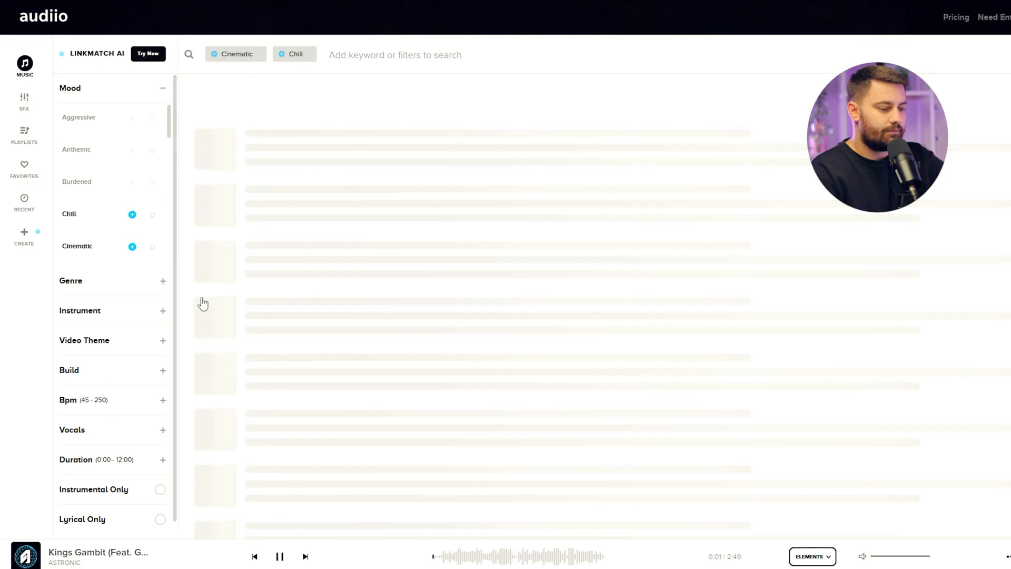
Pause the current track and play another one from the Cinematic and Chill music results
{"action": "left_click", "coordinate": [279, 556]}
{"action": "left_click", "coordinate": [215, 148]}
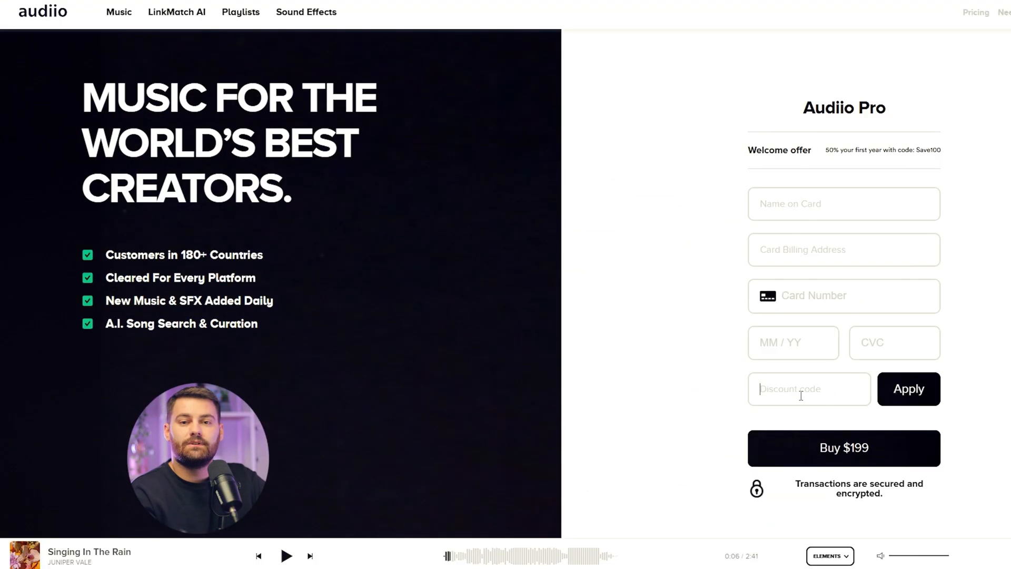
Apply the discount code SAVE70 to the Audiio Pro order and proceed with the purchase
{"action": "type", "text": "SAVE70"}
{"action": "left_click", "coordinate": [908, 388]}
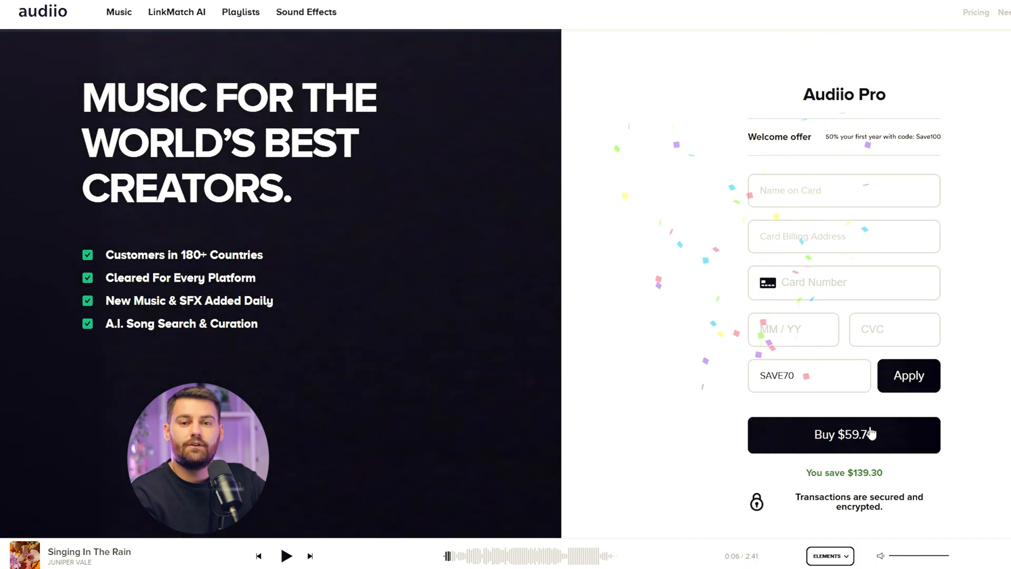
{"action": "left_click", "coordinate": [863, 435]}
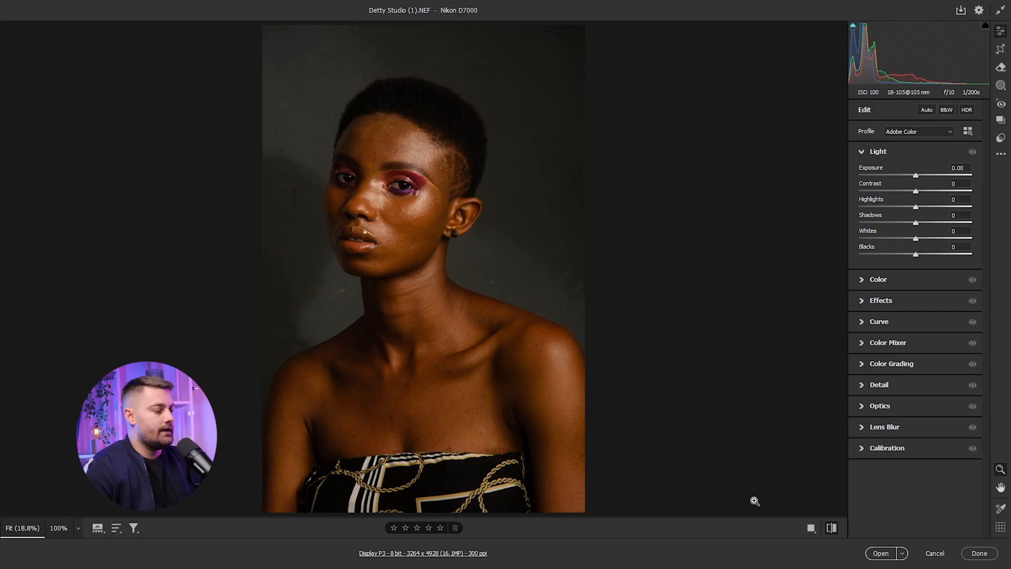
Review the portrait's Light and Color adjustments in Camera Raw and compare the edited version with the original
{"action": "left_click", "coordinate": [832, 528]}
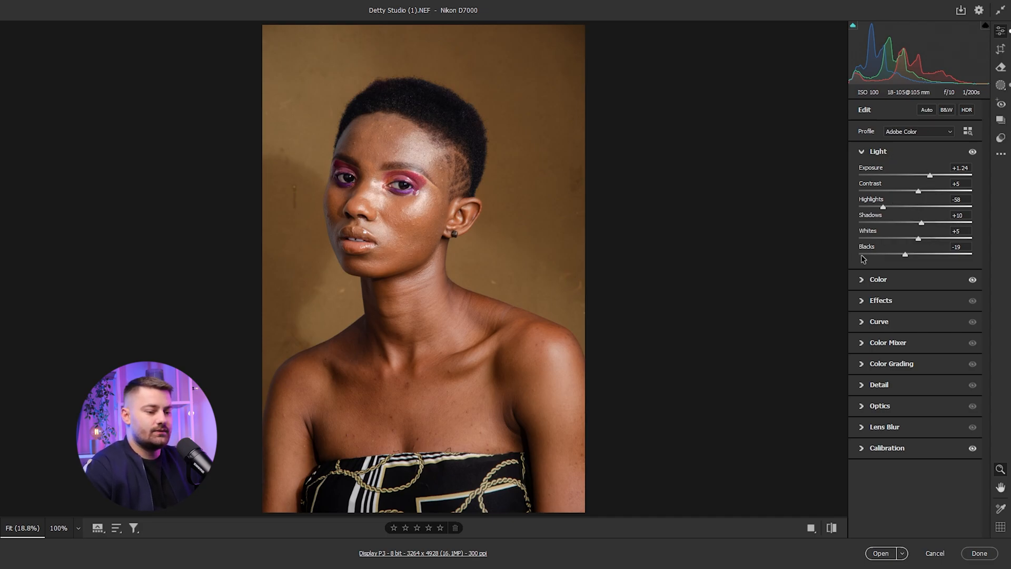
{"action": "left_click", "coordinate": [870, 279]}
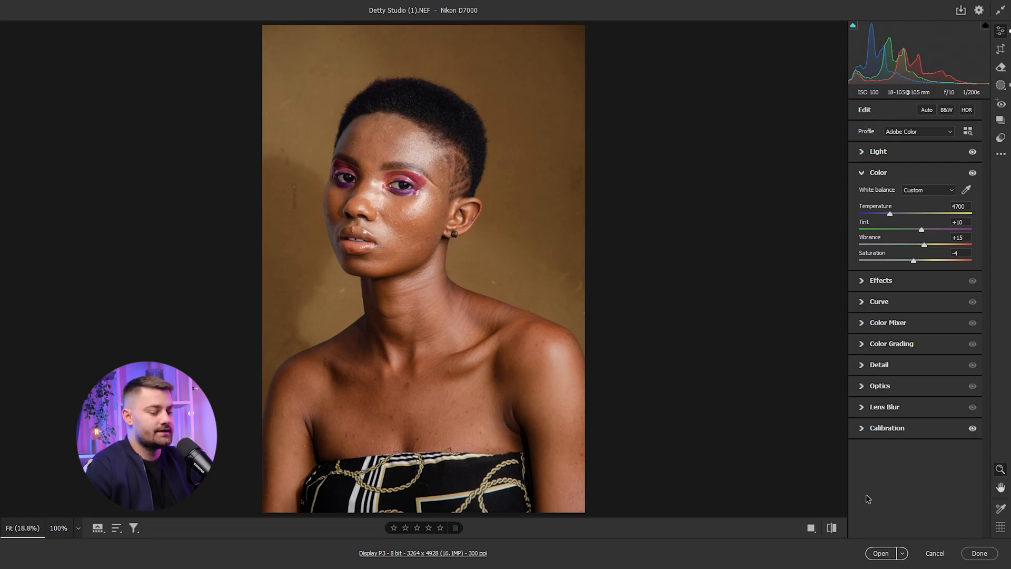
{"action": "left_click", "coordinate": [832, 528]}
{"action": "left_click", "coordinate": [831, 528]}
{"action": "left_click", "coordinate": [831, 528]}
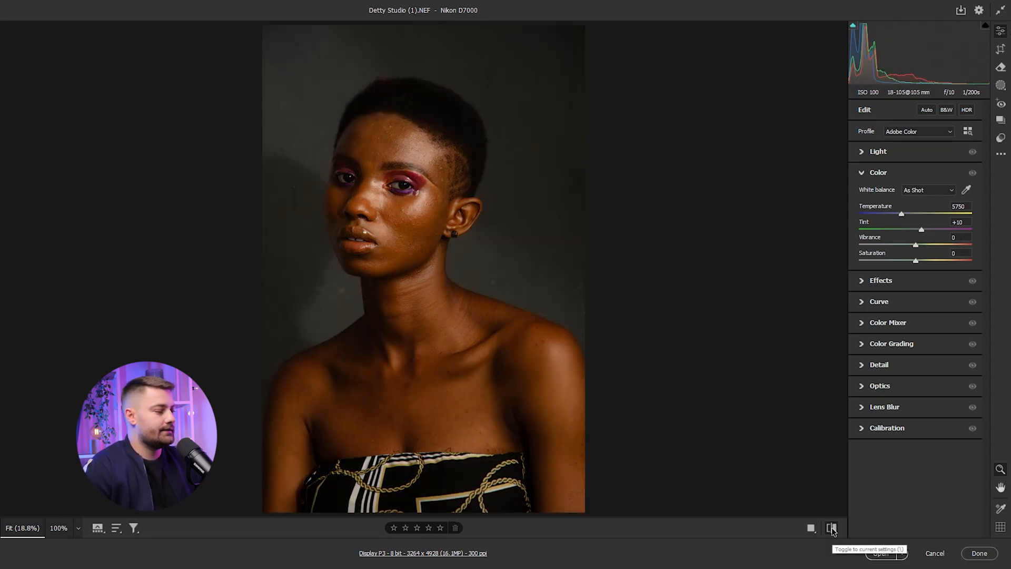
{"action": "left_click", "coordinate": [831, 528]}
{"action": "left_click", "coordinate": [831, 527]}
{"action": "left_click", "coordinate": [831, 528]}
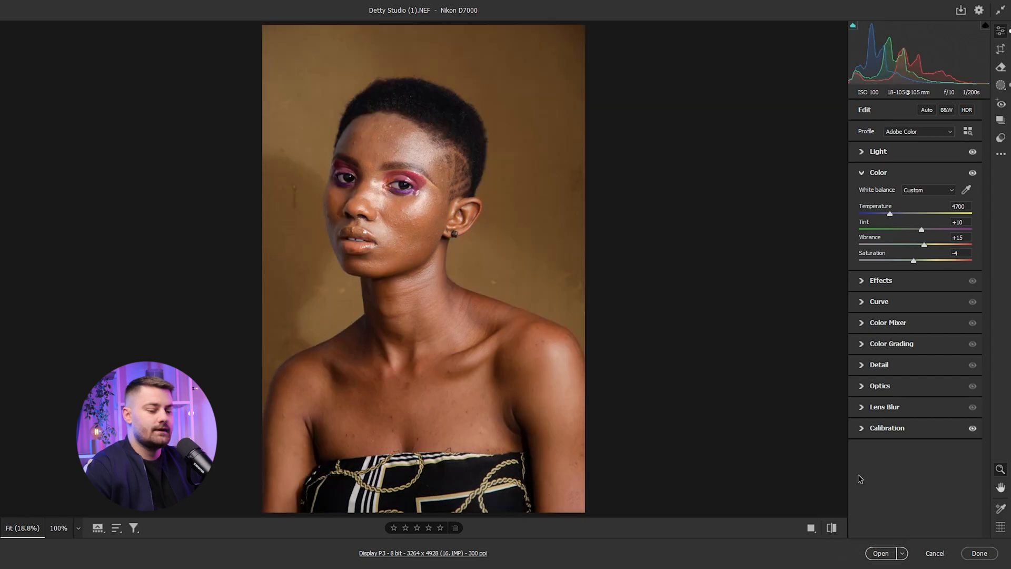
Examine the Calibration adjustments and compare the portrait with and without the raw edits again
{"action": "left_click", "coordinate": [887, 428]}
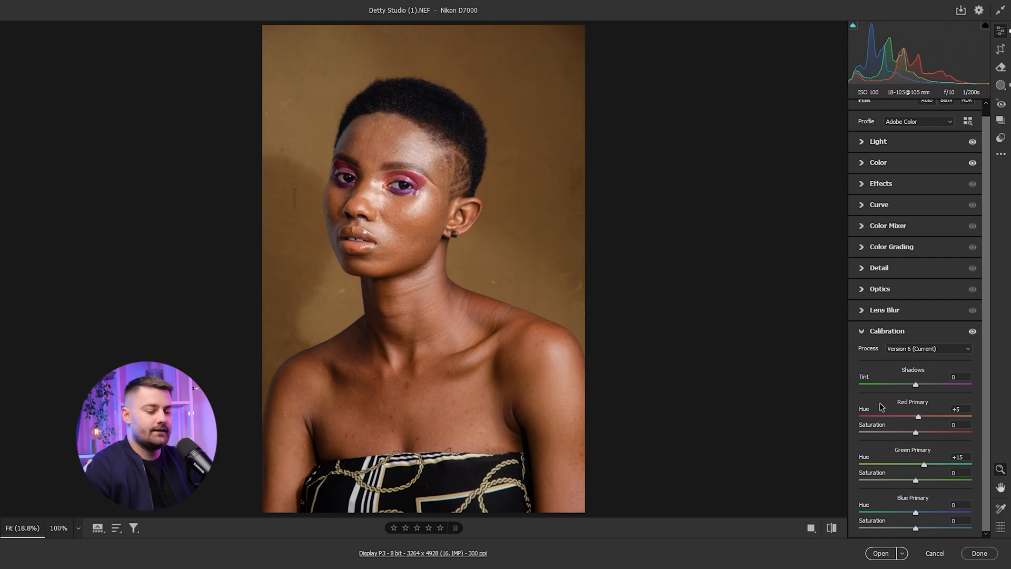
{"action": "left_click", "coordinate": [832, 528]}
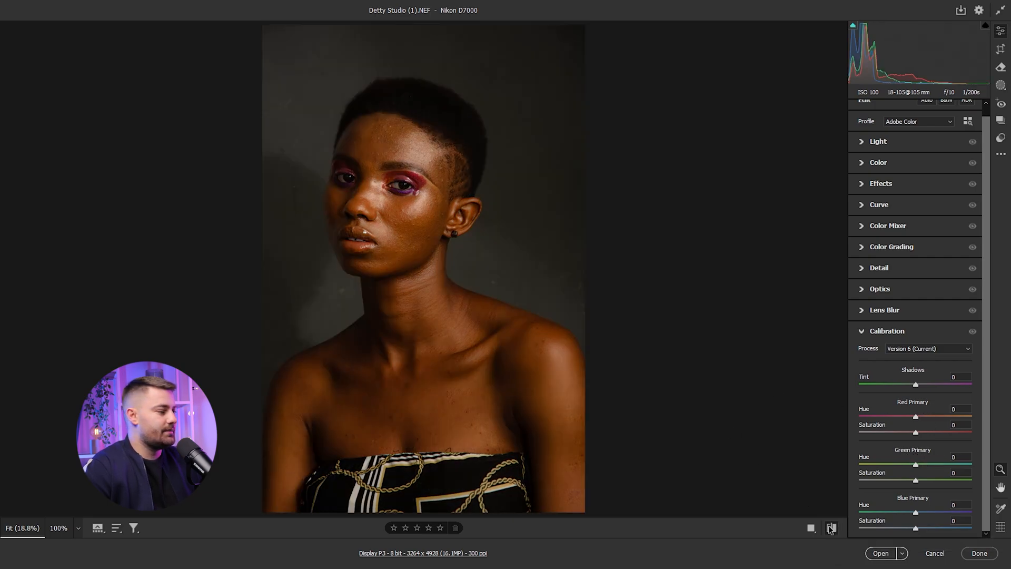
{"action": "left_click", "coordinate": [831, 528]}
{"action": "left_click", "coordinate": [831, 527]}
{"action": "left_click", "coordinate": [831, 528]}
{"action": "left_click", "coordinate": [831, 527]}
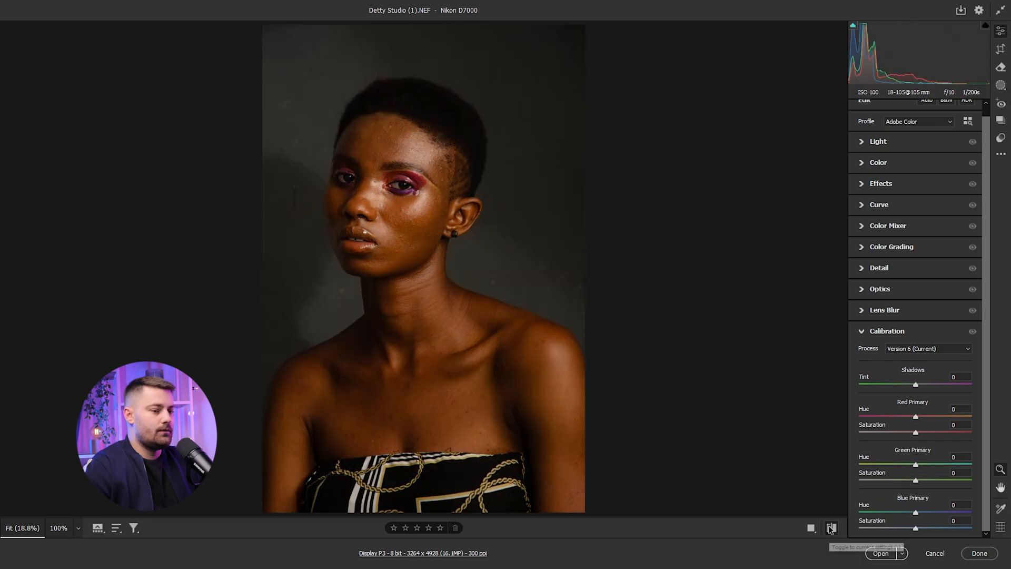
{"action": "left_click", "coordinate": [831, 528]}
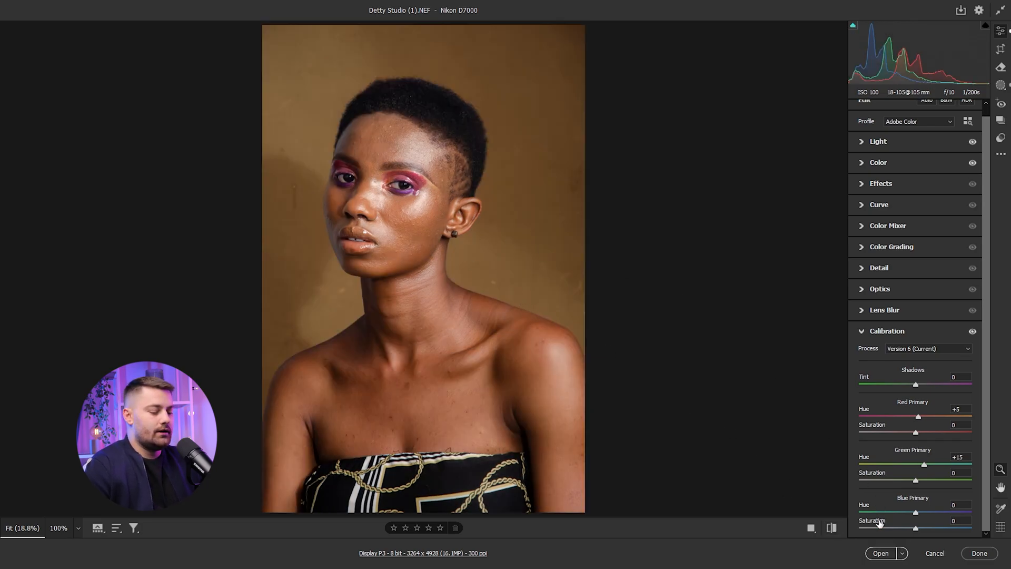
Open the developed portrait in Photoshop and duplicate its Background layer as a new layer named Before
{"action": "left_click", "coordinate": [881, 554]}
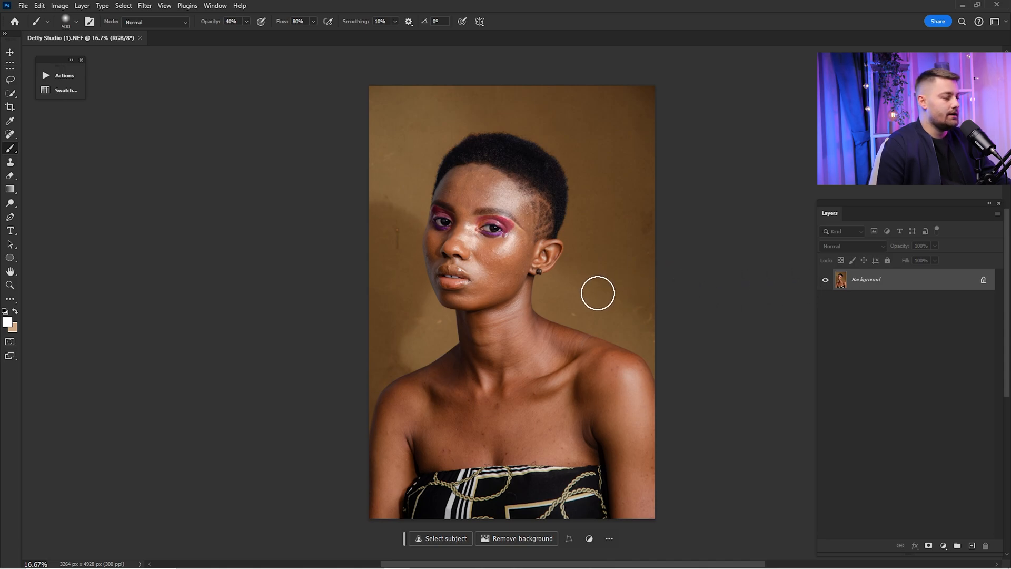
{"action": "left_click_drag", "start_coordinate": [867, 282], "coordinate": [973, 544]}
{"action": "double_click", "coordinate": [862, 283]}
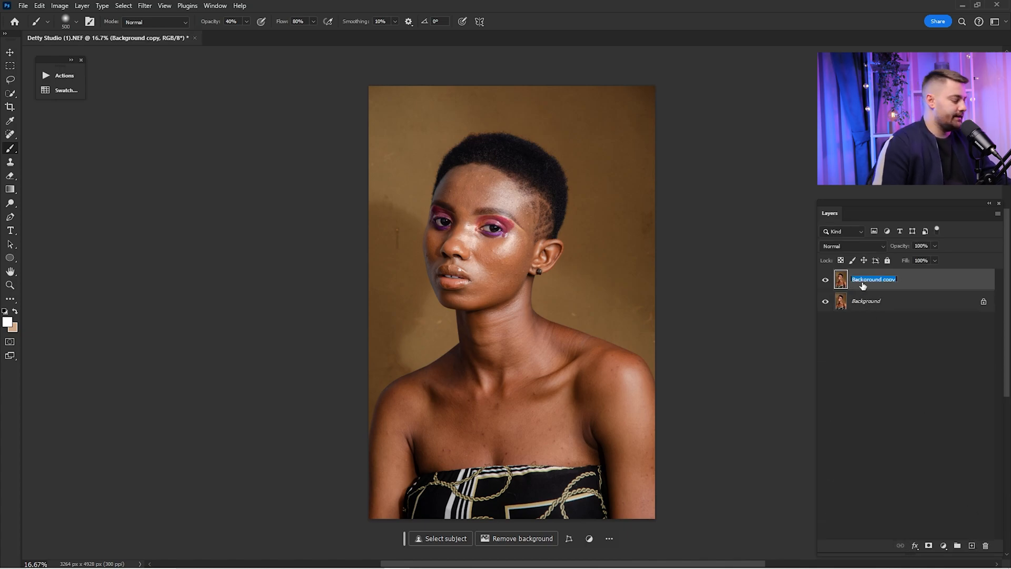
{"action": "type", "text": "Before"}
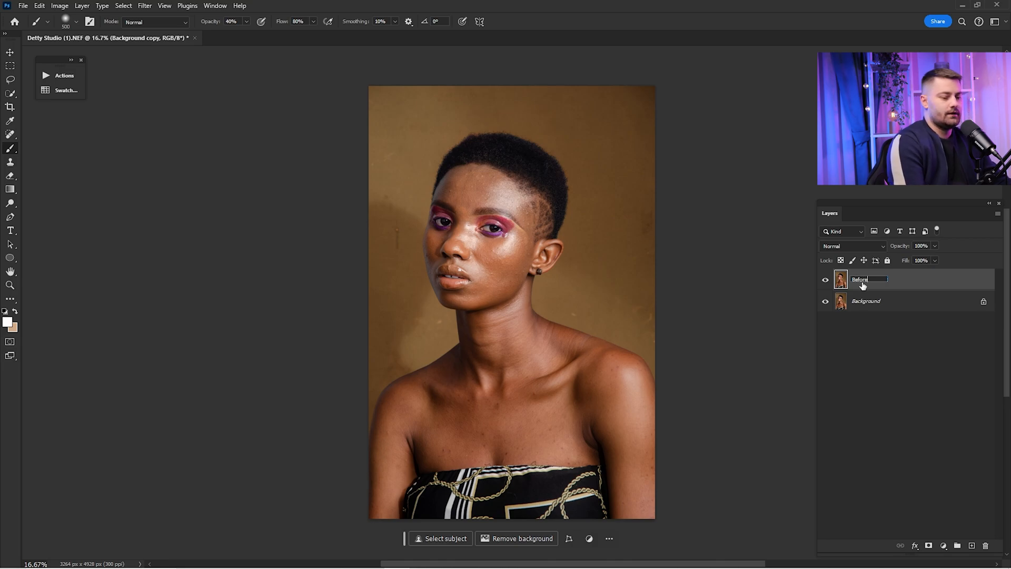
{"action": "key", "text": "Return"}
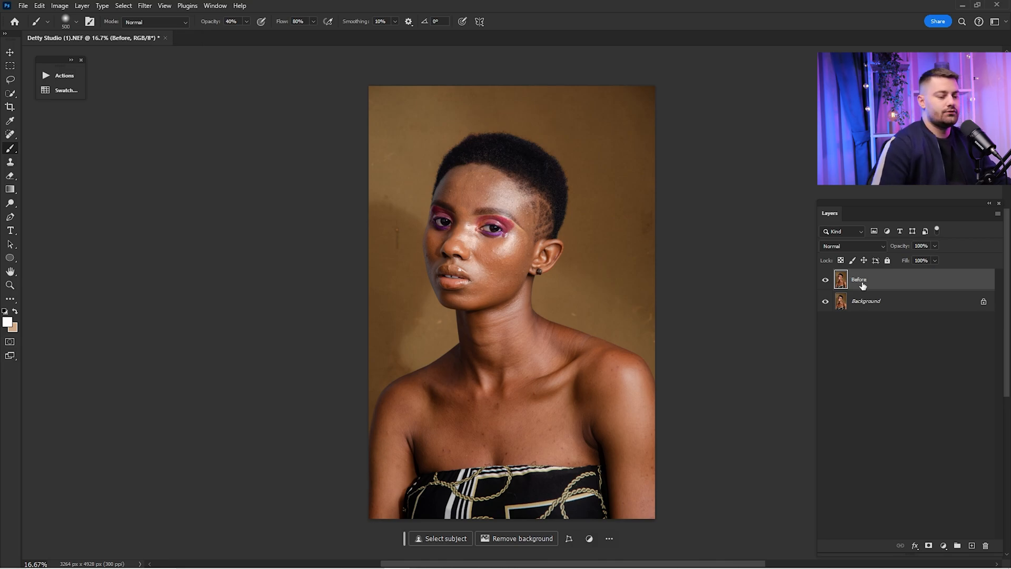
Lock and hide the Before layer, leaving the Background layer selected
{"action": "left_click", "coordinate": [887, 261]}
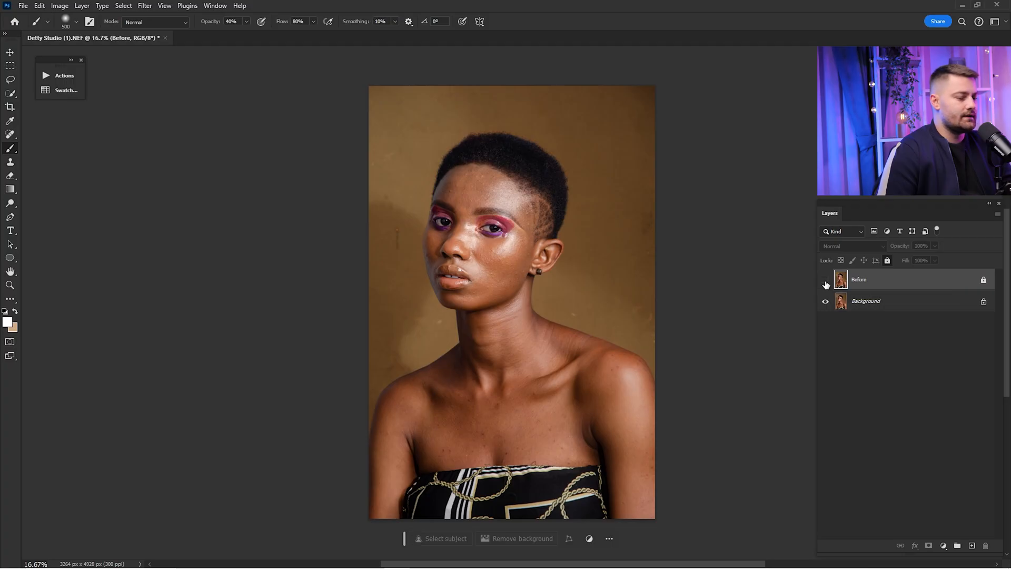
{"action": "left_click", "coordinate": [825, 280]}
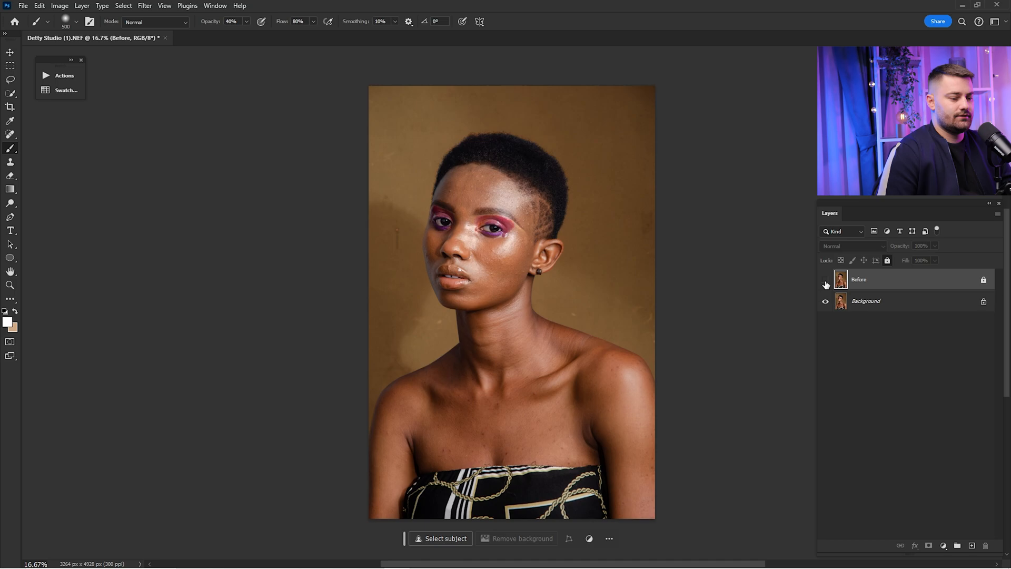
{"action": "left_click", "coordinate": [825, 279]}
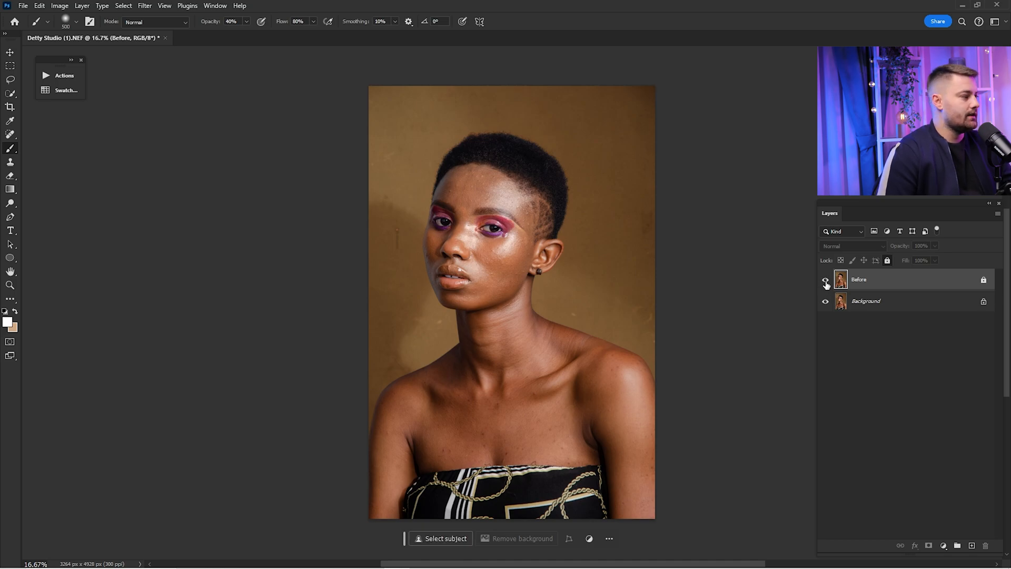
{"action": "left_click", "coordinate": [825, 280]}
{"action": "left_click", "coordinate": [854, 301]}
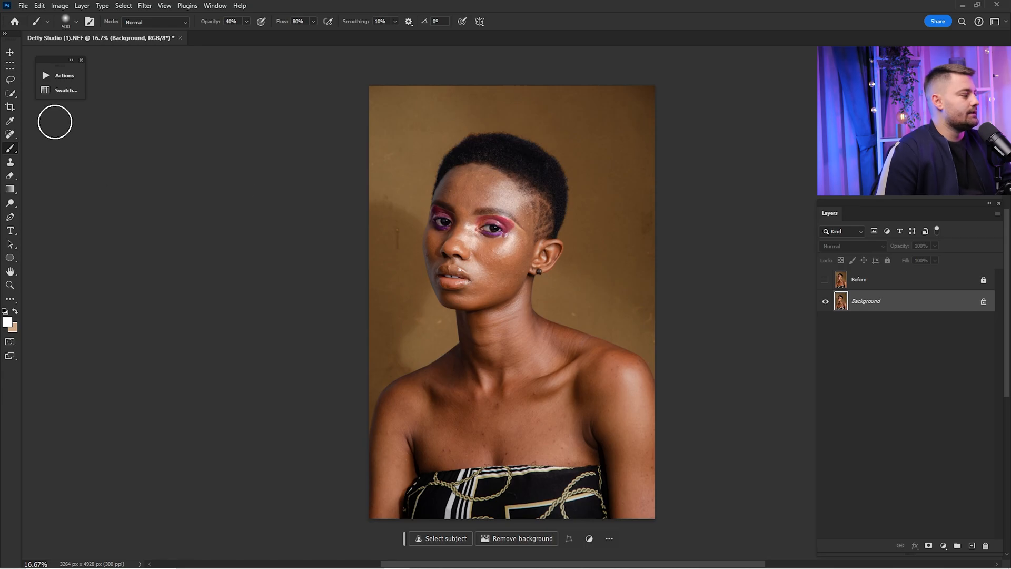
Reset the foreground and background colours to default and run the Clean action from the 40 Premium Retouching Actions - 2023 set
{"action": "left_click", "coordinate": [50, 74]}
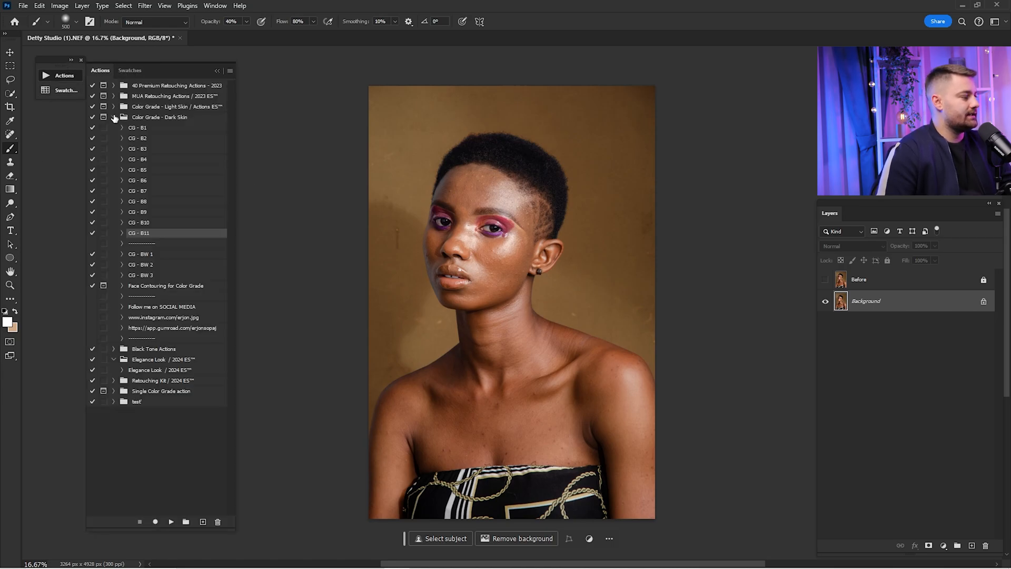
{"action": "left_click_drag", "start_coordinate": [160, 82], "coordinate": [190, 74]}
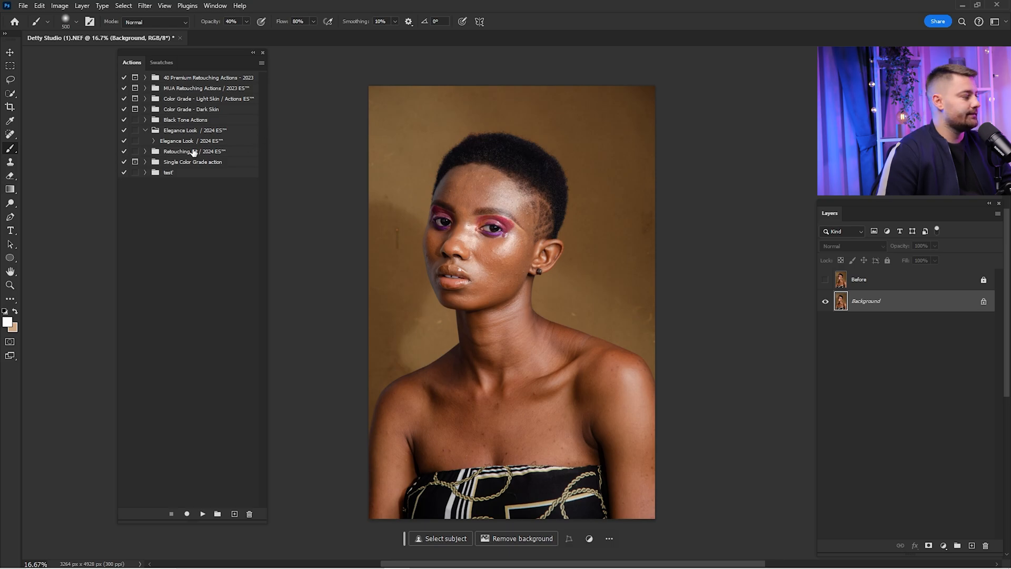
{"action": "left_click", "coordinate": [146, 130]}
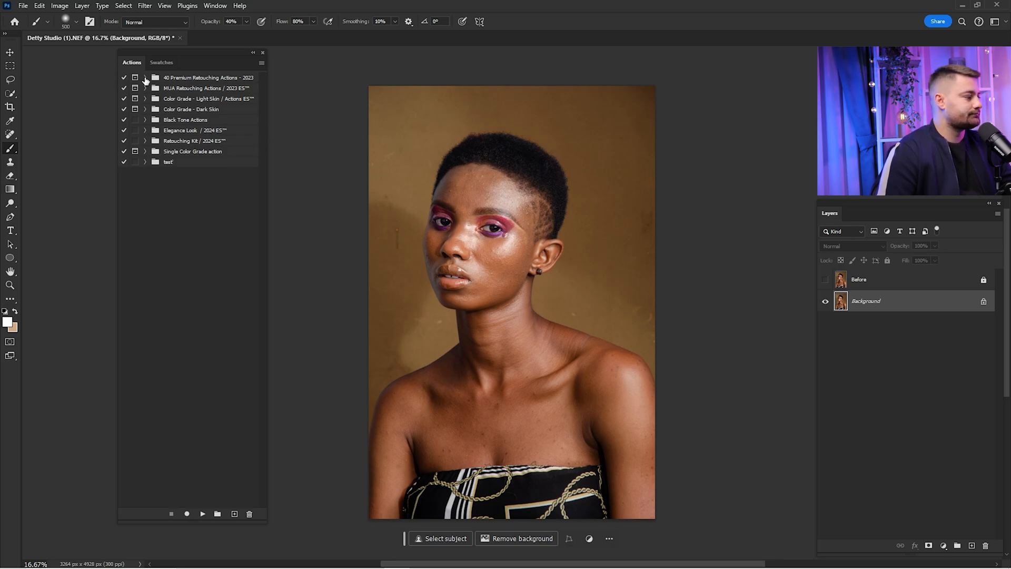
{"action": "left_click", "coordinate": [145, 78]}
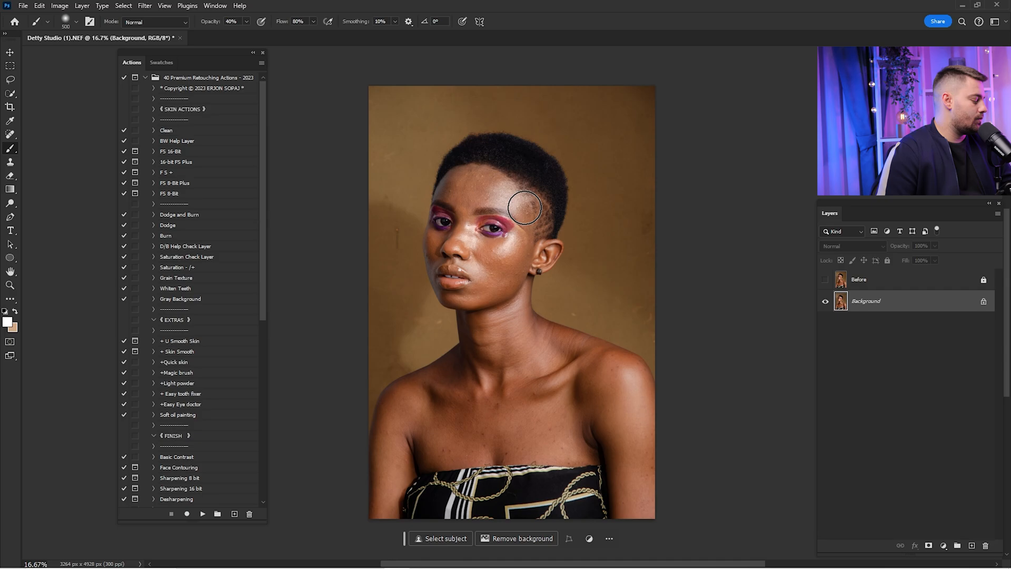
{"action": "key", "text": "d"}
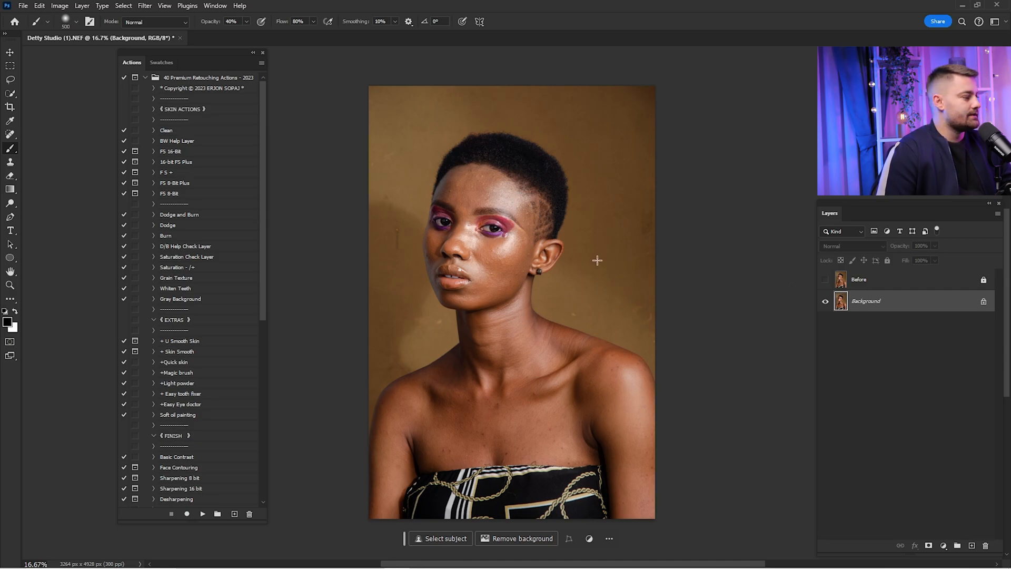
{"action": "left_click", "coordinate": [189, 136]}
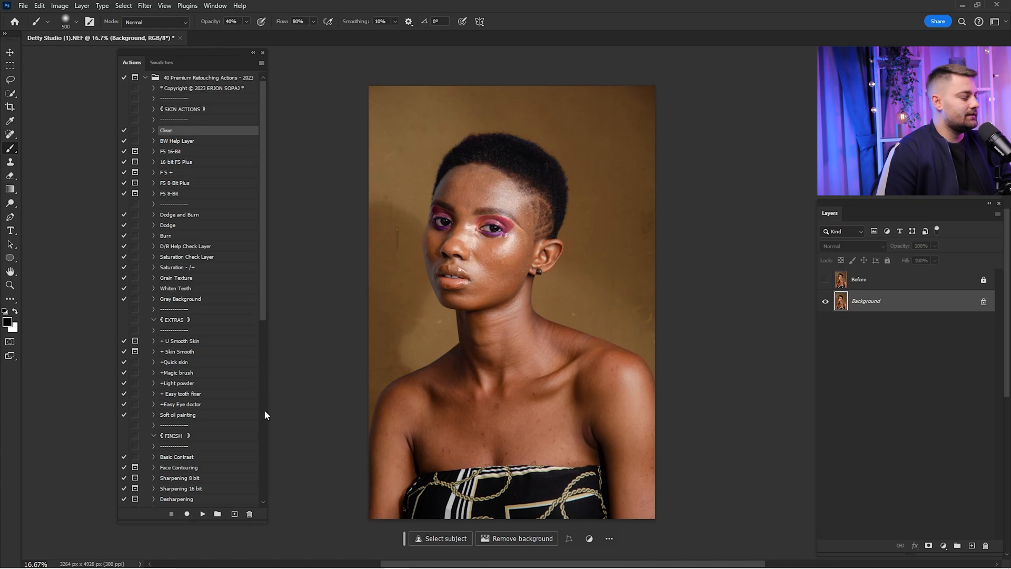
{"action": "left_click", "coordinate": [202, 513]}
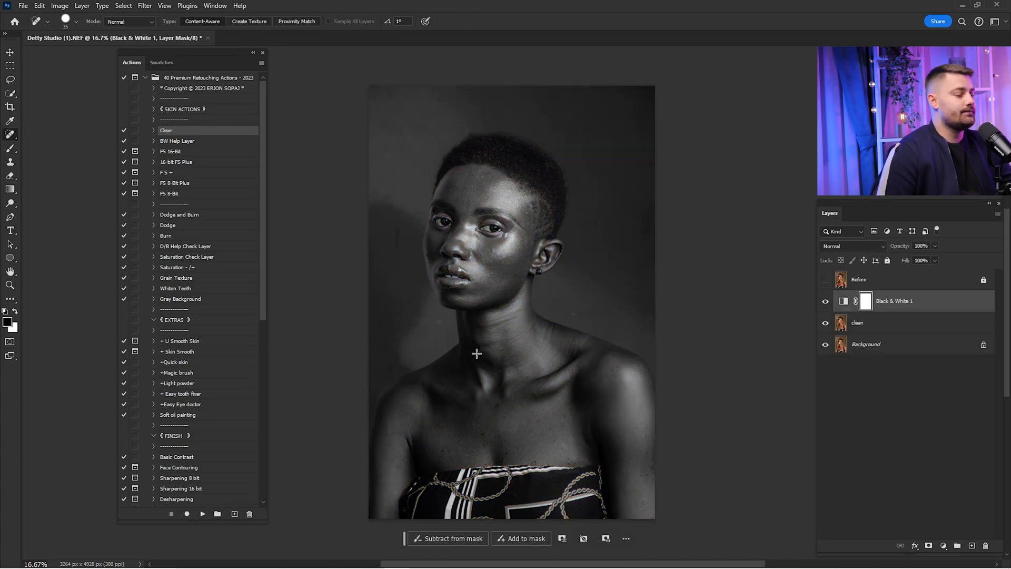
Collapse the actions list and activate the Spot Healing Brush tool on the clean layer
{"action": "left_click", "coordinate": [864, 329]}
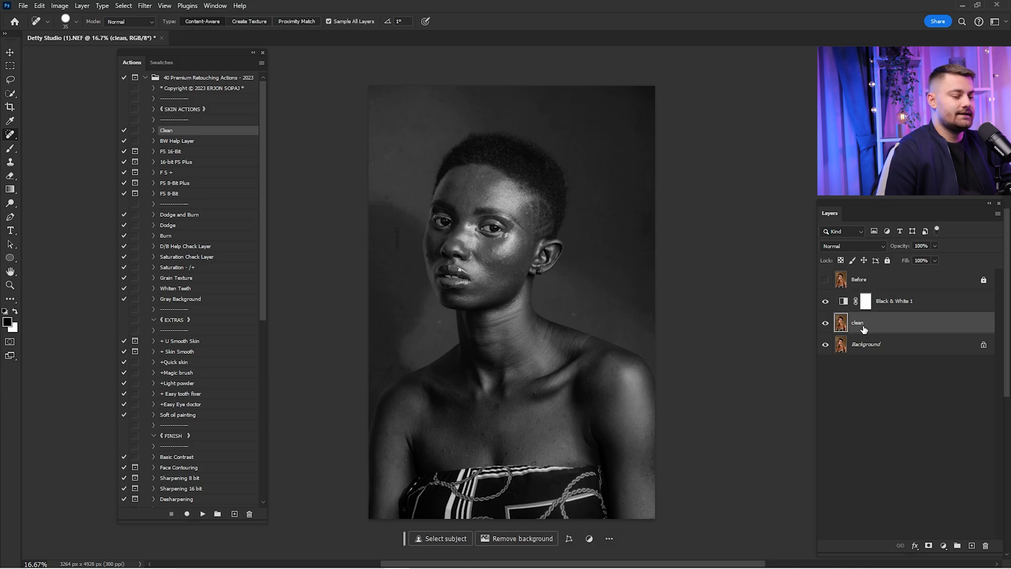
{"action": "left_click", "coordinate": [885, 304]}
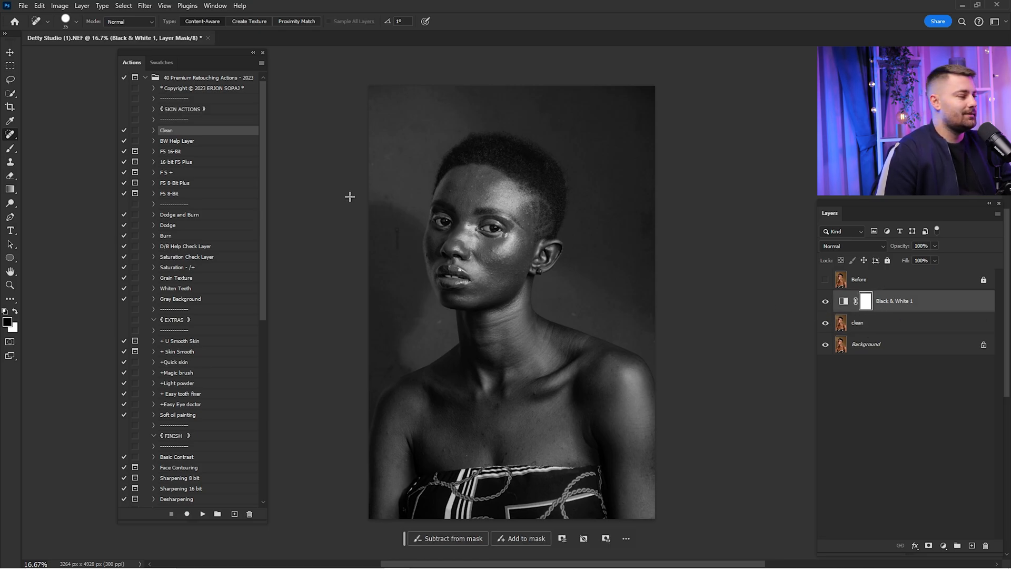
{"action": "left_click", "coordinate": [252, 53]}
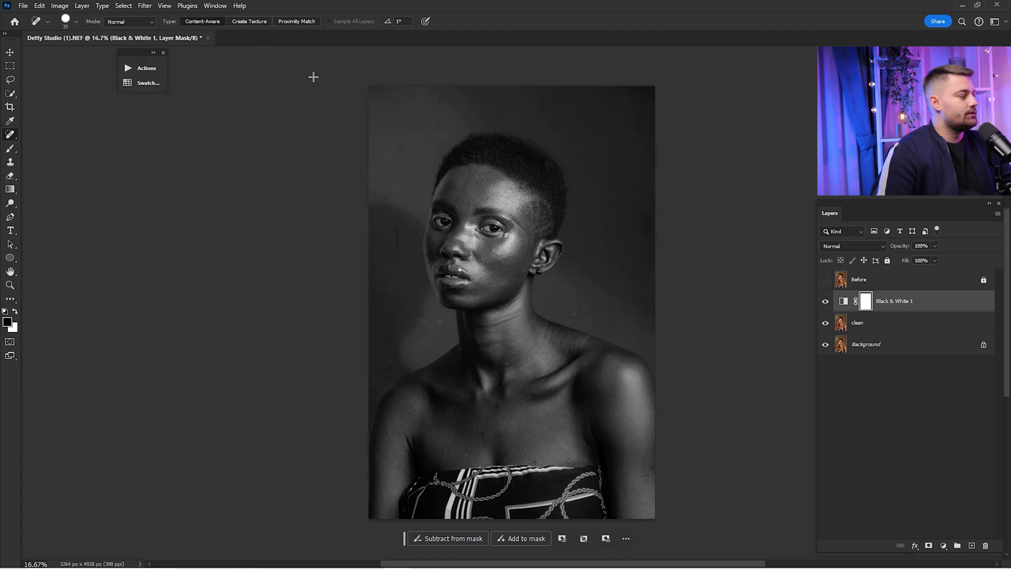
{"action": "left_click", "coordinate": [866, 330]}
{"action": "right_click", "coordinate": [10, 135]}
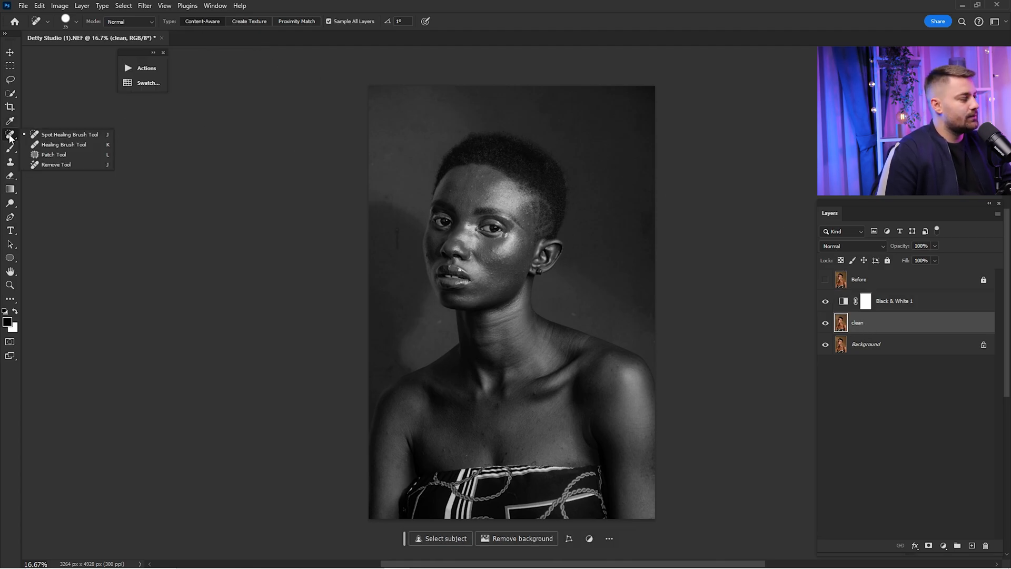
{"action": "left_click", "coordinate": [38, 136]}
Hide the Black & White 1 layer and turn off Sample All Layers for the Spot Healing Brush
{"action": "key", "text": "z"}
{"action": "left_click_drag", "start_coordinate": [482, 221], "coordinate": [528, 226]}
{"action": "left_click", "coordinate": [825, 301]}
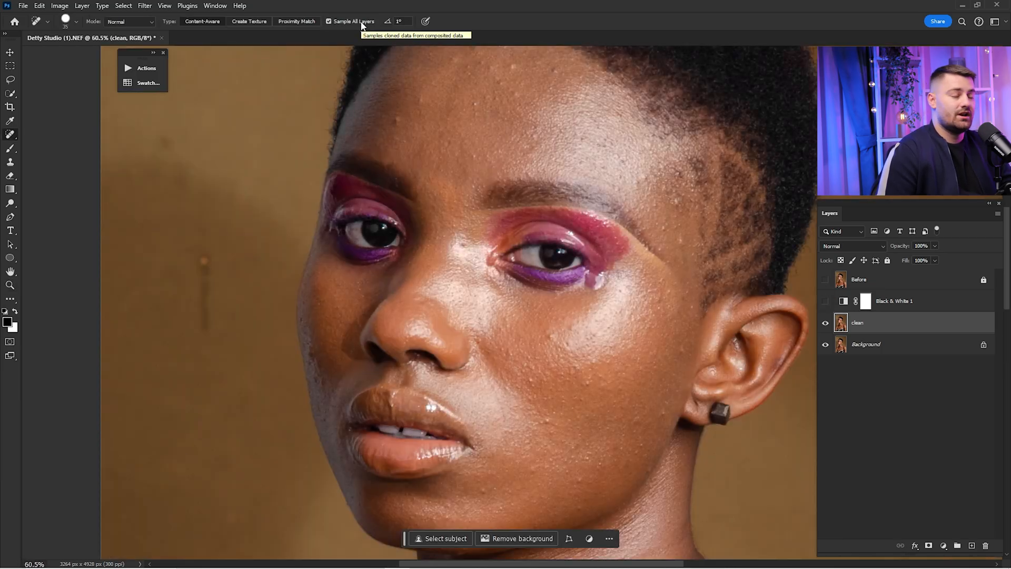
{"action": "left_click", "coordinate": [361, 21]}
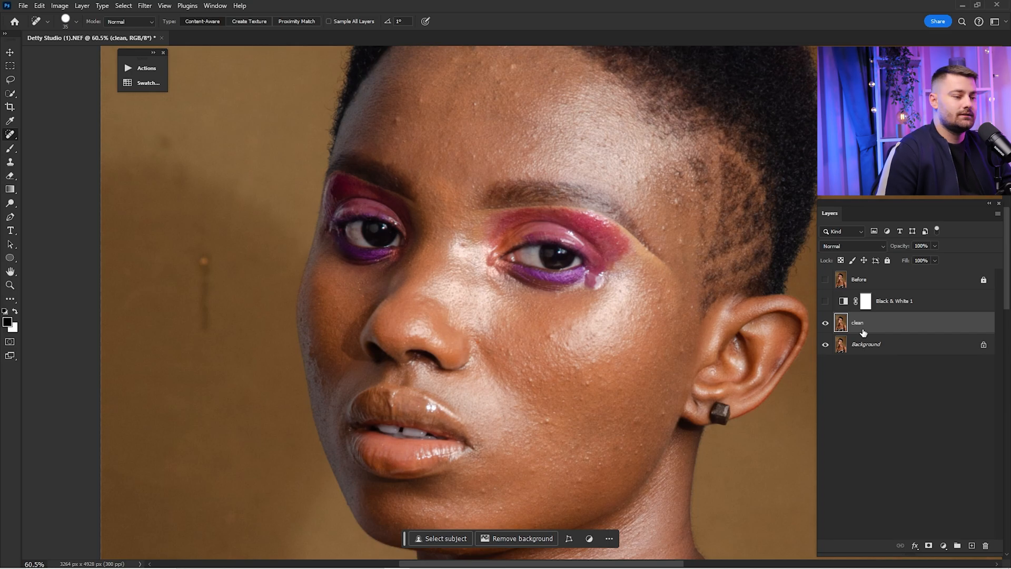
Reduce the Spot Healing Brush size to 9 px to suit the small forehead blemishes
{"action": "left_click_drag", "start_coordinate": [591, 237], "coordinate": [644, 287]}
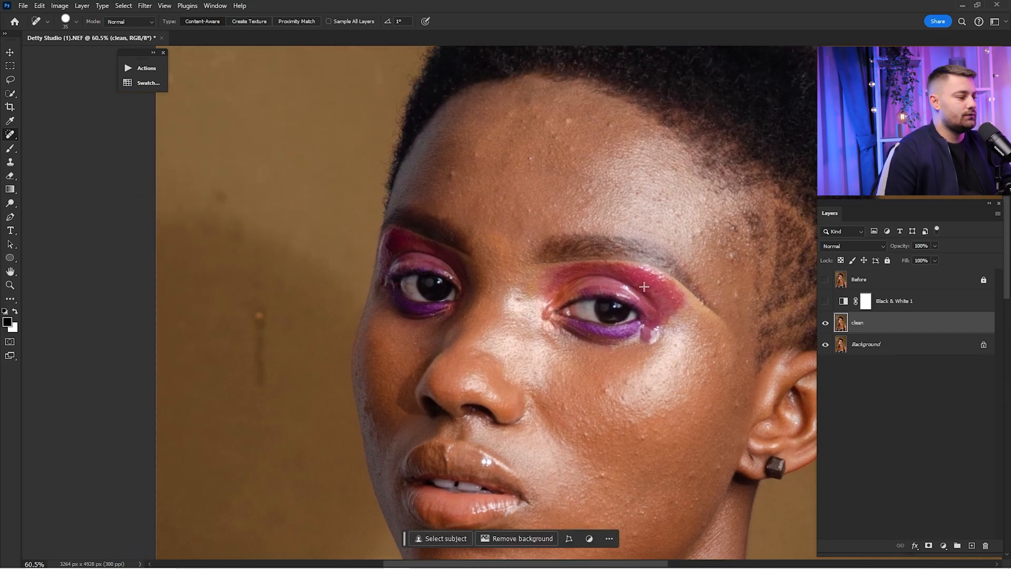
{"action": "scroll", "coordinate": [467, 193], "scroll_direction": "up", "scroll_amount": 4}
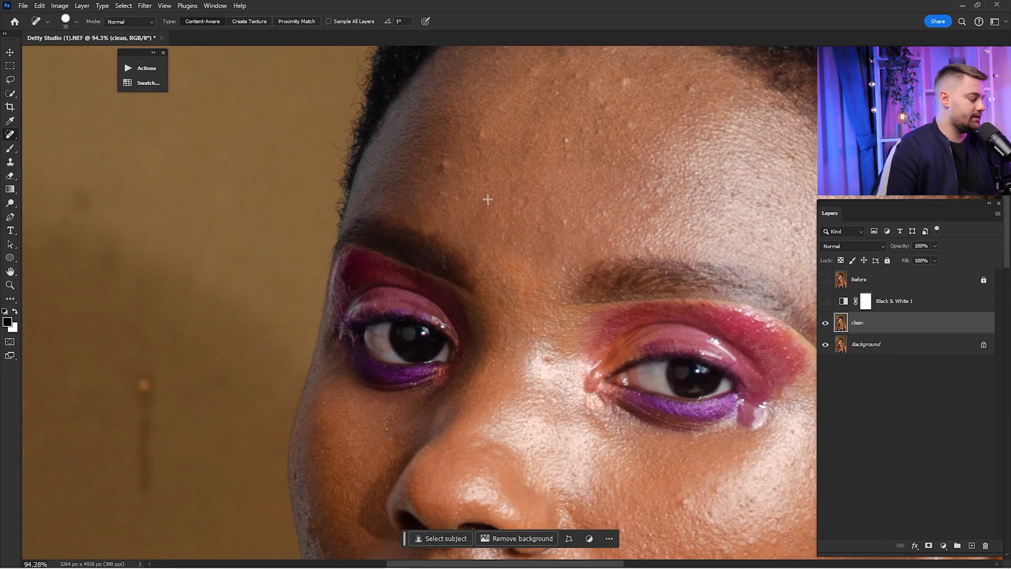
{"action": "key", "text": "bracketleft"}
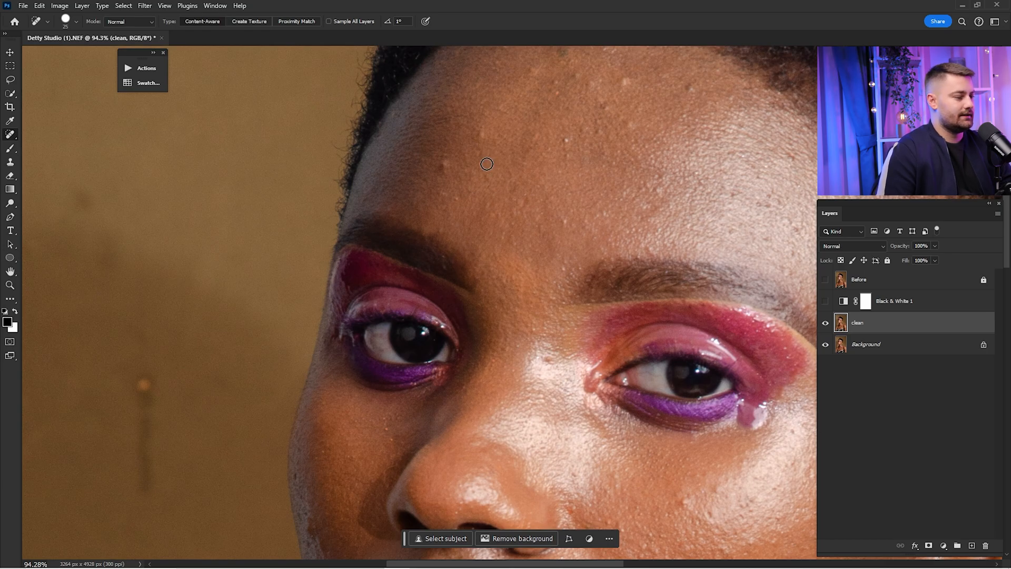
{"action": "key", "text": "bracketleft"}
{"action": "key", "text": "bracketleft"}
{"action": "key", "text": "bracketleft"}
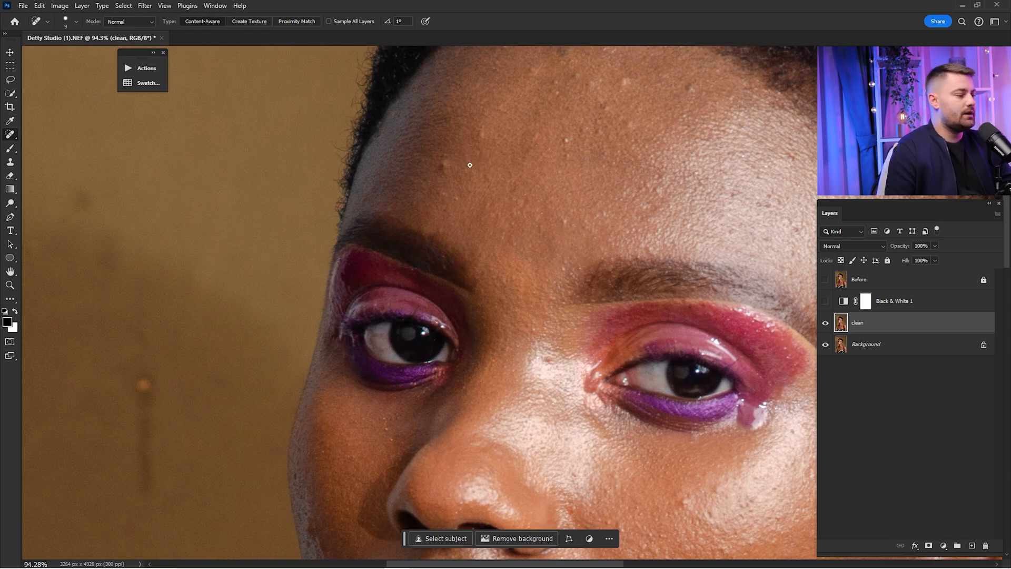
{"action": "key", "text": "ctrl+0"}
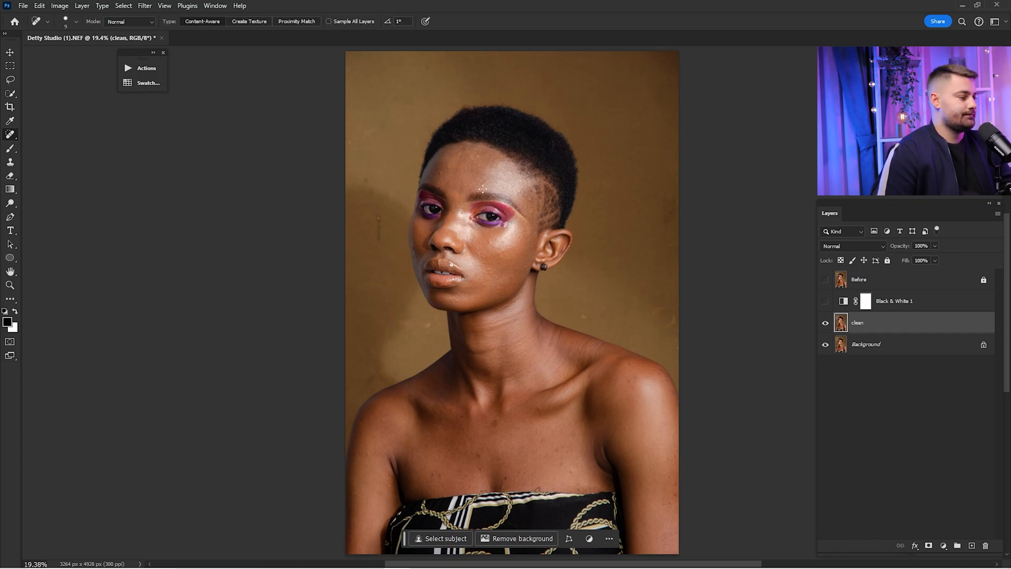
Heal the bumps between the eyebrows and across the centre of the forehead with a slightly larger Spot Healing Brush
{"action": "scroll", "coordinate": [483, 188], "scroll_direction": "up", "scroll_amount": 5}
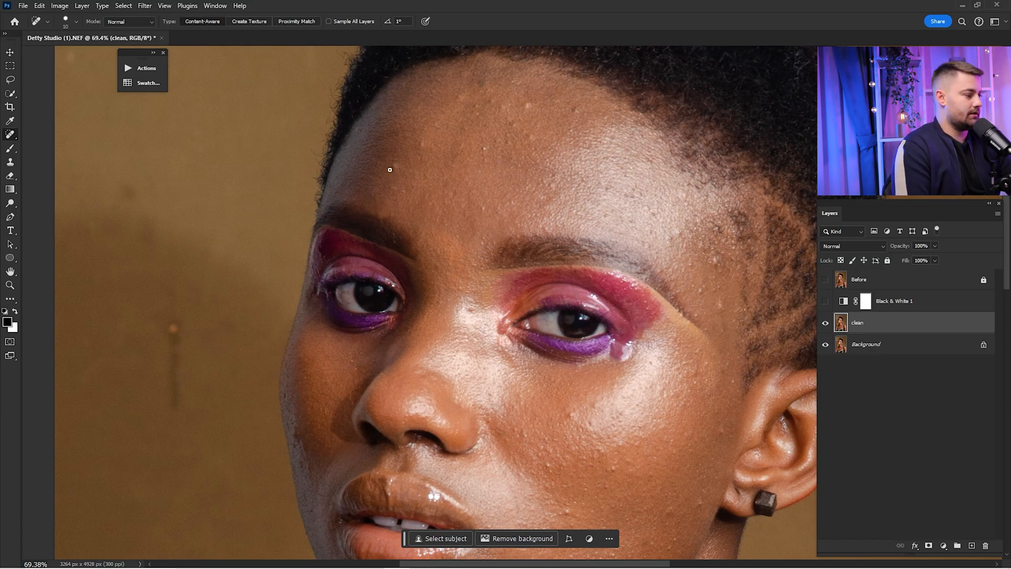
{"action": "key", "text": "bracketright"}
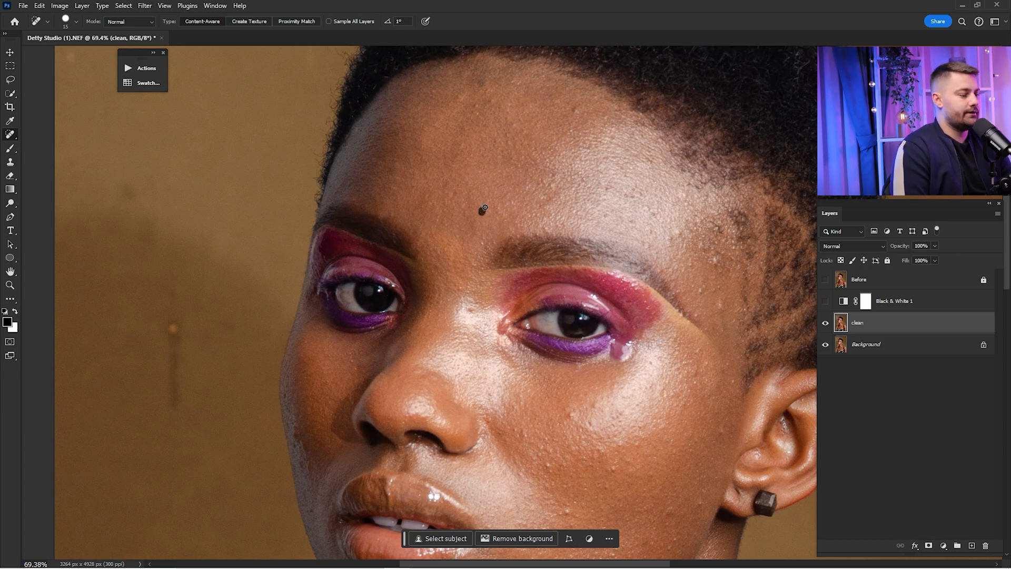
{"action": "left_click", "coordinate": [483, 210]}
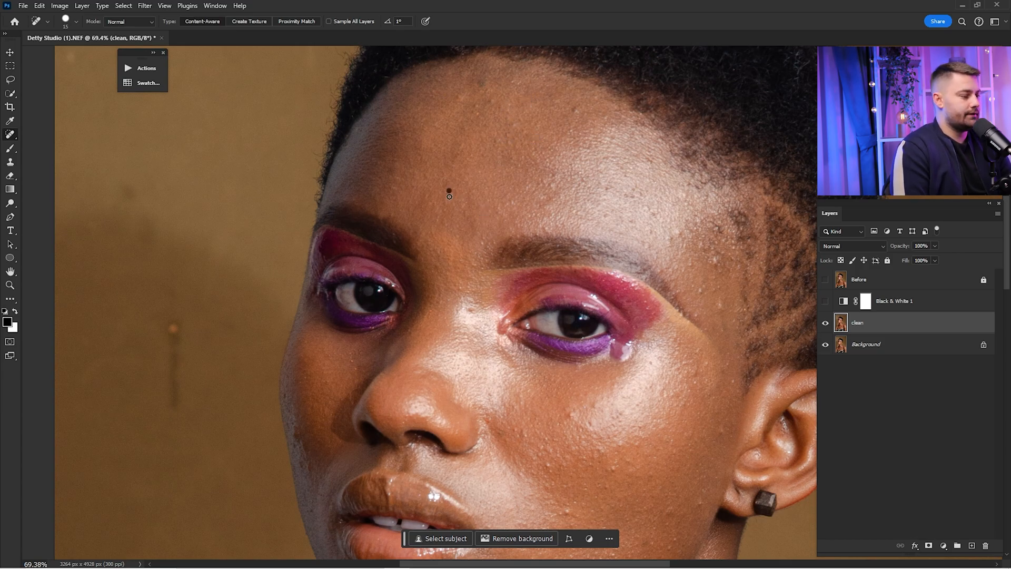
{"action": "left_click", "coordinate": [481, 81]}
{"action": "mouse_move", "coordinate": [565, 104]}
{"action": "left_mouse_down"}
{"action": "mouse_move", "coordinate": [571, 131]}
{"action": "mouse_move", "coordinate": [528, 122]}
{"action": "left_mouse_up"}
{"action": "left_click_drag", "start_coordinate": [552, 179], "coordinate": [545, 202]}
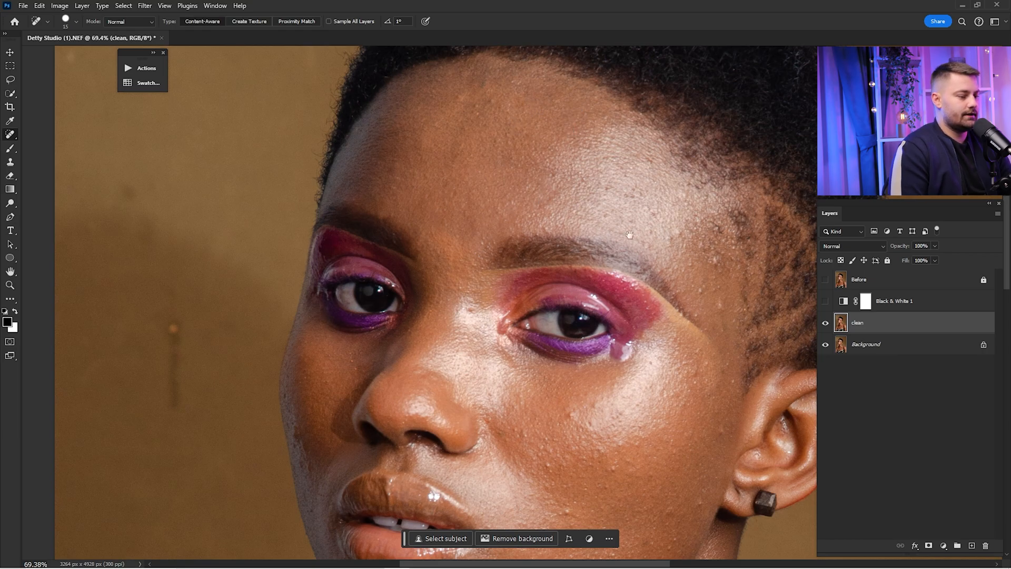
Heal the spots on the shiny forehead area above the eyebrow nearest the visible ear, adjusting the brush size as needed
{"action": "mouse_move", "coordinate": [630, 235]}
{"action": "left_mouse_down"}
{"action": "mouse_move", "coordinate": [567, 190]}
{"action": "mouse_move", "coordinate": [655, 254]}
{"action": "left_mouse_up"}
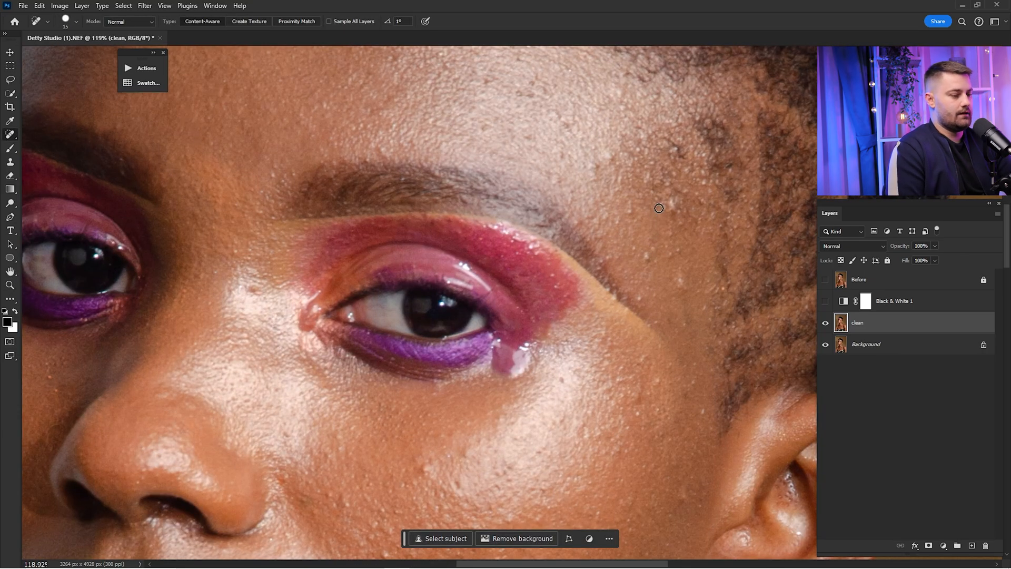
{"action": "key", "text": "bracketright"}
{"action": "left_click", "coordinate": [557, 155]}
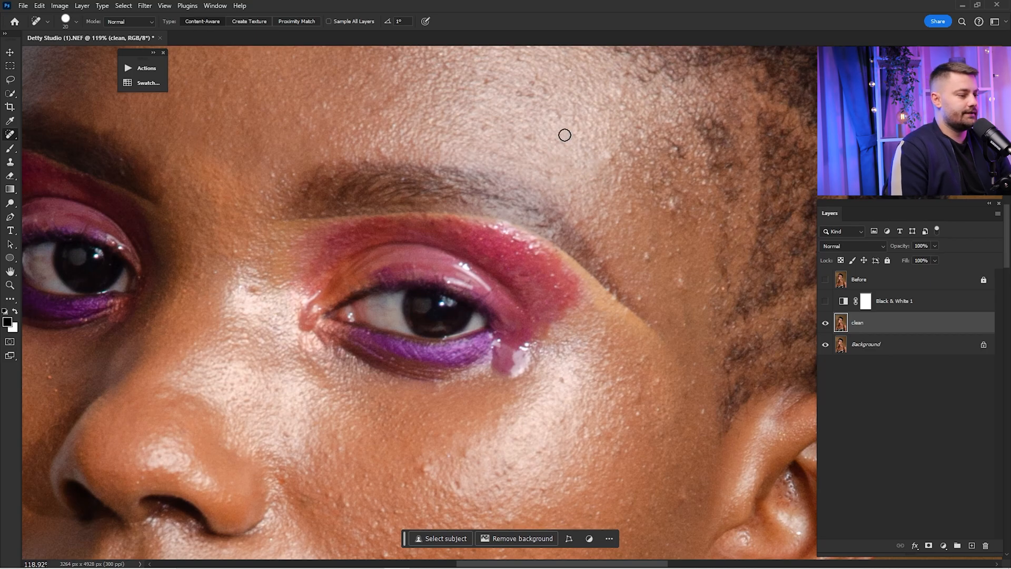
{"action": "left_click_drag", "start_coordinate": [563, 84], "coordinate": [571, 174]}
{"action": "key", "text": "bracketleft"}
{"action": "key", "text": "bracketleft"}
{"action": "left_click_drag", "start_coordinate": [537, 211], "coordinate": [540, 229]}
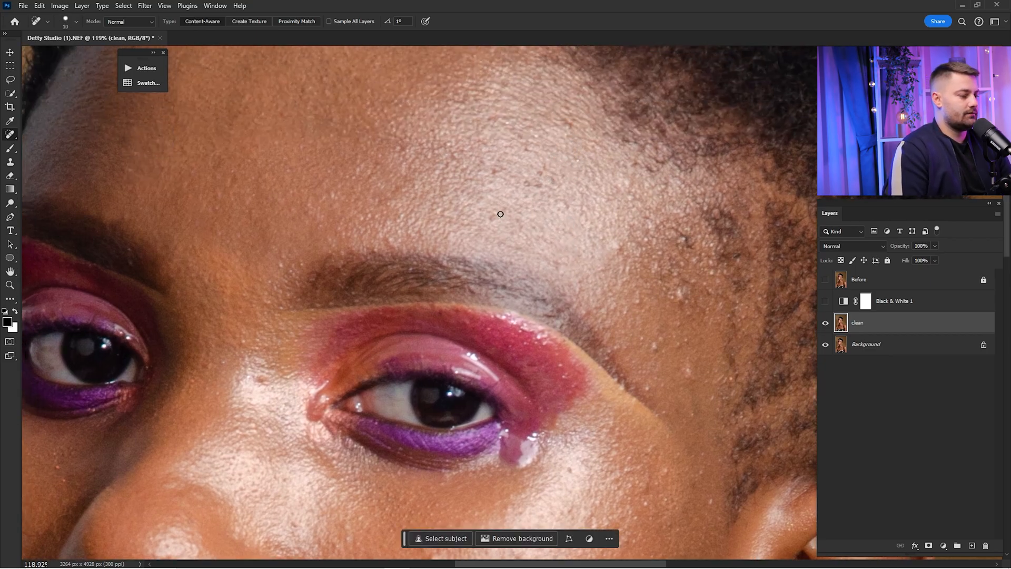
{"action": "mouse_move", "coordinate": [549, 172]}
{"action": "left_mouse_down"}
{"action": "mouse_move", "coordinate": [564, 192]}
{"action": "mouse_move", "coordinate": [564, 206]}
{"action": "mouse_move", "coordinate": [549, 172]}
{"action": "left_mouse_up"}
Heal the bumps on the temple between the end of the eyebrow and the shaved hairline
{"action": "mouse_move", "coordinate": [637, 293]}
{"action": "left_mouse_down"}
{"action": "mouse_move", "coordinate": [658, 351]}
{"action": "mouse_move", "coordinate": [684, 347]}
{"action": "mouse_move", "coordinate": [654, 332]}
{"action": "mouse_move", "coordinate": [683, 287]}
{"action": "left_mouse_up"}
{"action": "key", "text": "bracketright"}
{"action": "left_click", "coordinate": [654, 333]}
{"action": "left_click_drag", "start_coordinate": [684, 249], "coordinate": [688, 241]}
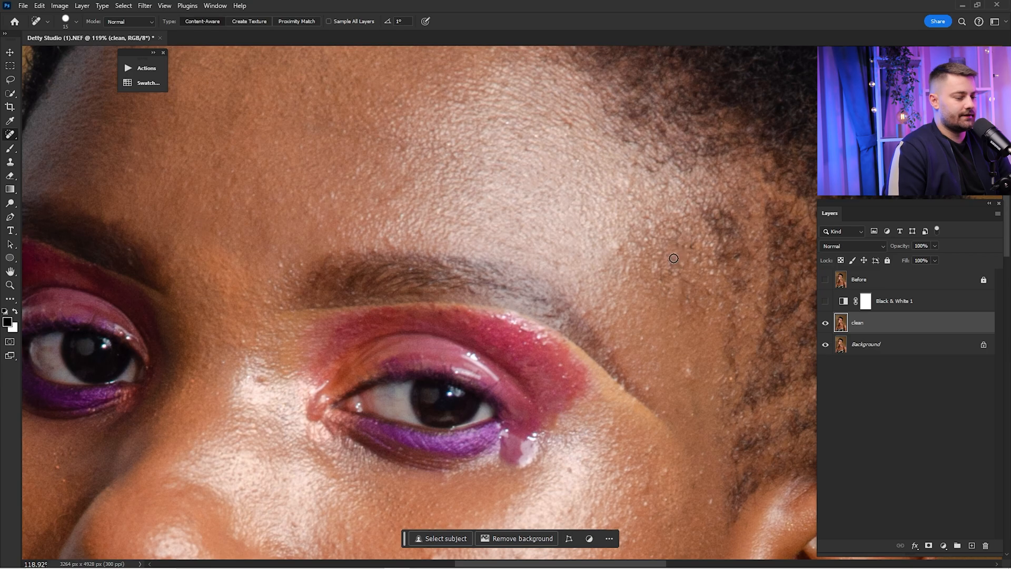
{"action": "left_click_drag", "start_coordinate": [689, 356], "coordinate": [691, 383]}
{"action": "left_click_drag", "start_coordinate": [674, 342], "coordinate": [670, 291]}
{"action": "left_click", "coordinate": [659, 290]}
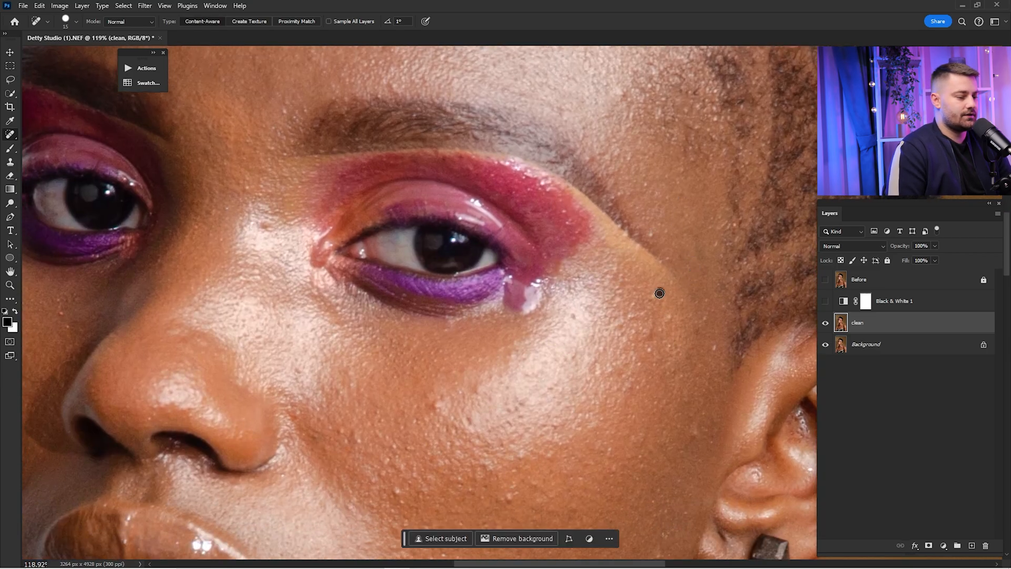
Heal the remaining spots on the upper cheek beside the outer corner of the eye
{"action": "left_click", "coordinate": [671, 343]}
{"action": "left_click", "coordinate": [710, 349]}
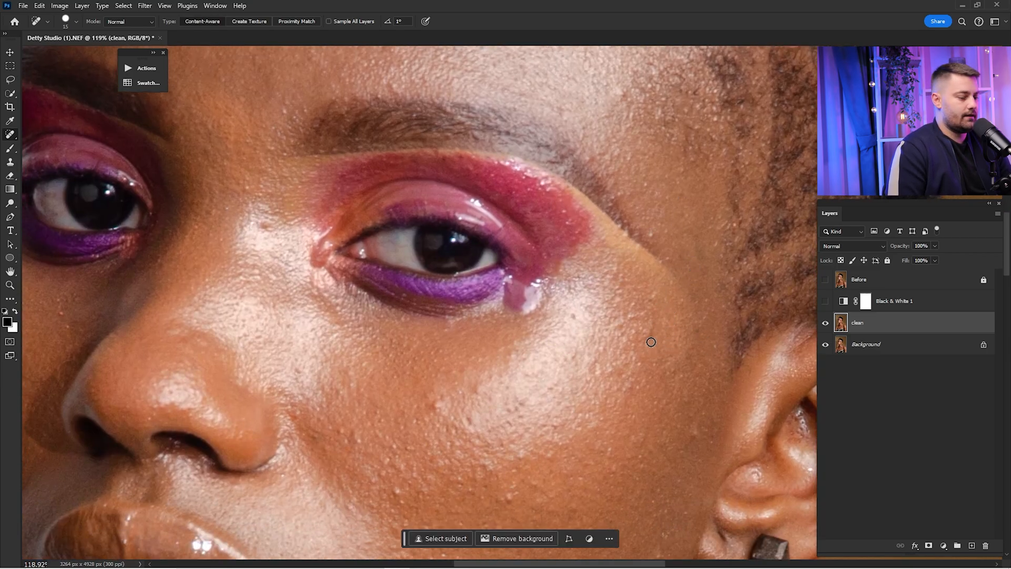
{"action": "scroll", "coordinate": [642, 342], "scroll_direction": "left", "scroll_amount": 5}
{"action": "scroll", "coordinate": [643, 342], "scroll_direction": "down", "scroll_amount": 2}
{"action": "left_click", "coordinate": [593, 335]}
Spot-heal the face's remaining small blemishes, including the bumps on the cheek beside the nose, with a 15 px brush
{"action": "key", "text": "bracketleft"}
{"action": "scroll", "coordinate": [527, 369], "scroll_direction": "left", "scroll_amount": 8}
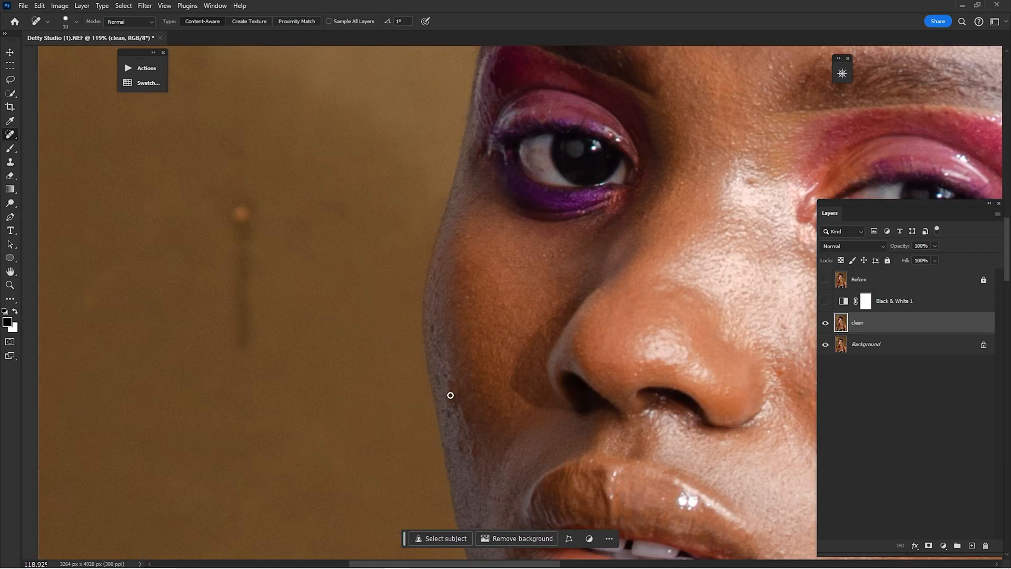
{"action": "scroll", "coordinate": [601, 214], "scroll_direction": "up", "scroll_amount": 6}
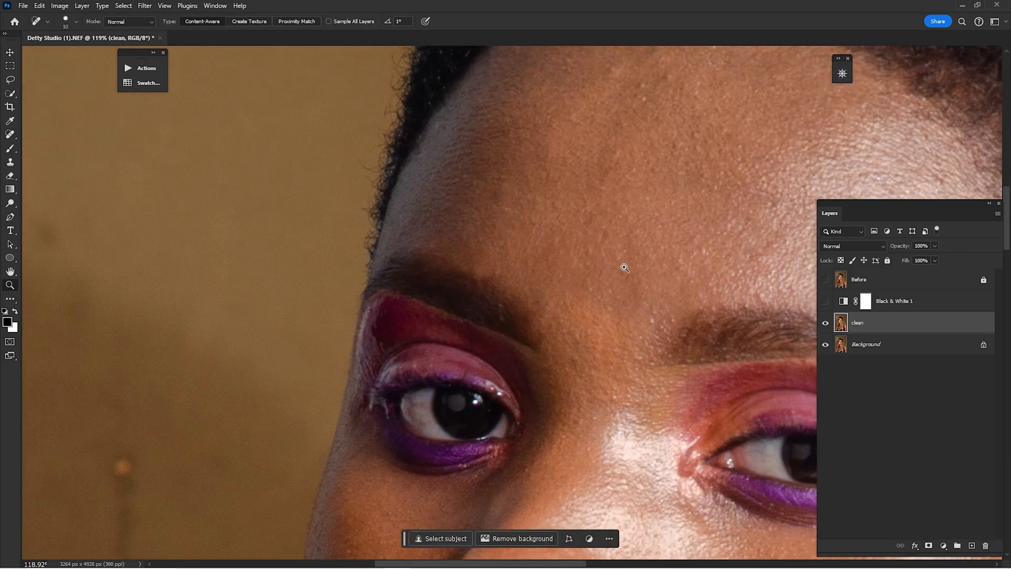
{"action": "left_click_drag", "start_coordinate": [624, 267], "coordinate": [548, 274]}
{"action": "left_click_drag", "start_coordinate": [505, 337], "coordinate": [581, 343]}
{"action": "key", "text": "bracketright"}
{"action": "left_click", "coordinate": [508, 328]}
{"action": "left_click", "coordinate": [547, 365]}
{"action": "left_click_drag", "start_coordinate": [606, 210], "coordinate": [571, 317]}
{"action": "left_click_drag", "start_coordinate": [600, 289], "coordinate": [616, 285]}
{"action": "left_click_drag", "start_coordinate": [576, 200], "coordinate": [582, 212]}
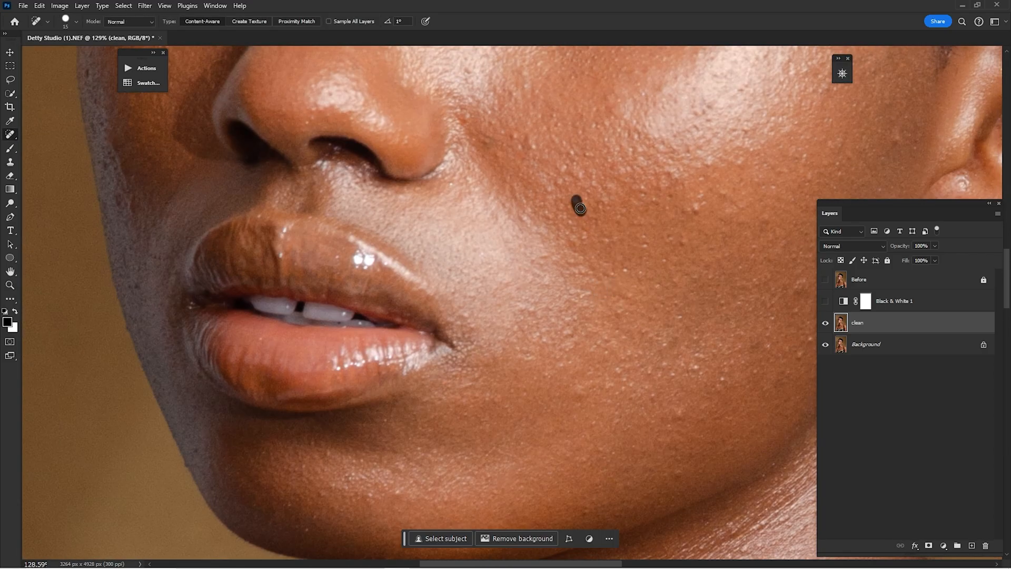
{"action": "left_click_drag", "start_coordinate": [690, 208], "coordinate": [698, 218]}
{"action": "left_click_drag", "start_coordinate": [678, 230], "coordinate": [669, 240]}
Heal the blemishes on the lower cheek and along the jaw and chin
{"action": "left_click_drag", "start_coordinate": [752, 86], "coordinate": [630, 152]}
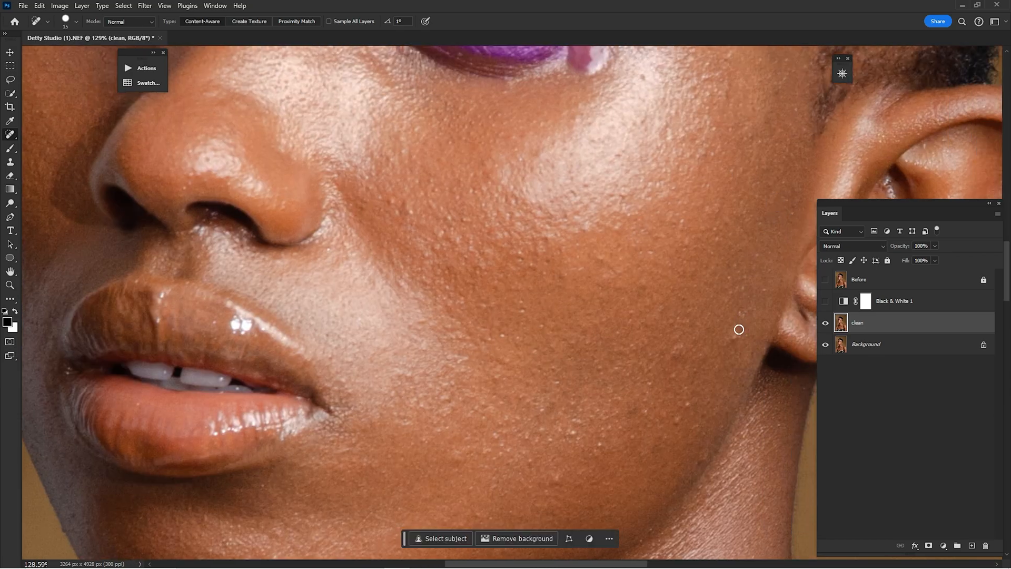
{"action": "left_click_drag", "start_coordinate": [454, 453], "coordinate": [471, 463]}
{"action": "left_click_drag", "start_coordinate": [585, 446], "coordinate": [580, 167]}
{"action": "left_click_drag", "start_coordinate": [566, 278], "coordinate": [603, 143]}
{"action": "left_click", "coordinate": [497, 172]}
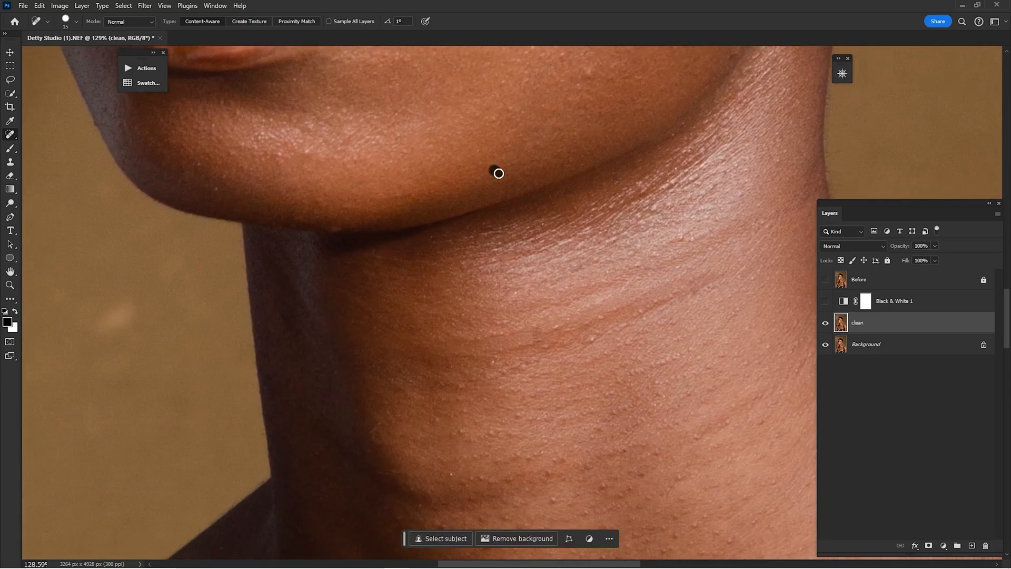
Heal the spots from the jaw down over the neck and chest, enlarging the brush to 25 px for the chest
{"action": "left_click_drag", "start_coordinate": [519, 113], "coordinate": [503, 250]}
{"action": "left_click", "coordinate": [564, 207]}
{"action": "left_click", "coordinate": [533, 215]}
{"action": "left_click_drag", "start_coordinate": [548, 337], "coordinate": [519, 206]}
{"action": "left_click_drag", "start_coordinate": [482, 429], "coordinate": [490, 251]}
{"action": "left_click_drag", "start_coordinate": [515, 317], "coordinate": [509, 326]}
{"action": "left_click_drag", "start_coordinate": [486, 415], "coordinate": [483, 428]}
{"action": "mouse_move", "coordinate": [376, 337]}
{"action": "left_mouse_down"}
{"action": "mouse_move", "coordinate": [401, 358]}
{"action": "mouse_move", "coordinate": [499, 340]}
{"action": "mouse_move", "coordinate": [495, 158]}
{"action": "left_mouse_up"}
{"action": "mouse_move", "coordinate": [584, 369]}
{"action": "left_mouse_down"}
{"action": "mouse_move", "coordinate": [513, 380]}
{"action": "mouse_move", "coordinate": [518, 369]}
{"action": "left_mouse_up"}
{"action": "left_click_drag", "start_coordinate": [491, 353], "coordinate": [493, 350]}
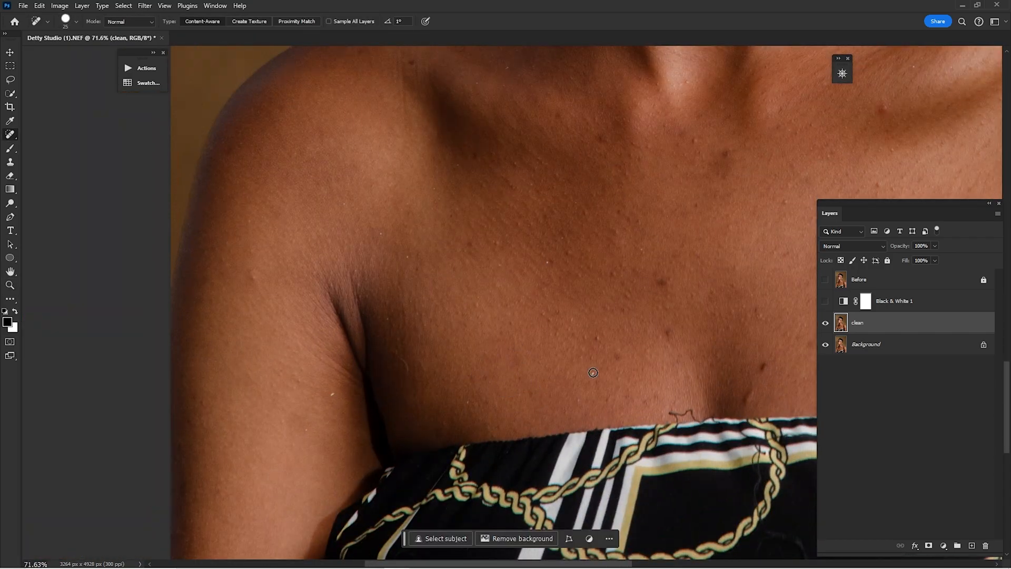
Fit the whole portrait in view and toggle the clean layer's visibility to compare the skin before and after healing
{"action": "key", "text": "ctrl+0"}
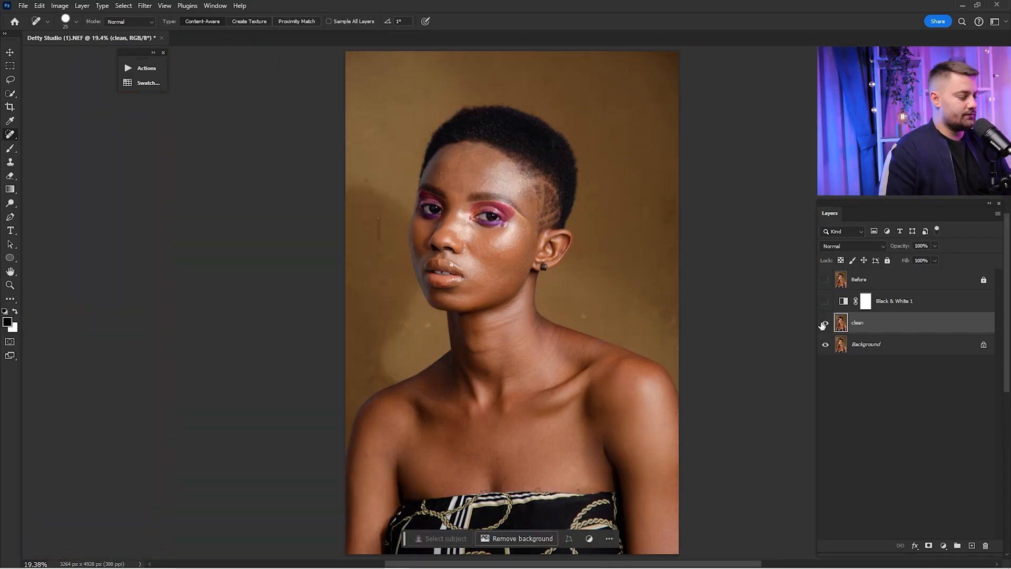
{"action": "left_click", "coordinate": [825, 324]}
{"action": "left_click", "coordinate": [825, 323]}
{"action": "left_click", "coordinate": [825, 324]}
{"action": "left_click", "coordinate": [825, 324]}
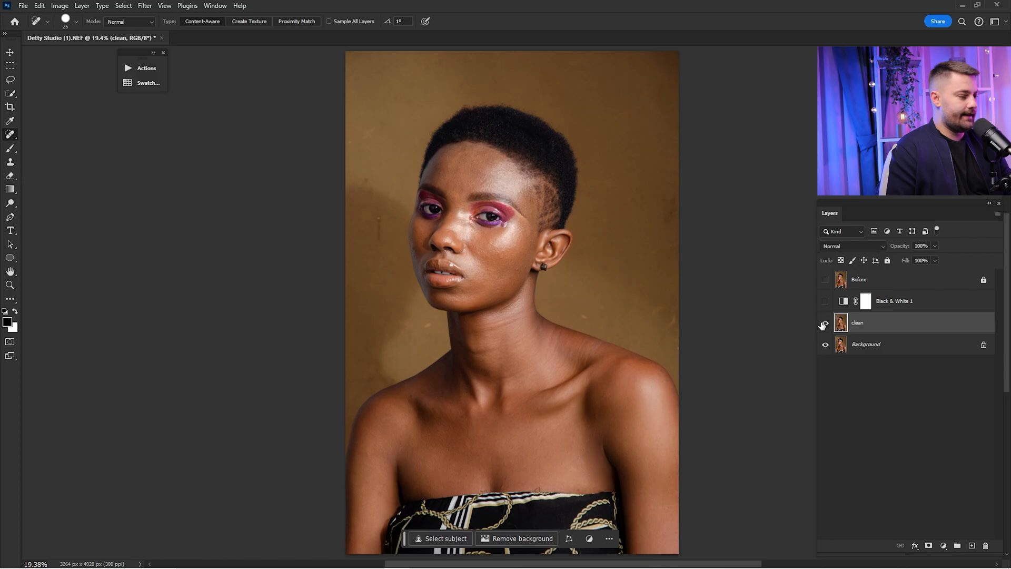
{"action": "left_click", "coordinate": [825, 324]}
{"action": "left_click", "coordinate": [825, 324]}
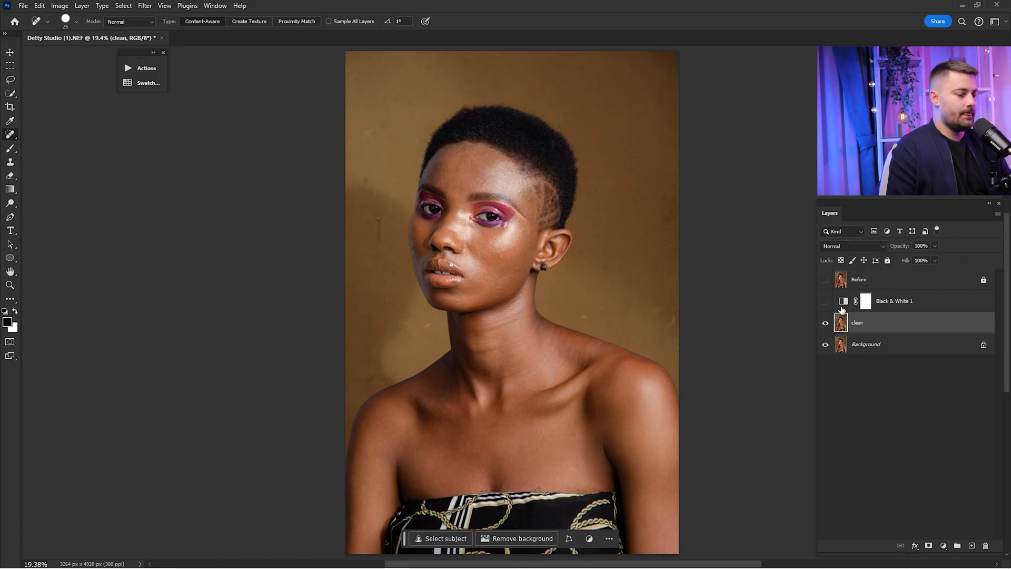
Merge the clean layer with the Background layer
{"action": "left_click", "coordinate": [879, 346], "text": "shift"}
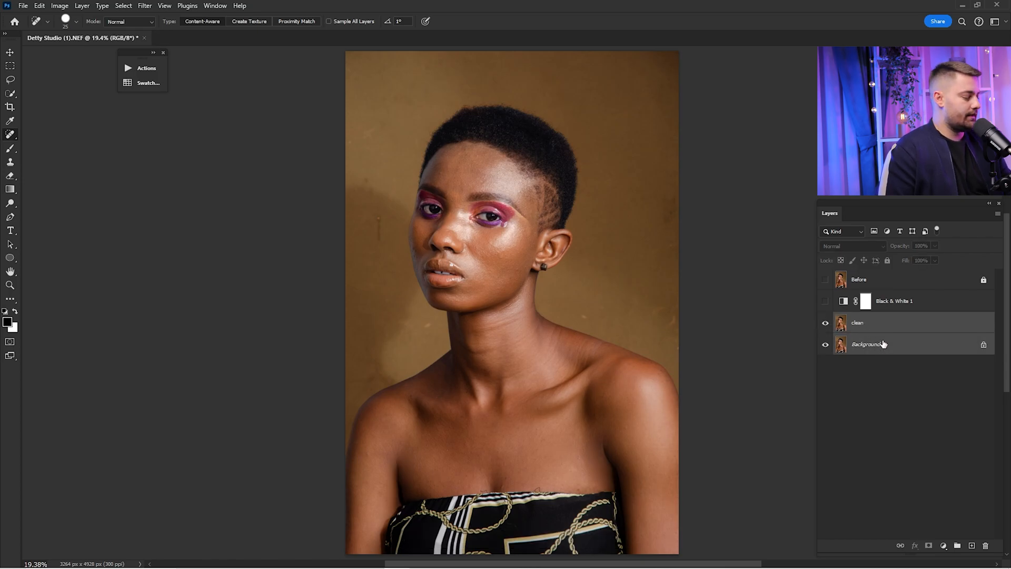
{"action": "right_click", "coordinate": [878, 333]}
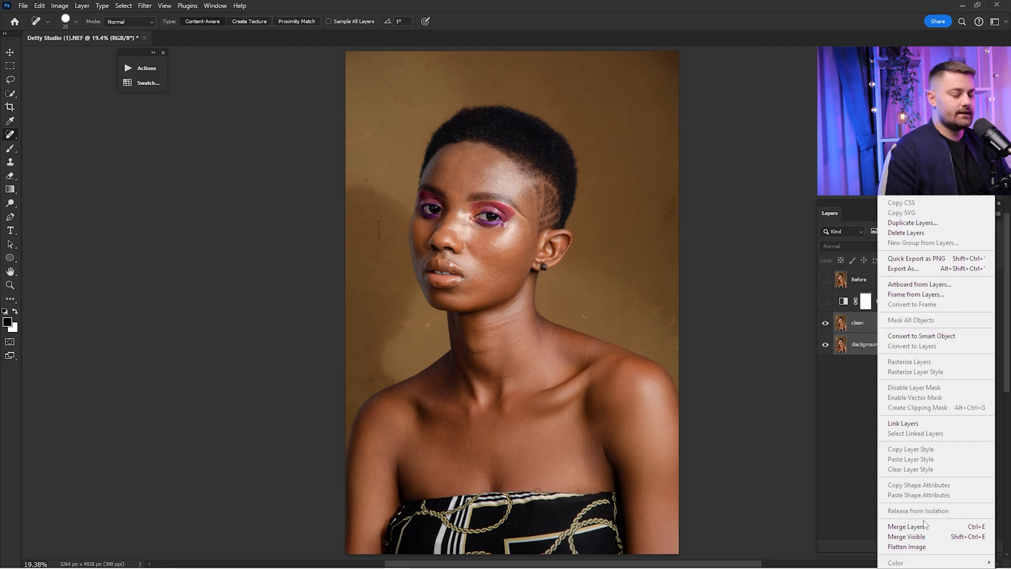
{"action": "left_click", "coordinate": [924, 526]}
Reposition the expanded actions list clear of the portrait and run the Dodge action from the retouching set
{"action": "left_click", "coordinate": [146, 68]}
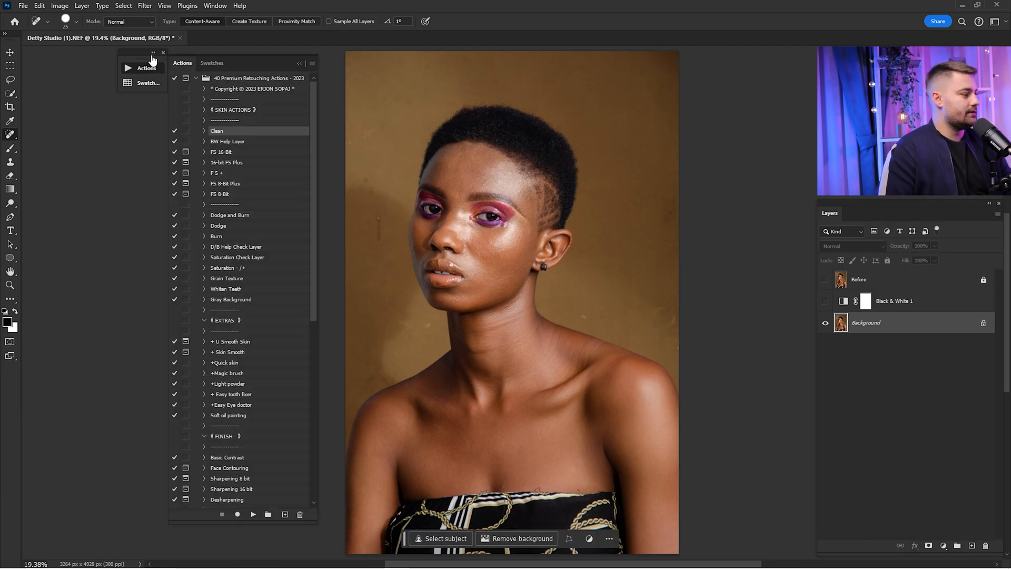
{"action": "left_click_drag", "start_coordinate": [247, 62], "coordinate": [203, 62]}
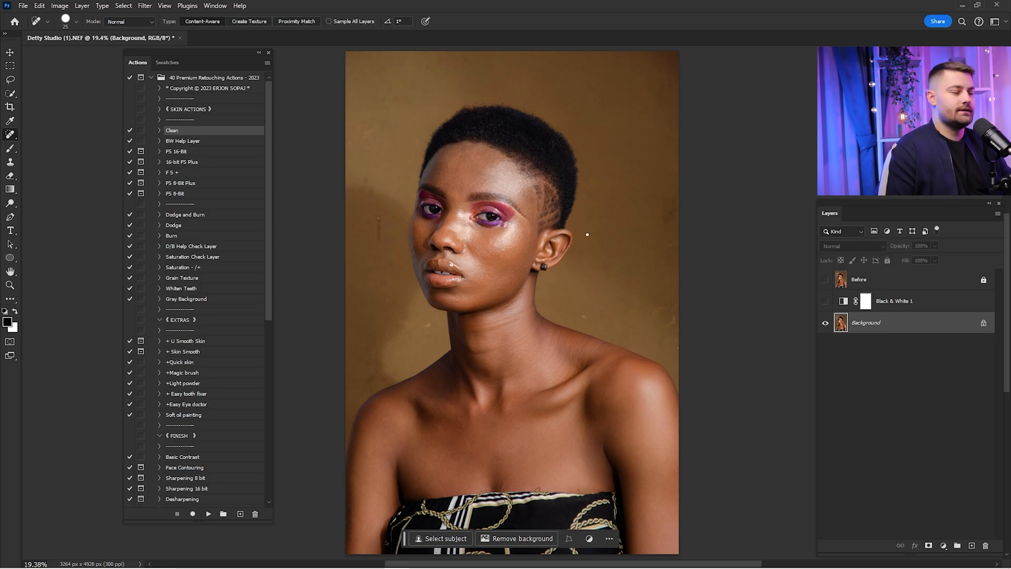
{"action": "left_click", "coordinate": [182, 226]}
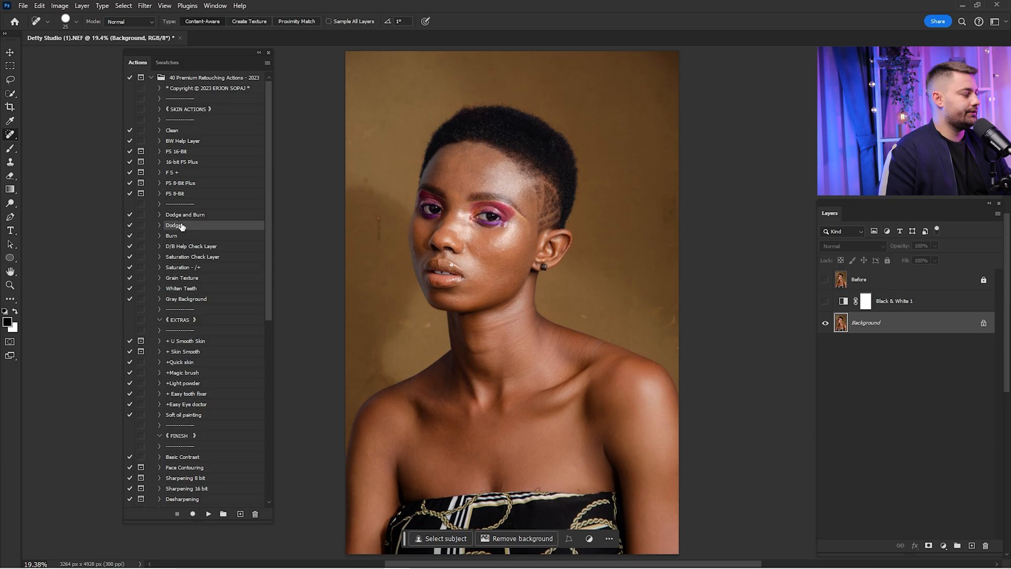
{"action": "left_click", "coordinate": [211, 513]}
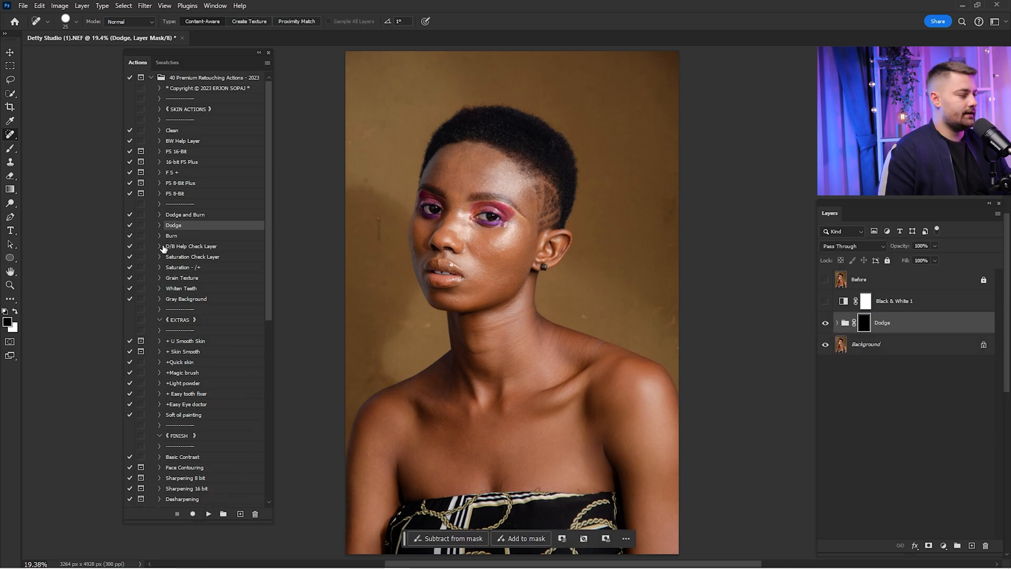
Run the Burn action, collapse the actions list and select the Dodge group's mask
{"action": "left_click", "coordinate": [171, 237]}
{"action": "left_click", "coordinate": [208, 514]}
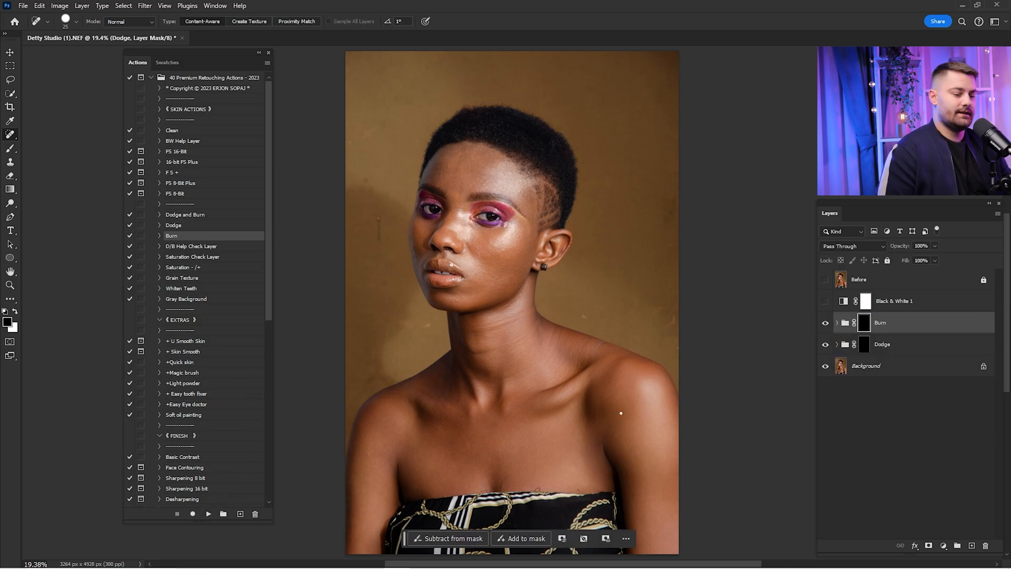
{"action": "left_click", "coordinate": [258, 53]}
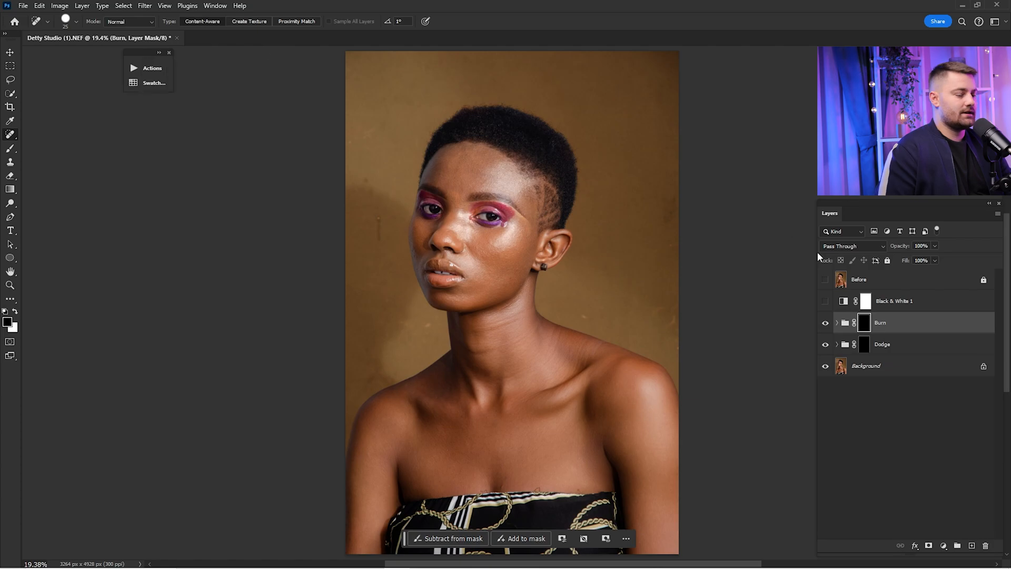
{"action": "left_click", "coordinate": [865, 344]}
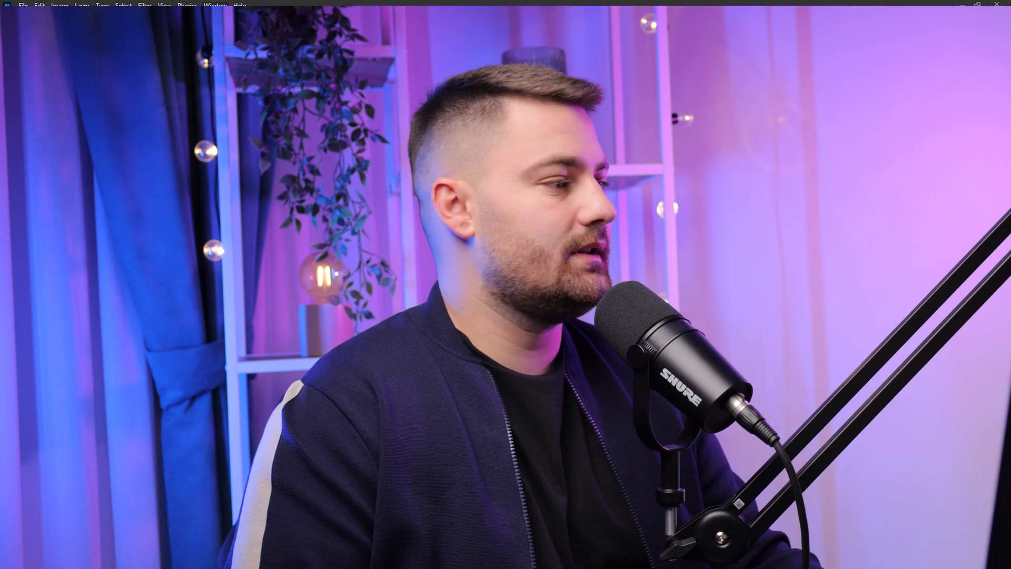
Open a second window of the portrait document and shift the collapsed Actions and Swatches group further aside
{"action": "left_click", "coordinate": [214, 6]}
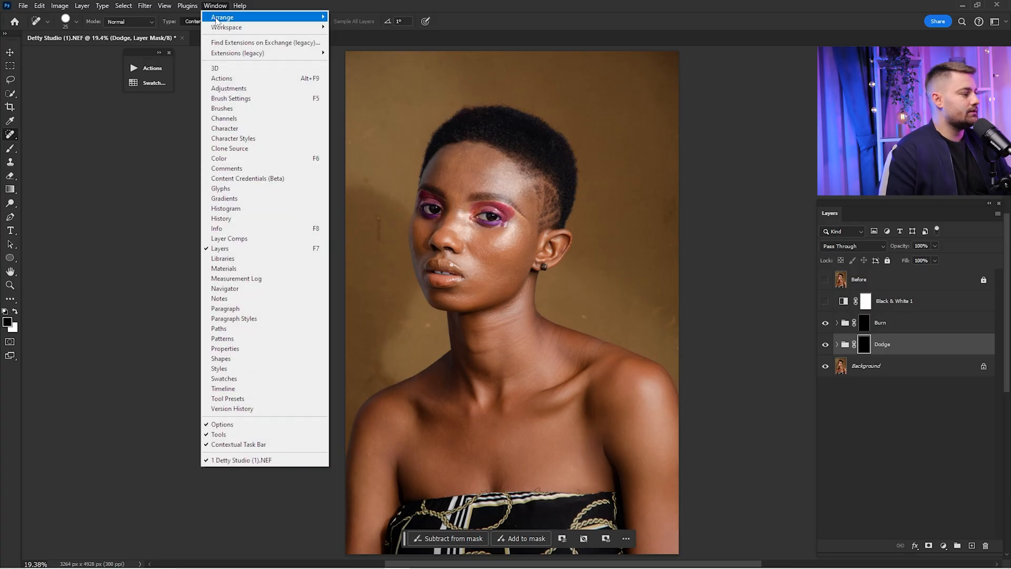
{"action": "mouse_move", "coordinate": [232, 17]}
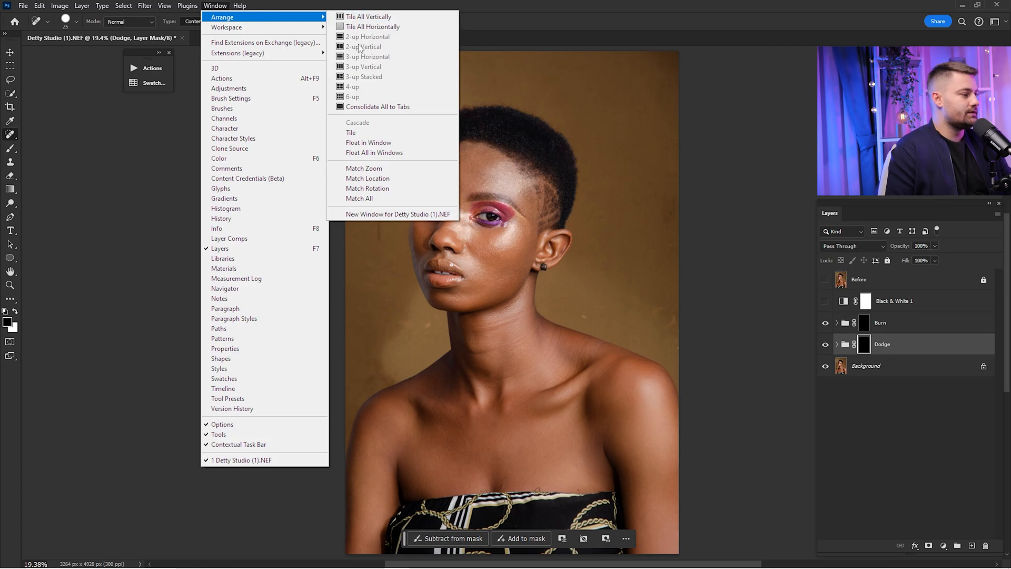
{"action": "left_click", "coordinate": [382, 215]}
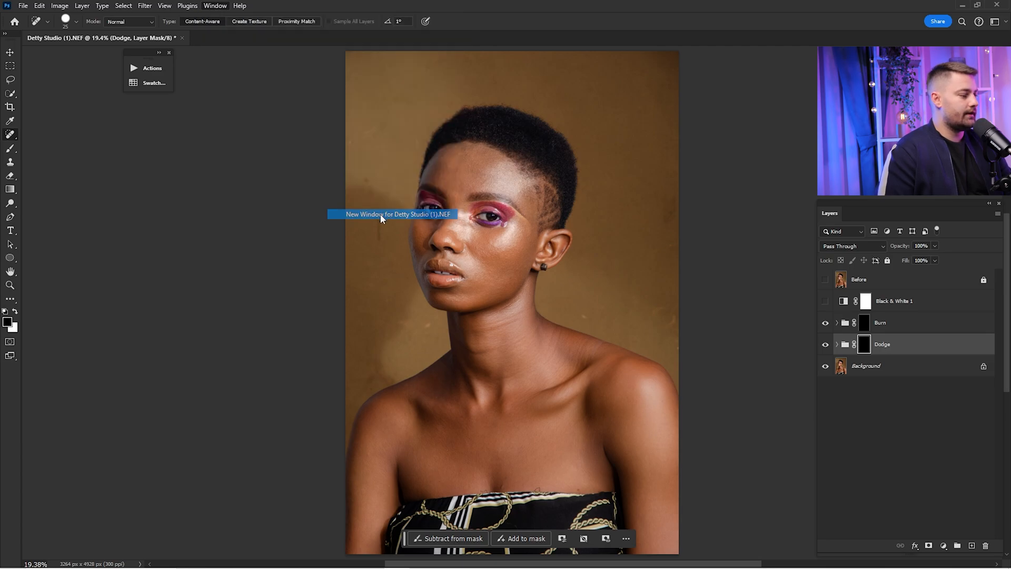
{"action": "left_click_drag", "start_coordinate": [149, 59], "coordinate": [95, 54]}
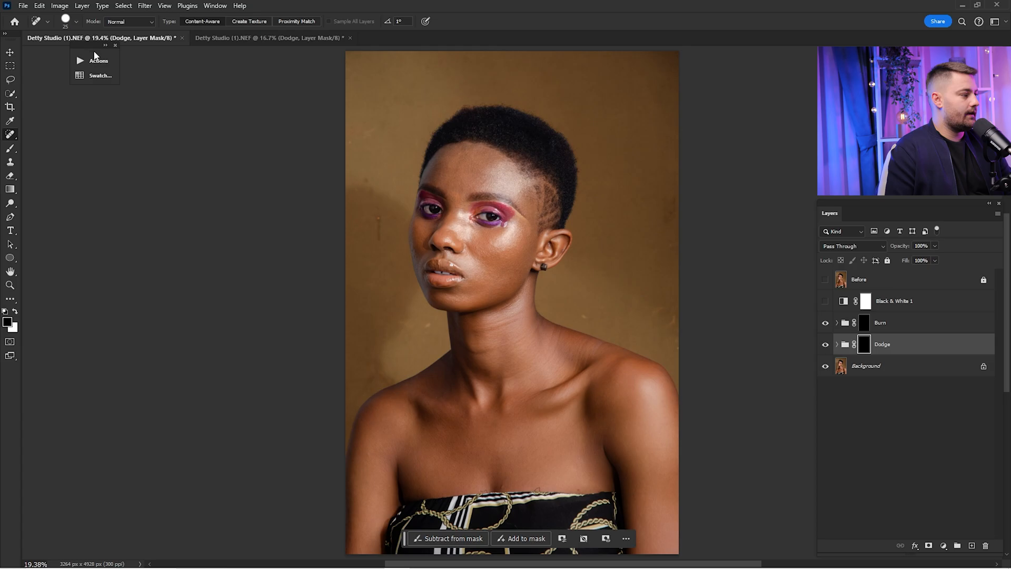
Tile the two document windows 2-up vertical and narrow the first one to leave more room for the second
{"action": "left_click", "coordinate": [220, 8]}
{"action": "mouse_move", "coordinate": [220, 17]}
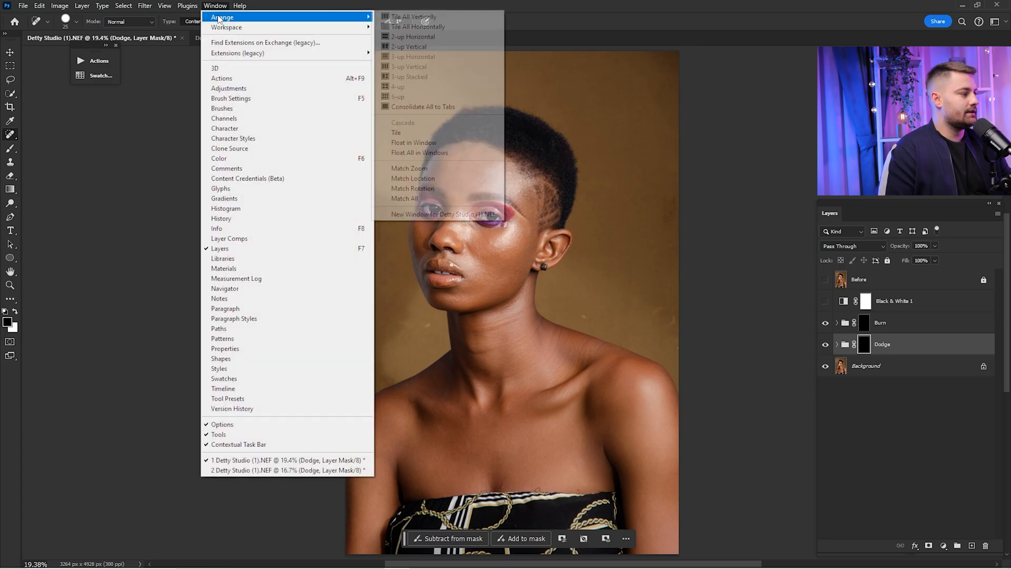
{"action": "left_click", "coordinate": [409, 47]}
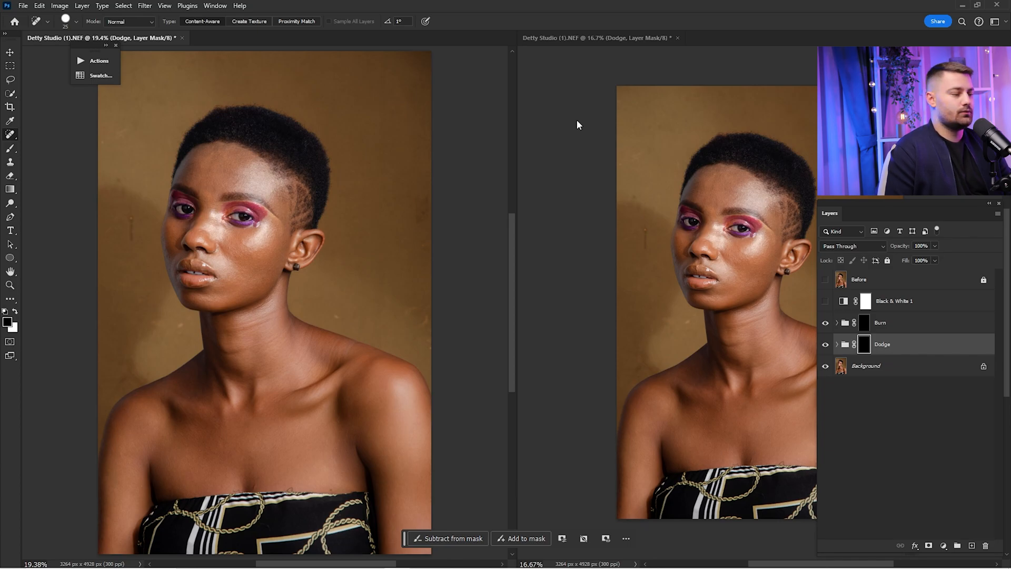
{"action": "scroll", "coordinate": [419, 142], "scroll_direction": "down", "scroll_amount": 2}
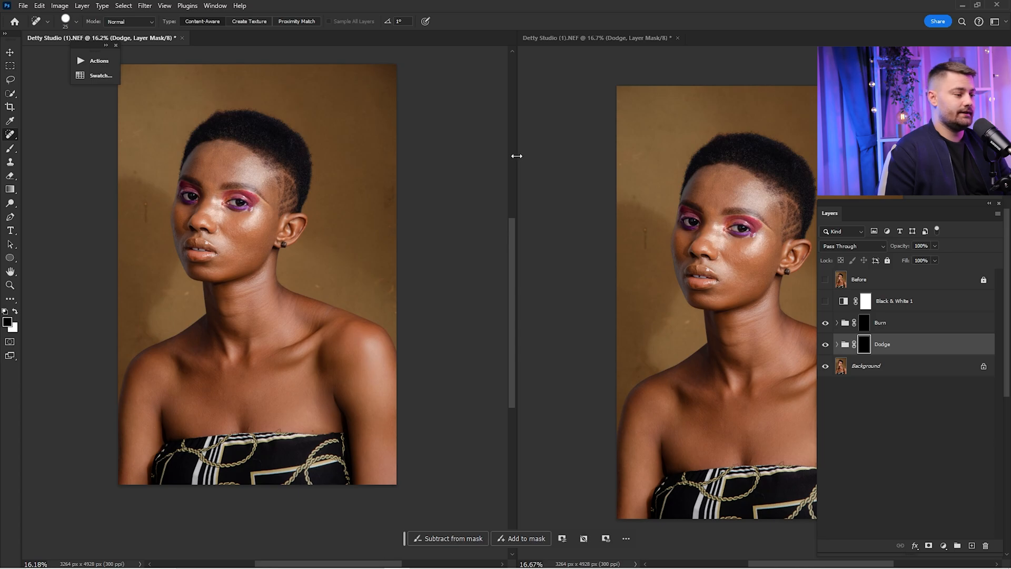
{"action": "left_click_drag", "start_coordinate": [516, 160], "coordinate": [407, 165]}
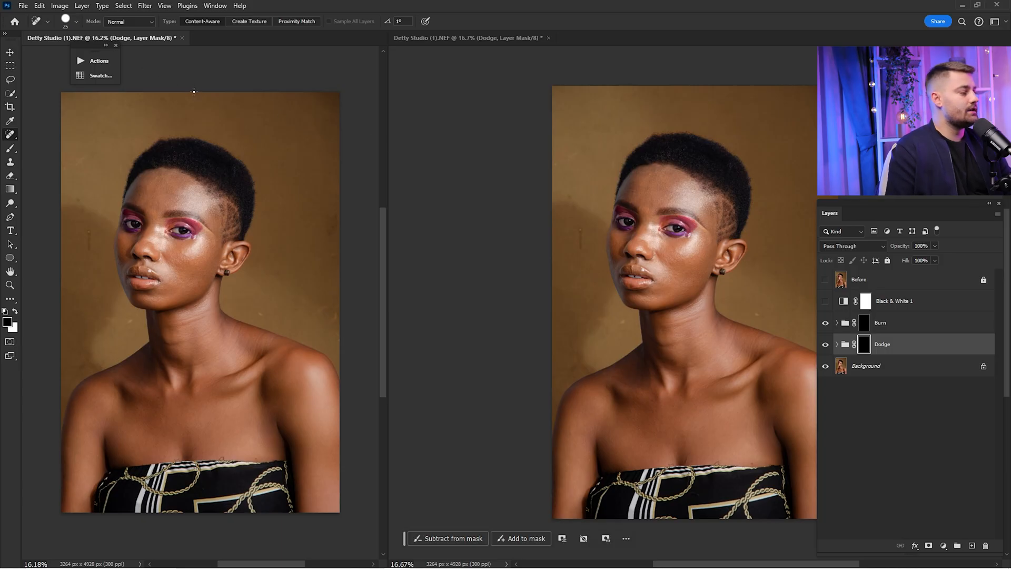
Frame the head and shoulders in the narrower window at about 20% zoom as an overview
{"action": "left_click_drag", "start_coordinate": [298, 165], "coordinate": [286, 176]}
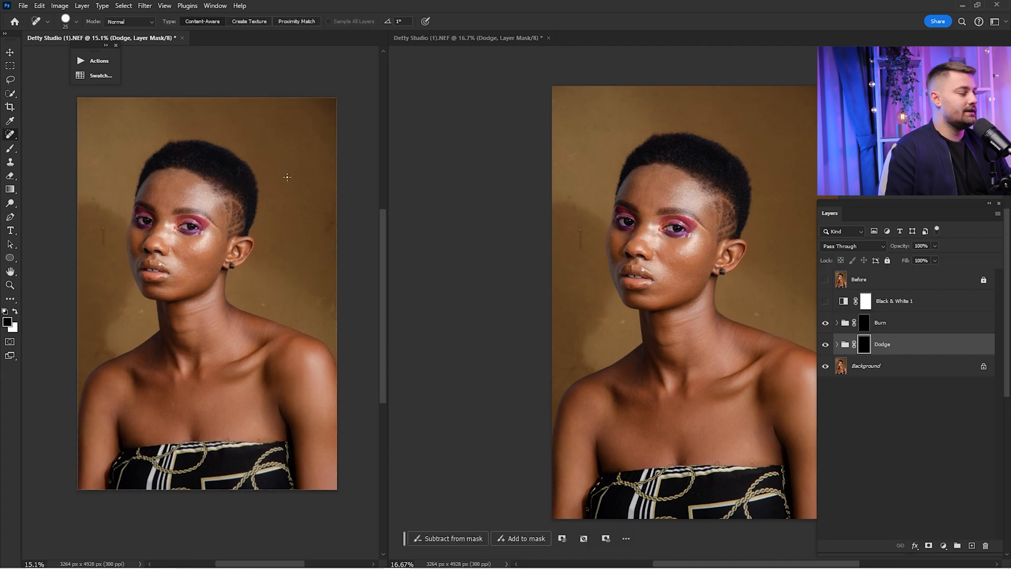
{"action": "left_click_drag", "start_coordinate": [248, 228], "coordinate": [294, 241]}
{"action": "left_click_drag", "start_coordinate": [217, 248], "coordinate": [250, 249]}
{"action": "left_click_drag", "start_coordinate": [248, 249], "coordinate": [231, 258]}
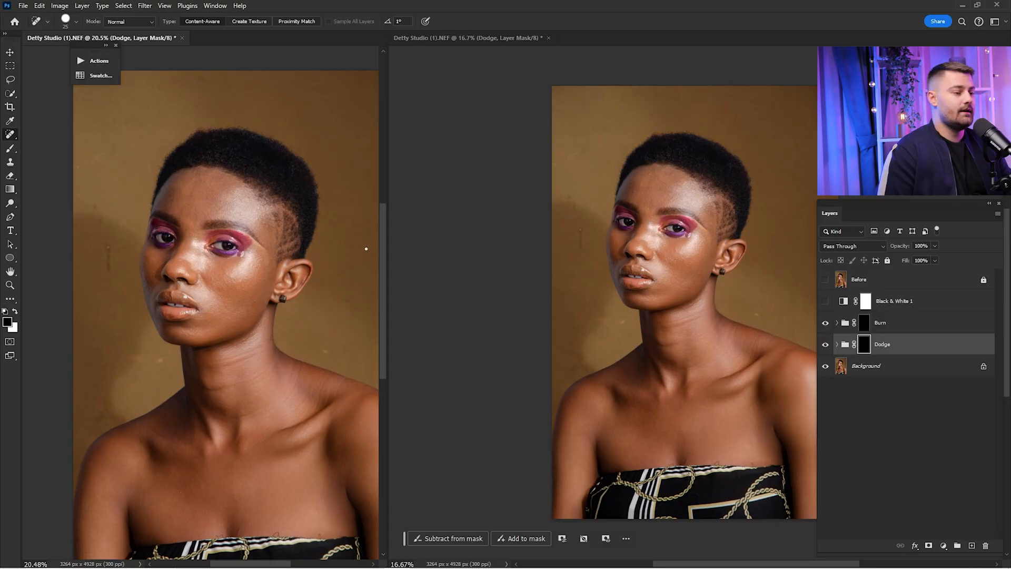
Frame the eyes, nose and forehead in the wider window at 66.67% zoom
{"action": "left_click", "coordinate": [492, 254]}
{"action": "mouse_move", "coordinate": [688, 247]}
{"action": "left_mouse_down"}
{"action": "mouse_move", "coordinate": [626, 246]}
{"action": "mouse_move", "coordinate": [641, 250]}
{"action": "mouse_move", "coordinate": [674, 306]}
{"action": "left_mouse_up"}
{"action": "left_click", "coordinate": [626, 247], "text": "ctrl"}
{"action": "left_click", "coordinate": [626, 247], "text": "ctrl"}
{"action": "left_click", "coordinate": [643, 258], "text": "ctrl"}
{"action": "left_click", "coordinate": [643, 260], "text": "ctrl"}
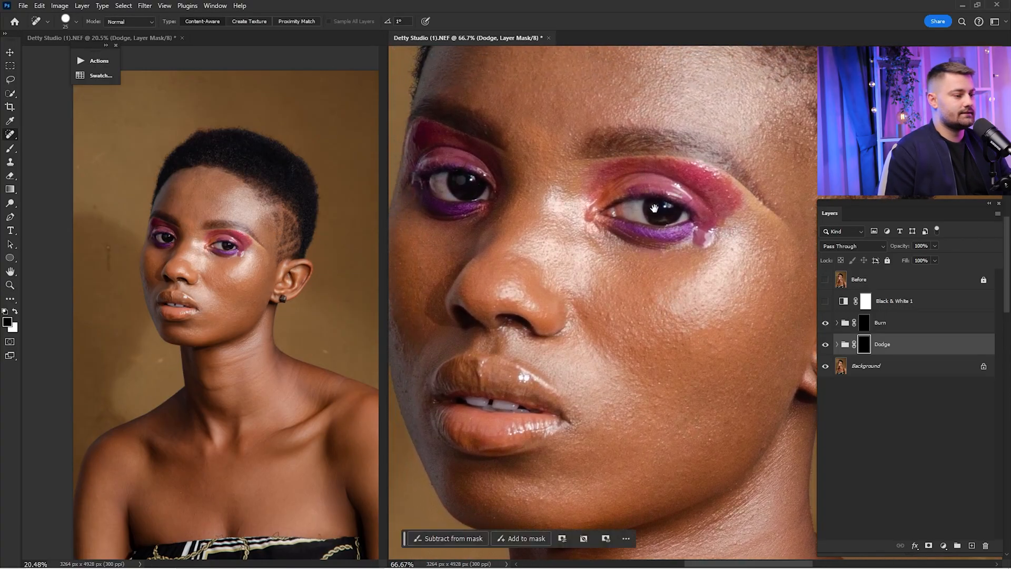
{"action": "left_click_drag", "start_coordinate": [654, 209], "coordinate": [659, 287]}
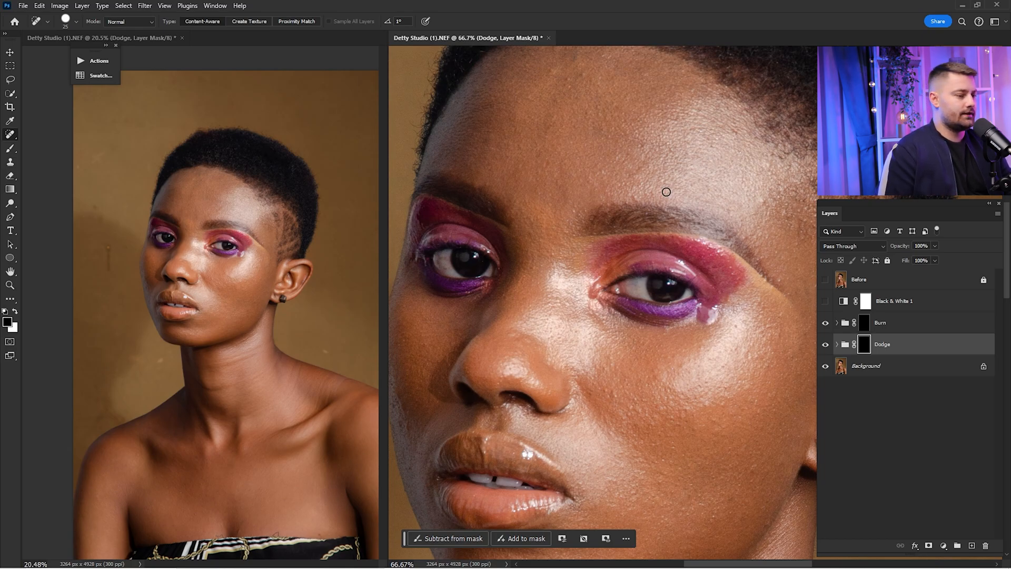
{"action": "left_click_drag", "start_coordinate": [666, 192], "coordinate": [677, 214]}
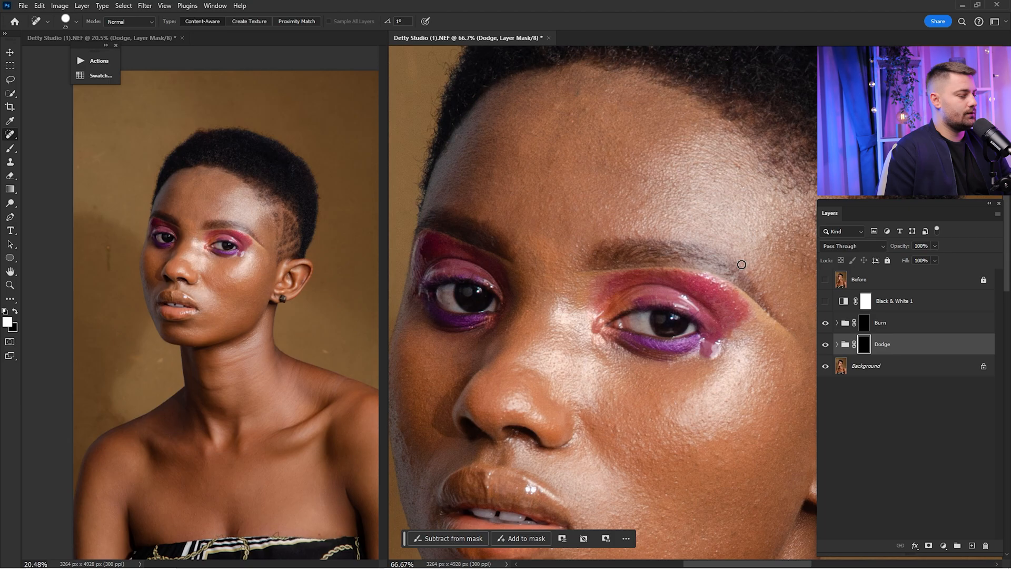
Set up the Brush tool with white foreground colour, 100% opacity and 2% flow
{"action": "key", "text": "b"}
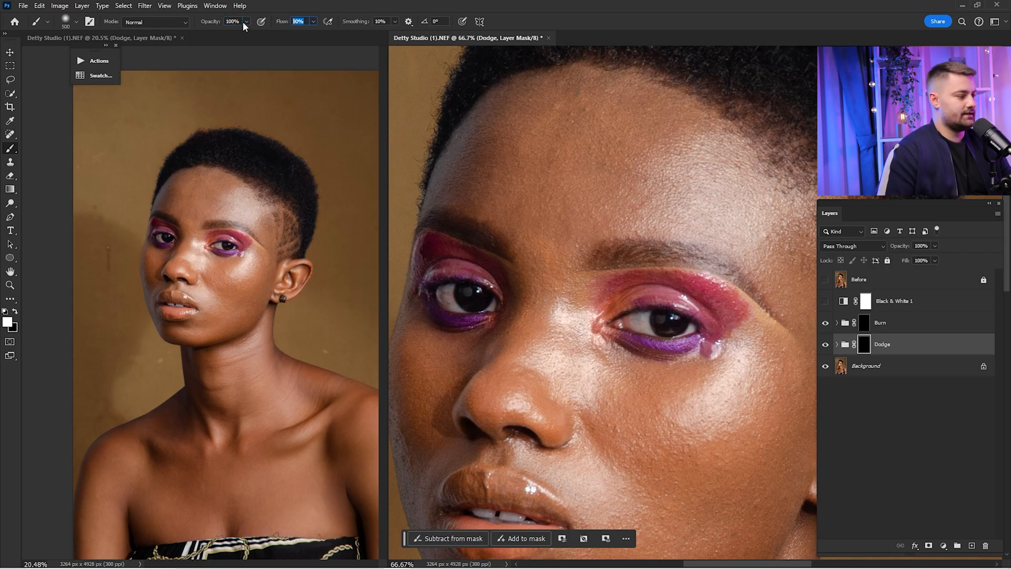
{"action": "key", "text": "Return"}
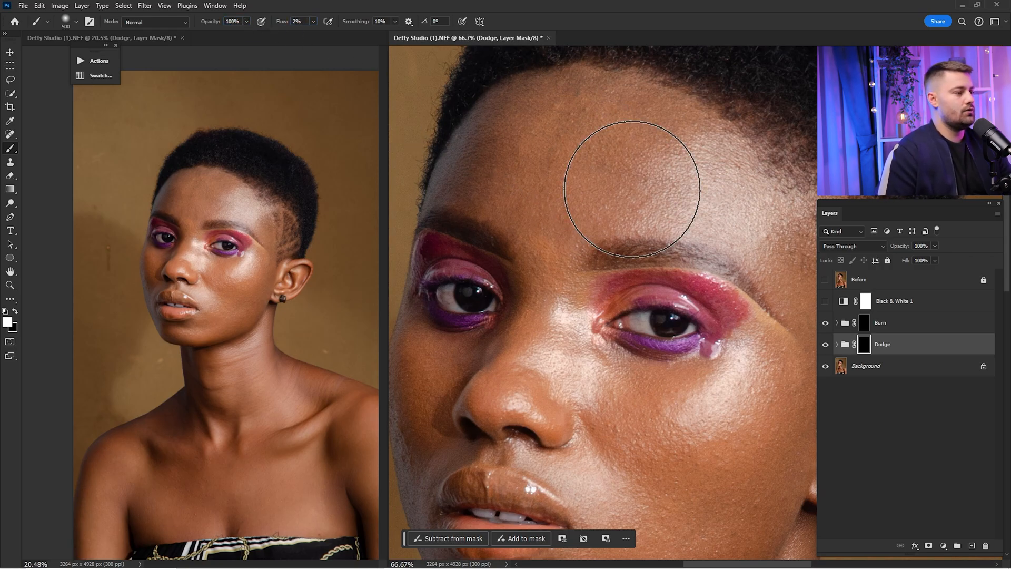
{"action": "key", "text": "bracketleft"}
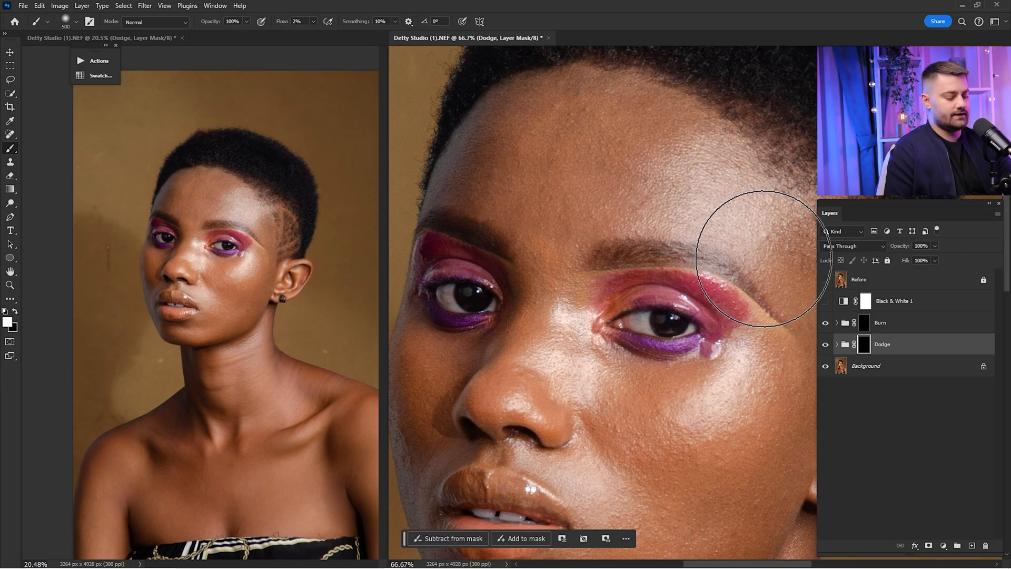
Show the Black & White 1 adjustment layer and reduce the brush size to 125 px
{"action": "left_click", "coordinate": [825, 300]}
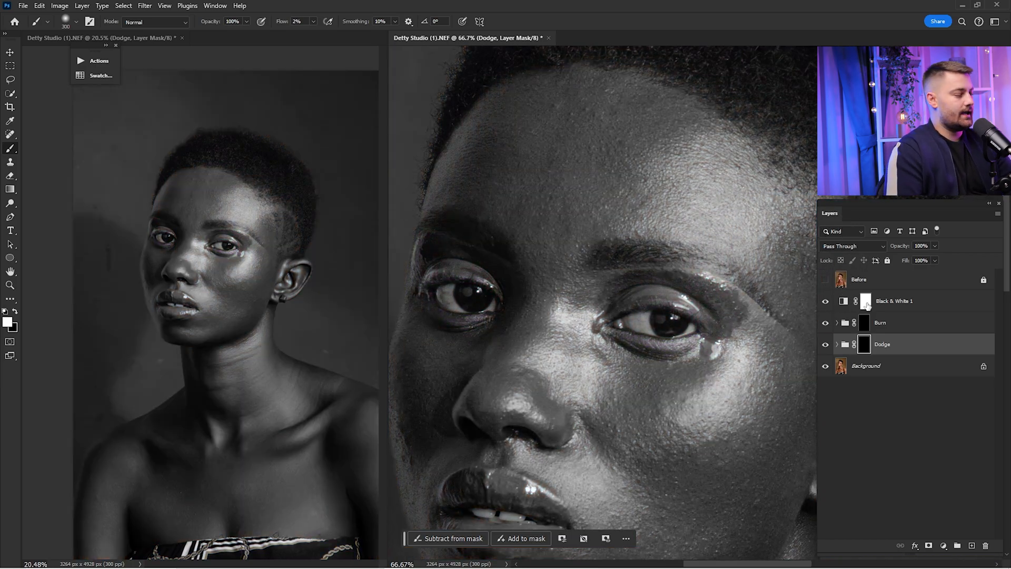
{"action": "key", "text": "bracketleft"}
{"action": "key", "text": "bracketleft"}
{"action": "key", "text": "bracketleft"}
{"action": "key", "text": "bracketleft"}
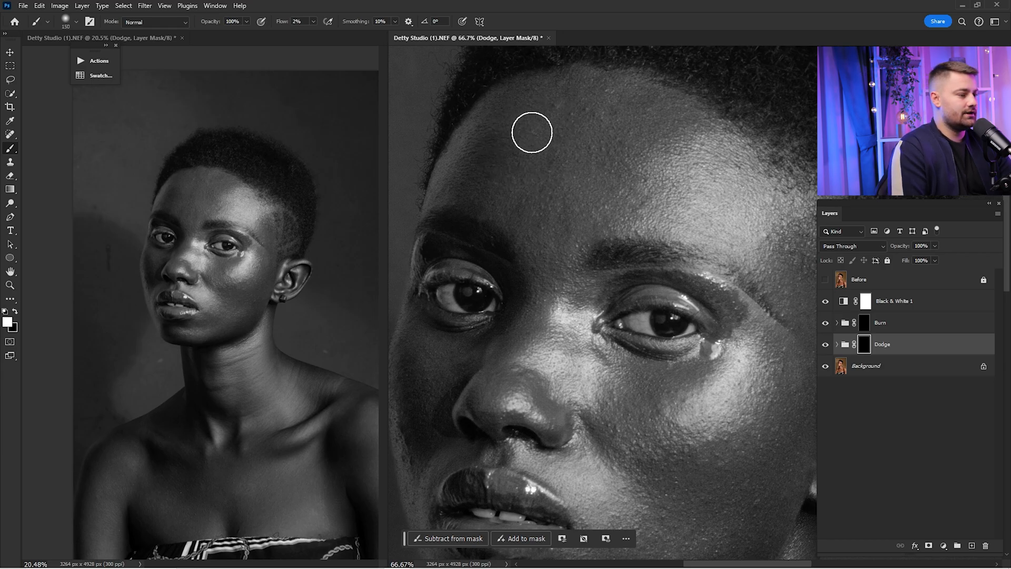
{"action": "key", "text": "bracketleft"}
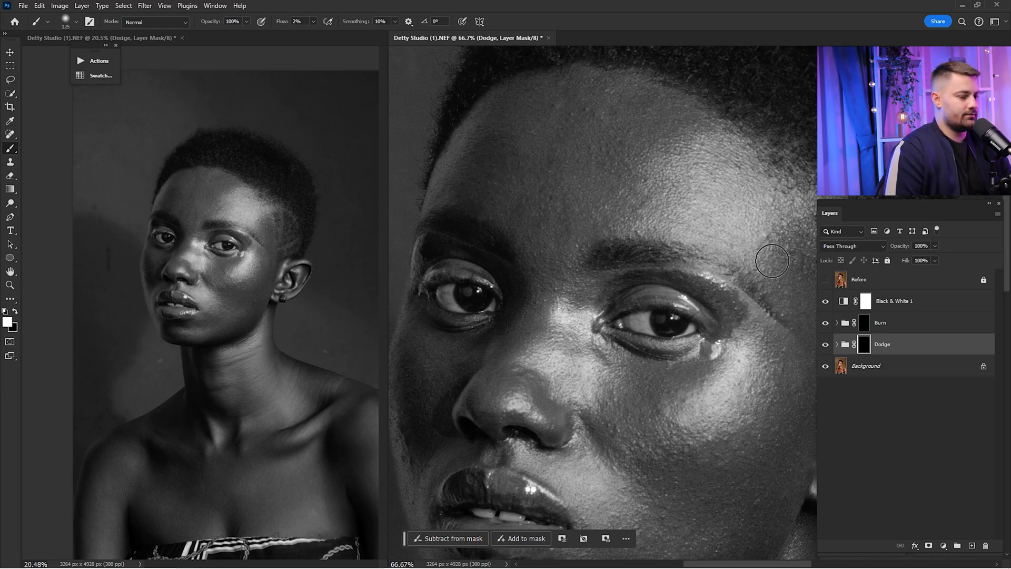
Toggle the Dodge group's visibility off and on, and enlarge the forehead to about 102% for inspection
{"action": "left_click", "coordinate": [825, 345]}
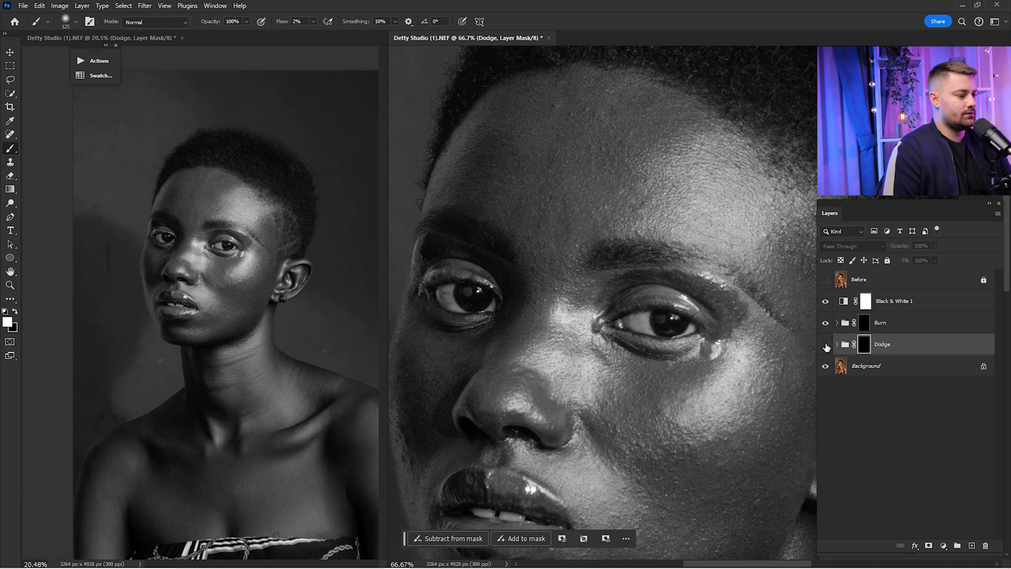
{"action": "left_click", "coordinate": [825, 344]}
{"action": "key", "text": "z"}
{"action": "left_click", "coordinate": [576, 197]}
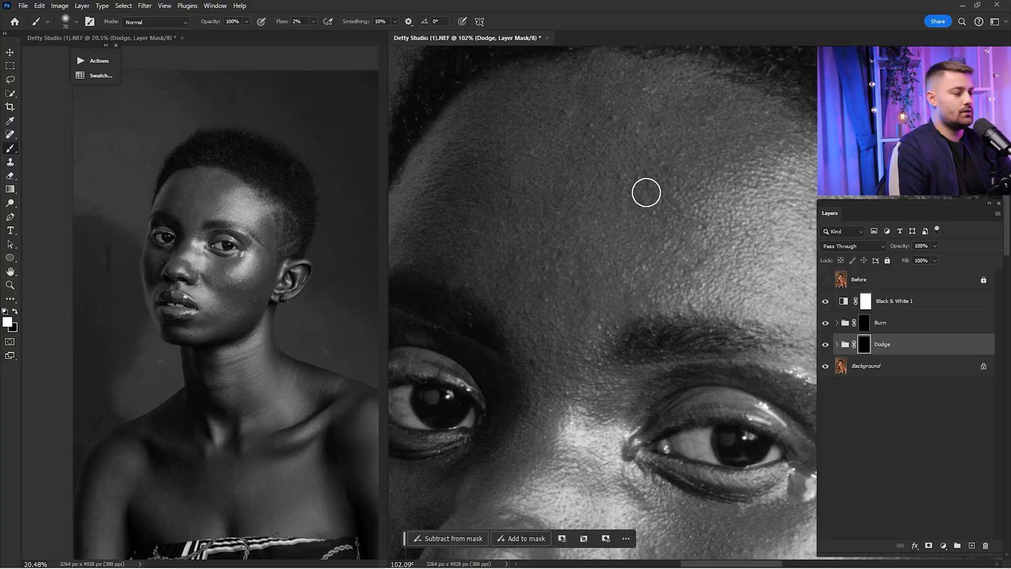
Lighten the uneven dark patches on the forehead through the Dodge mask, varying the brush between about 60 and 90 px
{"action": "key", "text": "bracketright"}
{"action": "key", "text": "bracketright"}
{"action": "key", "text": "bracketright"}
{"action": "key", "text": "bracketright"}
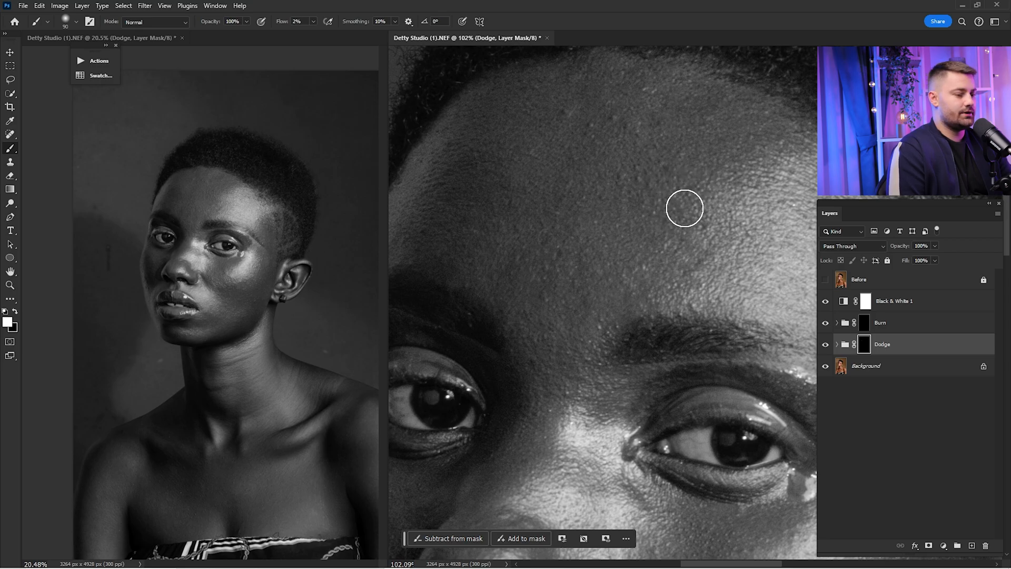
{"action": "key", "text": "bracketleft"}
{"action": "key", "text": "bracketleft"}
{"action": "key", "text": "bracketleft"}
{"action": "key", "text": "bracketleft"}
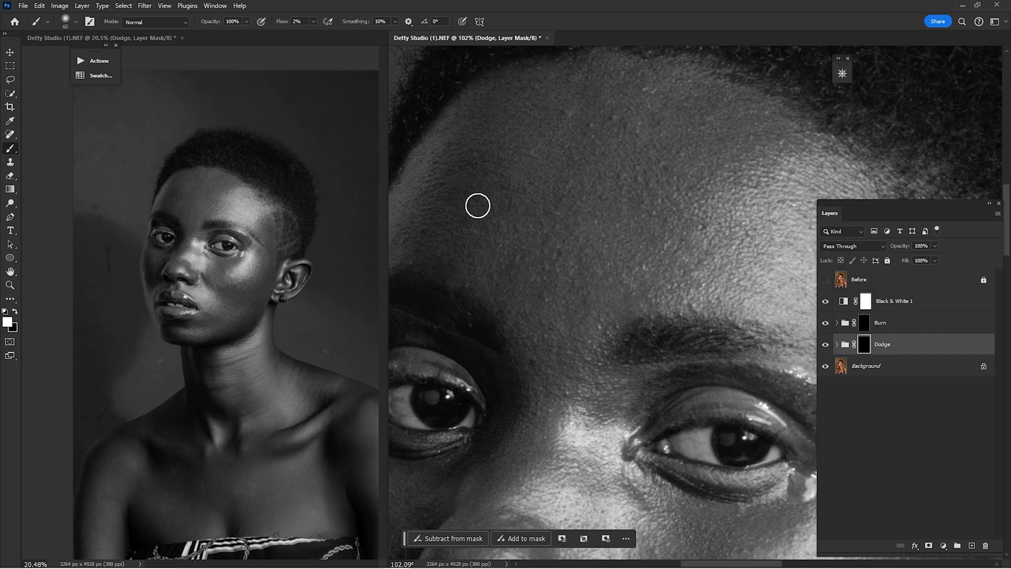
{"action": "key", "text": "bracketright"}
{"action": "key", "text": "bracketright"}
{"action": "key", "text": "bracketright"}
{"action": "key", "text": "bracketleft"}
{"action": "key", "text": "bracketleft"}
{"action": "key", "text": "bracketleft"}
Lighten the fine dark spots around and below the eye on the Dodge mask with a 25 px brush
{"action": "left_click_drag", "start_coordinate": [758, 327], "coordinate": [506, 250]}
{"action": "key", "text": "bracketright"}
{"action": "key", "text": "bracketright"}
{"action": "key", "text": "bracketright"}
{"action": "left_click_drag", "start_coordinate": [429, 456], "coordinate": [562, 281]}
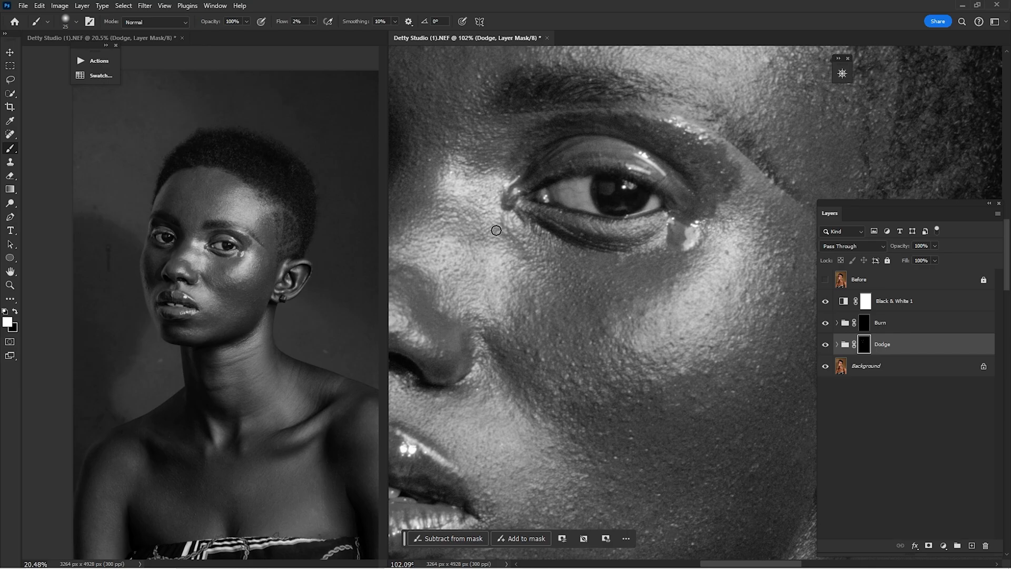
Lighten the dark areas beside the nose and above the mouth corner with an 80 px brush
{"action": "left_click_drag", "start_coordinate": [471, 232], "coordinate": [533, 258]}
{"action": "key", "text": "bracketright"}
{"action": "key", "text": "bracketright"}
{"action": "key", "text": "bracketright"}
{"action": "key", "text": "bracketright"}
{"action": "key", "text": "bracketright"}
{"action": "key", "text": "bracketright"}
{"action": "key", "text": "bracketright"}
{"action": "key", "text": "bracketright"}
{"action": "left_click_drag", "start_coordinate": [582, 397], "coordinate": [582, 287]}
{"action": "scroll", "coordinate": [571, 285], "scroll_direction": "up", "scroll_amount": 4}
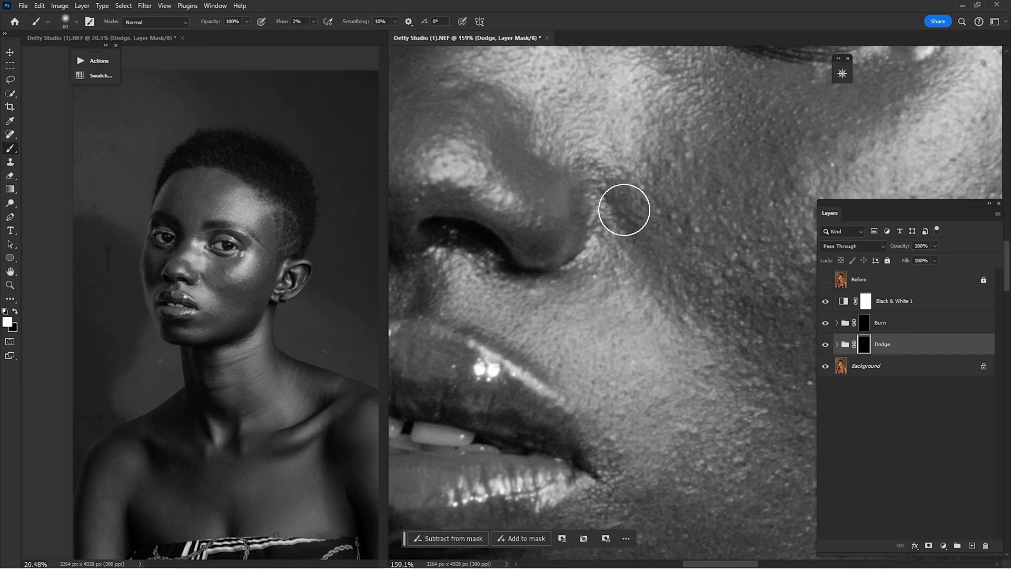
Lighten the shadow patches below the lower lip and across the chin with the 80 px brush
{"action": "left_click_drag", "start_coordinate": [806, 191], "coordinate": [660, 309]}
{"action": "left_click_drag", "start_coordinate": [595, 466], "coordinate": [591, 331]}
{"action": "left_click_drag", "start_coordinate": [579, 500], "coordinate": [753, 287]}
{"action": "left_click_drag", "start_coordinate": [571, 352], "coordinate": [656, 306]}
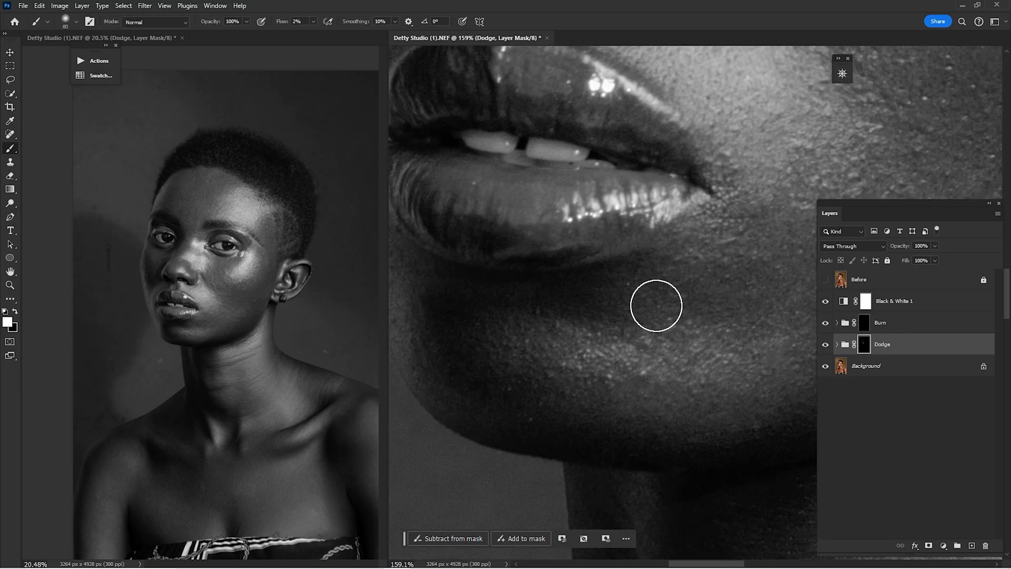
Lighten the small dark patches on the cheek between the mouth and ear with a 30 px brush
{"action": "left_click_drag", "start_coordinate": [811, 172], "coordinate": [628, 262]}
{"action": "left_click_drag", "start_coordinate": [734, 184], "coordinate": [556, 466]}
{"action": "left_click_drag", "start_coordinate": [592, 299], "coordinate": [678, 243]}
{"action": "key", "text": "bracketleft"}
{"action": "key", "text": "bracketleft"}
{"action": "key", "text": "bracketleft"}
{"action": "key", "text": "bracketleft"}
{"action": "key", "text": "bracketleft"}
{"action": "key", "text": "bracketleft"}
{"action": "key", "text": "bracketleft"}
{"action": "left_click_drag", "start_coordinate": [781, 378], "coordinate": [606, 246]}
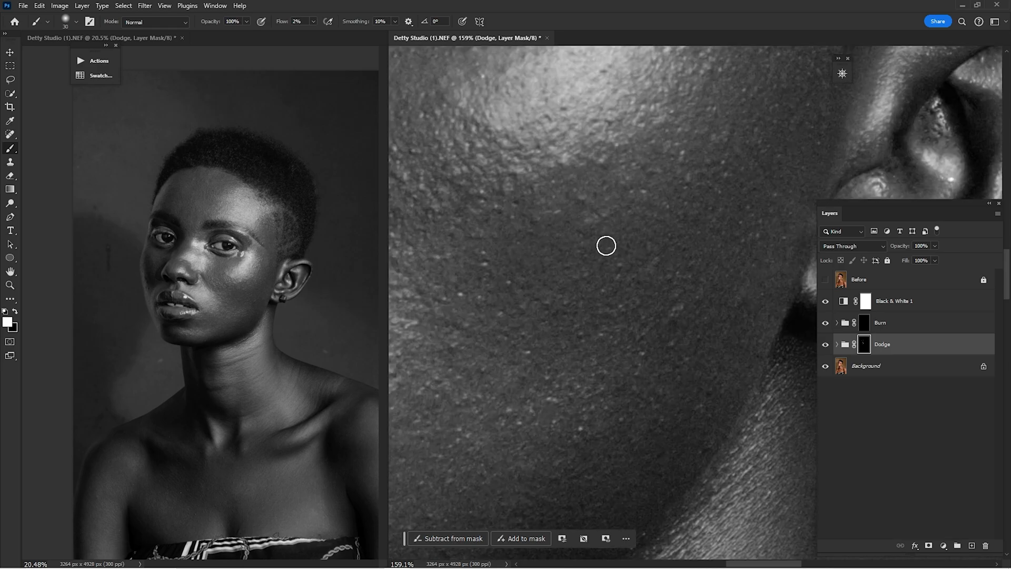
Lighten the dark patches on the upper cheek and temple with a slightly larger brush
{"action": "left_click_drag", "start_coordinate": [448, 337], "coordinate": [591, 425]}
{"action": "left_click_drag", "start_coordinate": [653, 89], "coordinate": [639, 293]}
{"action": "key", "text": "bracketright"}
{"action": "key", "text": "bracketright"}
{"action": "key", "text": "bracketright"}
{"action": "left_click_drag", "start_coordinate": [747, 110], "coordinate": [625, 313]}
Lighten the dark creases on the neck through the Dodge mask with a 60 px brush
{"action": "scroll", "coordinate": [625, 314], "scroll_direction": "down", "scroll_amount": 5}
{"action": "key", "text": "bracketright"}
{"action": "key", "text": "bracketright"}
{"action": "left_click_drag", "start_coordinate": [764, 464], "coordinate": [709, 181]}
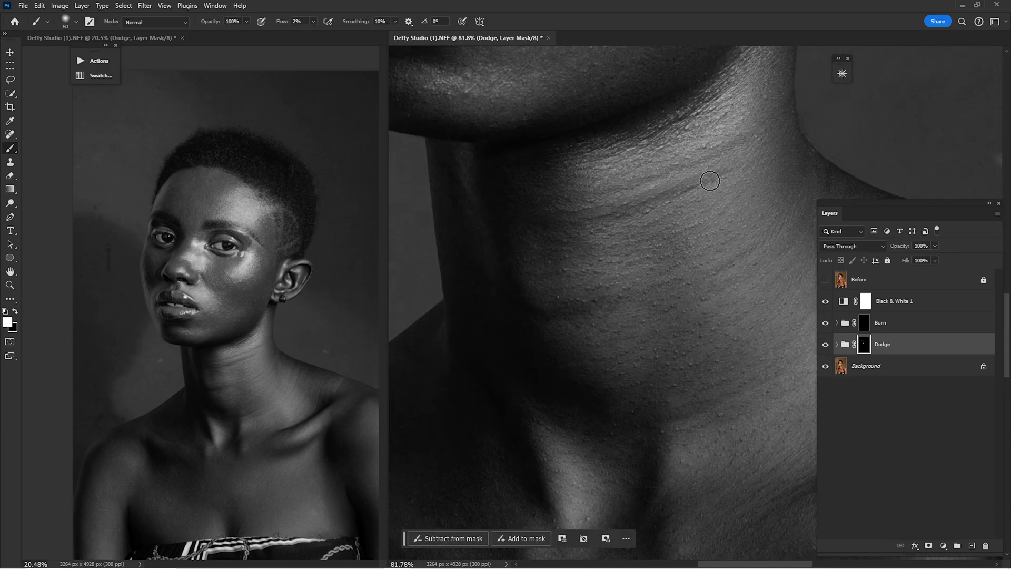
{"action": "key", "text": "bracketleft"}
{"action": "left_click_drag", "start_coordinate": [610, 216], "coordinate": [668, 194]}
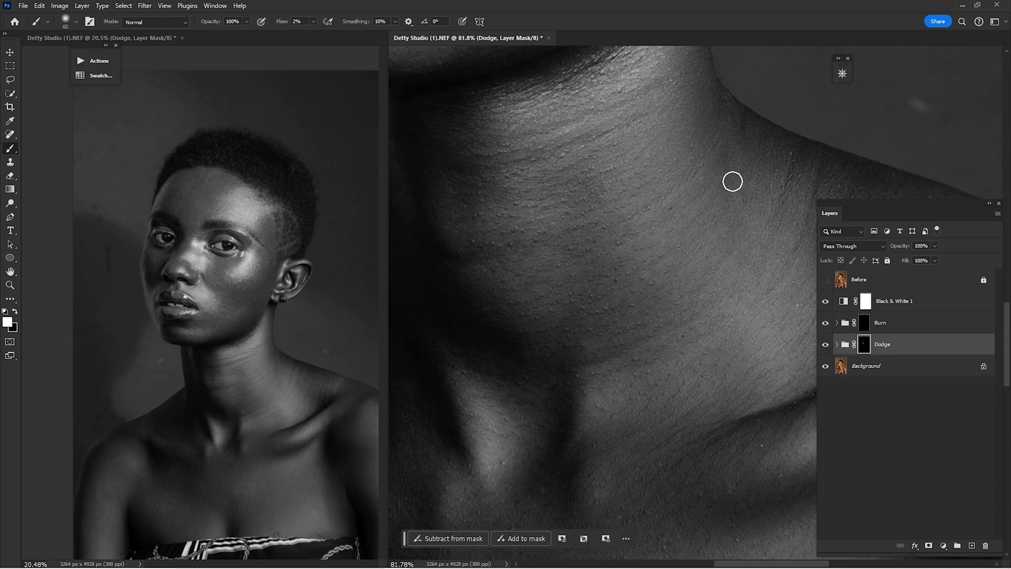
Even out the remaining neck shadows on the Dodge mask, using a large brush for wide areas and a small one for creases
{"action": "left_click_drag", "start_coordinate": [601, 177], "coordinate": [663, 199]}
{"action": "key", "text": "bracketright"}
{"action": "key", "text": "bracketright"}
{"action": "key", "text": "bracketright"}
{"action": "key", "text": "bracketright"}
{"action": "key", "text": "bracketright"}
{"action": "key", "text": "bracketright"}
{"action": "key", "text": "bracketright"}
{"action": "key", "text": "bracketright"}
{"action": "key", "text": "bracketright"}
{"action": "left_click_drag", "start_coordinate": [684, 329], "coordinate": [708, 330]}
{"action": "key", "text": "bracketleft"}
{"action": "key", "text": "bracketleft"}
{"action": "key", "text": "bracketleft"}
{"action": "key", "text": "bracketleft"}
{"action": "key", "text": "bracketleft"}
{"action": "key", "text": "bracketleft"}
{"action": "key", "text": "bracketleft"}
{"action": "key", "text": "bracketleft"}
{"action": "key", "text": "bracketleft"}
{"action": "key", "text": "bracketleft"}
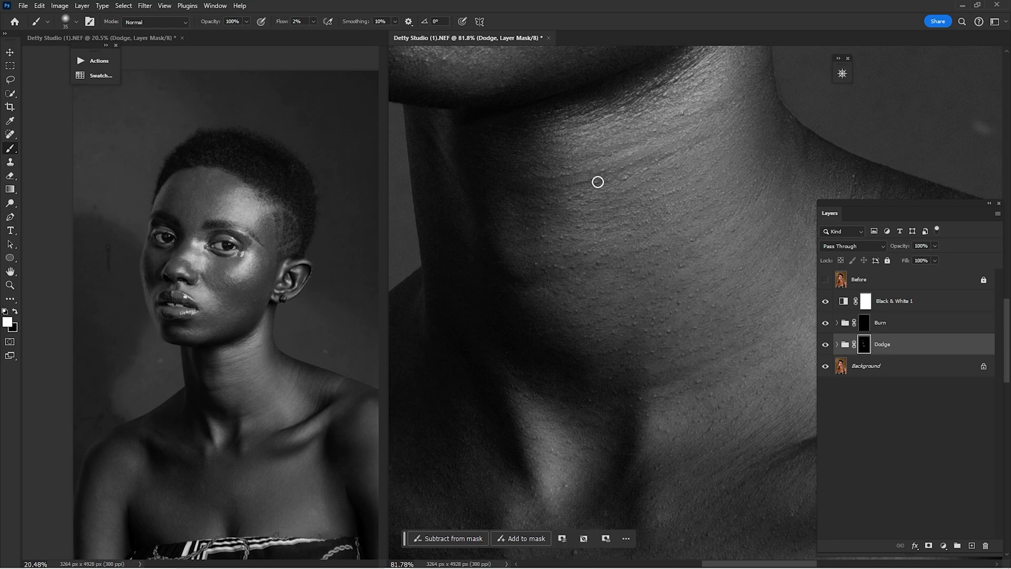
Lighten the broader shadowed skin areas through the Dodge mask with a 400 px brush
{"action": "scroll", "coordinate": [652, 270], "scroll_direction": "down", "scroll_amount": 5}
{"action": "key", "text": "bracketright"}
{"action": "key", "text": "bracketright"}
{"action": "key", "text": "bracketright"}
{"action": "key", "text": "bracketright"}
{"action": "key", "text": "bracketright"}
{"action": "key", "text": "bracketright"}
{"action": "key", "text": "bracketright"}
{"action": "key", "text": "bracketright"}
{"action": "key", "text": "bracketright"}
{"action": "key", "text": "bracketright"}
{"action": "left_click_drag", "start_coordinate": [806, 277], "coordinate": [582, 252]}
Hide the Black & White 1 adjustment to view the face in colour and select the Burn group's mask
{"action": "key", "text": "ctrl+0"}
{"action": "left_click", "coordinate": [825, 301]}
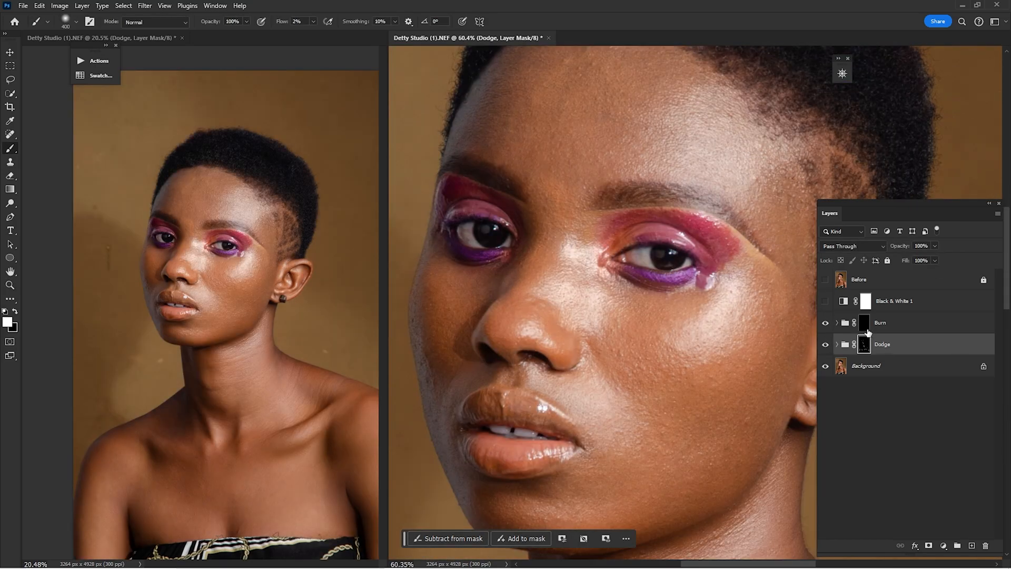
{"action": "left_click", "coordinate": [869, 327]}
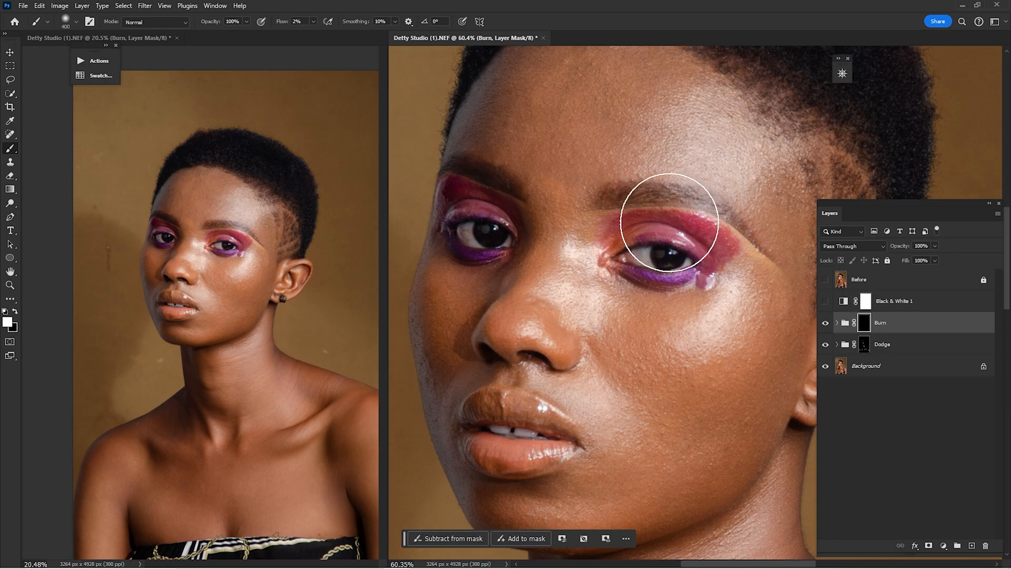
Show the Black & White 1 adjustment again and darken the bright forehead highlight on the Burn mask with a 200 px brush
{"action": "left_click", "coordinate": [825, 301]}
{"action": "key", "text": "bracketleft"}
{"action": "key", "text": "bracketleft"}
{"action": "key", "text": "bracketleft"}
{"action": "key", "text": "bracketleft"}
{"action": "key", "text": "bracketleft"}
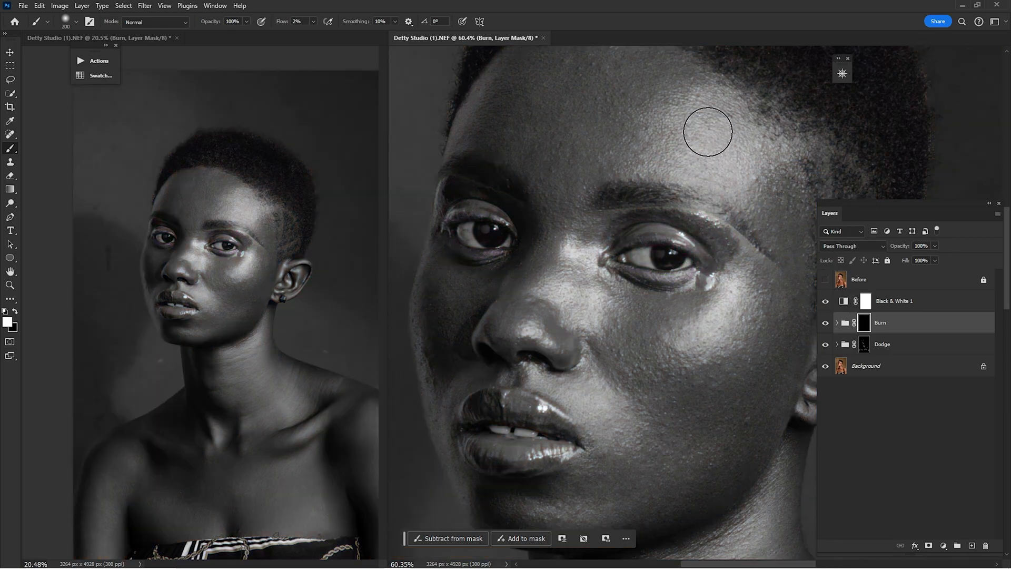
Darken the shiny highlights around the nose and cheek on the Burn mask with a 90 px brush
{"action": "key", "text": "bracketleft"}
{"action": "key", "text": "bracketleft"}
{"action": "key", "text": "bracketleft"}
{"action": "key", "text": "bracketleft"}
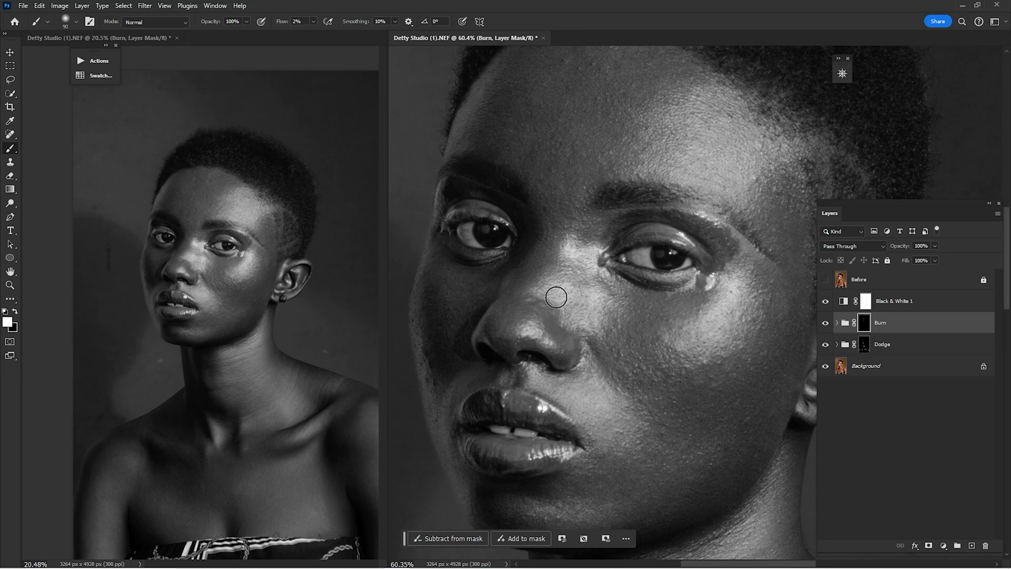
Darken the bright skin areas of the neck and chest on the Burn mask with 150 and 200 px brushes
{"action": "key", "text": "bracketright"}
{"action": "scroll", "coordinate": [556, 297], "scroll_direction": "down", "scroll_amount": 5}
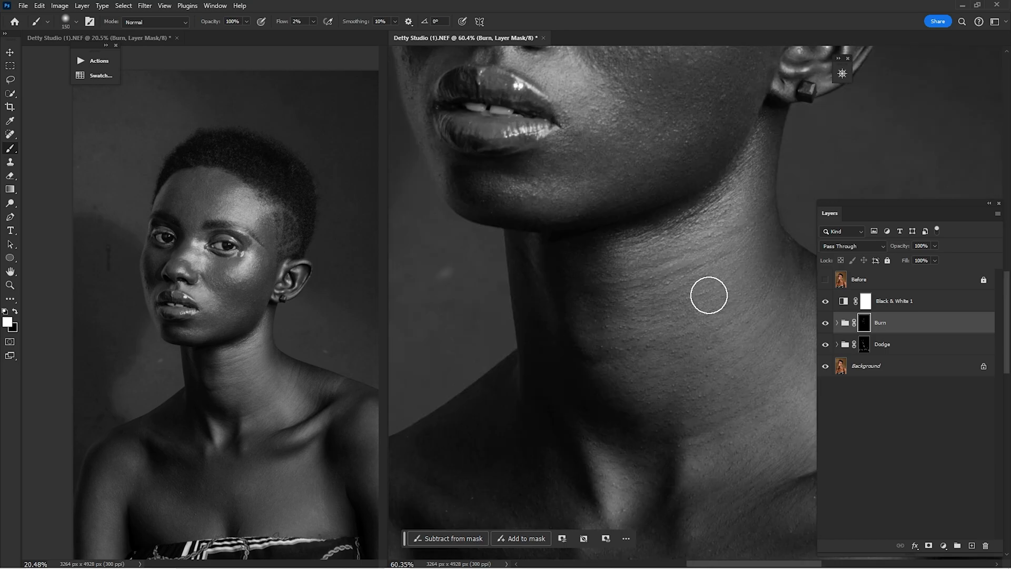
{"action": "scroll", "coordinate": [709, 295], "scroll_direction": "down", "scroll_amount": 3}
{"action": "scroll", "coordinate": [476, 329], "scroll_direction": "down", "scroll_amount": 3}
{"action": "key", "text": "bracketright"}
{"action": "key", "text": "bracketright"}
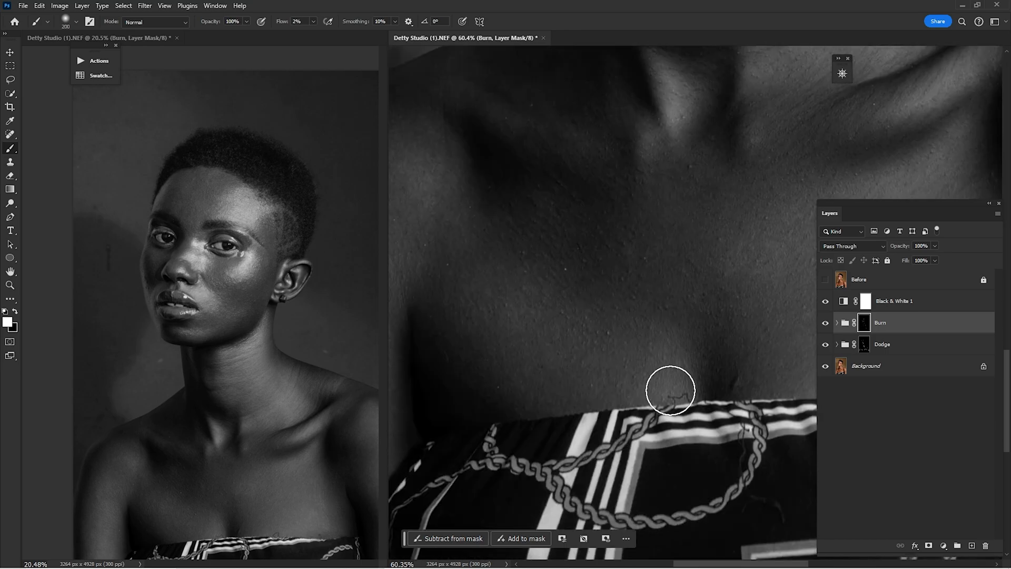
{"action": "scroll", "coordinate": [670, 390], "scroll_direction": "up", "scroll_amount": 3}
{"action": "scroll", "coordinate": [627, 402], "scroll_direction": "up", "scroll_amount": 3}
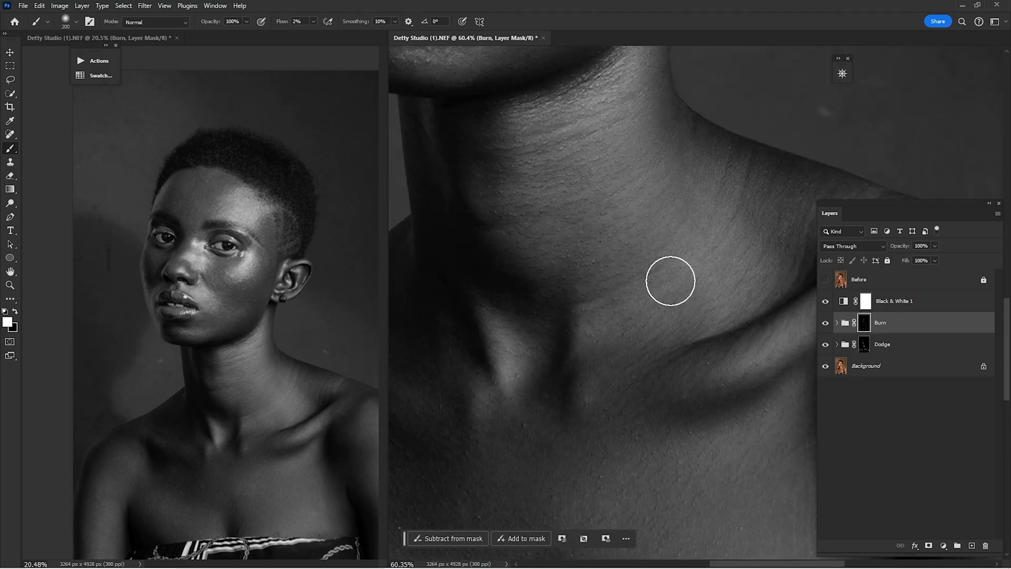
Refine the remaining facial highlights on the Burn mask, reducing the brush to 125 px and to 40 px for small areas
{"action": "key", "text": "bracketleft"}
{"action": "key", "text": "bracketleft"}
{"action": "key", "text": "bracketleft"}
{"action": "scroll", "coordinate": [638, 237], "scroll_direction": "up", "scroll_amount": 3}
{"action": "scroll", "coordinate": [719, 314], "scroll_direction": "up", "scroll_amount": 3}
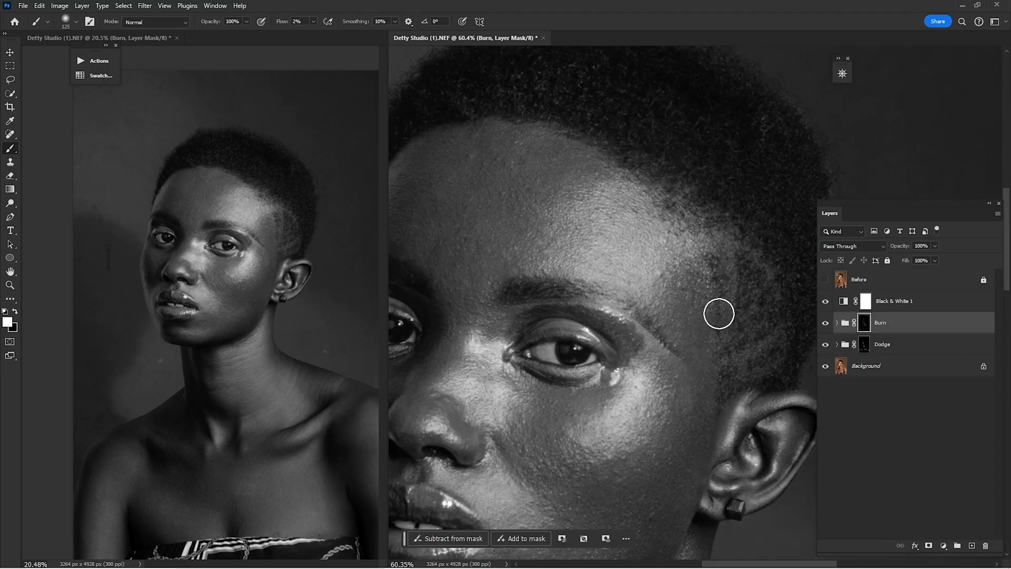
{"action": "scroll", "coordinate": [648, 219], "scroll_direction": "left", "scroll_amount": 3}
{"action": "scroll", "coordinate": [670, 156], "scroll_direction": "down", "scroll_amount": 3}
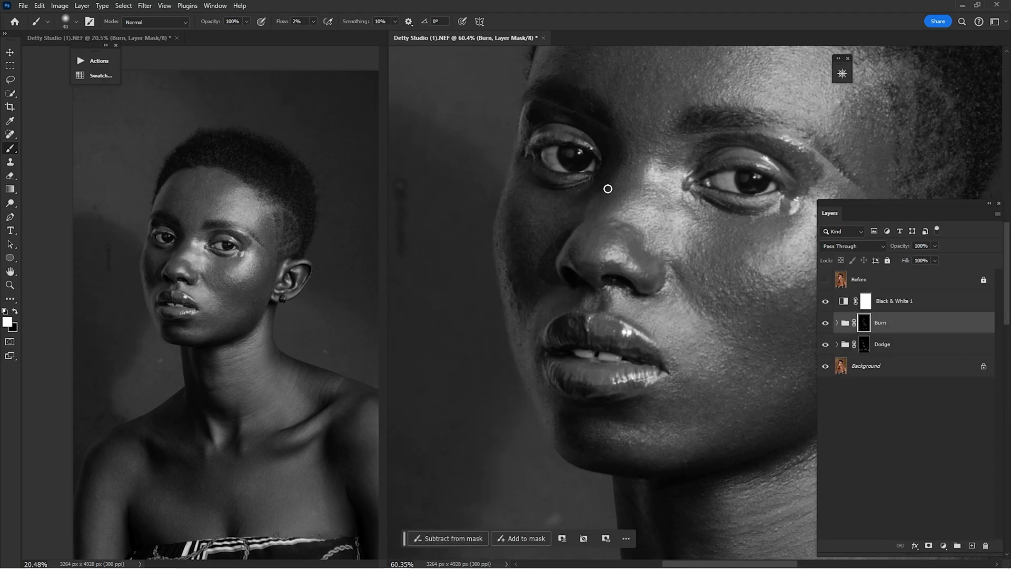
{"action": "scroll", "coordinate": [692, 349], "scroll_direction": "up", "scroll_amount": 3}
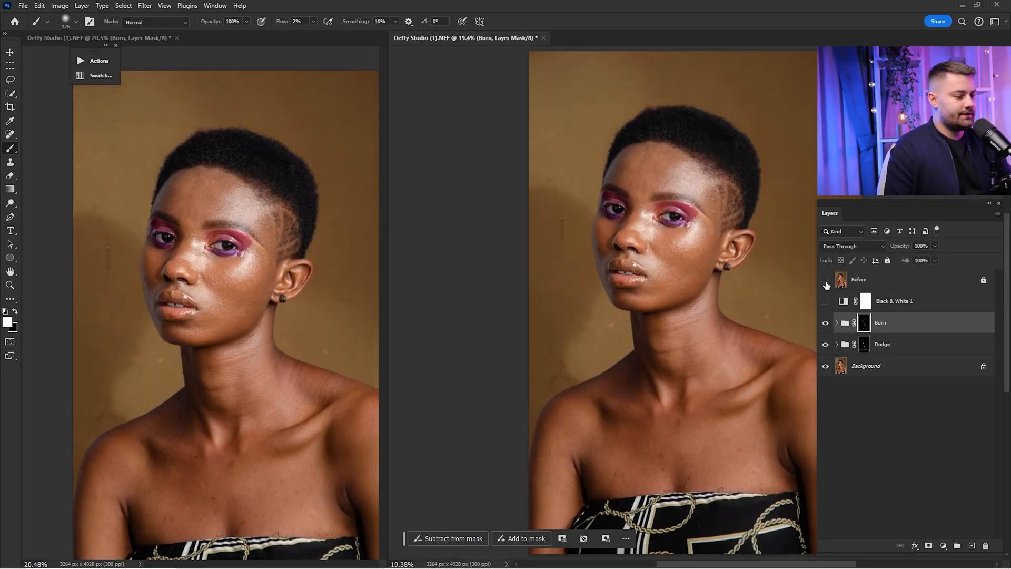
Close the second document window of the portrait and toggle the Dodge group's visibility to compare its effect on the face
{"action": "left_click", "coordinate": [178, 37]}
{"action": "key", "text": "z"}
{"action": "mouse_move", "coordinate": [481, 252]}
{"action": "left_mouse_down"}
{"action": "mouse_move", "coordinate": [540, 254]}
{"action": "mouse_move", "coordinate": [625, 363]}
{"action": "left_mouse_up"}
{"action": "key", "text": "b"}
{"action": "left_click", "coordinate": [825, 347]}
{"action": "left_click", "coordinate": [824, 347]}
{"action": "left_click", "coordinate": [824, 347]}
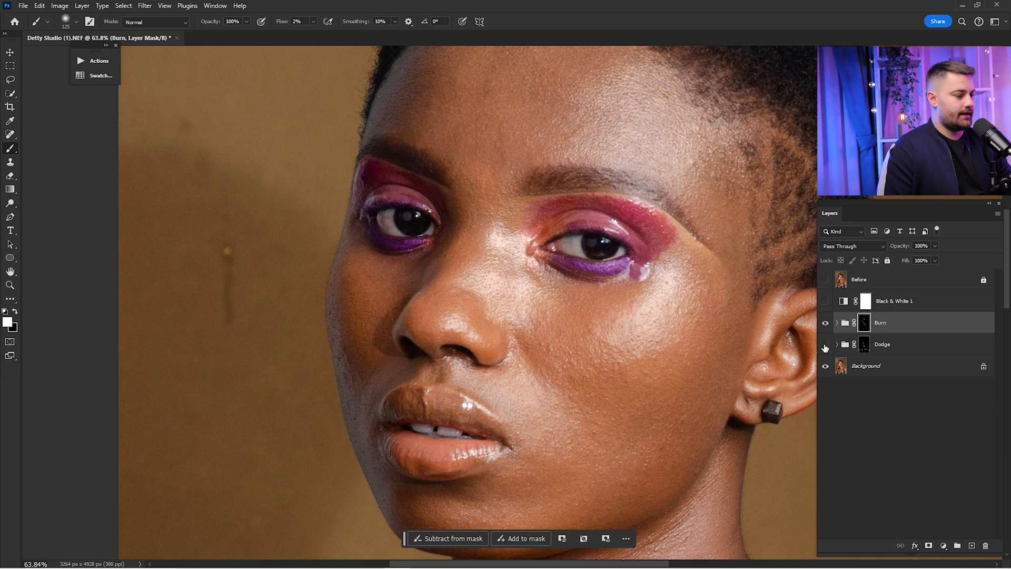
{"action": "left_click", "coordinate": [825, 347]}
{"action": "left_click", "coordinate": [826, 346]}
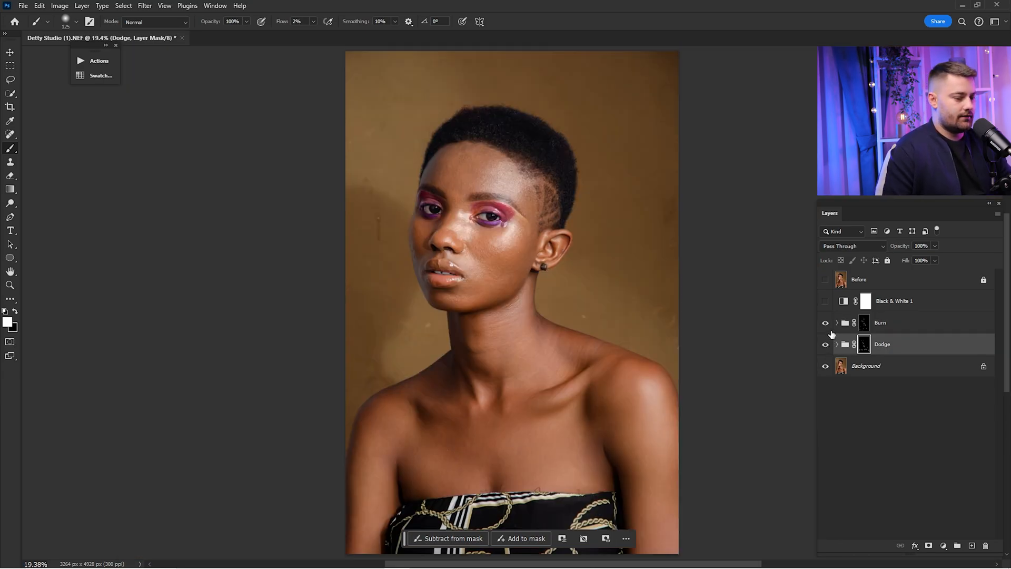
Toggle the Burn group's visibility to compare the full portrait with and without the darkening
{"action": "left_click", "coordinate": [826, 325]}
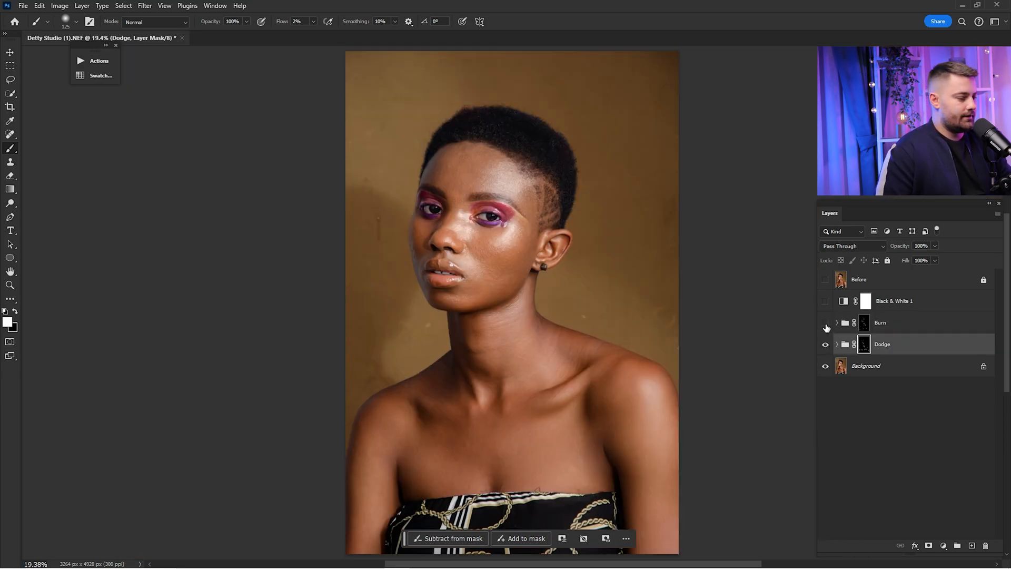
{"action": "left_click", "coordinate": [825, 325]}
{"action": "left_click", "coordinate": [826, 325]}
{"action": "left_click", "coordinate": [826, 325]}
{"action": "left_click", "coordinate": [826, 325]}
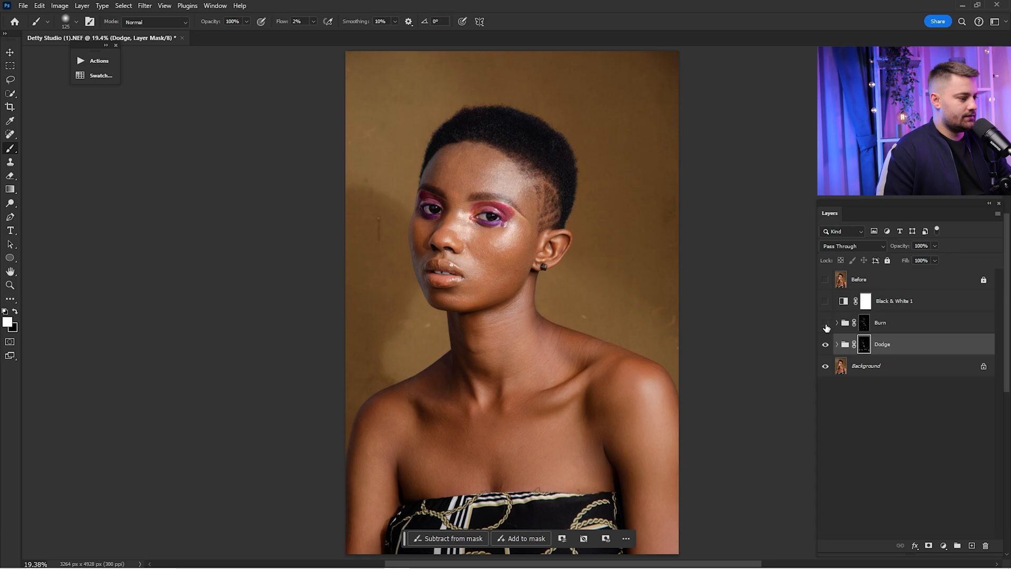
{"action": "left_click", "coordinate": [825, 324]}
{"action": "left_click", "coordinate": [826, 325]}
Toggle the Before layer to compare the original photo with the retouched portrait
{"action": "left_click", "coordinate": [825, 281]}
{"action": "left_click", "coordinate": [826, 282]}
{"action": "left_click", "coordinate": [825, 281]}
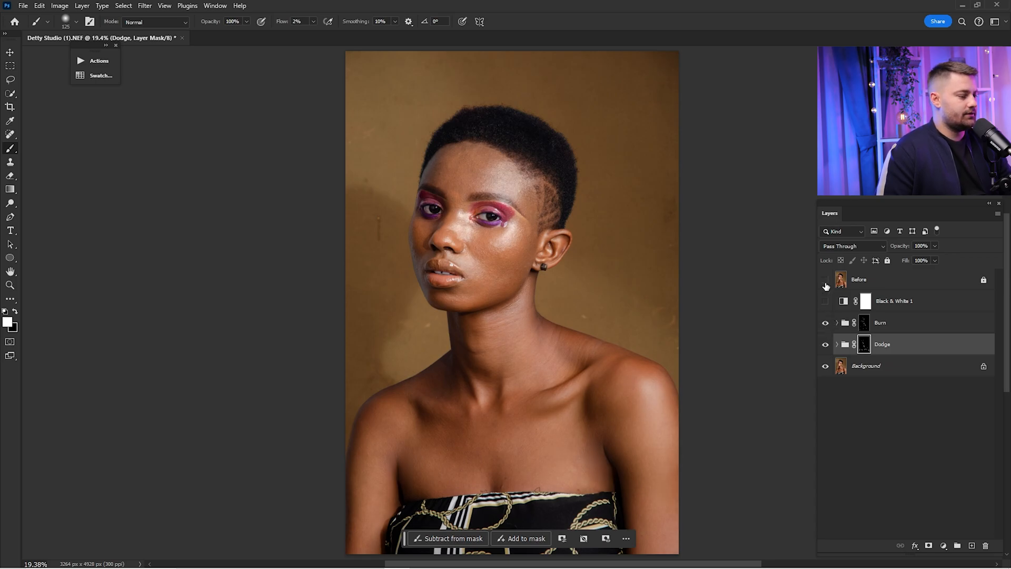
{"action": "left_click", "coordinate": [825, 282]}
{"action": "left_click", "coordinate": [825, 282]}
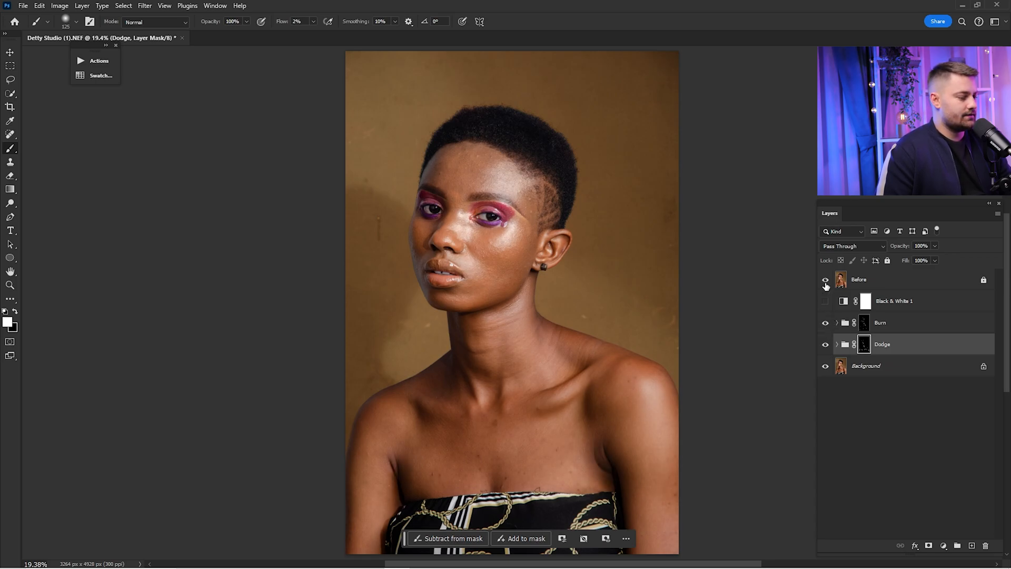
{"action": "left_click", "coordinate": [825, 283]}
{"action": "left_click", "coordinate": [825, 283]}
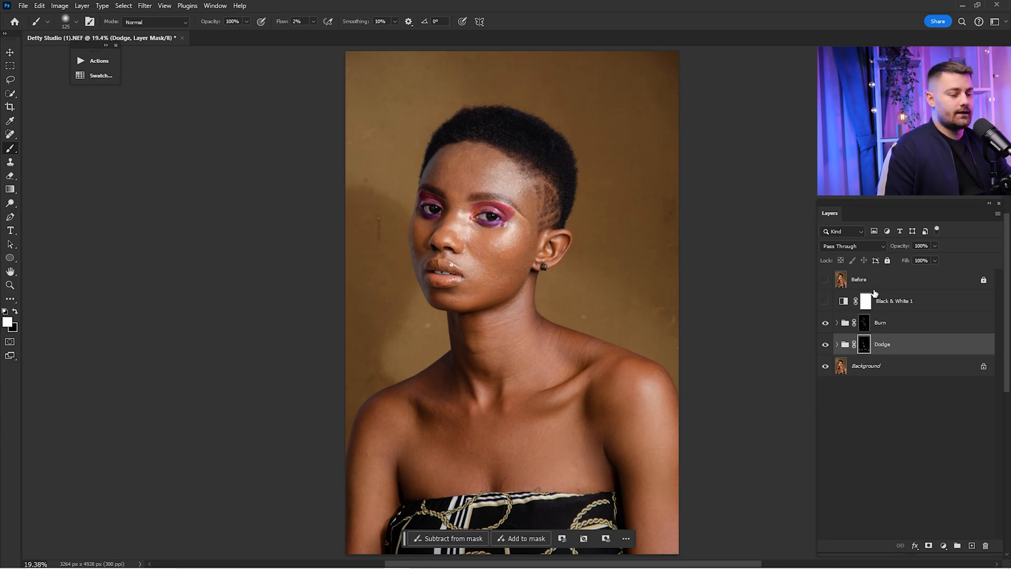
Merge the Burn group, the Dodge group and the Background into a single layer
{"action": "left_click", "coordinate": [885, 321]}
{"action": "left_click", "coordinate": [877, 369], "text": "shift"}
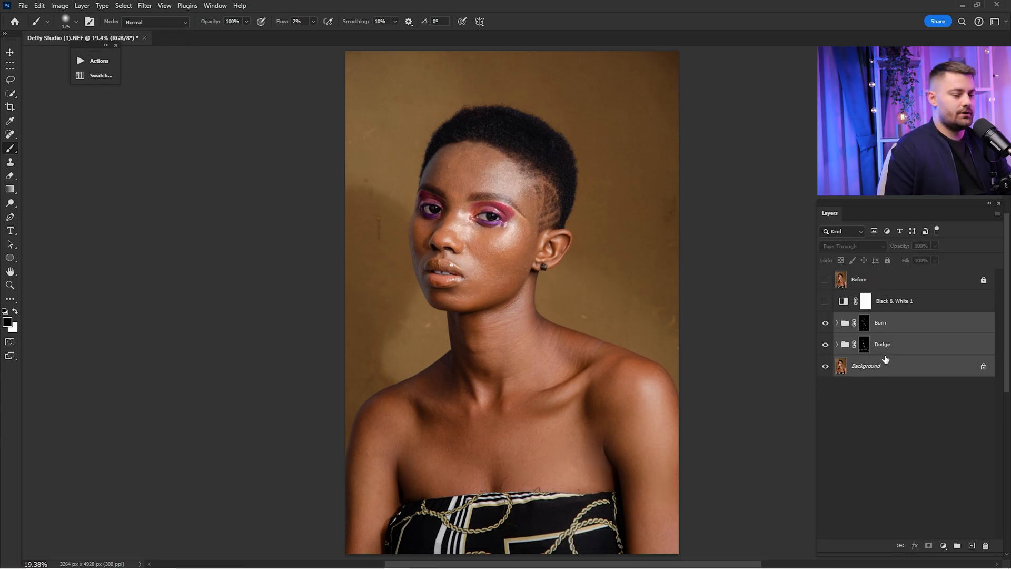
{"action": "right_click", "coordinate": [897, 324]}
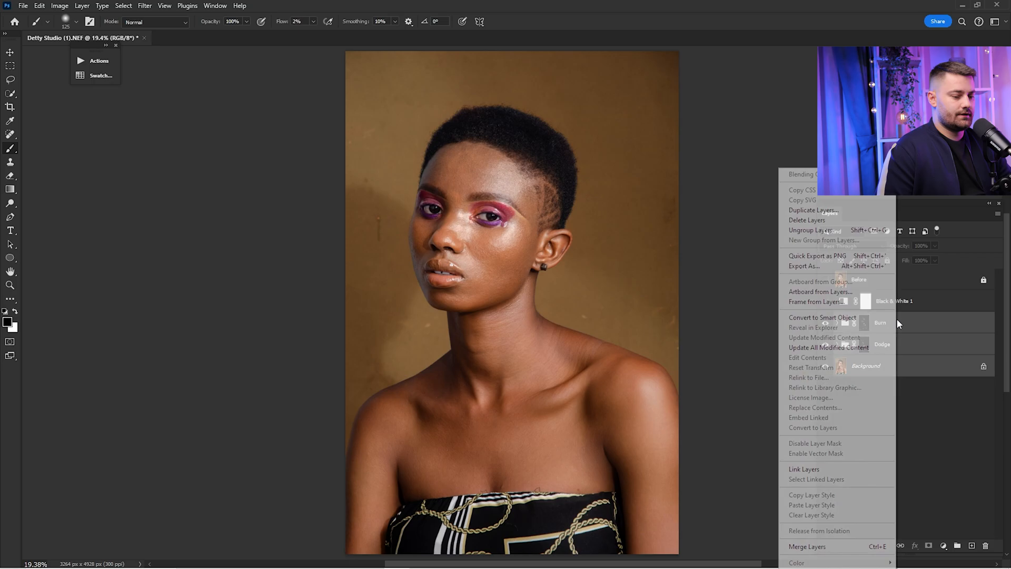
{"action": "left_click", "coordinate": [828, 546]}
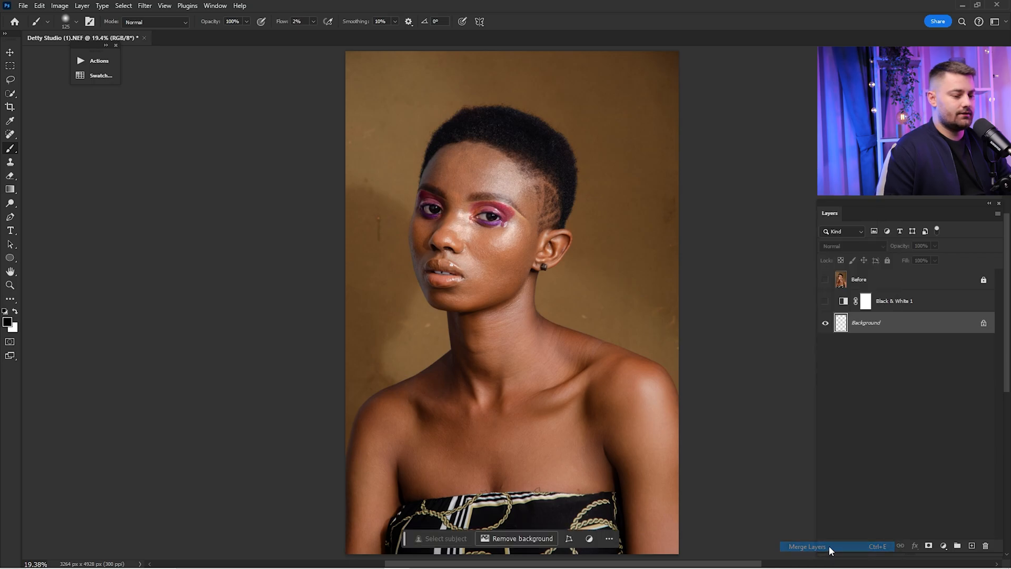
Run the F S + frequency separation action from the retouching action set on the merged Background layer
{"action": "left_click", "coordinate": [100, 64]}
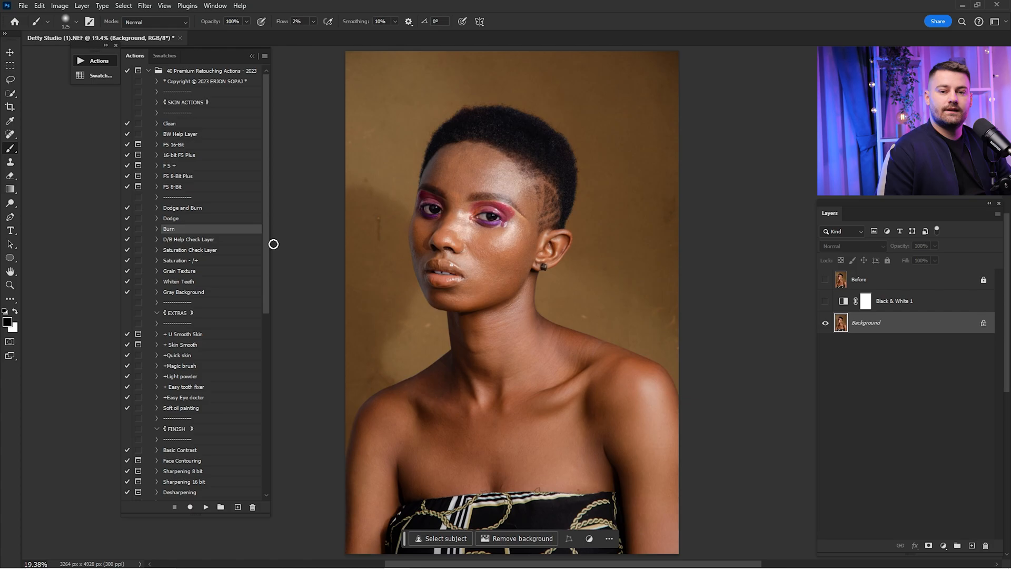
{"action": "left_click", "coordinate": [176, 167]}
{"action": "key", "text": "ctrl+space"}
{"action": "left_click_drag", "start_coordinate": [421, 217], "coordinate": [467, 228]}
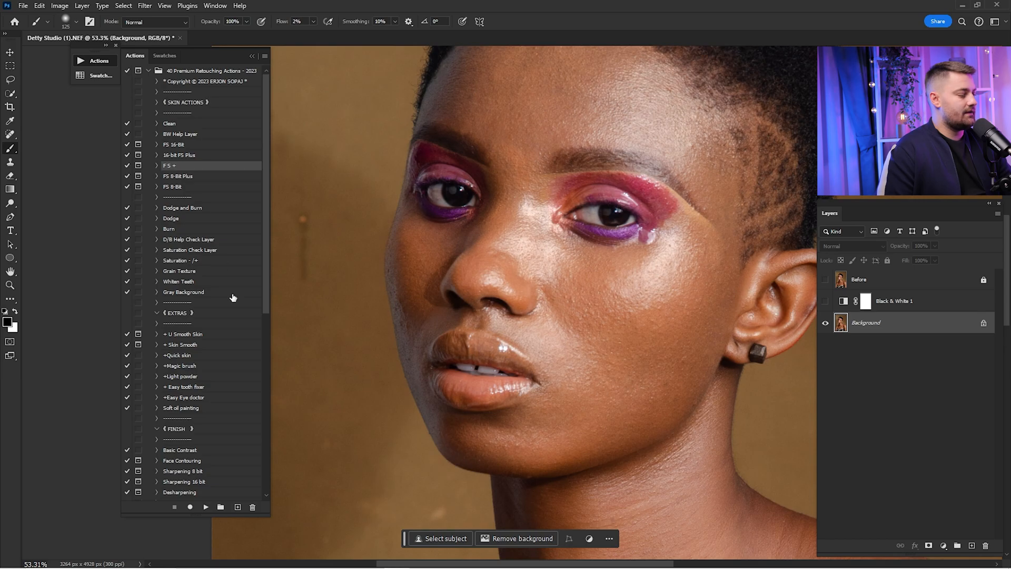
{"action": "left_click", "coordinate": [205, 507]}
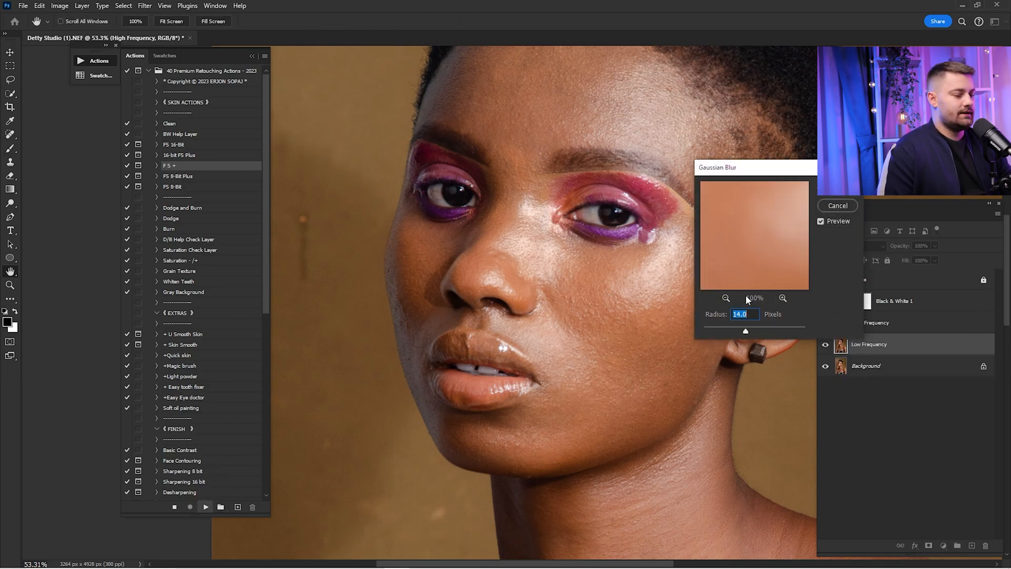
Try a Gaussian Blur radius of 8 px on the Low Frequency layer and check the face in the filter preview
{"action": "left_click", "coordinate": [726, 298]}
{"action": "left_click", "coordinate": [726, 298]}
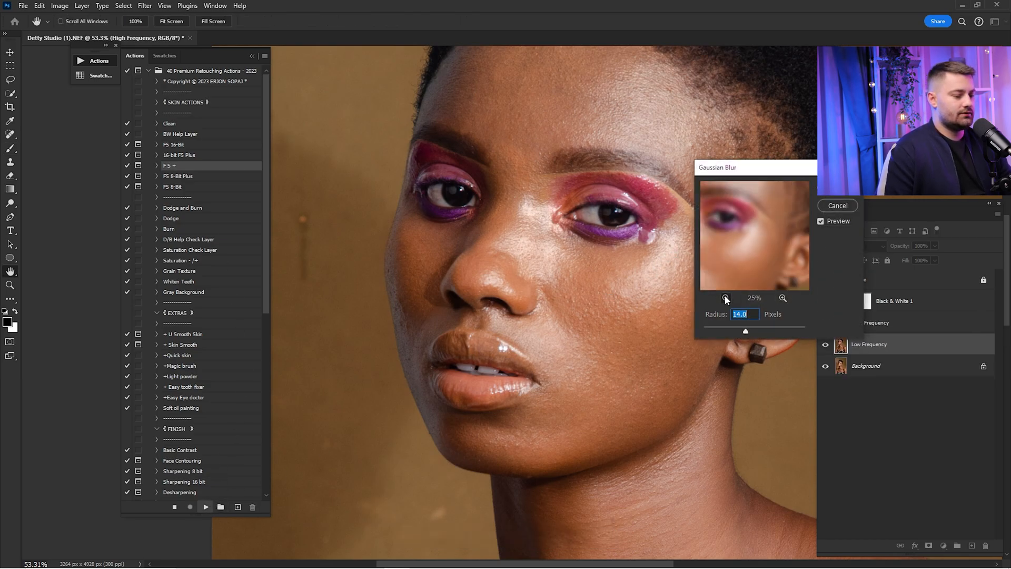
{"action": "left_click", "coordinate": [722, 298]}
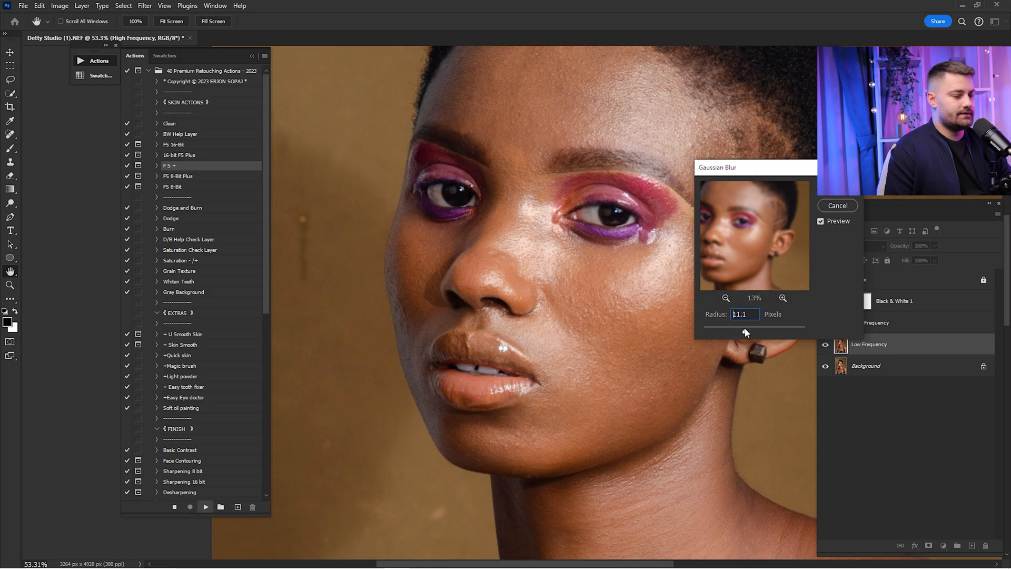
{"action": "left_click_drag", "start_coordinate": [721, 332], "coordinate": [704, 332]}
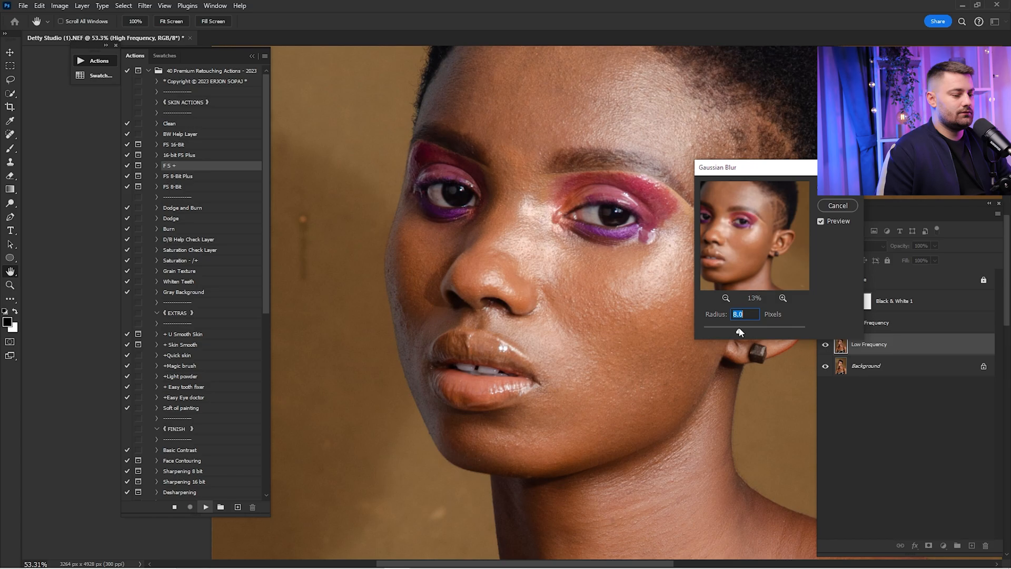
{"action": "left_click", "coordinate": [726, 297]}
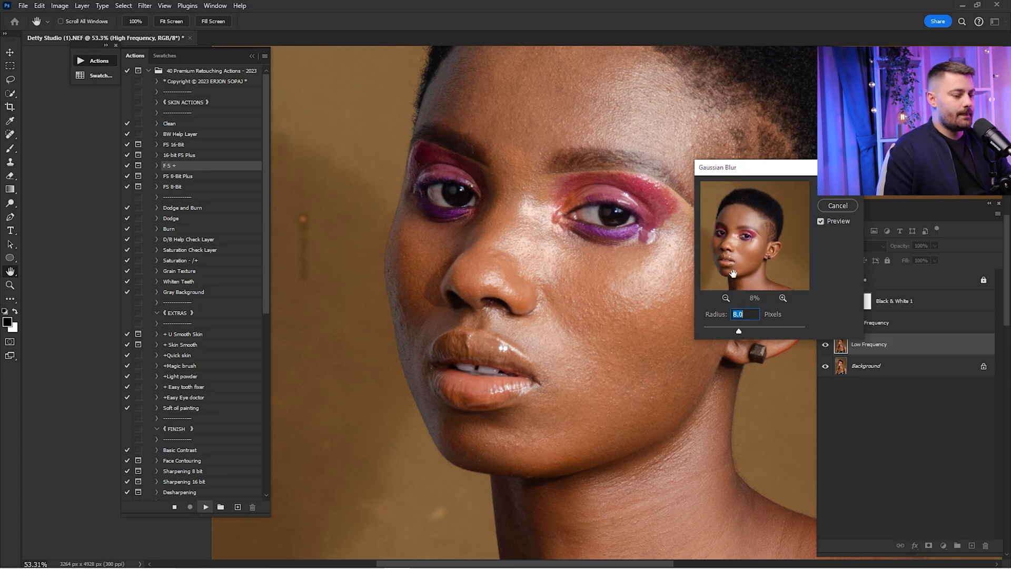
{"action": "left_click", "coordinate": [781, 298]}
{"action": "left_click_drag", "start_coordinate": [759, 248], "coordinate": [767, 248]}
{"action": "left_click", "coordinate": [783, 297]}
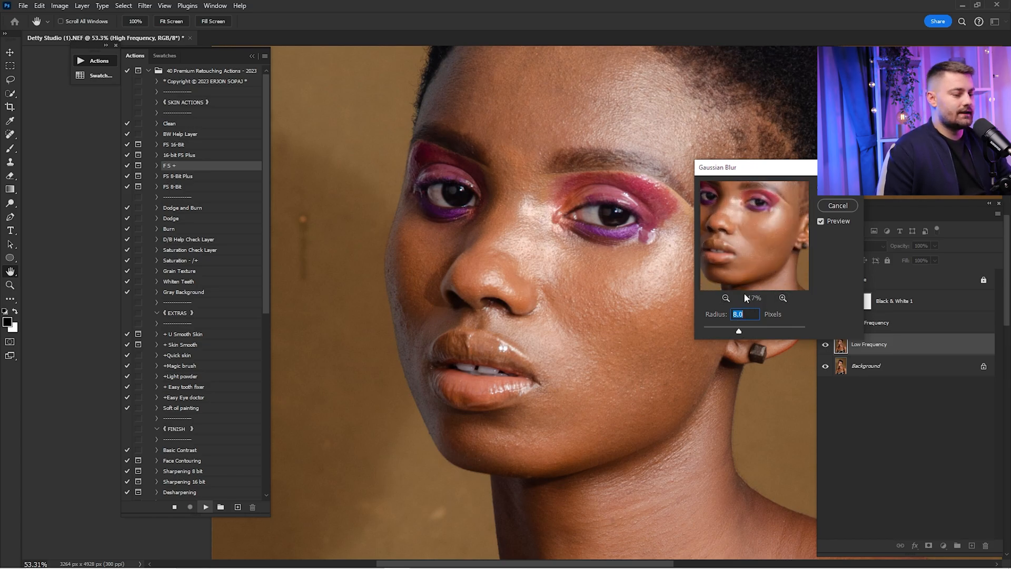
Set the Low Frequency layer's Gaussian Blur radius to 10 px, check the cheek and forehead in the preview, and apply it
{"action": "left_click", "coordinate": [726, 298]}
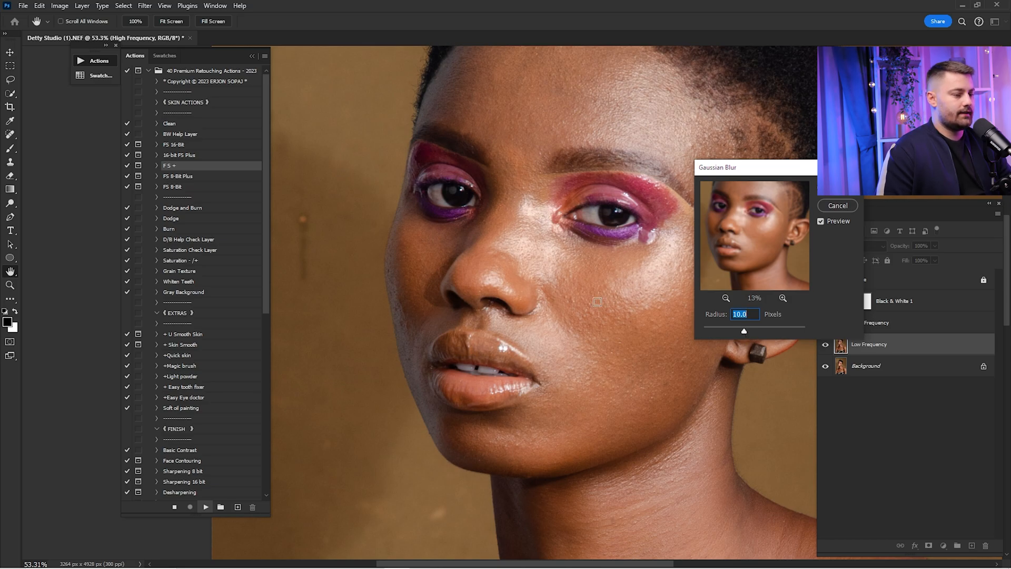
{"action": "left_click", "coordinate": [572, 312]}
{"action": "left_click", "coordinate": [650, 278]}
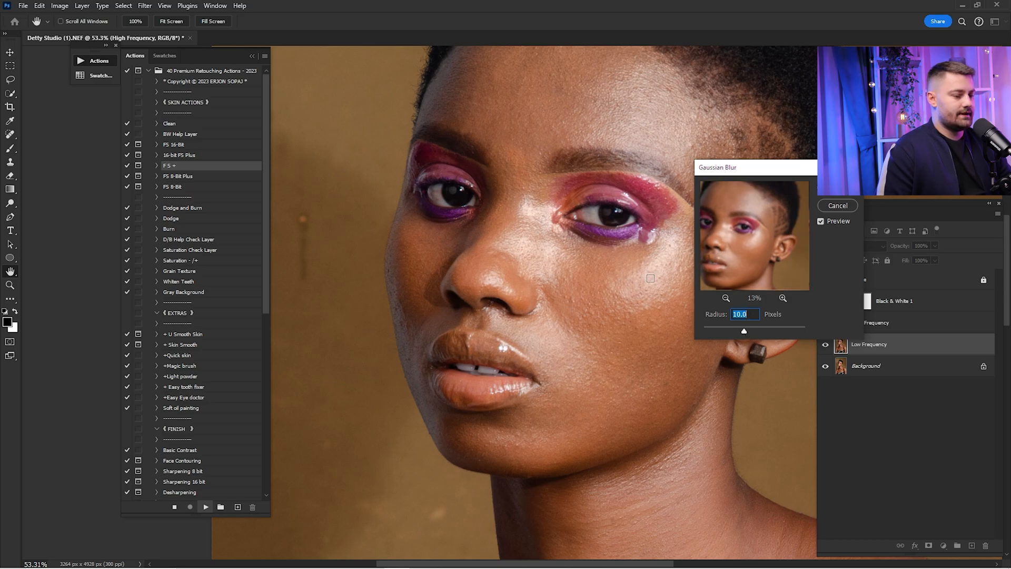
{"action": "left_click", "coordinate": [591, 145]}
{"action": "key", "text": "Return"}
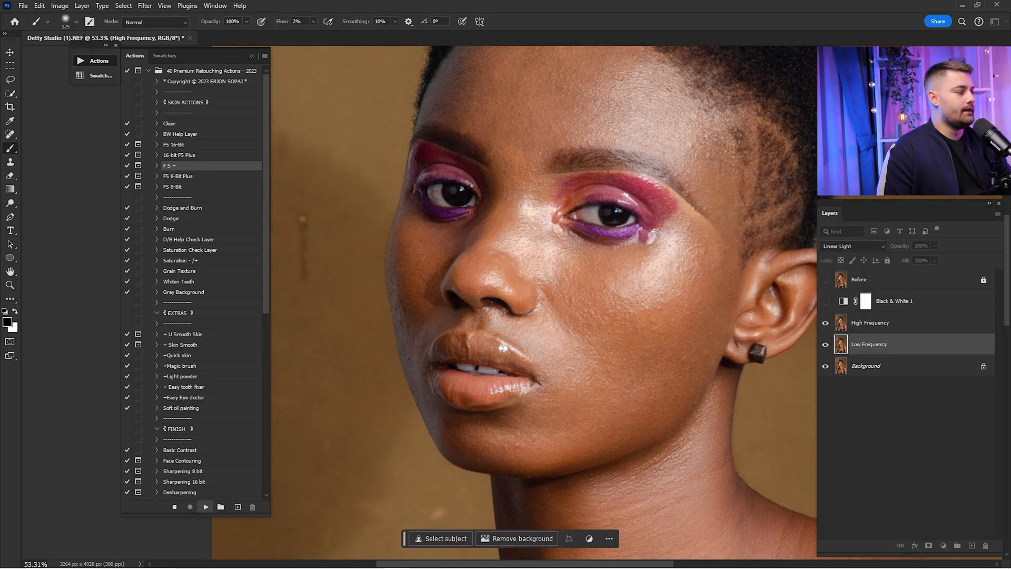
Expand the F s + group to show its layers and select the Low Frequency copy layer
{"action": "left_click", "coordinate": [251, 56]}
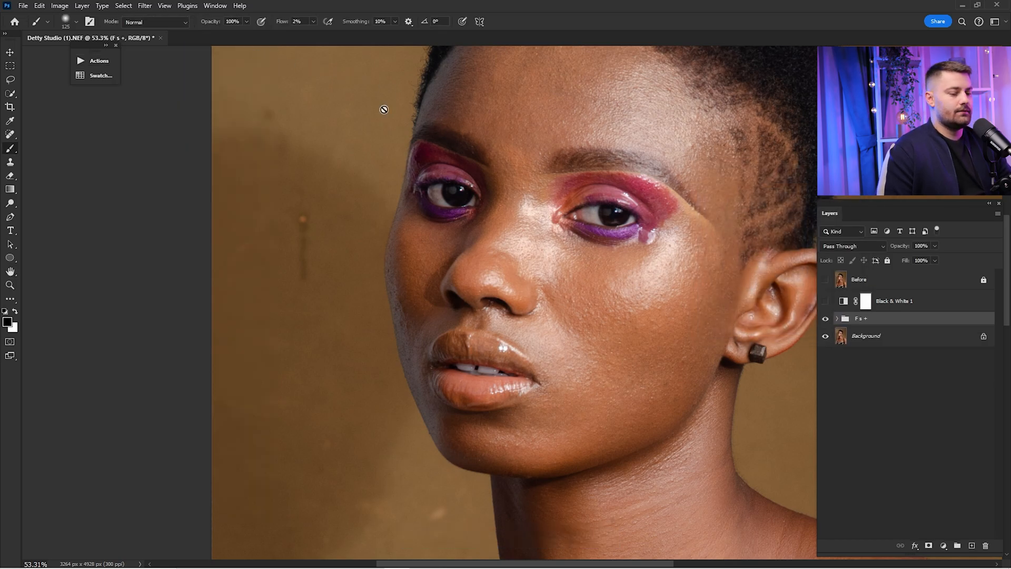
{"action": "left_click", "coordinate": [837, 318]}
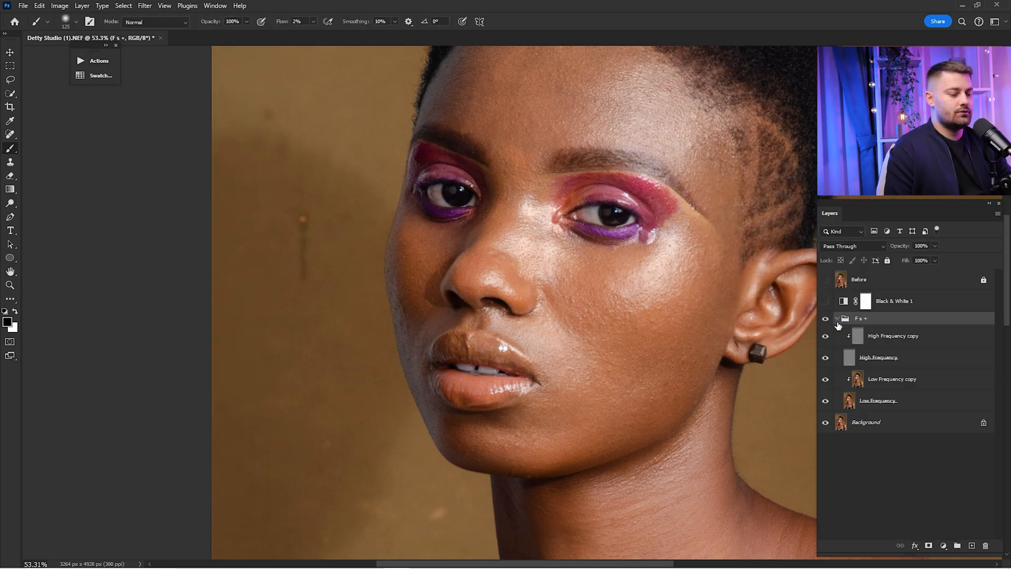
{"action": "left_click", "coordinate": [868, 382]}
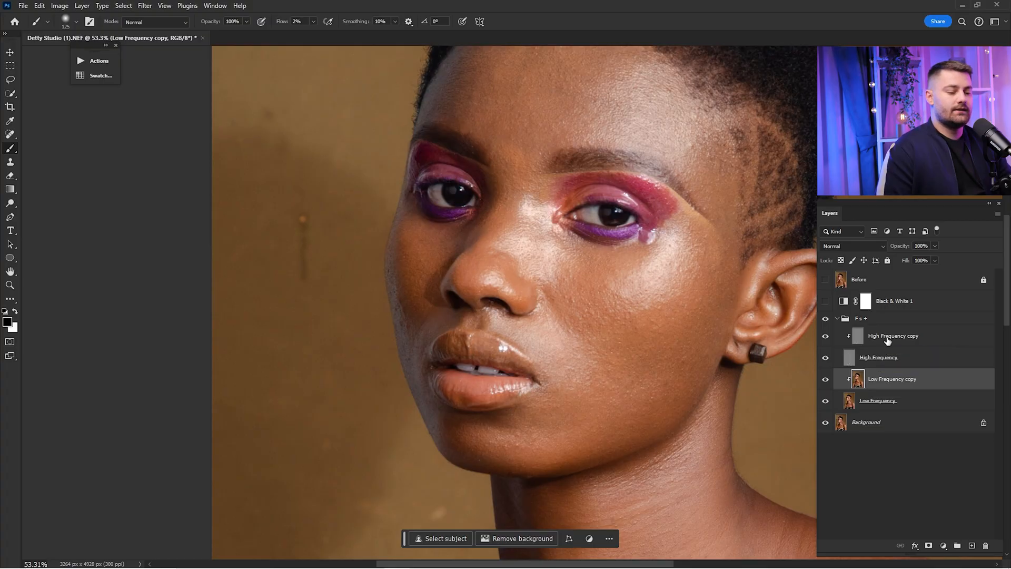
{"action": "left_click", "coordinate": [883, 340]}
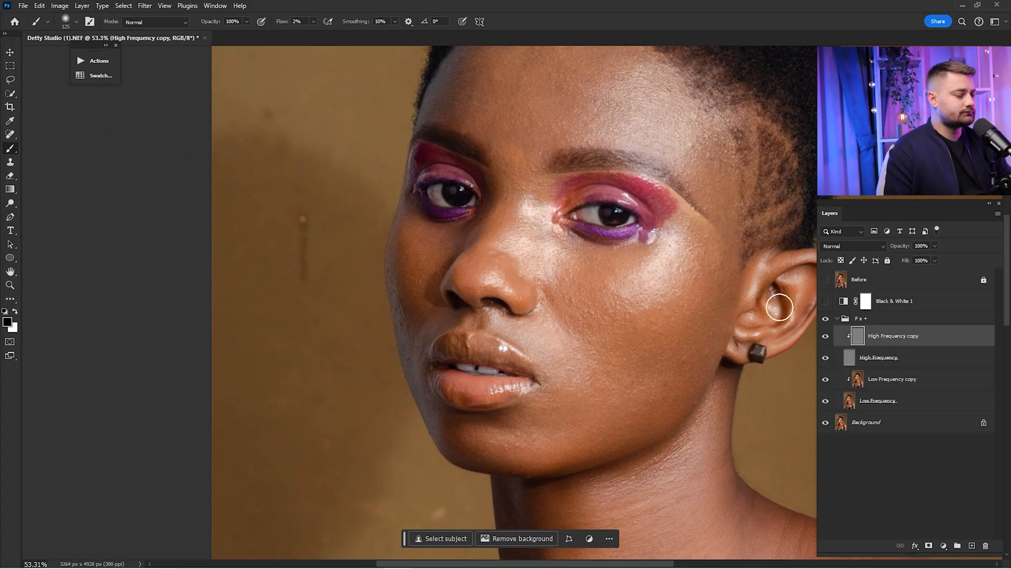
{"action": "left_click", "coordinate": [885, 379]}
Switch to the Mixer Brush with Mix and Flow set to 33%, and hide the High Frequency layer
{"action": "scroll", "coordinate": [690, 302], "scroll_direction": "down", "scroll_amount": 1}
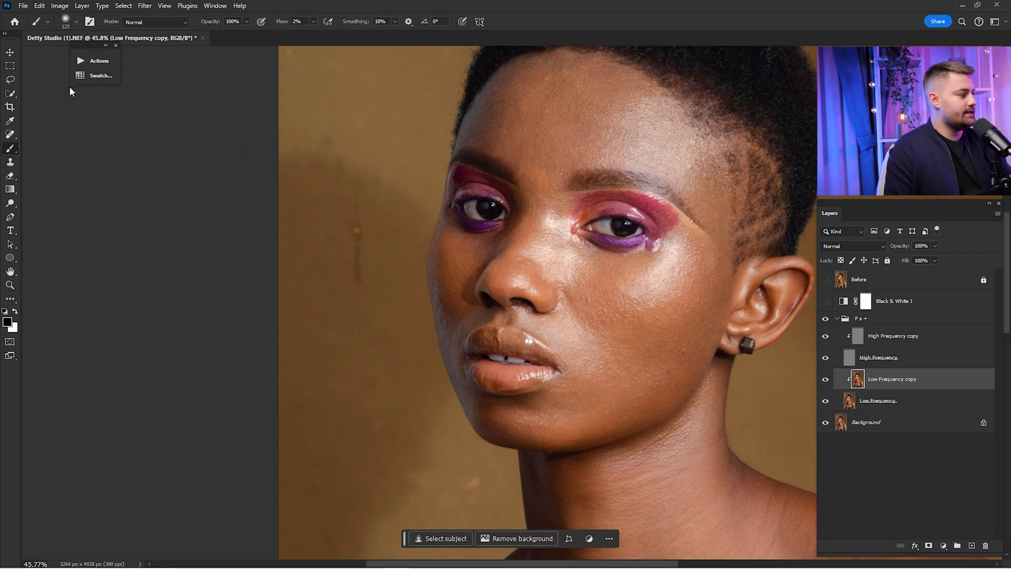
{"action": "right_click", "coordinate": [12, 150]}
{"action": "left_click", "coordinate": [53, 177]}
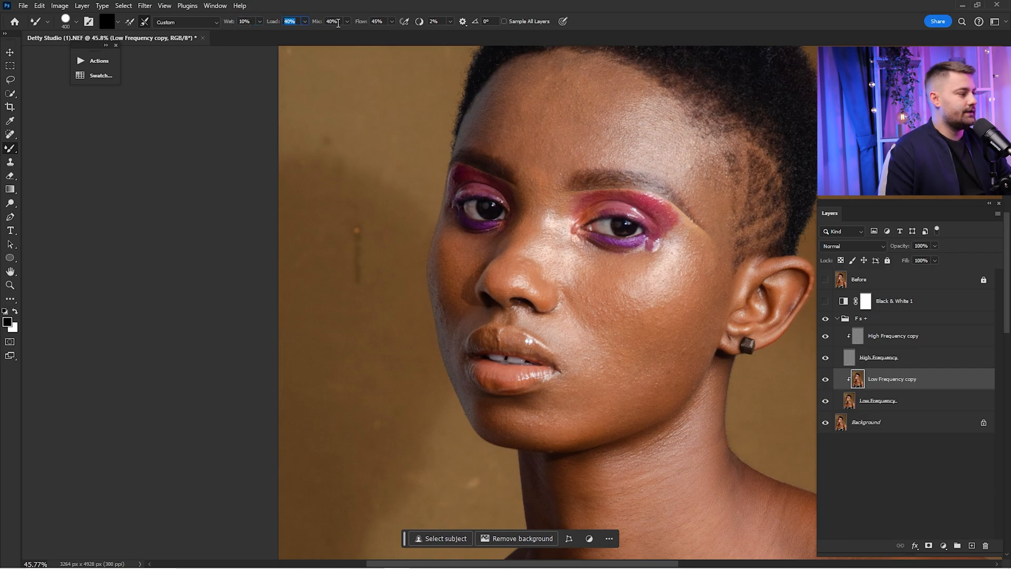
{"action": "type", "text": "33"}
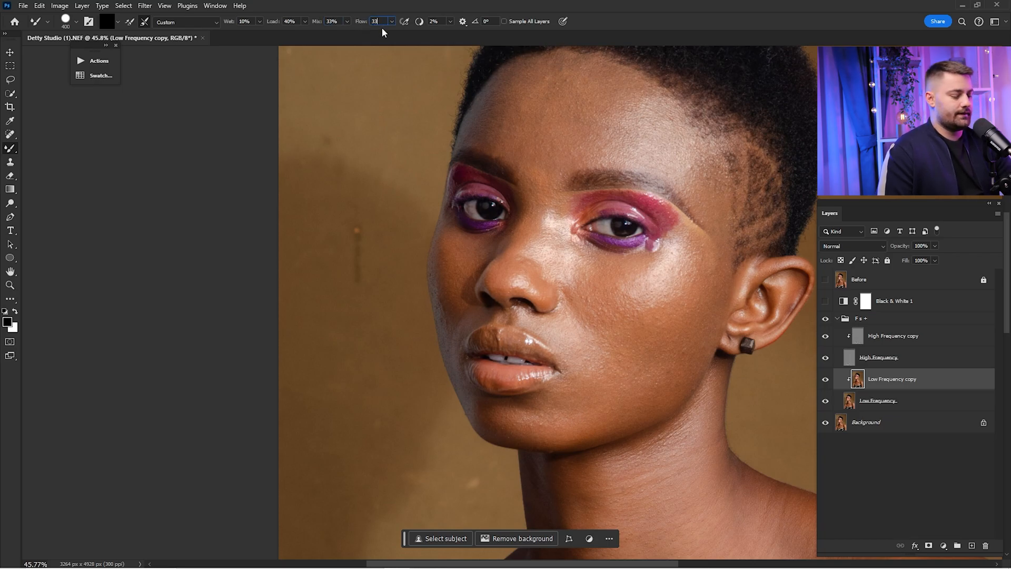
{"action": "key", "text": "Return"}
{"action": "left_click", "coordinate": [826, 358]}
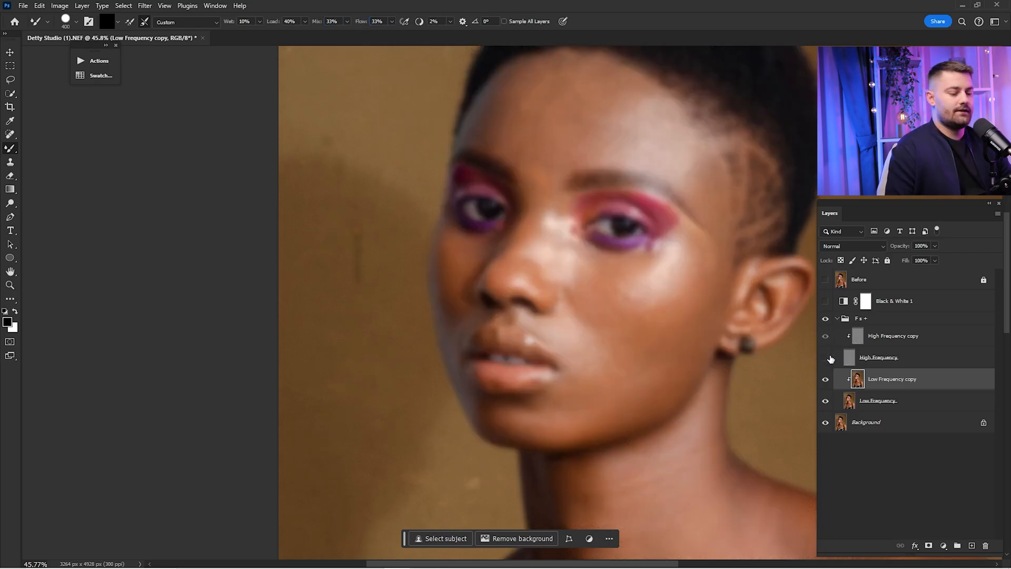
Try blending the forehead with the hard round Mixer Brush at 250 px, and undo the stroke
{"action": "key", "text": "bracketleft"}
{"action": "key", "text": "bracketleft"}
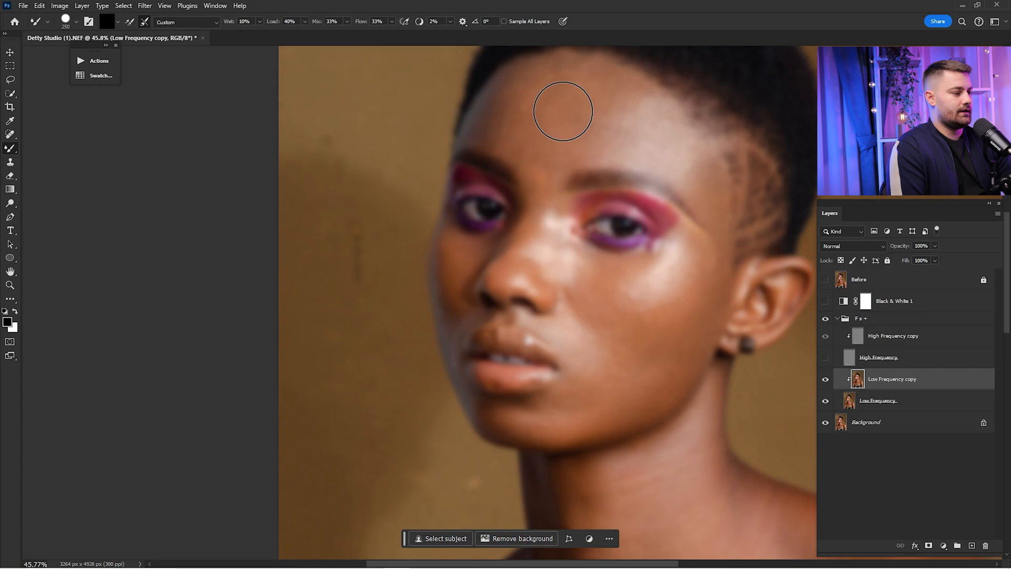
{"action": "mouse_move", "coordinate": [562, 106]}
{"action": "left_mouse_down"}
{"action": "mouse_move", "coordinate": [559, 136]}
{"action": "mouse_move", "coordinate": [562, 108]}
{"action": "left_mouse_up"}
{"action": "key", "text": "ctrl+z"}
Change the Mixer Brush tip to Soft Round from the General Brushes set, at 200 px and 0% hardness
{"action": "right_click", "coordinate": [571, 183]}
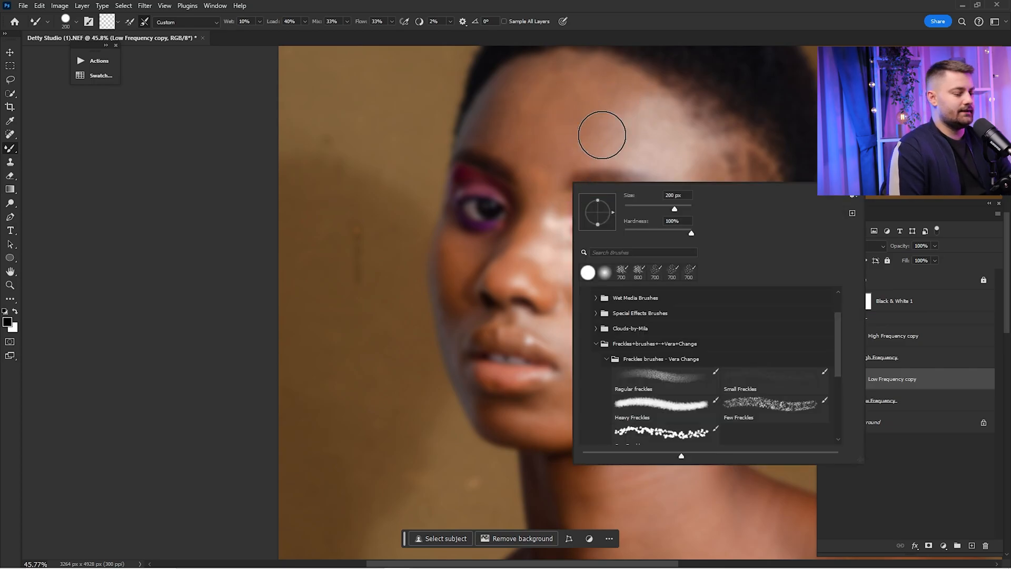
{"action": "left_click", "coordinate": [595, 299]}
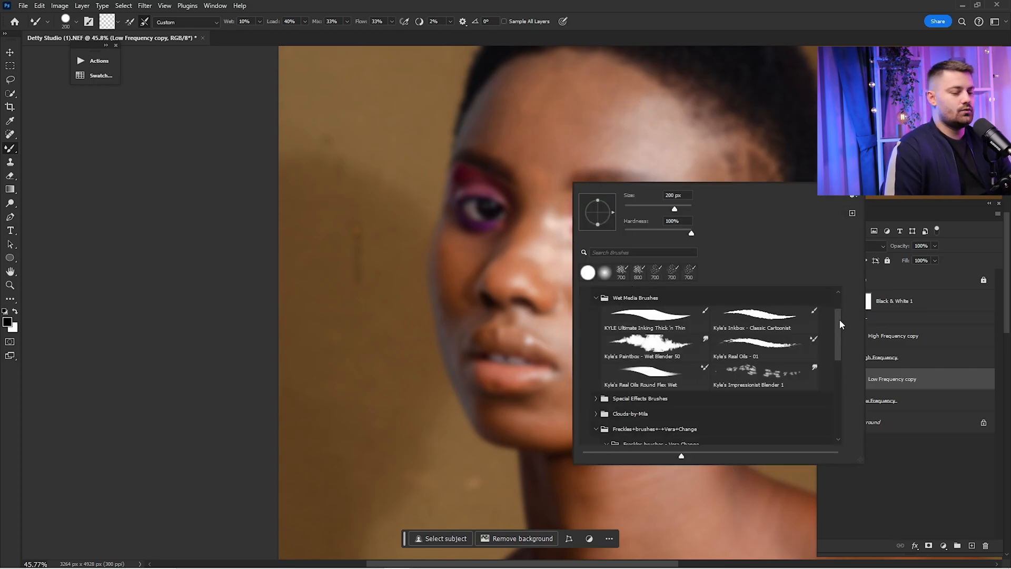
{"action": "scroll", "coordinate": [595, 306], "scroll_direction": "up", "scroll_amount": 1}
{"action": "left_click", "coordinate": [595, 309]}
{"action": "left_click", "coordinate": [642, 331]}
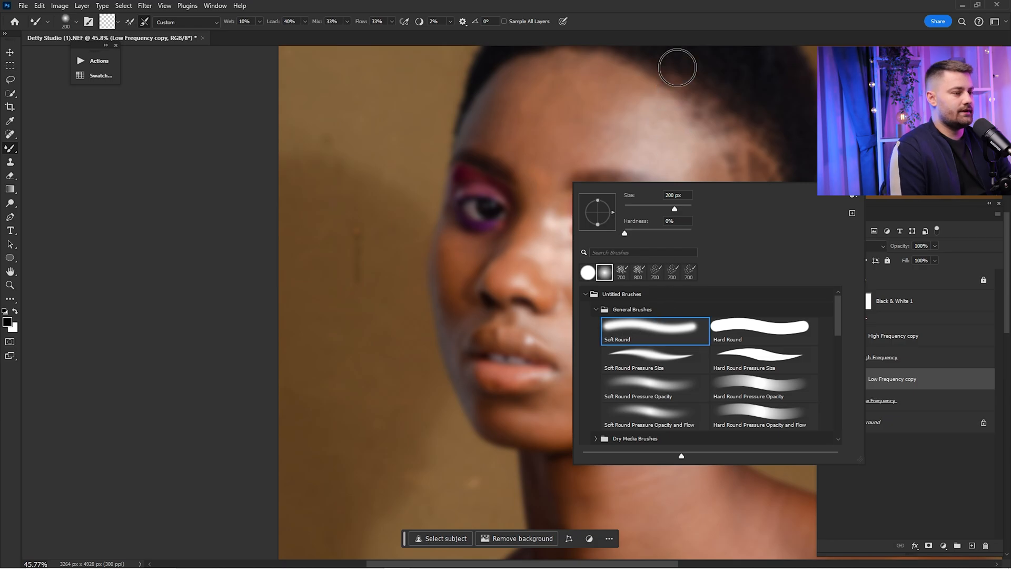
{"action": "left_click", "coordinate": [687, 12]}
Blend the forehead and cheek tones on the Low Frequency copy at 300 px, using 200 px for the nose bridge
{"action": "key", "text": "bracketright"}
{"action": "key", "text": "bracketright"}
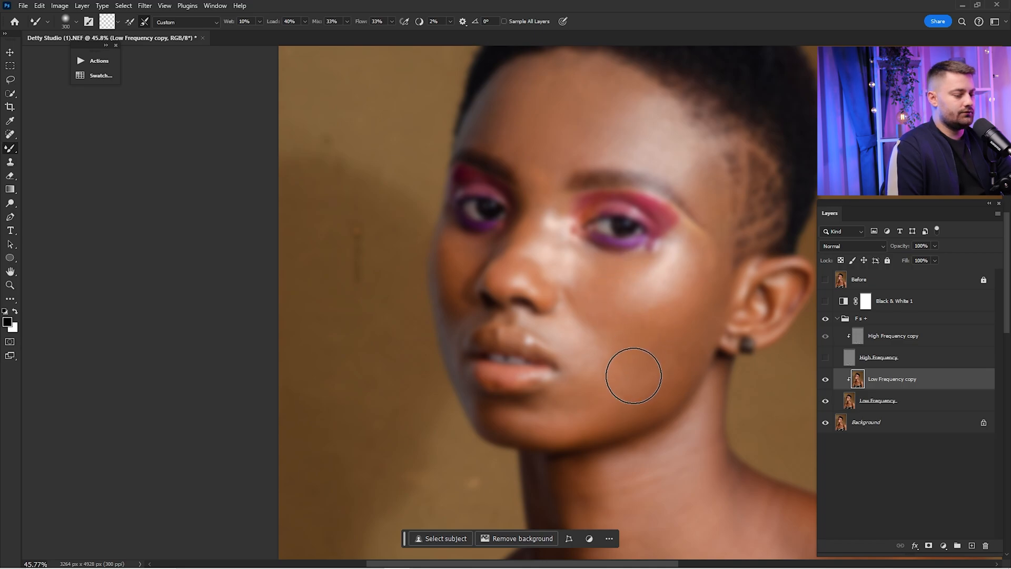
{"action": "key", "text": "bracketleft"}
{"action": "key", "text": "bracketleft"}
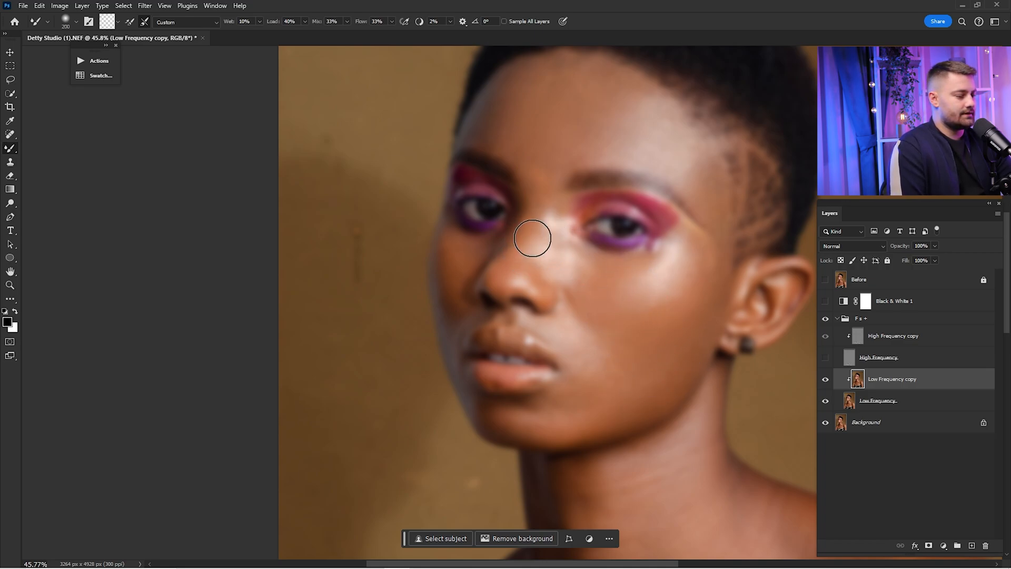
{"action": "key", "text": "bracketright"}
{"action": "key", "text": "bracketright"}
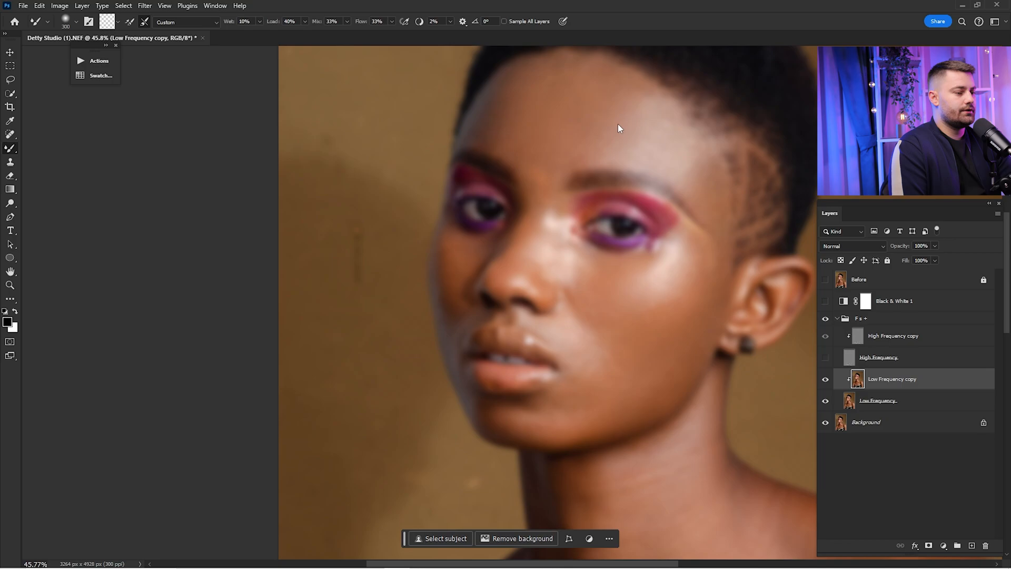
Smooth the side of the nose, the under-eye highlight, the cheek and the chin with the Mixer Brush at 250 to 300 px
{"action": "key", "text": "bracketleft"}
{"action": "key", "text": "bracketleft"}
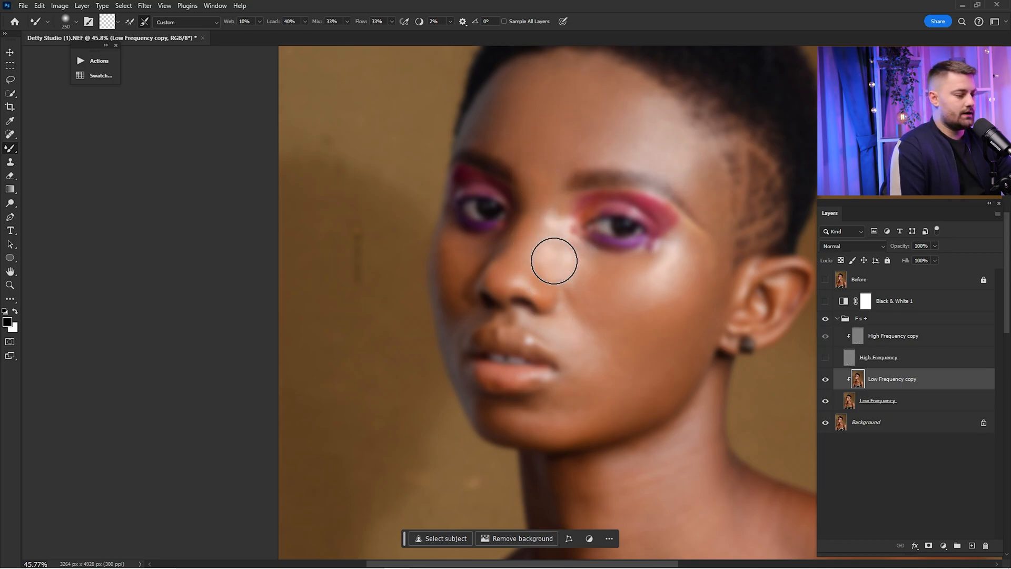
{"action": "key", "text": "bracketright"}
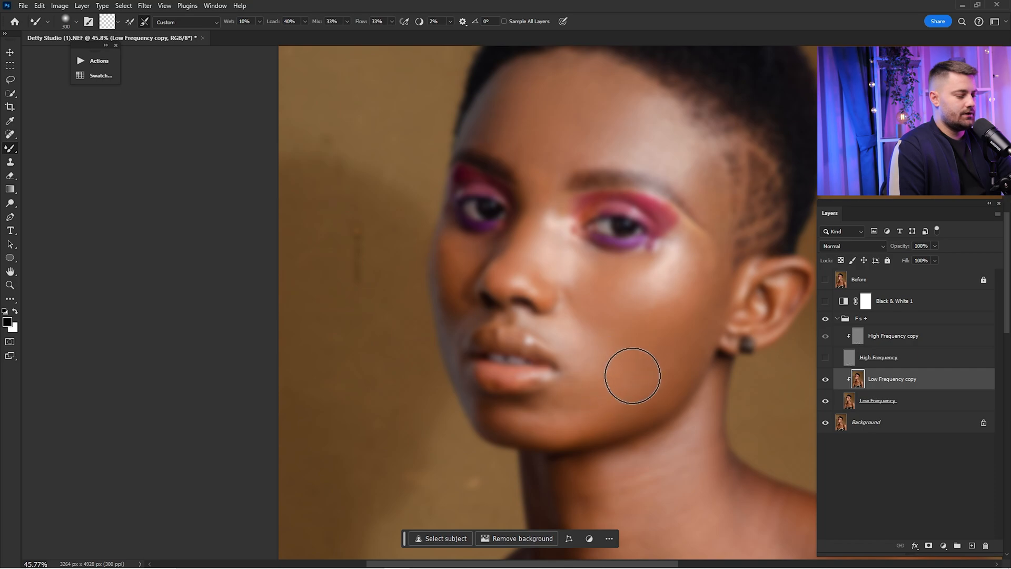
{"action": "key", "text": "bracketleft"}
{"action": "key", "text": "bracketleft"}
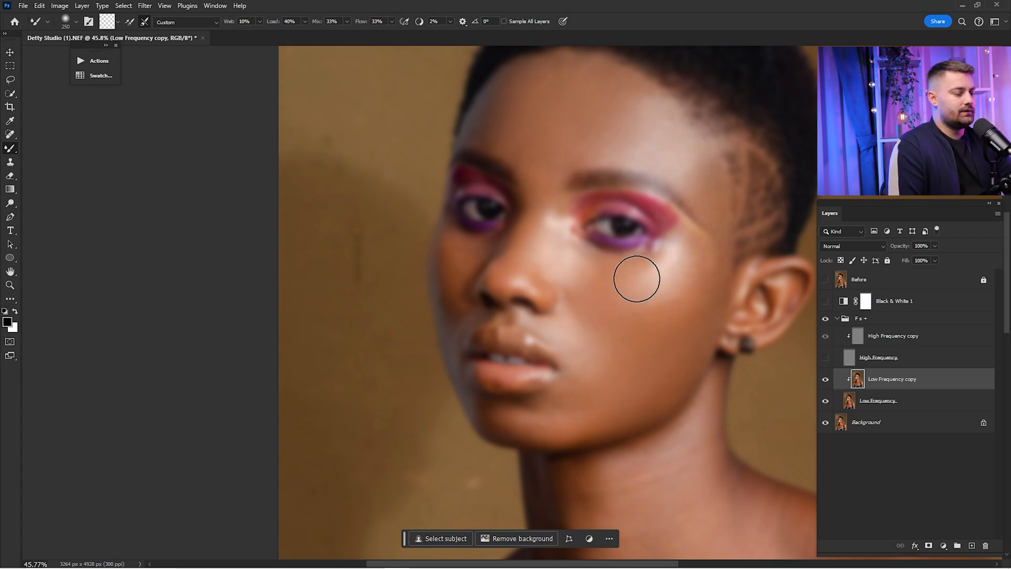
{"action": "key", "text": "bracketleft"}
{"action": "key", "text": "bracketright"}
{"action": "key", "text": "bracketright"}
{"action": "key", "text": "bracketright"}
{"action": "key", "text": "bracketright"}
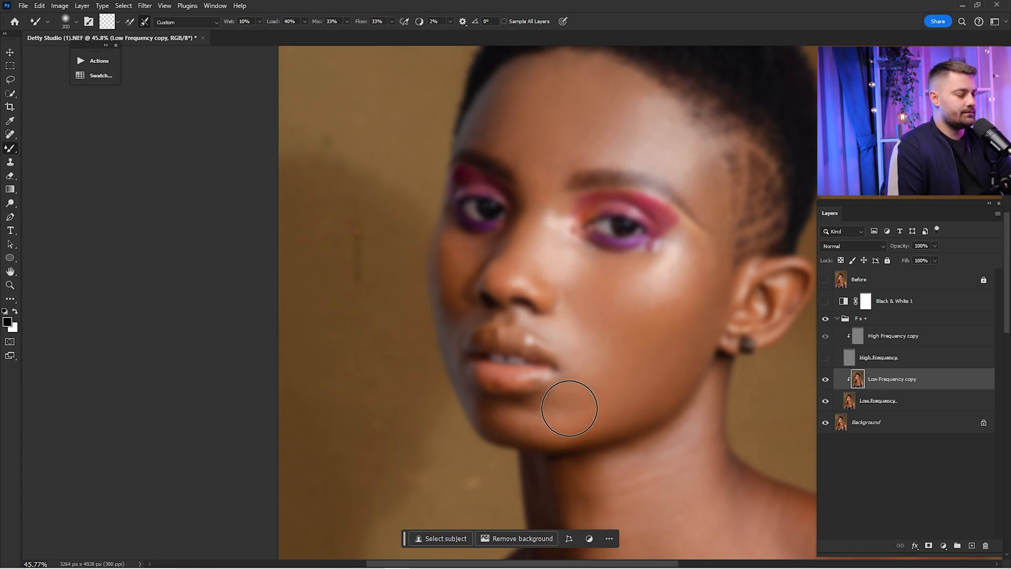
Even out the dark patches on the neck with the Mixer Brush at 300 to 400 px
{"action": "scroll", "coordinate": [616, 343], "scroll_direction": "down", "scroll_amount": 4}
{"action": "key", "text": "bracketleft"}
{"action": "key", "text": "bracketleft"}
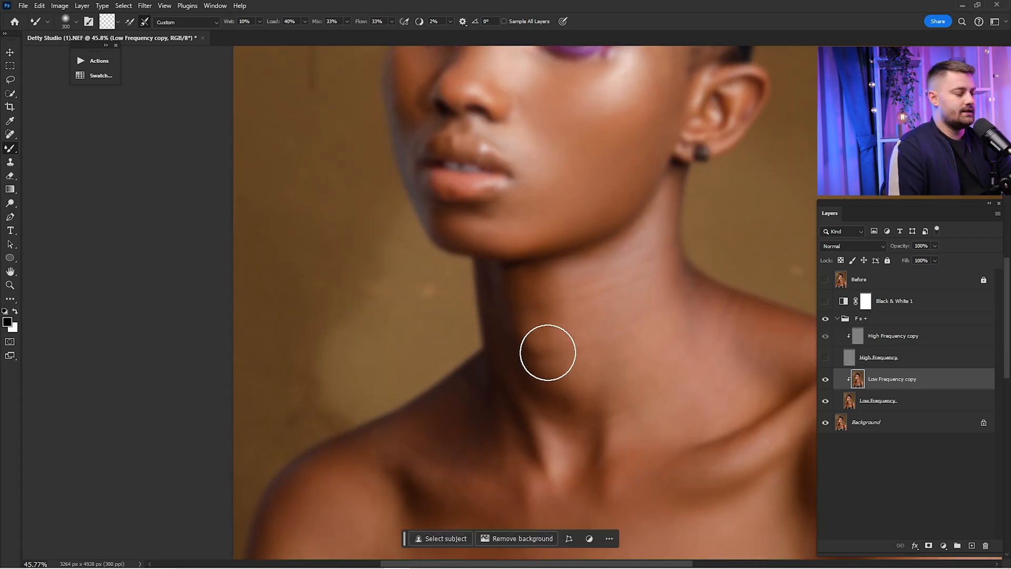
{"action": "key", "text": "bracketright"}
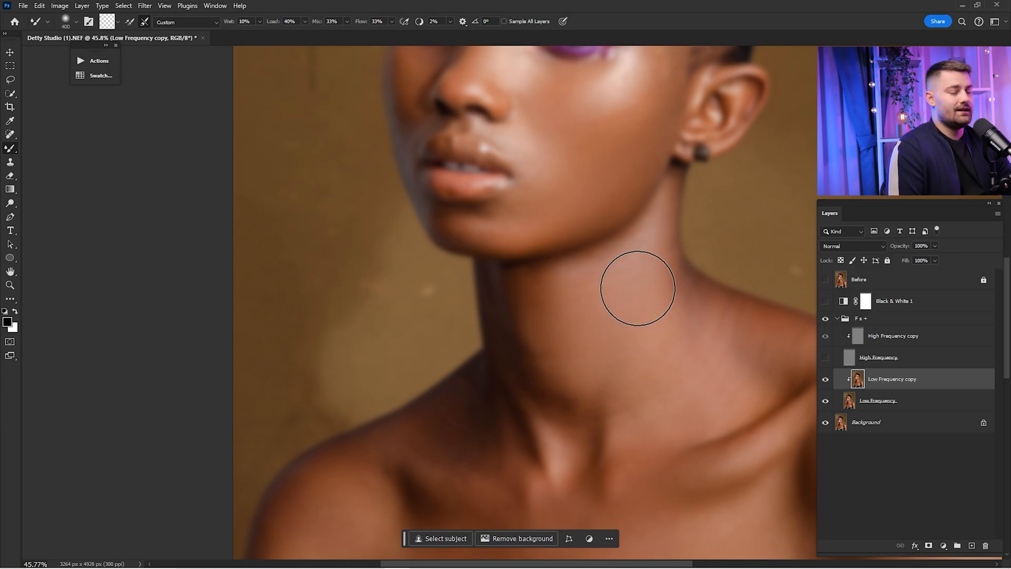
{"action": "scroll", "coordinate": [643, 368], "scroll_direction": "down", "scroll_amount": 4}
{"action": "scroll", "coordinate": [642, 235], "scroll_direction": "up", "scroll_amount": 4}
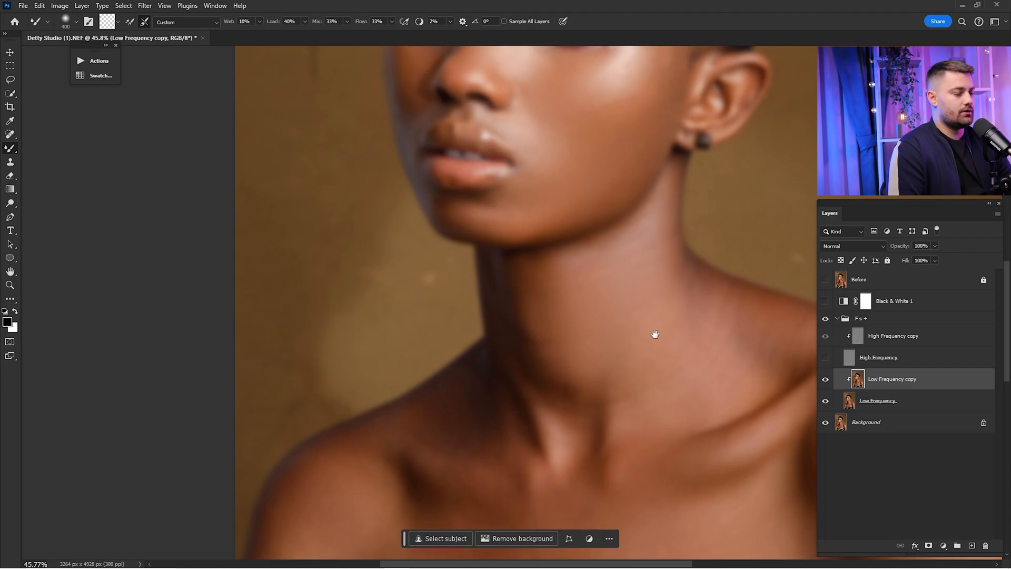
Refine the upper neck below the jawline with the Mixer Brush at 250 px
{"action": "key", "text": "bracketleft"}
{"action": "key", "text": "bracketleft"}
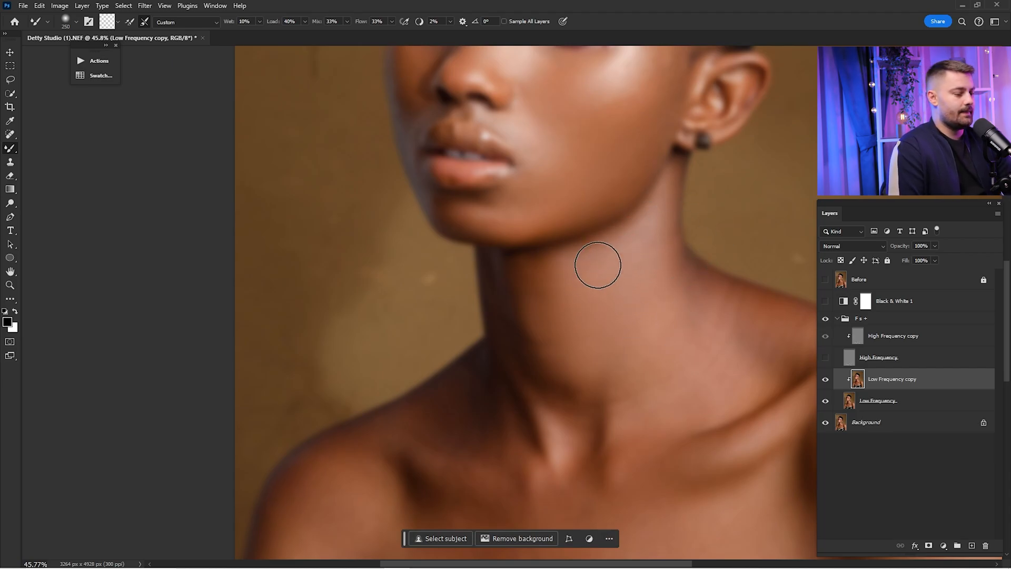
{"action": "key", "text": "bracketright"}
{"action": "key", "text": "bracketright"}
{"action": "key", "text": "bracketright"}
{"action": "key", "text": "bracketright"}
Show the High Frequency layer again and toggle the F s + group to compare the skin before and after smoothing
{"action": "scroll", "coordinate": [655, 324], "scroll_direction": "up", "scroll_amount": 3}
{"action": "key", "text": "bracketleft"}
{"action": "key", "text": "bracketleft"}
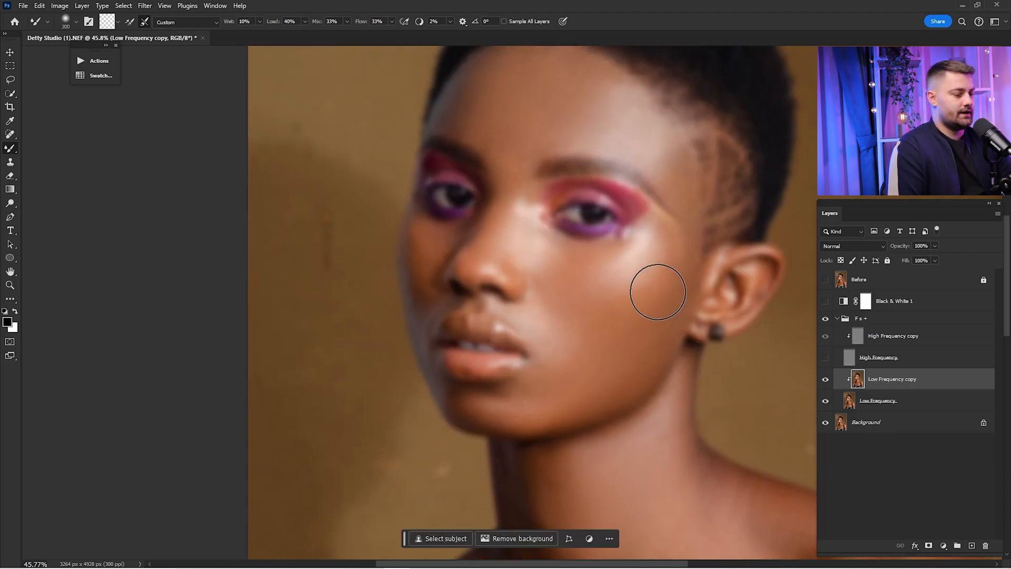
{"action": "left_click", "coordinate": [825, 357]}
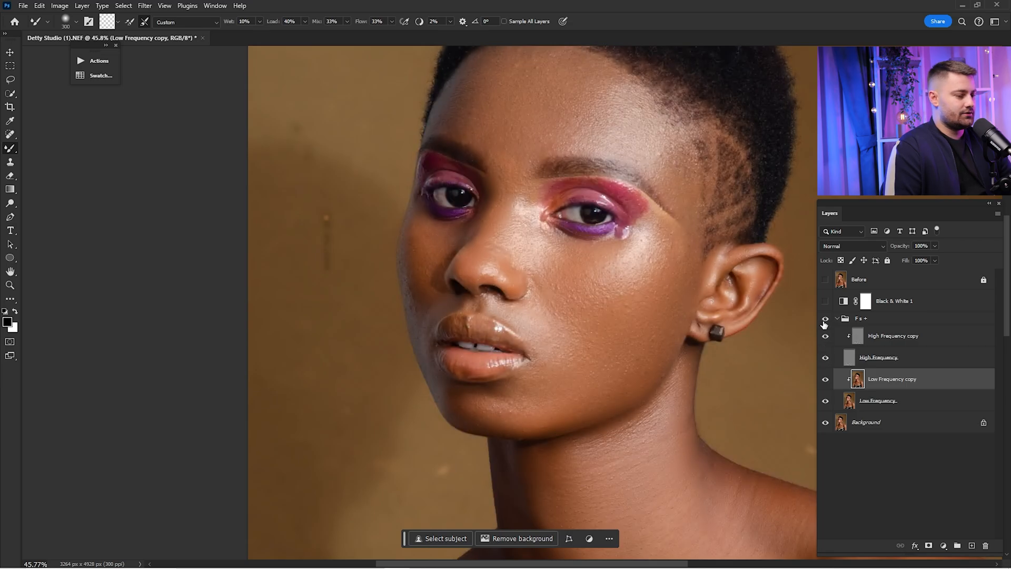
{"action": "left_click", "coordinate": [825, 318]}
{"action": "left_click", "coordinate": [825, 318]}
{"action": "left_click", "coordinate": [825, 318]}
{"action": "key", "text": "ctrl+0"}
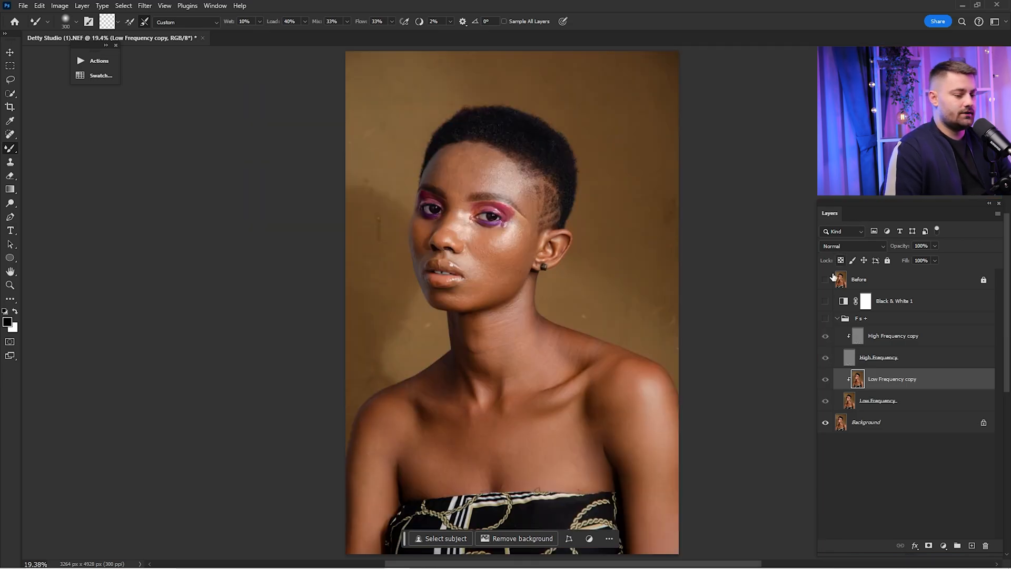
{"action": "left_click", "coordinate": [826, 319]}
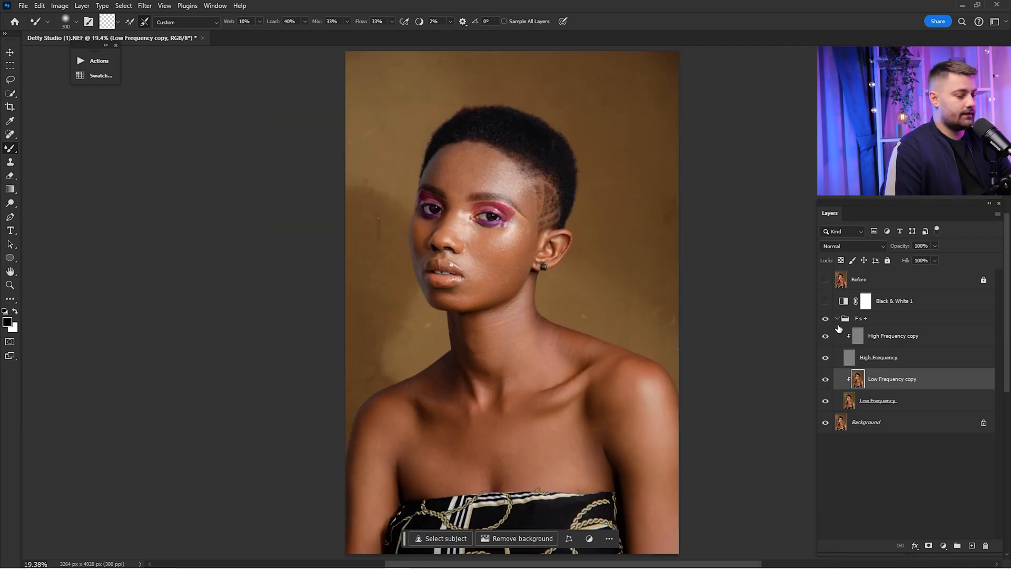
Hide the High Frequency layer and smooth the shoulders and chest with the Mixer Brush at 400 to 500 px
{"action": "left_click", "coordinate": [825, 357]}
{"action": "scroll", "coordinate": [549, 361], "scroll_direction": "up", "scroll_amount": 3}
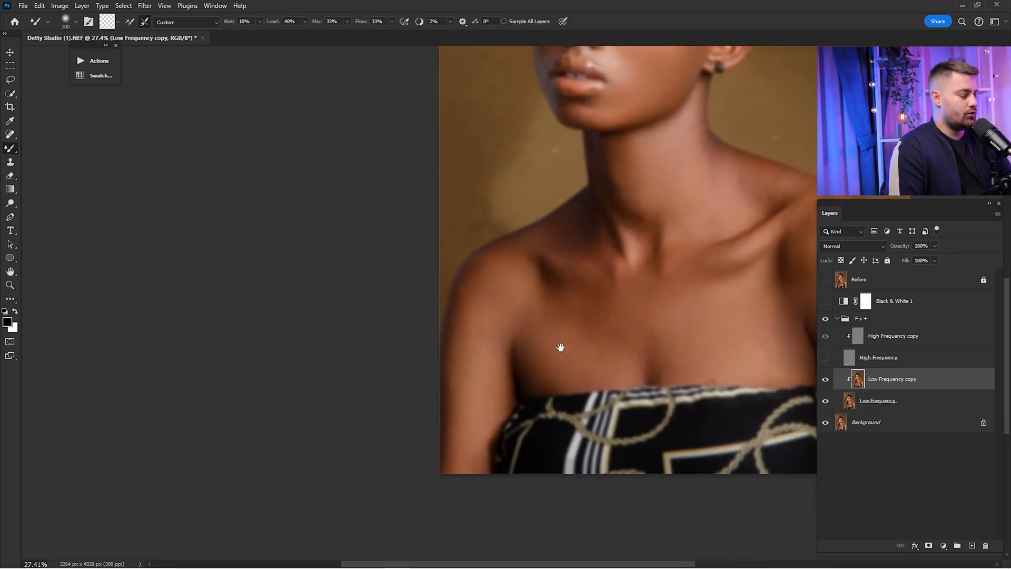
{"action": "key", "text": "shift+b"}
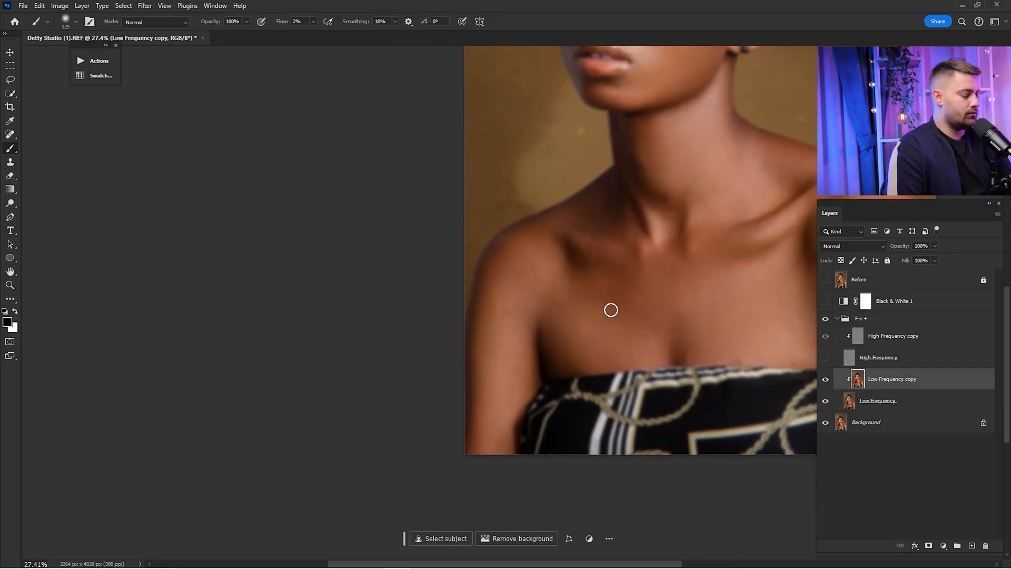
{"action": "key", "text": "shift+b"}
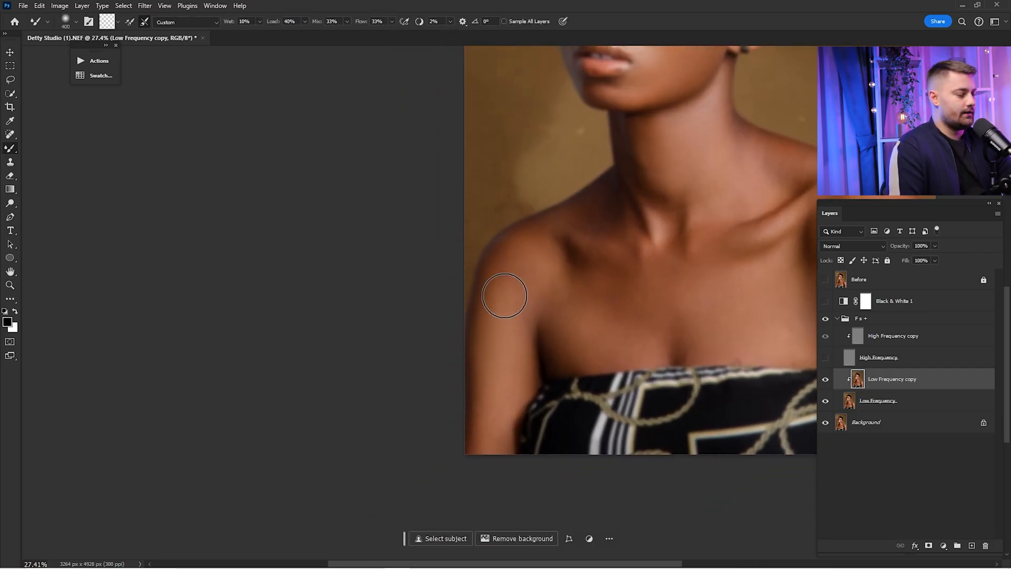
{"action": "key", "text": "]"}
{"action": "left_click_drag", "start_coordinate": [609, 295], "coordinate": [557, 331]}
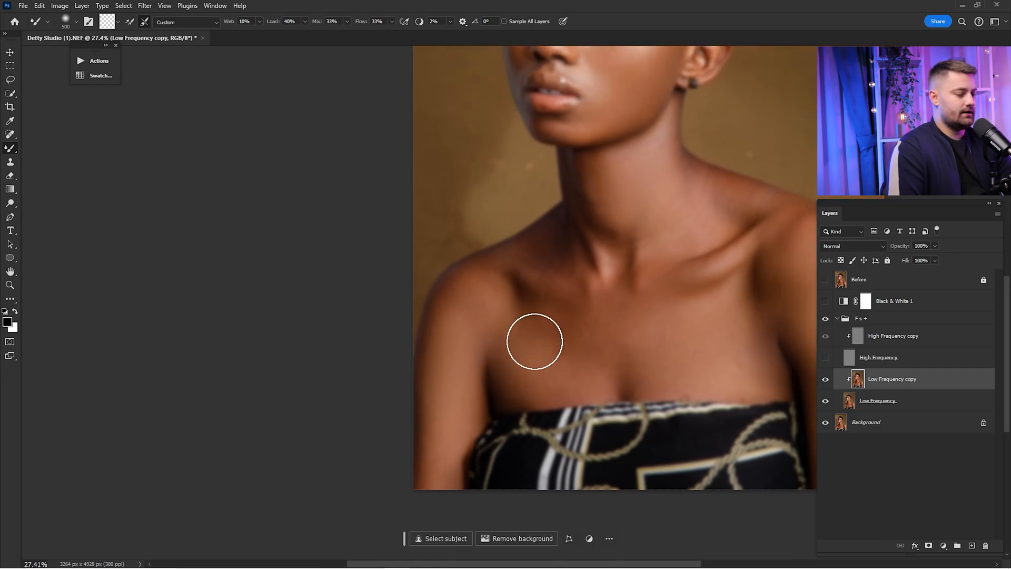
{"action": "left_click_drag", "start_coordinate": [655, 320], "coordinate": [557, 342]}
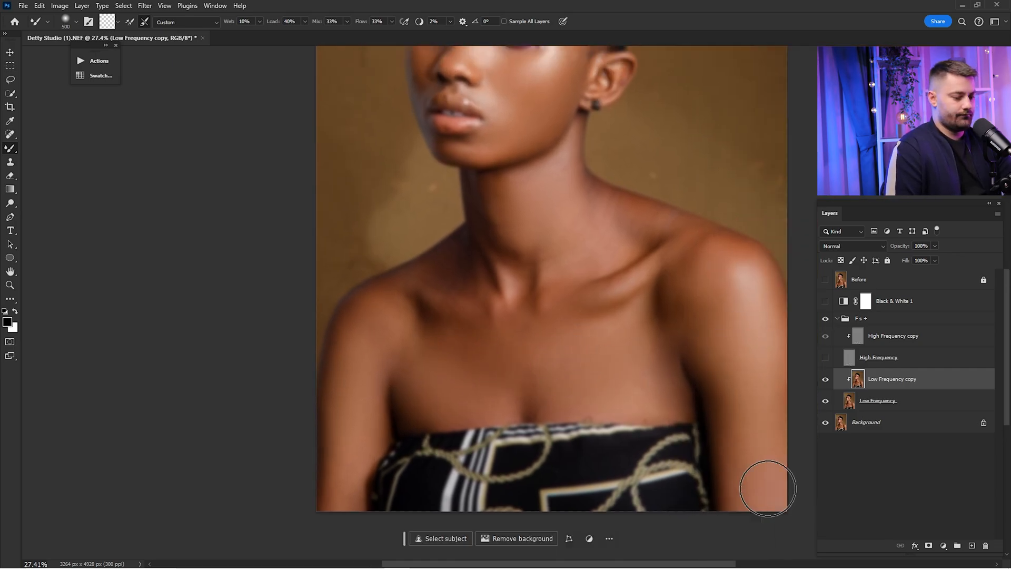
Blend the skin around the nose and mouth with the Mixer Brush at 200 to 250 px
{"action": "key", "text": "["}
{"action": "key", "text": "["}
{"action": "key", "text": "["}
{"action": "left_click_drag", "start_coordinate": [575, 230], "coordinate": [606, 414]}
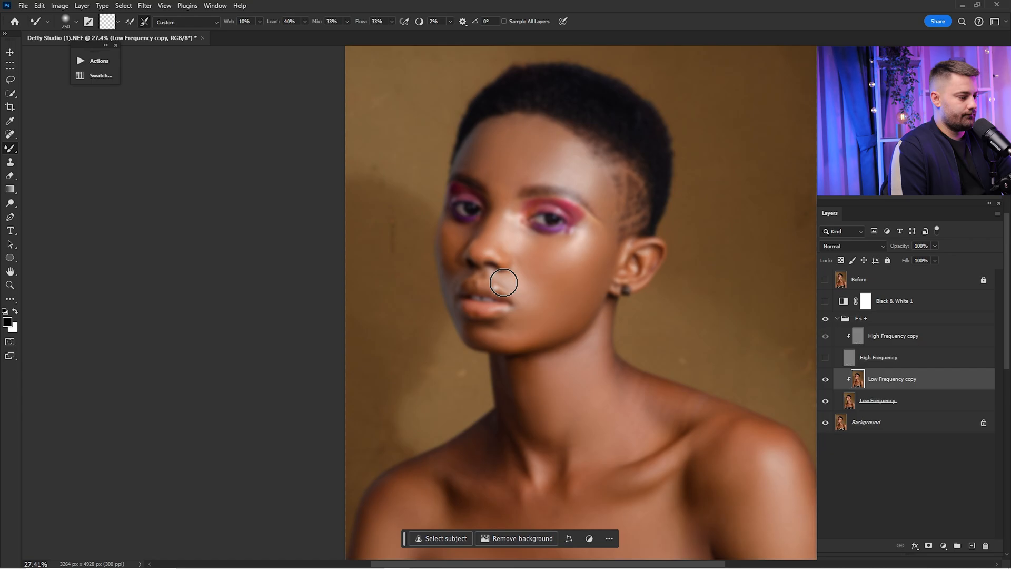
{"action": "key", "text": "["}
{"action": "scroll", "coordinate": [521, 276], "scroll_direction": "up", "scroll_amount": 3}
{"action": "scroll", "coordinate": [603, 295], "scroll_direction": "up", "scroll_amount": 3}
Show the High Frequency layer and compare the portrait with the F s + group on and off, in close-up and full view
{"action": "left_click", "coordinate": [825, 356]}
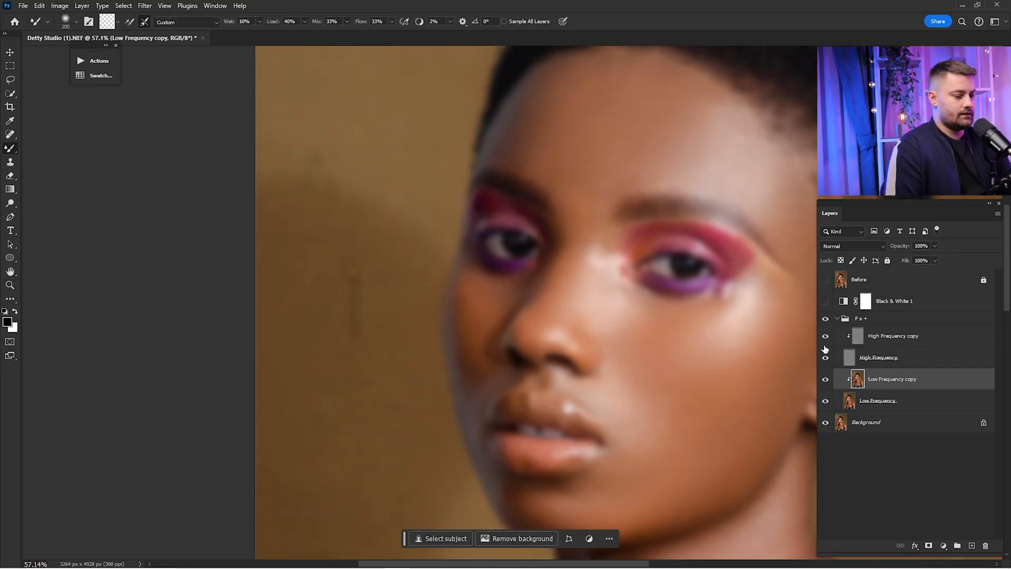
{"action": "left_click", "coordinate": [826, 320]}
{"action": "left_click", "coordinate": [826, 319]}
{"action": "left_click", "coordinate": [825, 319]}
{"action": "left_click", "coordinate": [825, 319]}
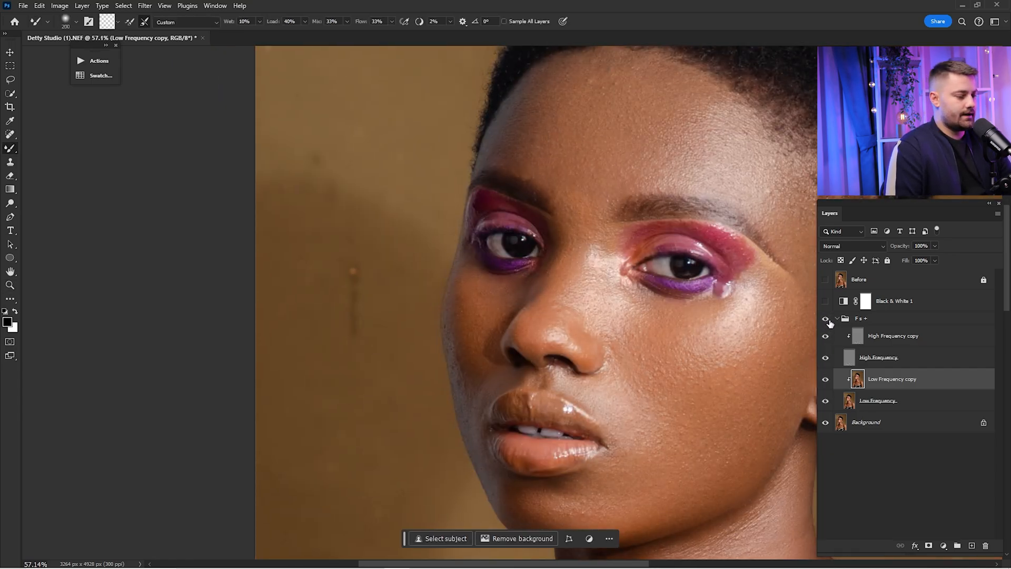
{"action": "key", "text": "ctrl+0"}
{"action": "left_click", "coordinate": [826, 320]}
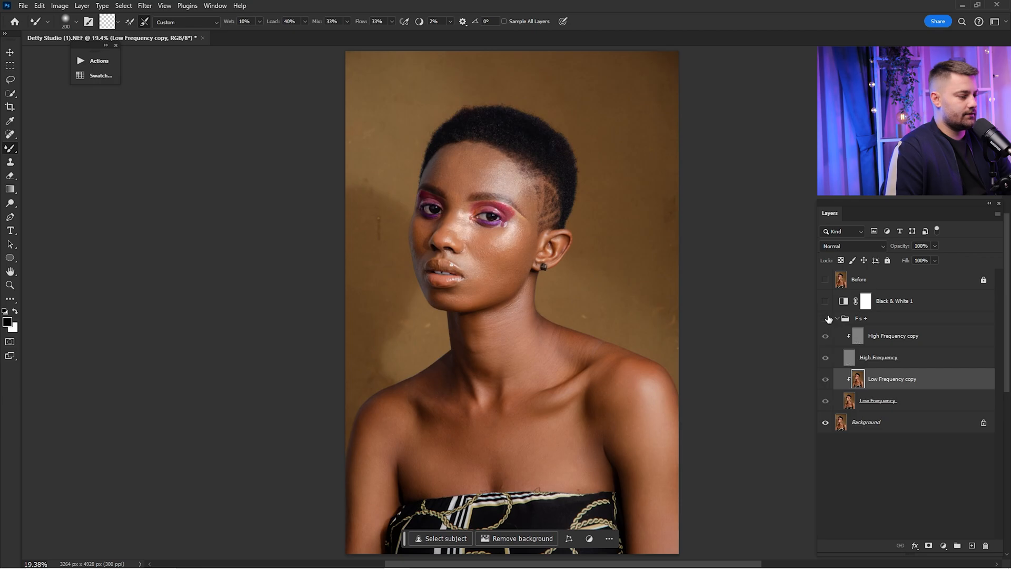
{"action": "left_click", "coordinate": [826, 320]}
Examine the skin texture around the nose and lips up close with the F s + group on and off
{"action": "key", "text": "ctrl+space"}
{"action": "left_click_drag", "start_coordinate": [443, 245], "coordinate": [655, 255]}
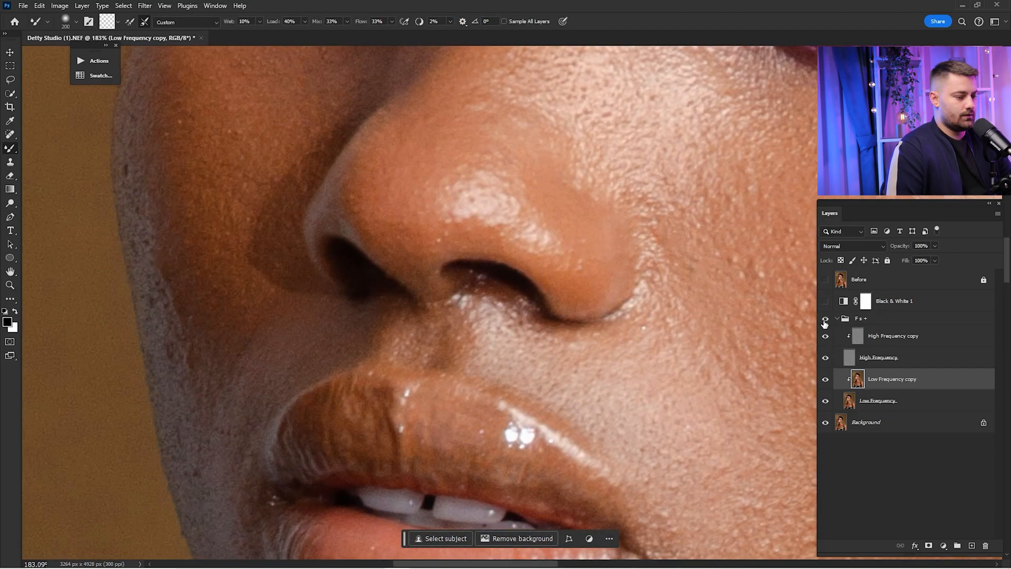
{"action": "left_click", "coordinate": [826, 318]}
{"action": "left_click", "coordinate": [826, 318]}
{"action": "left_click", "coordinate": [826, 319]}
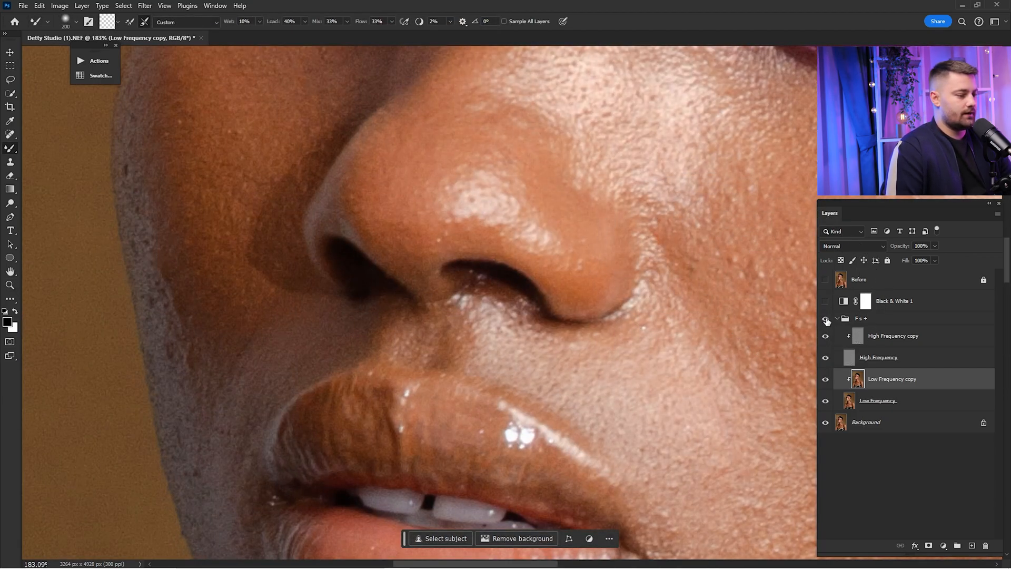
{"action": "left_click", "coordinate": [826, 320]}
{"action": "left_click", "coordinate": [826, 321]}
{"action": "left_click", "coordinate": [826, 320]}
{"action": "key", "text": "ctrl+space"}
{"action": "mouse_move", "coordinate": [790, 302]}
{"action": "left_mouse_down"}
{"action": "mouse_move", "coordinate": [717, 332]}
{"action": "mouse_move", "coordinate": [698, 300]}
{"action": "left_mouse_up"}
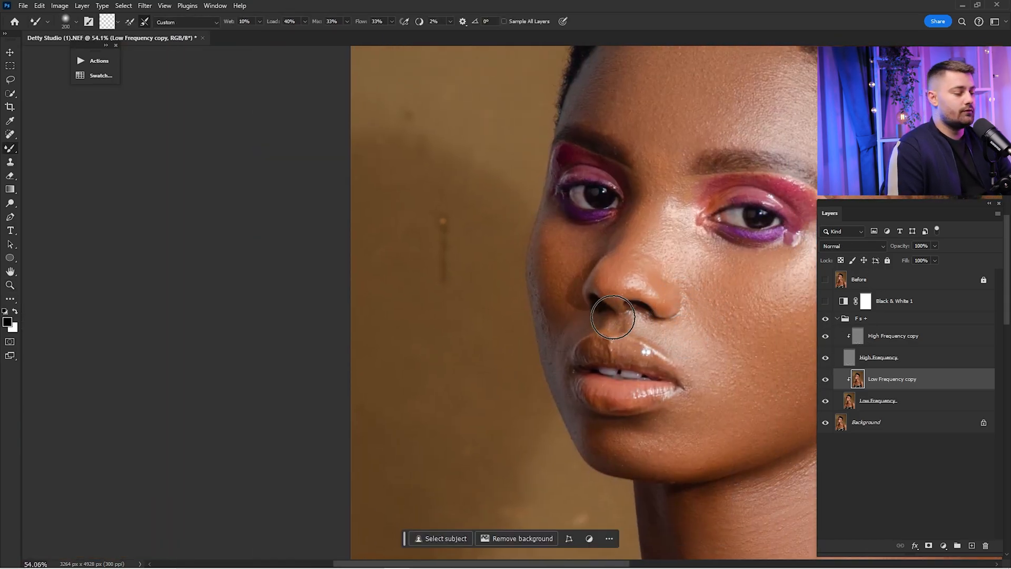
Hide the High Frequency layer and blend the shadowed cheek beside the nose with the Mixer Brush at 125 to 150 px
{"action": "key", "text": "ctrl+space"}
{"action": "left_click_drag", "start_coordinate": [594, 306], "coordinate": [638, 280]}
{"action": "key", "text": "space"}
{"action": "left_click_drag", "start_coordinate": [660, 245], "coordinate": [665, 284]}
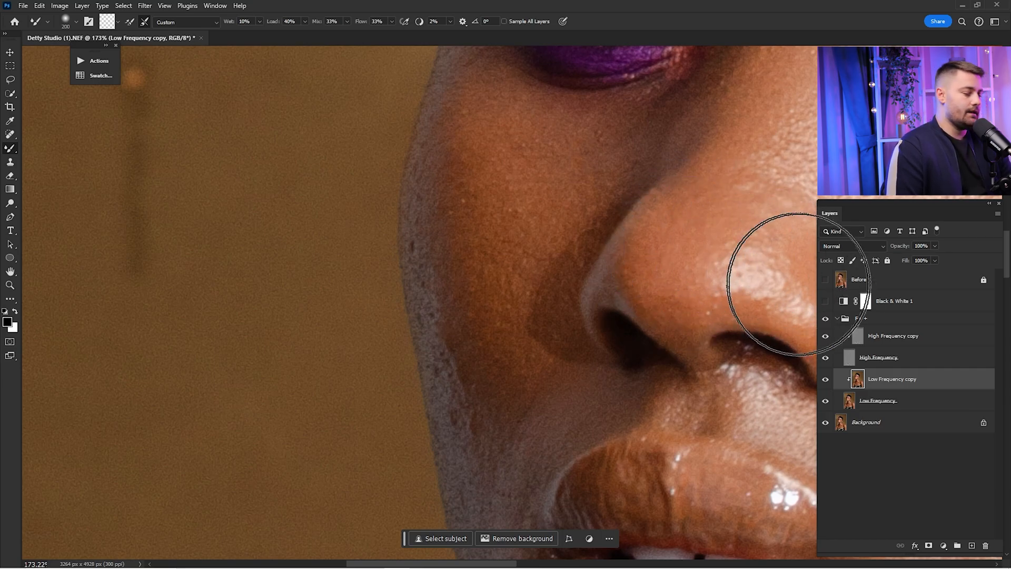
{"action": "left_click", "coordinate": [826, 360]}
{"action": "key", "text": "ctrl+space"}
{"action": "left_click_drag", "start_coordinate": [677, 289], "coordinate": [639, 302]}
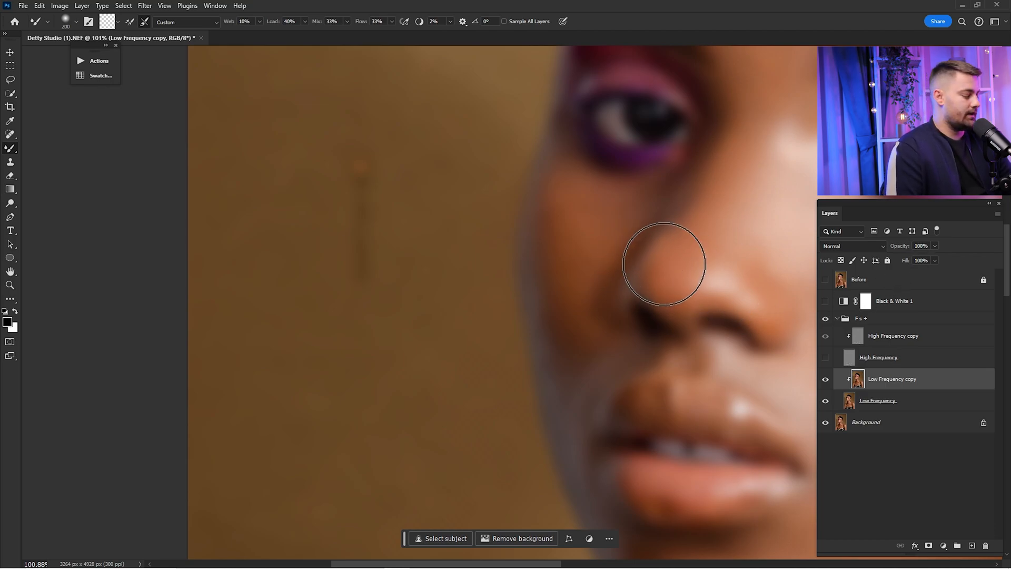
{"action": "key", "text": "bracketleft"}
{"action": "key", "text": "bracketleft"}
{"action": "key", "text": "bracketleft"}
{"action": "key", "text": "bracketleft"}
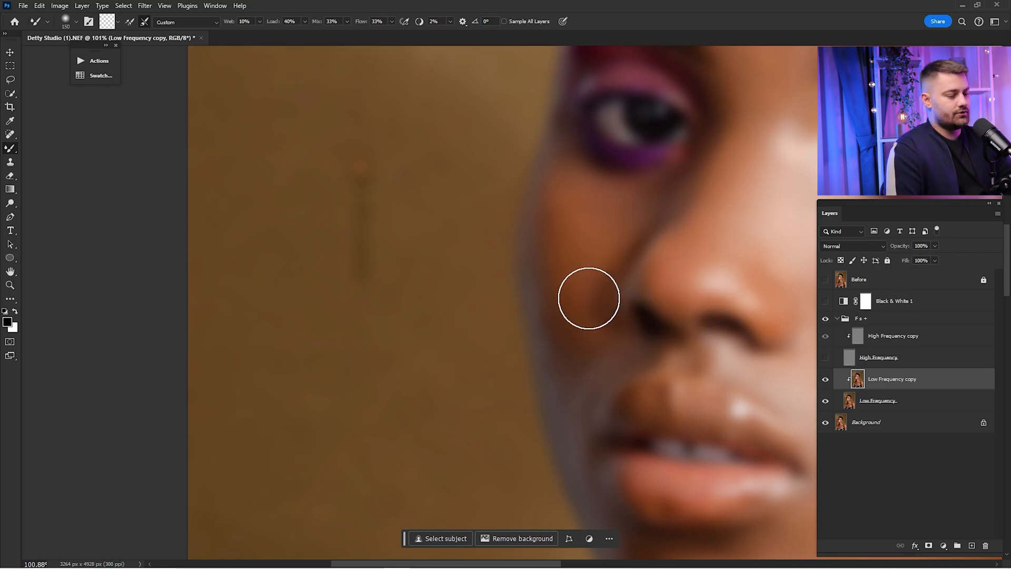
{"action": "key", "text": "bracketright"}
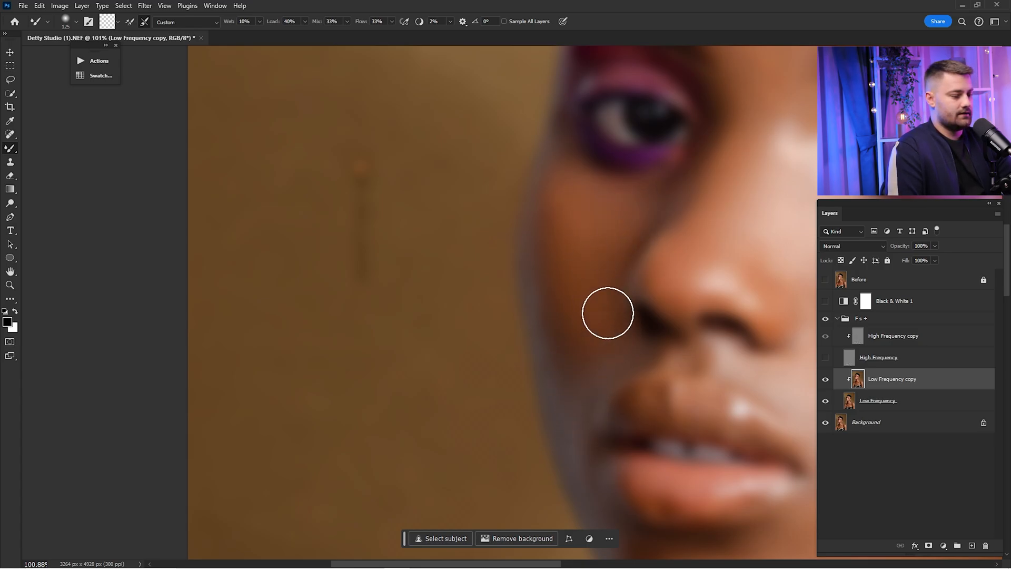
Show the High Frequency layer and compare the cheek and nose with the Low Frequency copy layer on and off
{"action": "key", "text": "bracketright"}
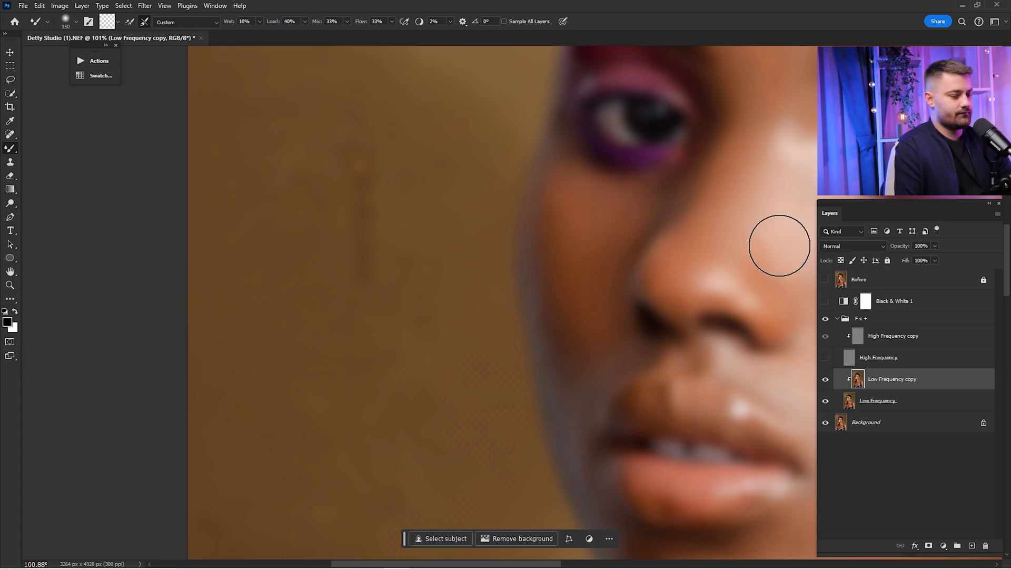
{"action": "left_click", "coordinate": [827, 357]}
{"action": "left_click", "coordinate": [826, 380]}
{"action": "left_click", "coordinate": [826, 381]}
{"action": "left_click", "coordinate": [826, 380]}
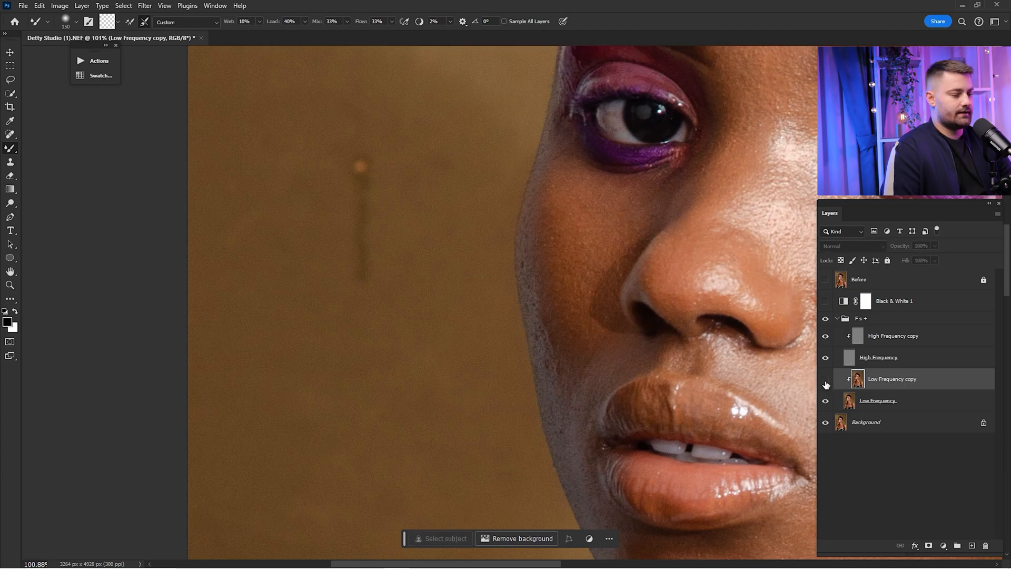
{"action": "left_click", "coordinate": [825, 384]}
{"action": "left_click_drag", "start_coordinate": [643, 312], "coordinate": [709, 317]}
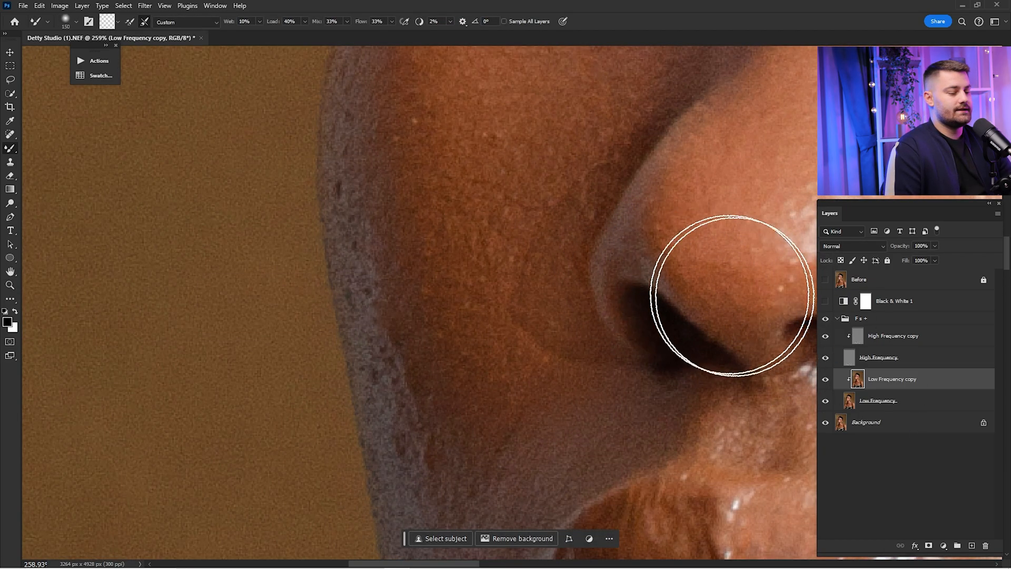
{"action": "left_click", "coordinate": [825, 380]}
{"action": "left_click", "coordinate": [825, 380]}
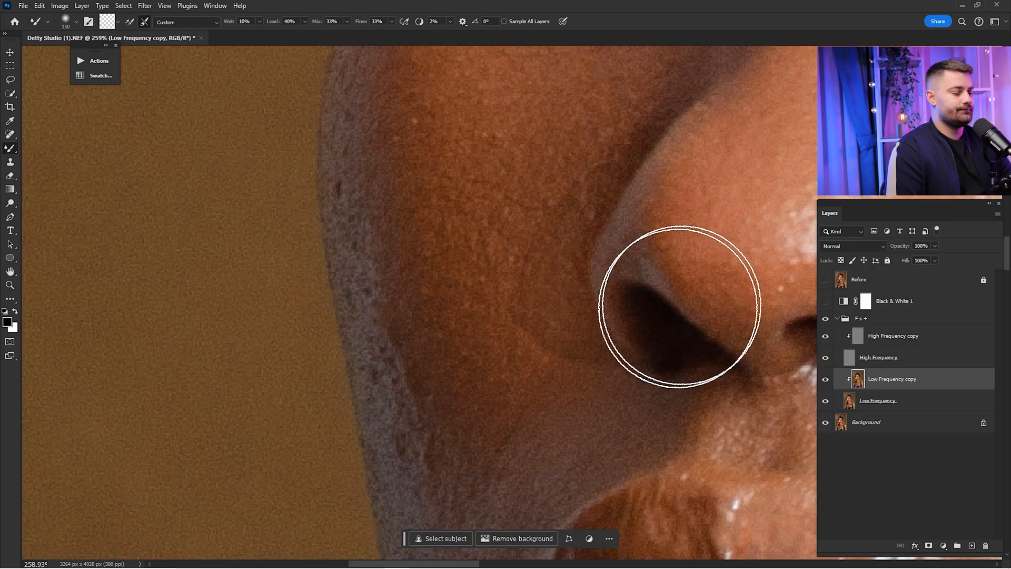
{"action": "left_click_drag", "start_coordinate": [674, 250], "coordinate": [644, 258], "text": "ctrl+space"}
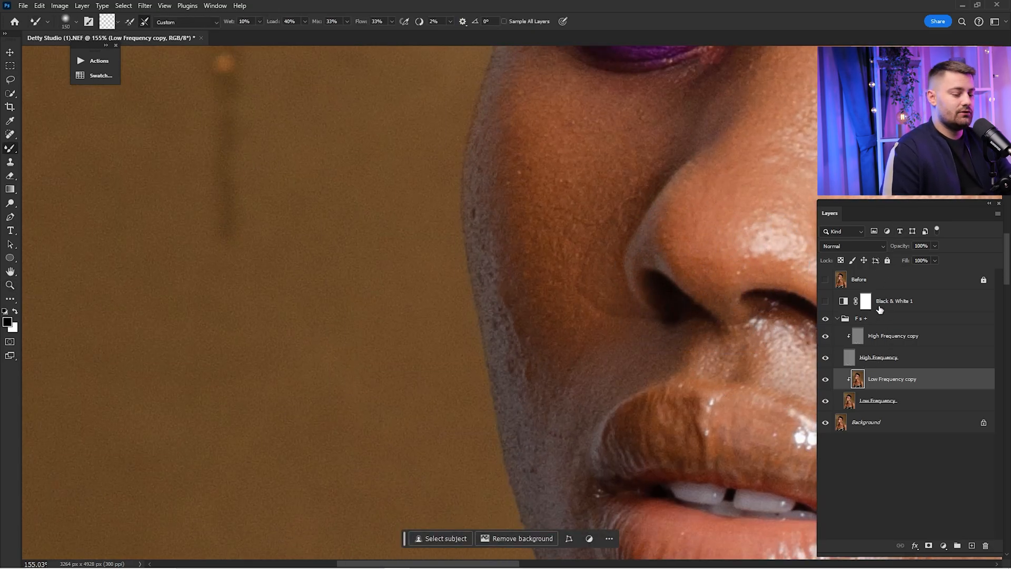
Add a layer mask to the Low Frequency copy layer and paint black along the nose edge with the Brush, reduced to 40 px
{"action": "left_click", "coordinate": [929, 546]}
{"action": "left_click_drag", "start_coordinate": [665, 284], "coordinate": [615, 287]}
{"action": "key", "text": "x"}
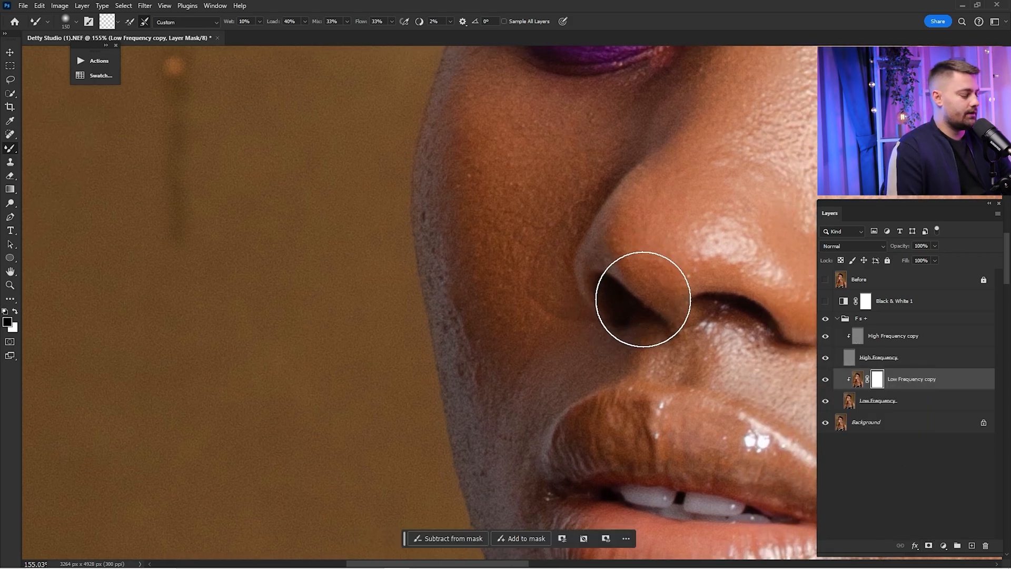
{"action": "key", "text": "shift+b"}
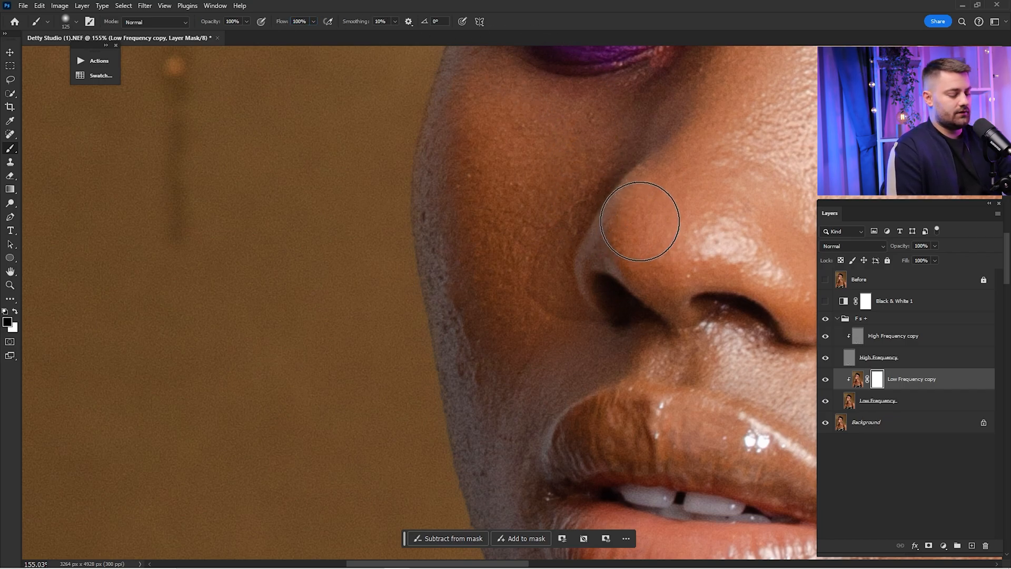
{"action": "key", "text": "bracketleft"}
{"action": "key", "text": "bracketleft"}
{"action": "key", "text": "bracketleft"}
{"action": "key", "text": "bracketleft"}
{"action": "key", "text": "bracketleft"}
{"action": "key", "text": "bracketleft"}
{"action": "key", "text": "bracketleft"}
{"action": "key", "text": "bracketleft"}
{"action": "key", "text": "bracketleft"}
{"action": "key", "text": "bracketleft"}
{"action": "key", "text": "bracketleft"}
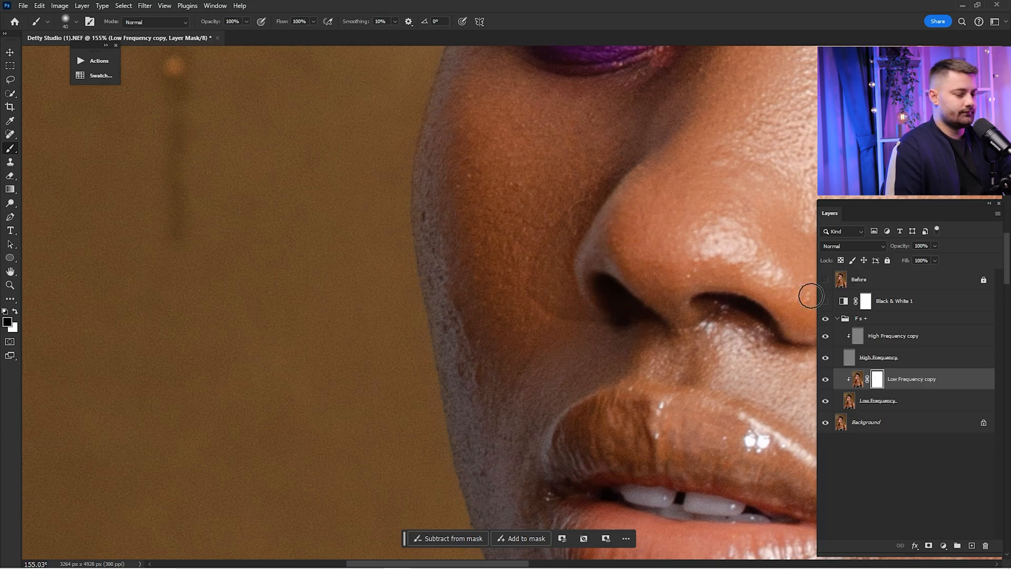
Compare the nose area with the Low Frequency copy layer on and off, and the portrait with the F s + group on and off
{"action": "left_click", "coordinate": [824, 379]}
{"action": "left_click", "coordinate": [825, 379]}
{"action": "left_click", "coordinate": [825, 379]}
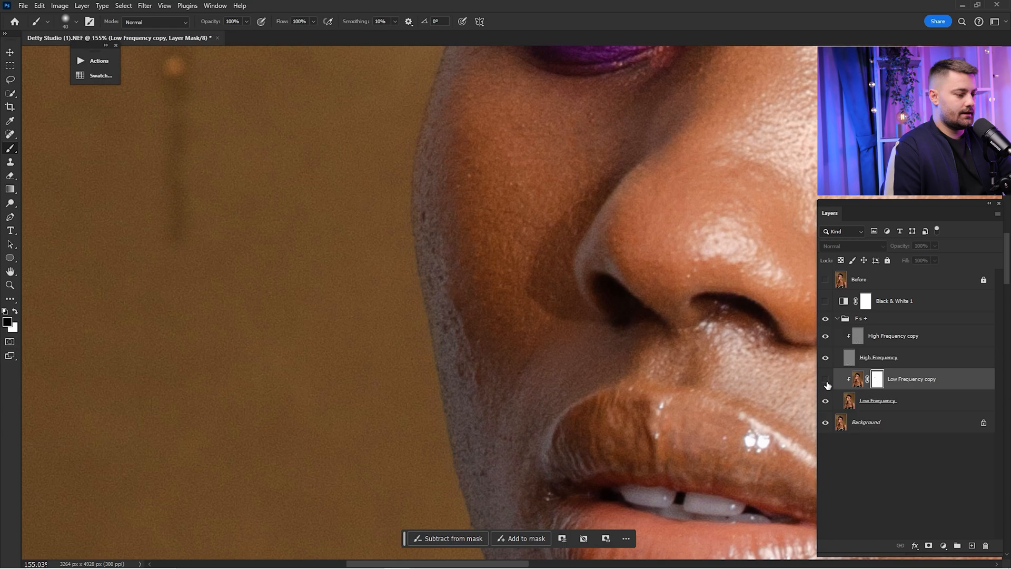
{"action": "left_click", "coordinate": [825, 379]}
{"action": "key", "text": "bracketleft"}
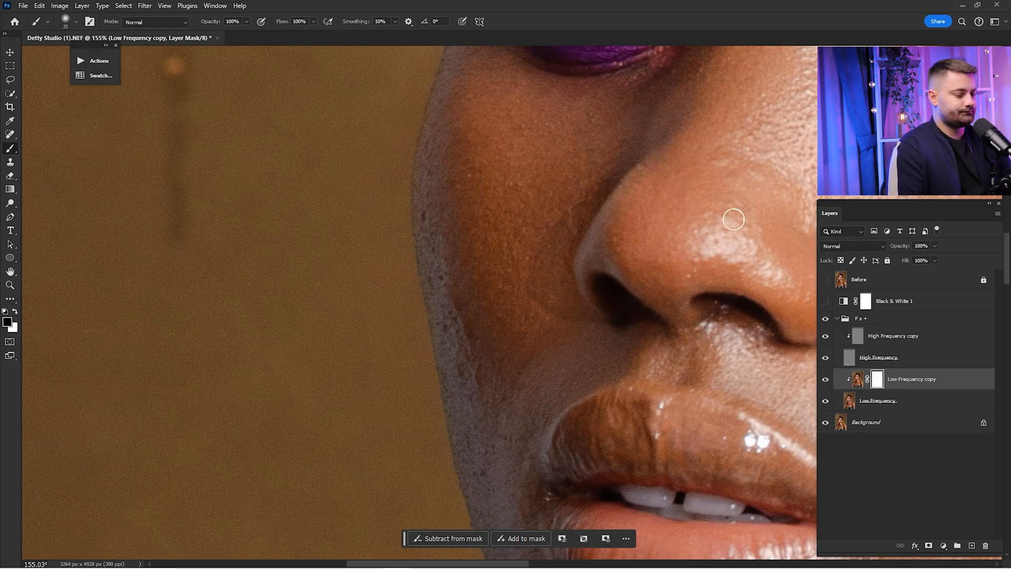
{"action": "key", "text": "ctrl+0"}
{"action": "left_click", "coordinate": [824, 319]}
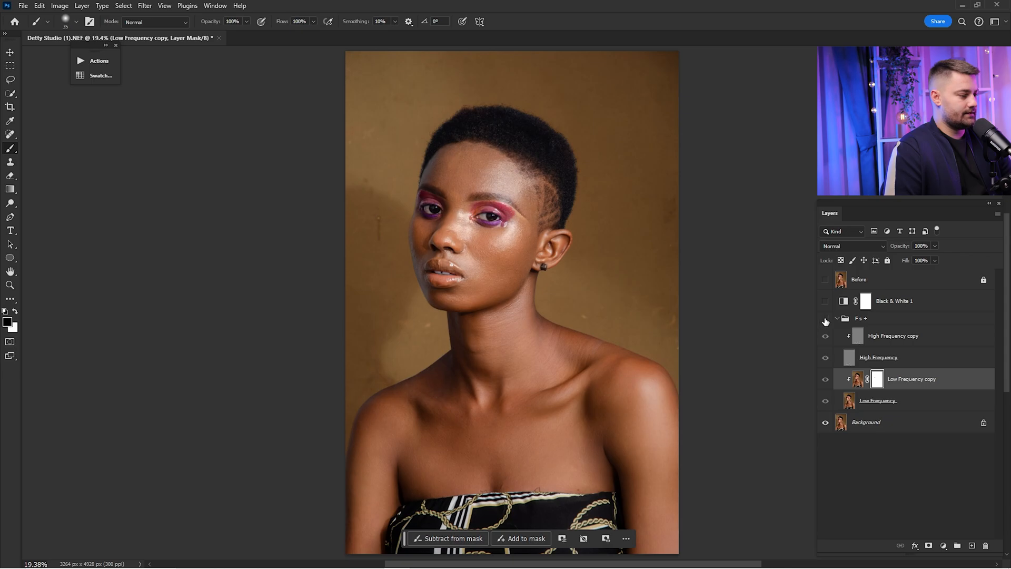
{"action": "left_click_drag", "start_coordinate": [432, 240], "coordinate": [464, 263]}
{"action": "mouse_move", "coordinate": [464, 263]}
{"action": "left_mouse_down"}
{"action": "mouse_move", "coordinate": [613, 310]}
{"action": "mouse_move", "coordinate": [697, 264]}
{"action": "left_mouse_up"}
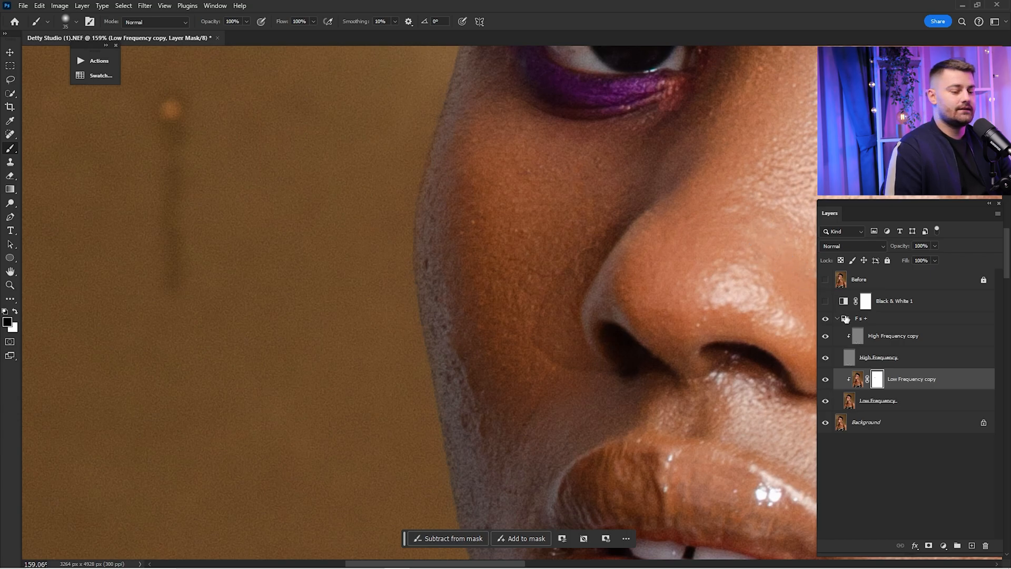
Clone cheek texture over the shadow line beside the nose on the High Frequency copy layer with the Clone Stamp at 45 px
{"action": "left_click", "coordinate": [867, 336]}
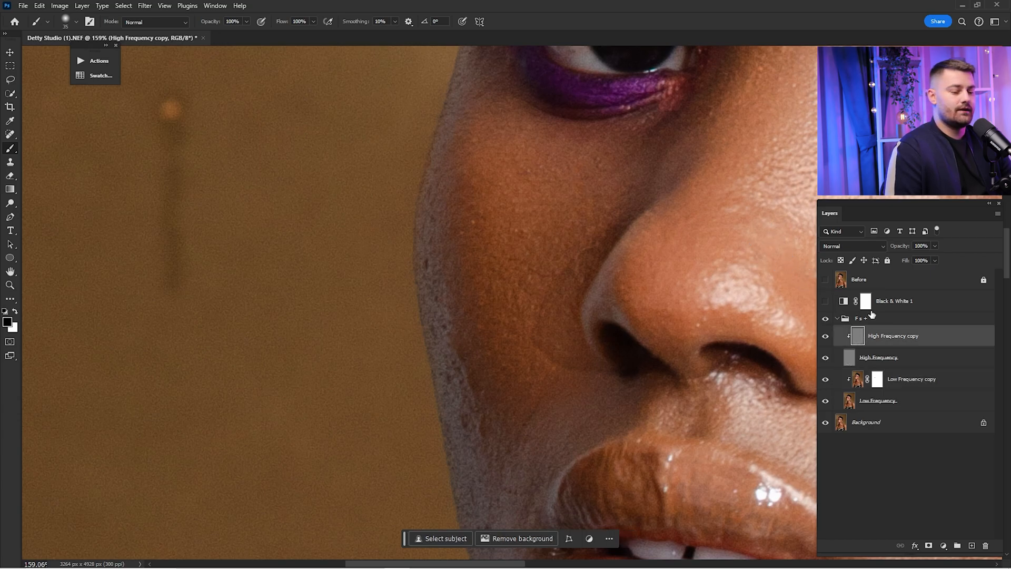
{"action": "left_click", "coordinate": [582, 241]}
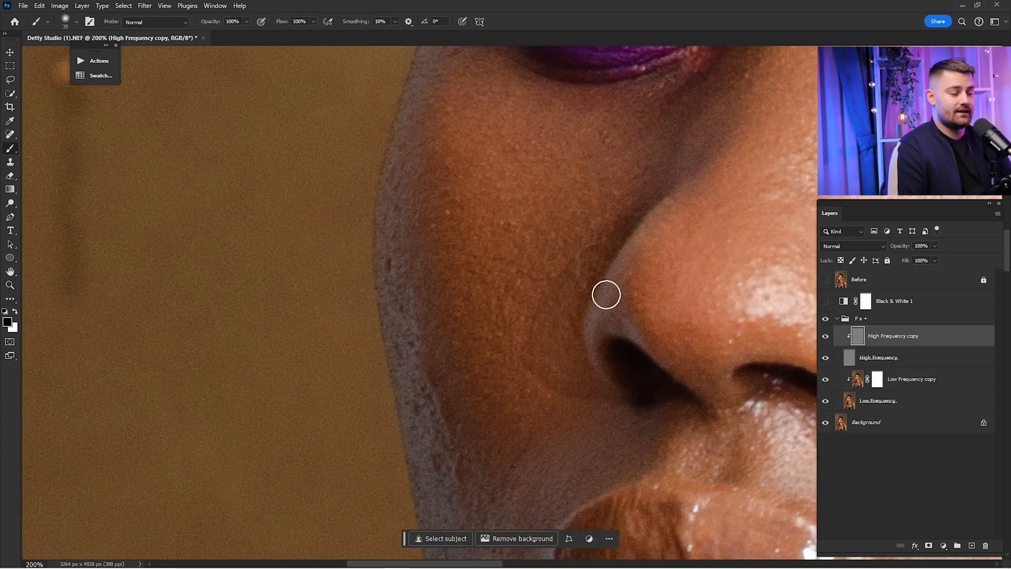
{"action": "left_click", "coordinate": [10, 163]}
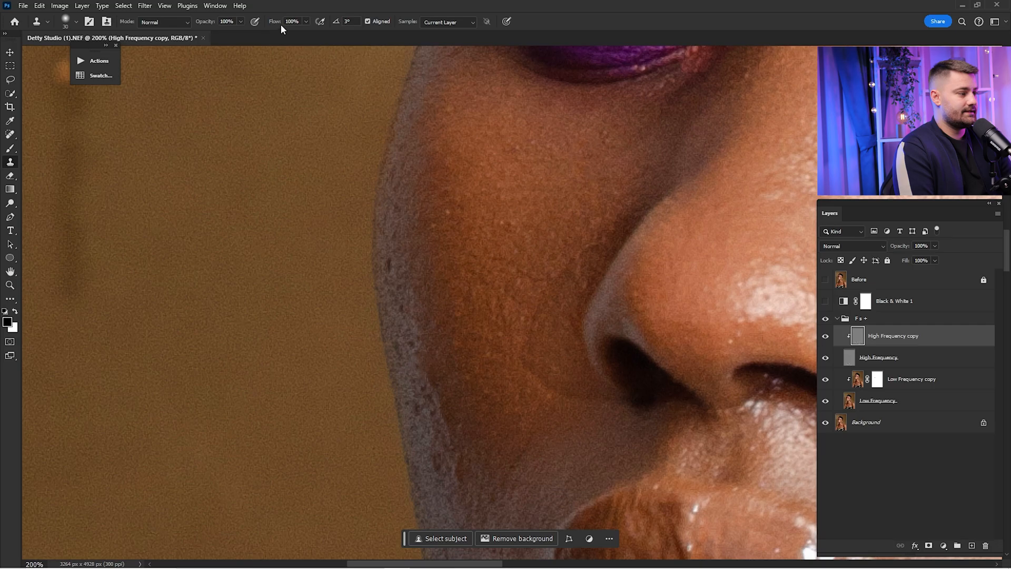
{"action": "key", "text": "bracketright"}
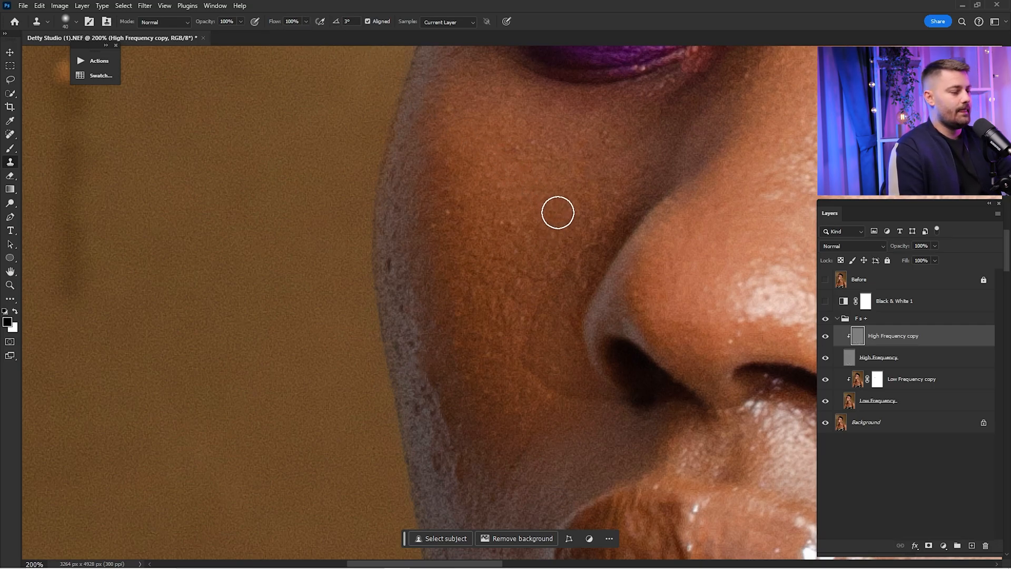
{"action": "key", "text": "bracketright"}
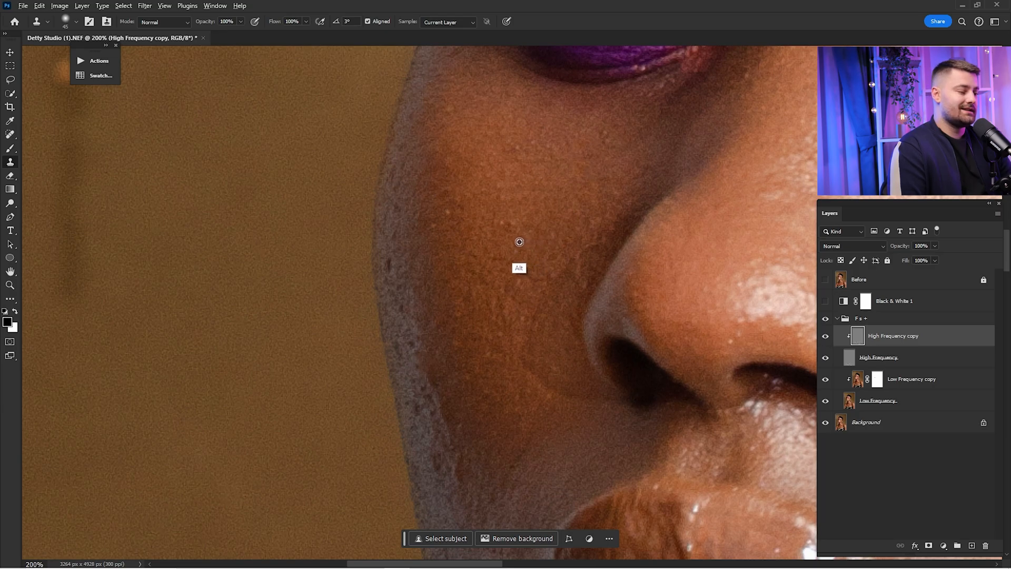
{"action": "left_click", "coordinate": [520, 241], "text": "alt"}
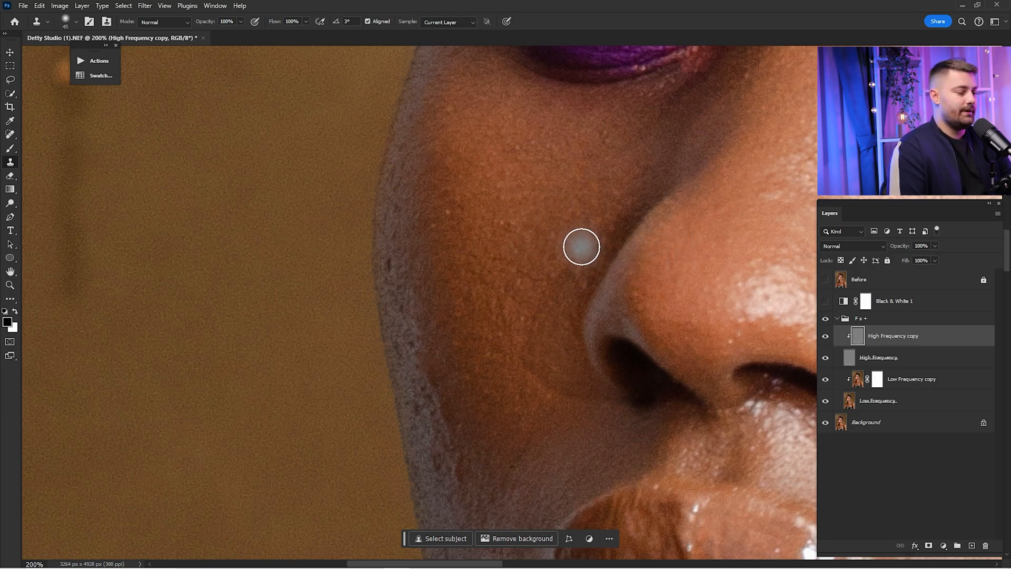
{"action": "mouse_move", "coordinate": [581, 246]}
{"action": "left_mouse_down"}
{"action": "mouse_move", "coordinate": [542, 291]}
{"action": "mouse_move", "coordinate": [535, 350]}
{"action": "mouse_move", "coordinate": [560, 390]}
{"action": "left_mouse_up"}
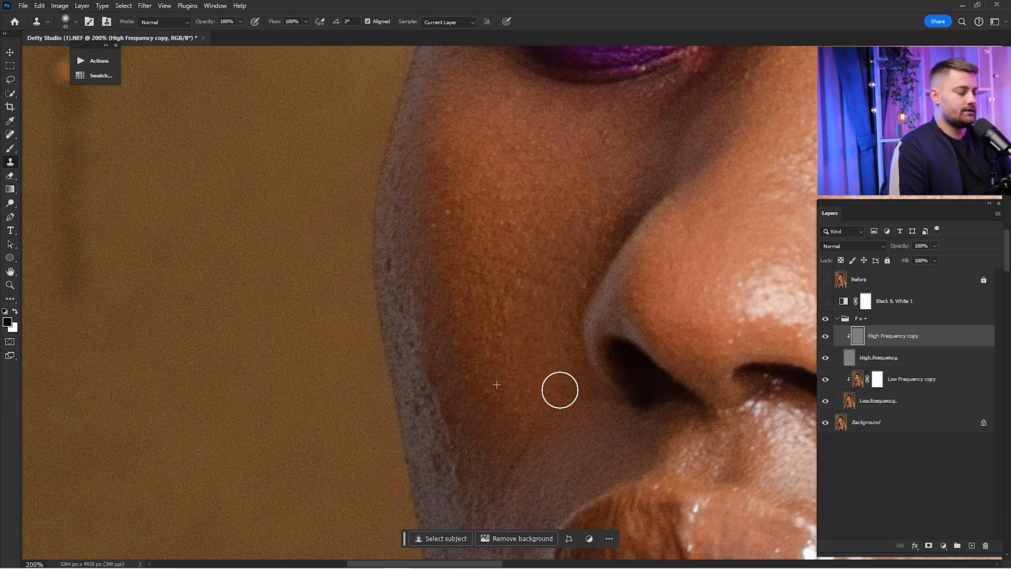
Resample nearby skin repeatedly and clone its texture over the lower cheek and the crease beside the nostril
{"action": "left_click", "coordinate": [517, 412], "text": "alt"}
{"action": "mouse_move", "coordinate": [530, 436]}
{"action": "left_mouse_down"}
{"action": "mouse_move", "coordinate": [524, 424]}
{"action": "mouse_move", "coordinate": [519, 448]}
{"action": "left_mouse_up"}
{"action": "left_click", "coordinate": [510, 418], "text": "alt"}
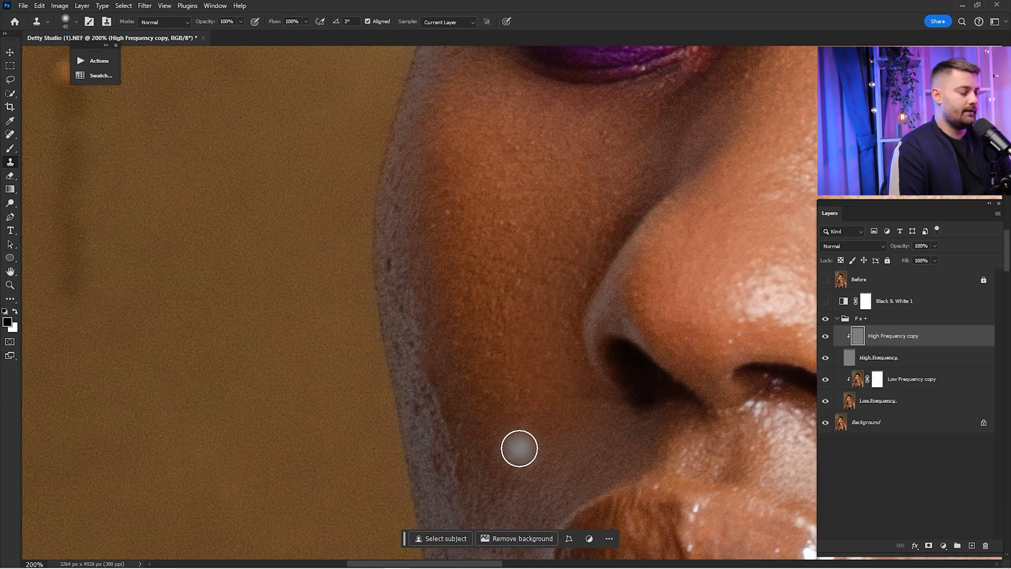
{"action": "left_click", "coordinate": [551, 401], "text": "alt"}
{"action": "left_click_drag", "start_coordinate": [560, 397], "coordinate": [549, 314]}
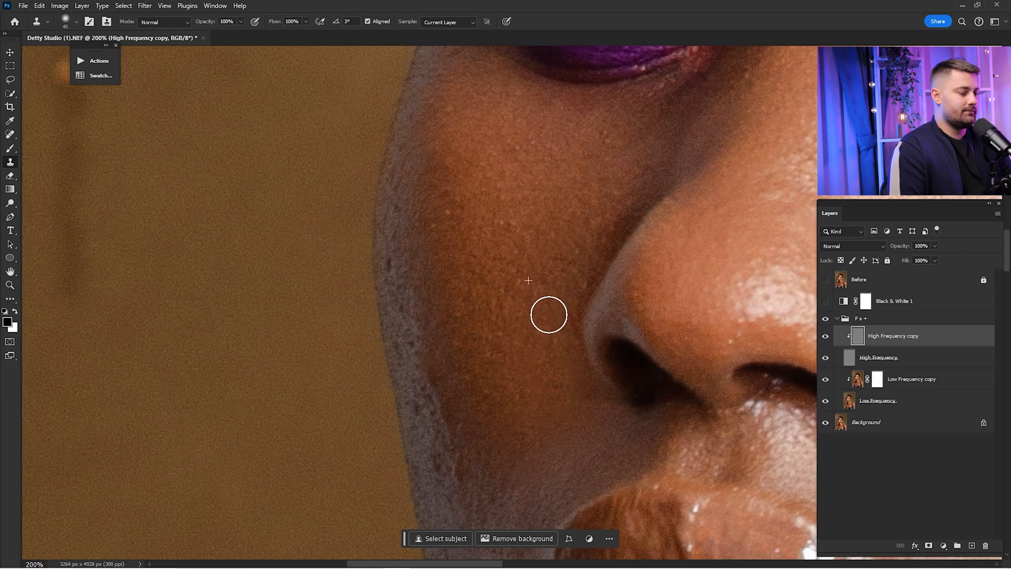
{"action": "left_click", "coordinate": [469, 231], "text": "alt"}
{"action": "mouse_move", "coordinate": [516, 272]}
{"action": "left_mouse_down"}
{"action": "mouse_move", "coordinate": [517, 286]}
{"action": "mouse_move", "coordinate": [535, 242]}
{"action": "left_mouse_up"}
{"action": "left_click", "coordinate": [517, 316], "text": "alt"}
{"action": "left_click_drag", "start_coordinate": [550, 366], "coordinate": [550, 387]}
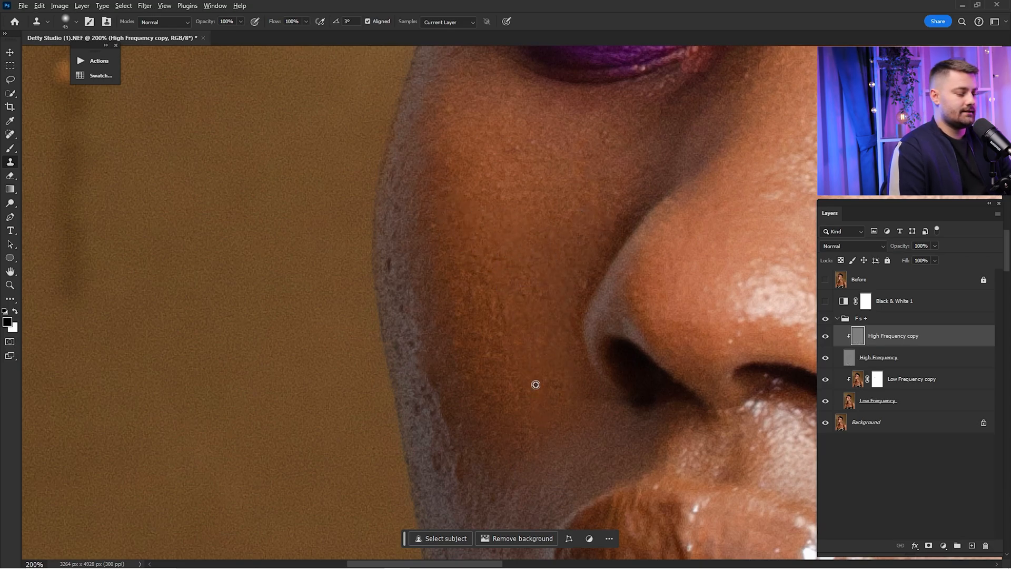
Compare the full portrait with the F s + group on and off
{"action": "key", "text": "ctrl+0"}
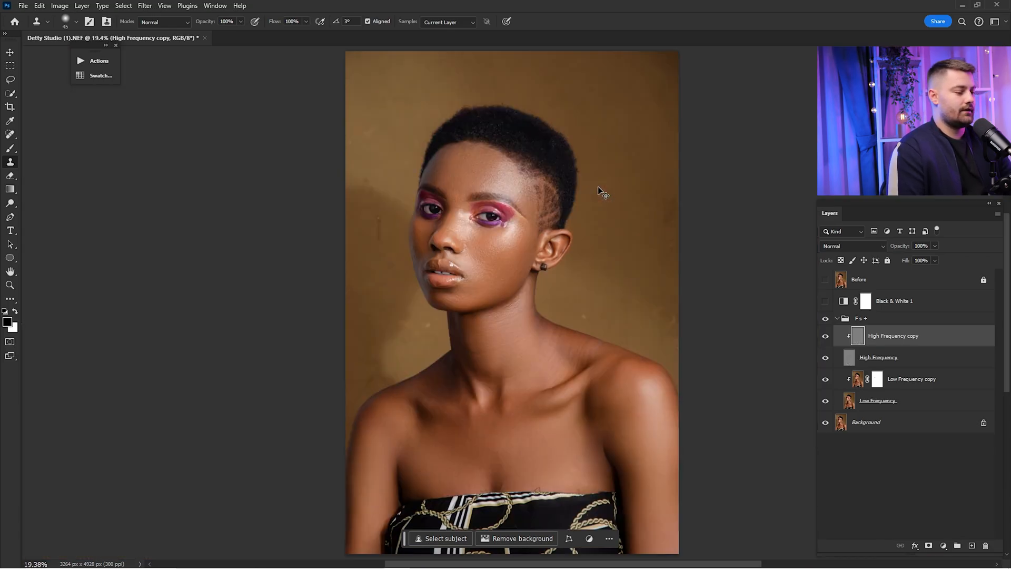
{"action": "left_click", "coordinate": [825, 319]}
{"action": "left_click", "coordinate": [826, 319]}
{"action": "left_click", "coordinate": [826, 319]}
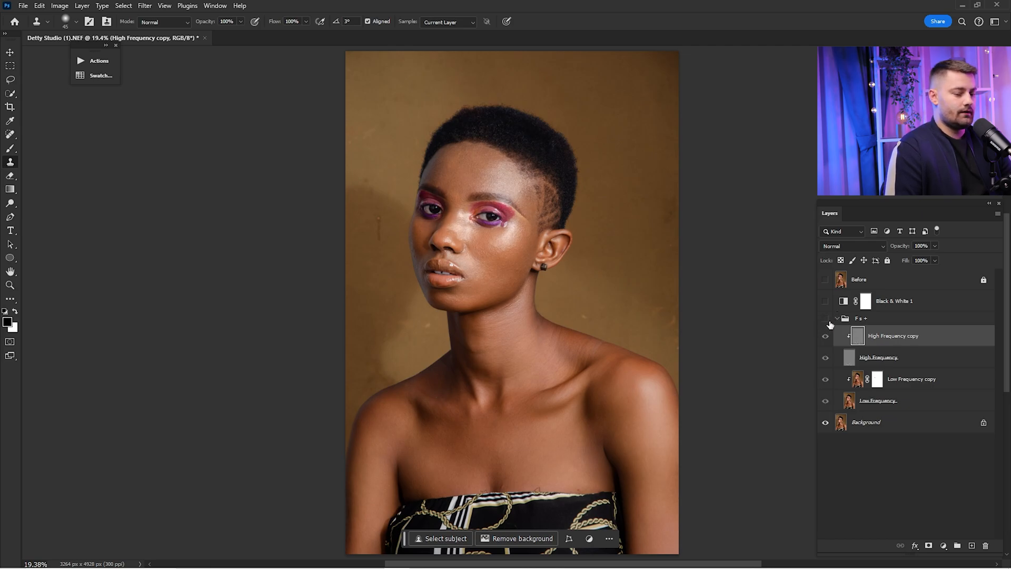
{"action": "left_click", "coordinate": [827, 319]}
{"action": "left_click", "coordinate": [826, 320]}
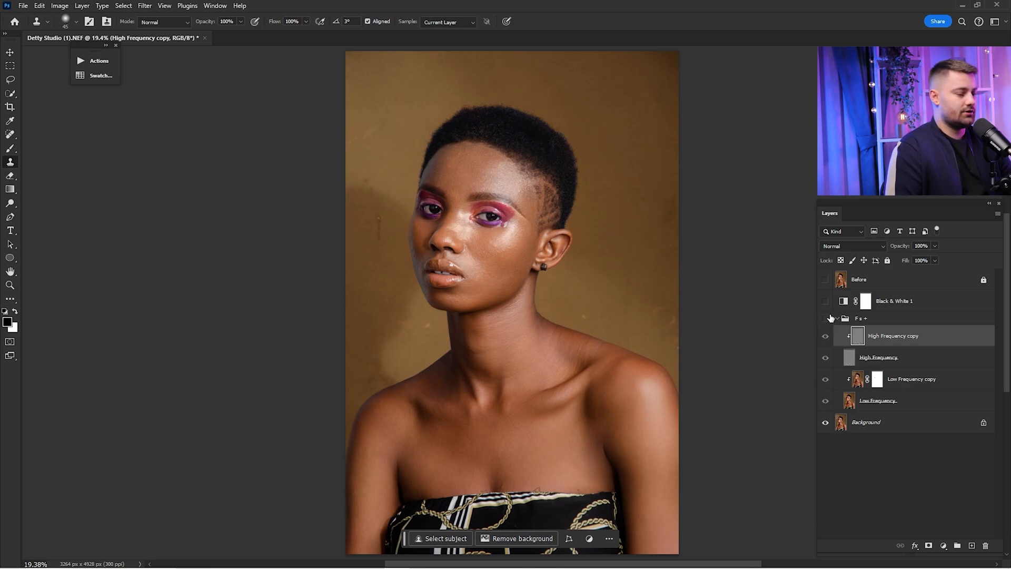
{"action": "left_click", "coordinate": [825, 319]}
Select the F s + group and compare the cheek and nose up close with it on and off
{"action": "left_click", "coordinate": [846, 319]}
{"action": "key", "text": "z"}
{"action": "left_click_drag", "start_coordinate": [425, 226], "coordinate": [735, 286]}
{"action": "left_click", "coordinate": [824, 320]}
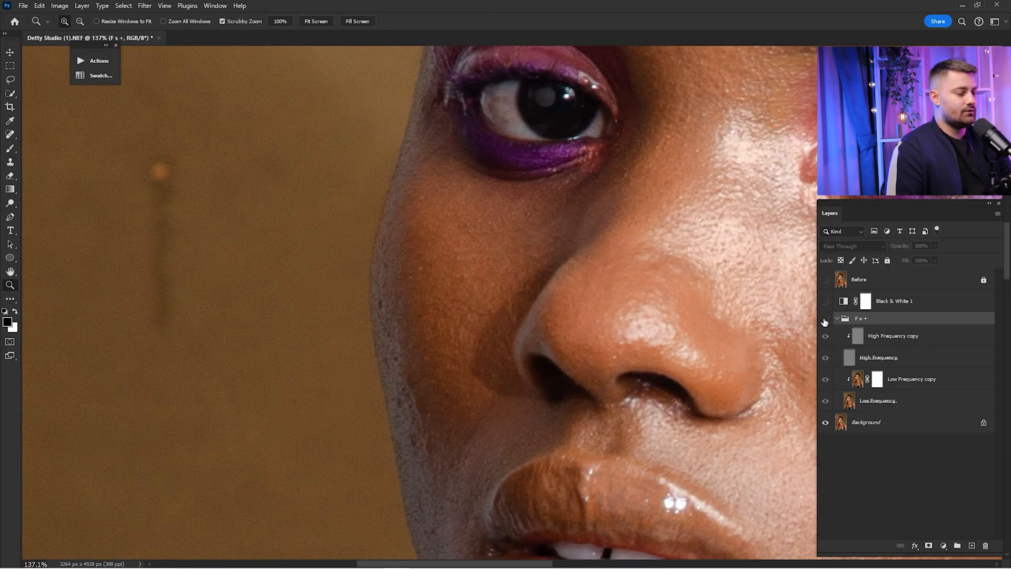
{"action": "left_click", "coordinate": [825, 320]}
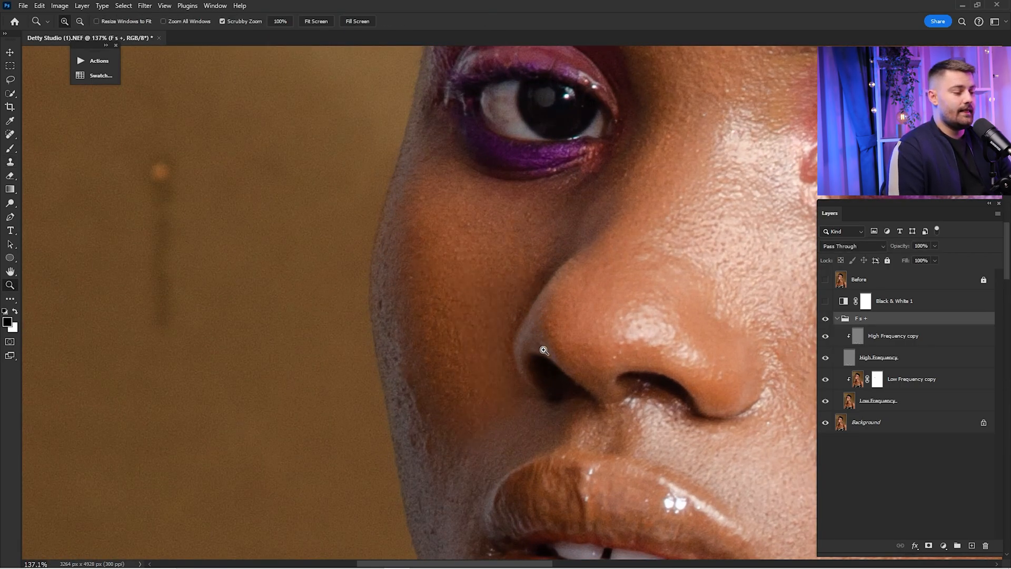
{"action": "key", "text": "ctrl+0"}
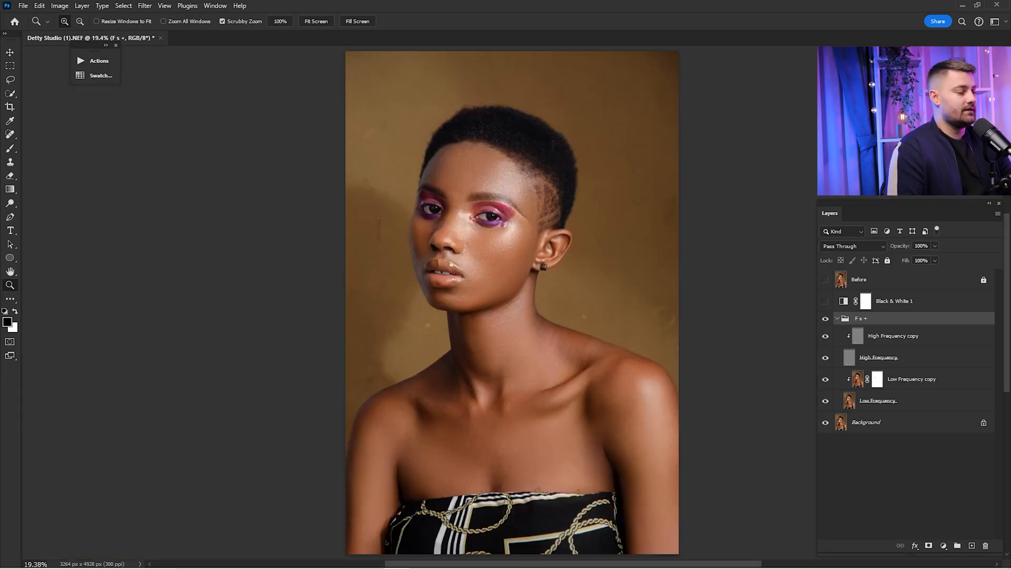
Compare the full portrait with the Before layer on and off, and the face close-up with the F s + group on and off
{"action": "left_click", "coordinate": [825, 284]}
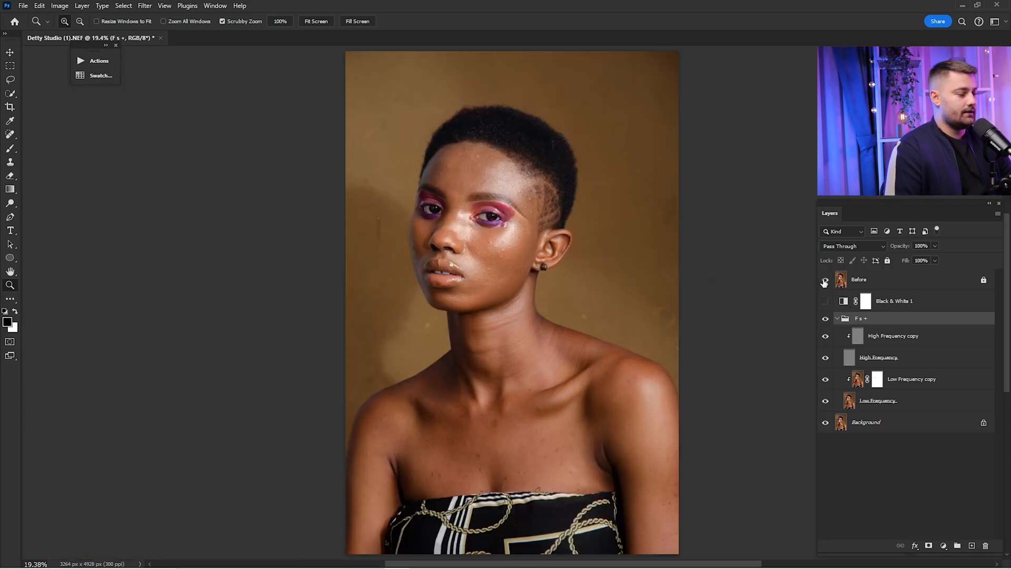
{"action": "left_click", "coordinate": [825, 284]}
{"action": "left_click_drag", "start_coordinate": [458, 241], "coordinate": [629, 295]}
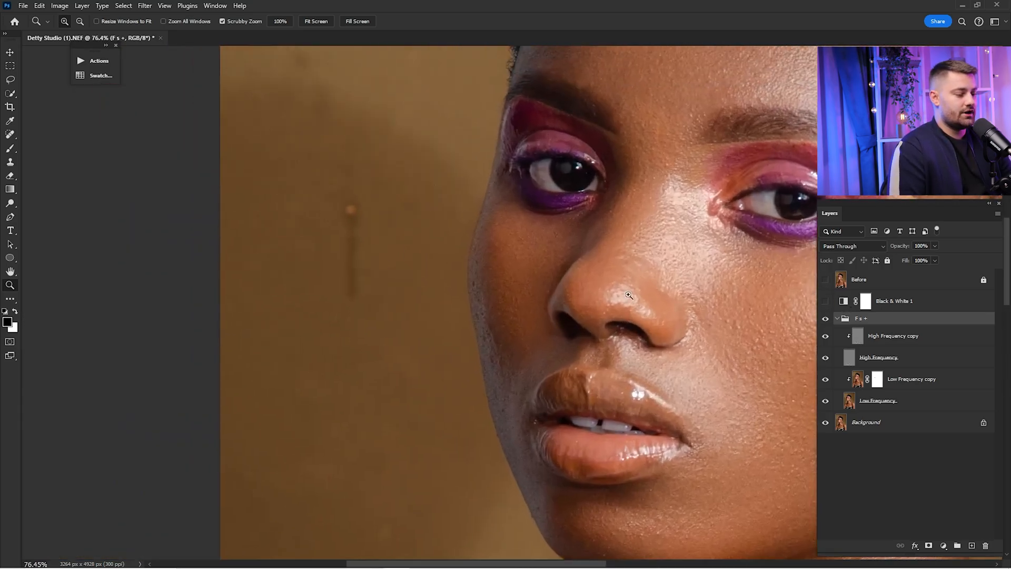
{"action": "left_click", "coordinate": [825, 319]}
{"action": "left_click", "coordinate": [827, 320]}
{"action": "key", "text": "ctrl+0"}
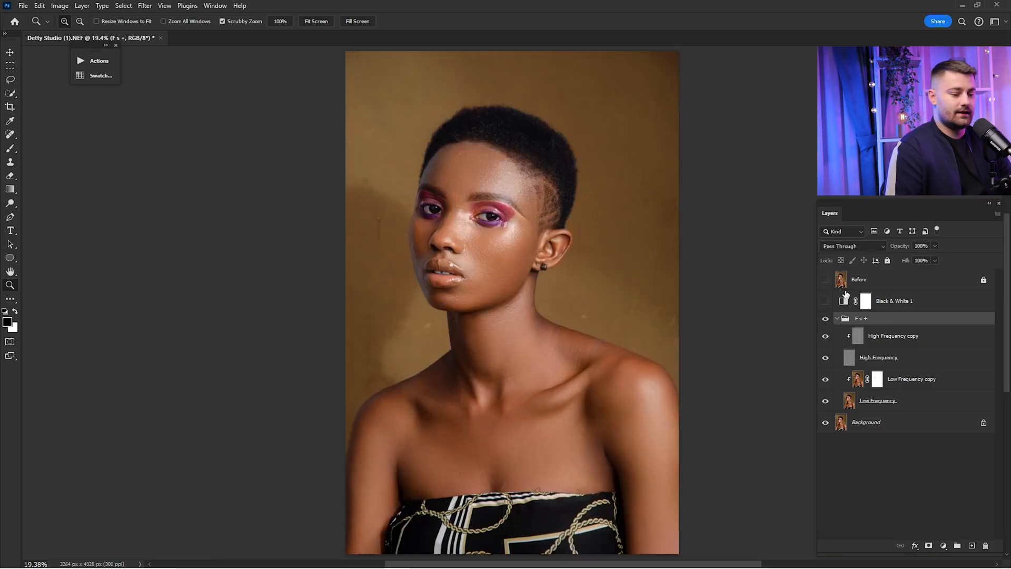
On the High Frequency copy layer, use the Clone Stamp to resample and even out skin texture around the forehead and temple
{"action": "left_click", "coordinate": [862, 343]}
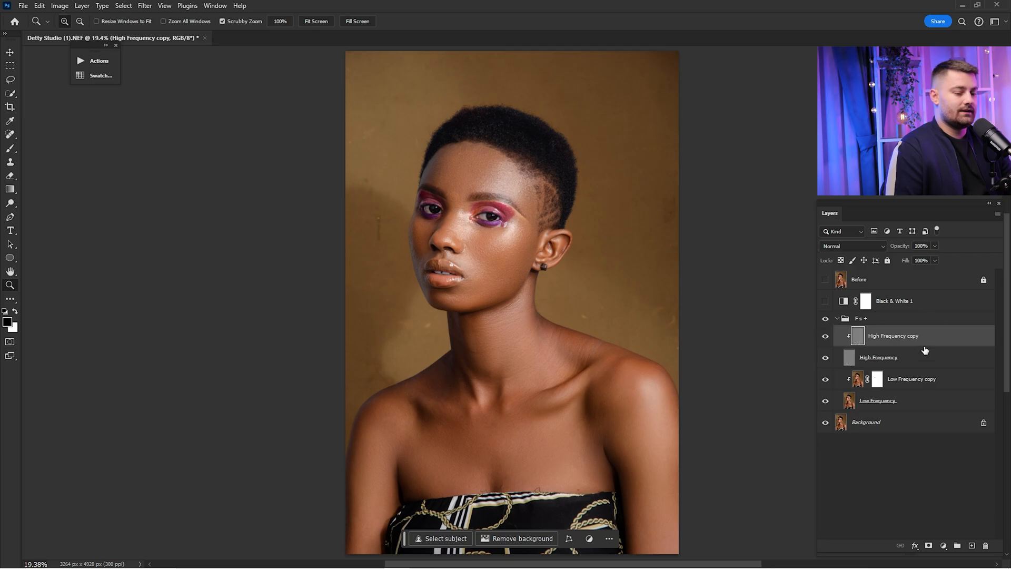
{"action": "left_click_drag", "start_coordinate": [464, 171], "coordinate": [601, 274]}
{"action": "key", "text": "s"}
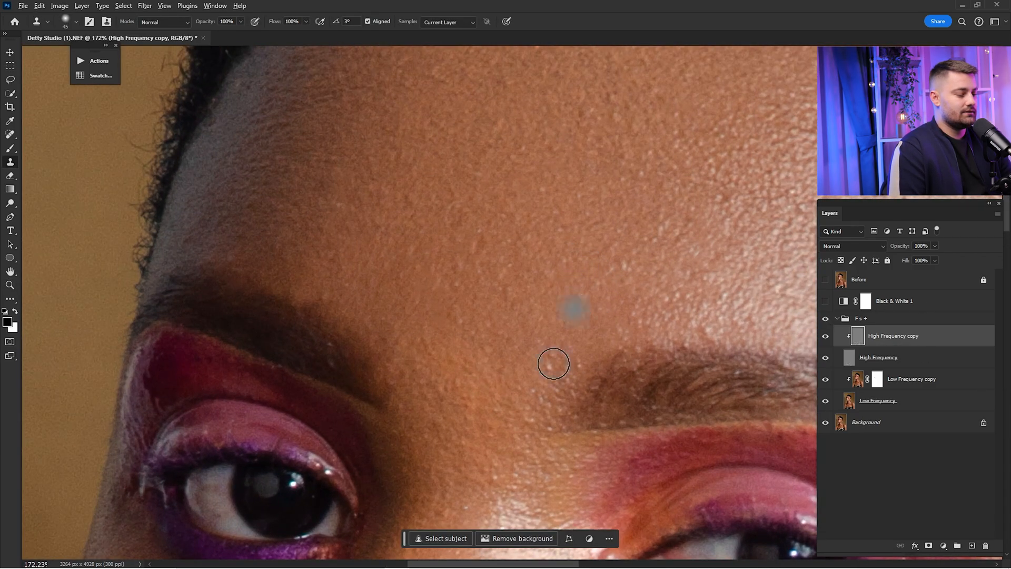
{"action": "left_click_drag", "start_coordinate": [716, 248], "coordinate": [295, 227]}
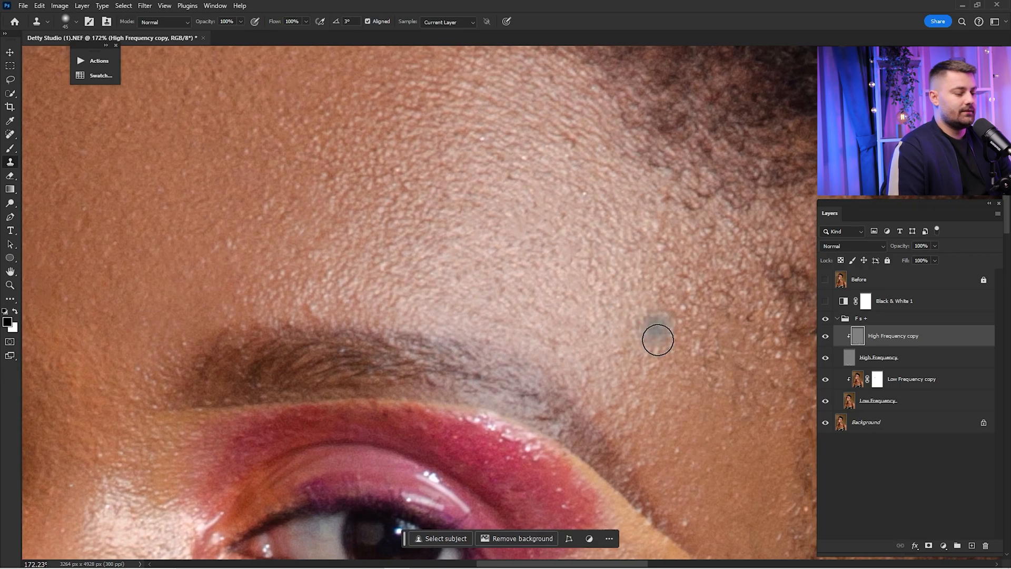
{"action": "left_click_drag", "start_coordinate": [650, 420], "coordinate": [627, 215]}
{"action": "left_click", "coordinate": [666, 260], "text": "alt"}
{"action": "left_click_drag", "start_coordinate": [665, 368], "coordinate": [665, 199]}
{"action": "left_click", "coordinate": [661, 277], "text": "alt"}
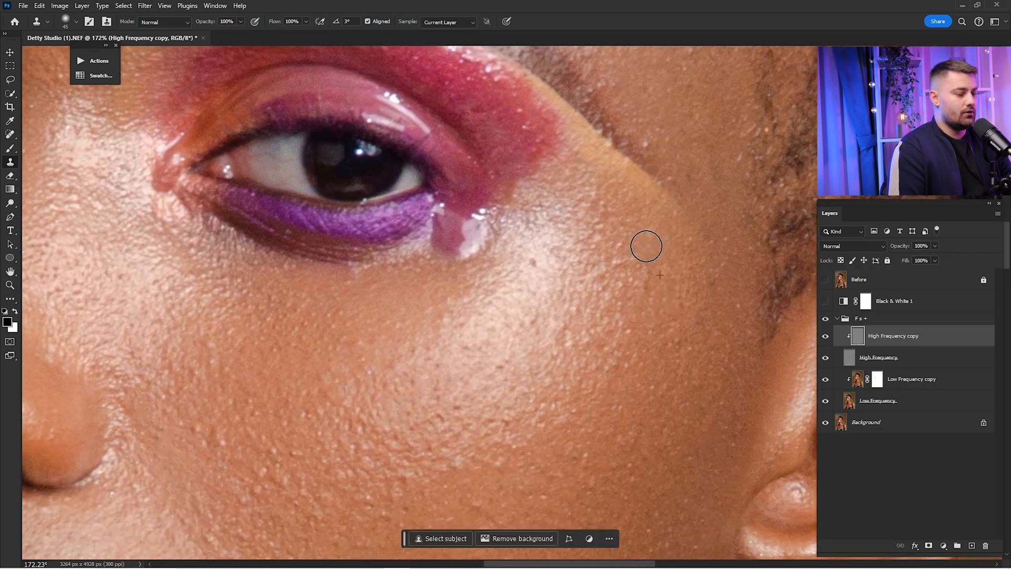
Resample nearby skin and clone its texture over the lit cheek below the eye and beside the nose
{"action": "left_click_drag", "start_coordinate": [528, 327], "coordinate": [635, 295]}
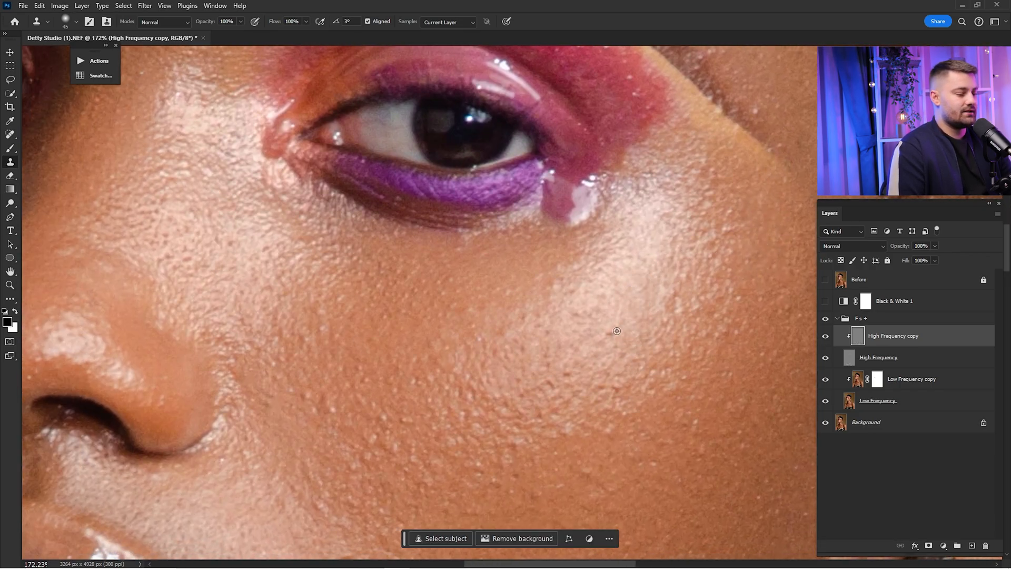
{"action": "left_click", "coordinate": [518, 360], "text": "alt"}
{"action": "mouse_move", "coordinate": [482, 341]}
{"action": "left_mouse_down"}
{"action": "mouse_move", "coordinate": [489, 352]}
{"action": "mouse_move", "coordinate": [642, 197]}
{"action": "left_mouse_up"}
{"action": "left_click", "coordinate": [472, 280], "text": "alt"}
{"action": "left_click_drag", "start_coordinate": [431, 270], "coordinate": [459, 271]}
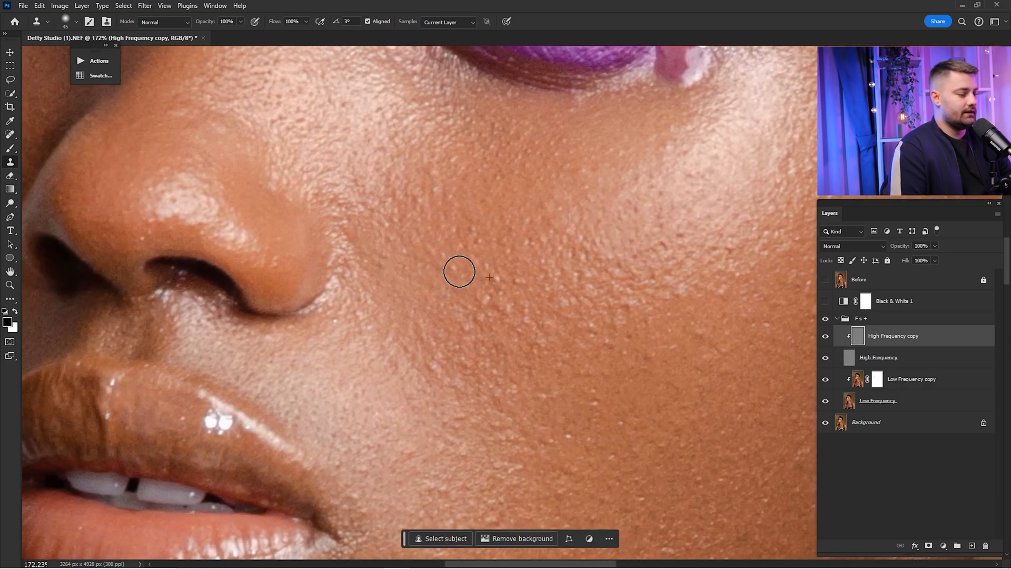
{"action": "left_click", "coordinate": [521, 337], "text": "alt"}
{"action": "left_click_drag", "start_coordinate": [471, 311], "coordinate": [471, 327]}
Clone sampled skin texture over the rough patches of the lower cheek between the nostril and mouth corner
{"action": "mouse_move", "coordinate": [653, 339]}
{"action": "left_mouse_down"}
{"action": "mouse_move", "coordinate": [578, 268]}
{"action": "mouse_move", "coordinate": [634, 284]}
{"action": "left_mouse_up"}
{"action": "left_click", "coordinate": [609, 342], "text": "alt"}
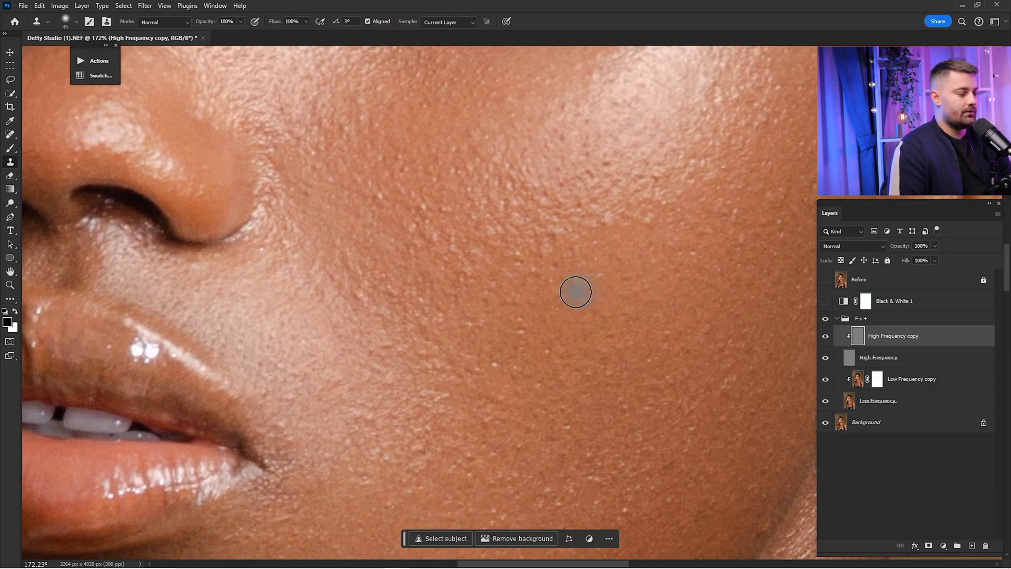
{"action": "left_click_drag", "start_coordinate": [520, 357], "coordinate": [612, 292]}
{"action": "left_click_drag", "start_coordinate": [513, 227], "coordinate": [650, 273]}
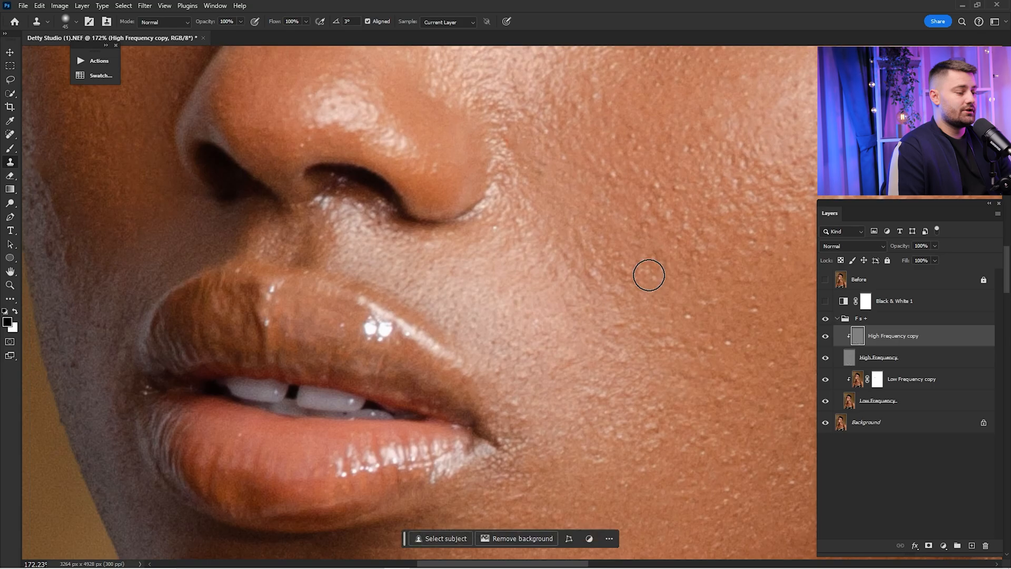
{"action": "left_click_drag", "start_coordinate": [599, 190], "coordinate": [542, 279]}
{"action": "left_click_drag", "start_coordinate": [636, 227], "coordinate": [545, 297]}
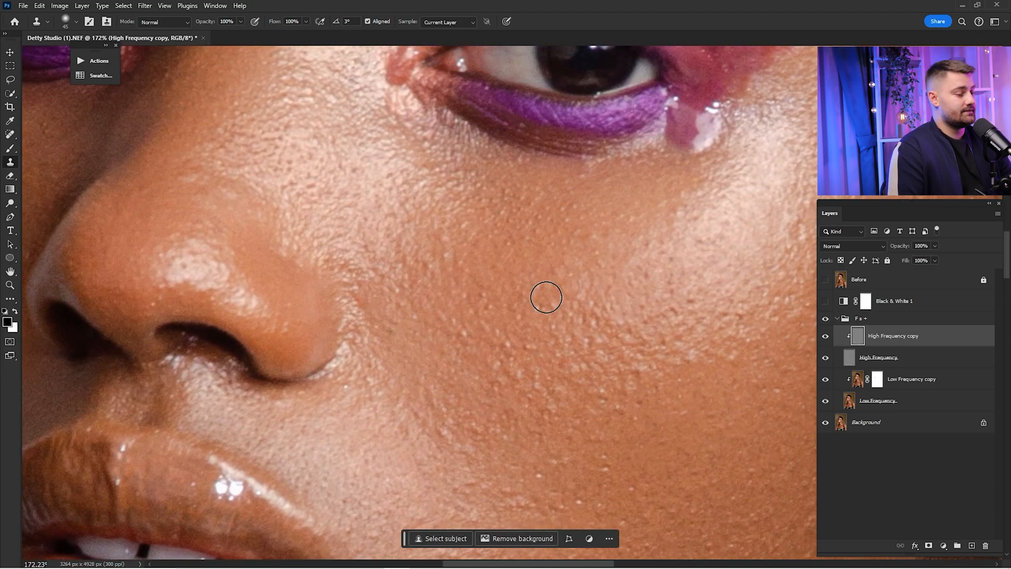
{"action": "left_click", "coordinate": [697, 261], "text": "alt"}
{"action": "mouse_move", "coordinate": [511, 262]}
{"action": "left_mouse_down"}
{"action": "mouse_move", "coordinate": [526, 222]}
{"action": "mouse_move", "coordinate": [538, 264]}
{"action": "mouse_move", "coordinate": [539, 230]}
{"action": "left_mouse_up"}
{"action": "key", "text": "ctrl+z"}
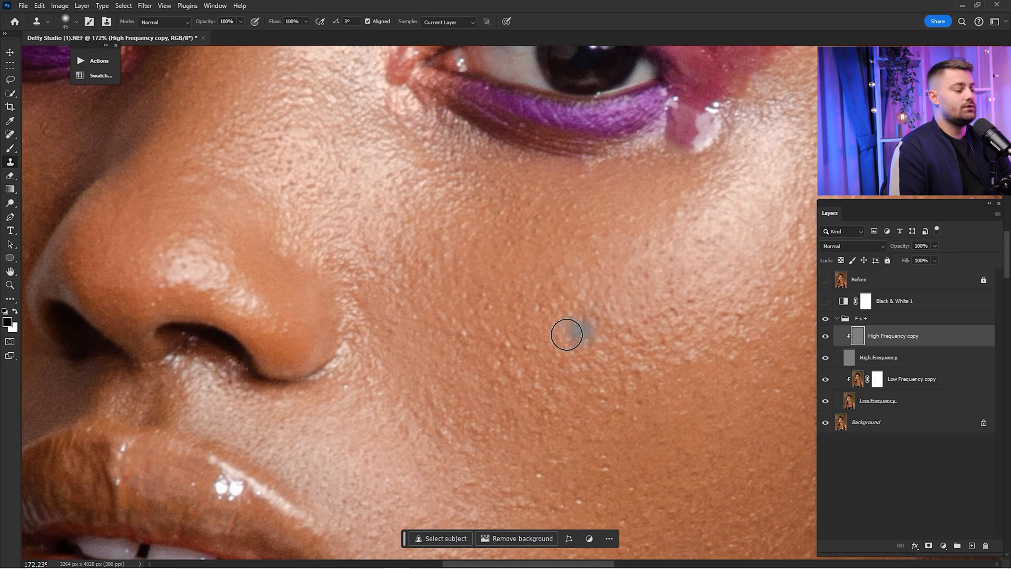
Resample the skin and clone its texture along the crease running from the nostril down the cheek
{"action": "left_click_drag", "start_coordinate": [463, 383], "coordinate": [578, 267]}
{"action": "left_click", "coordinate": [496, 330], "text": "alt"}
{"action": "mouse_move", "coordinate": [492, 290]}
{"action": "left_mouse_down"}
{"action": "mouse_move", "coordinate": [525, 296]}
{"action": "mouse_move", "coordinate": [584, 341]}
{"action": "left_mouse_up"}
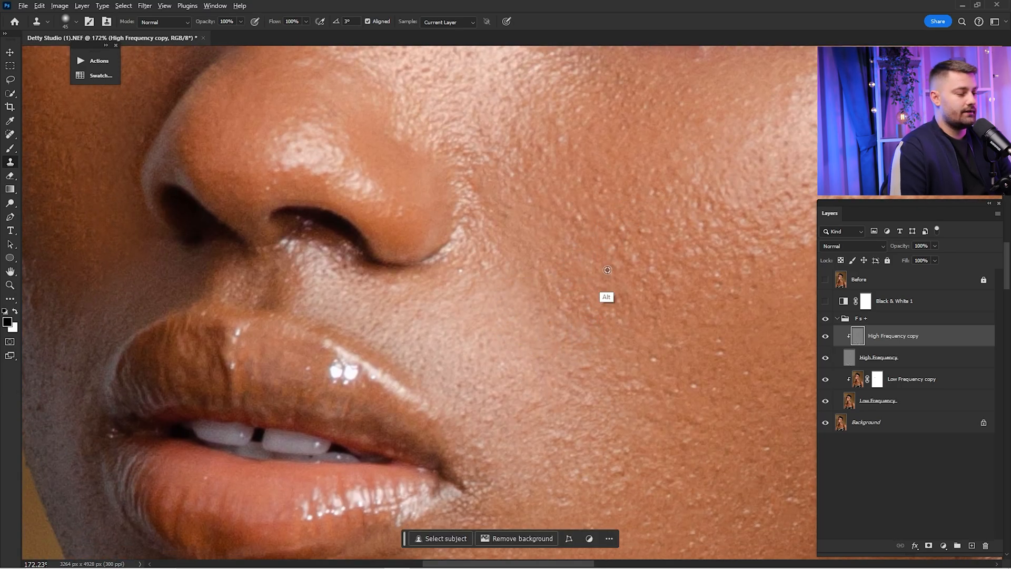
{"action": "left_click", "coordinate": [607, 269], "text": "alt"}
{"action": "left_click_drag", "start_coordinate": [626, 233], "coordinate": [563, 225]}
{"action": "left_click", "coordinate": [619, 369], "text": "alt"}
{"action": "left_click_drag", "start_coordinate": [659, 367], "coordinate": [595, 203]}
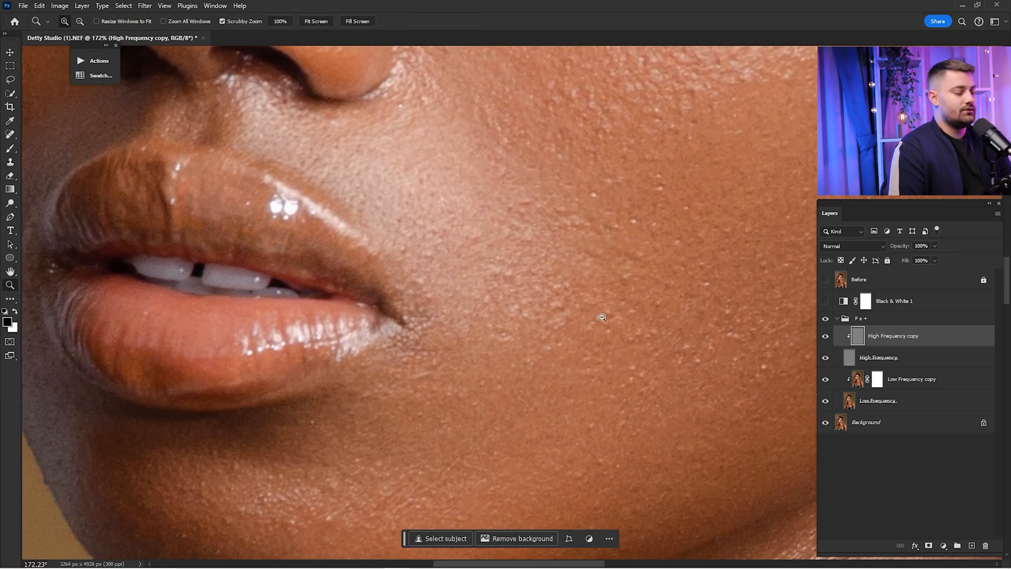
Clone sampled skin texture over the diagonal crease lines on the neck below the jaw
{"action": "left_click_drag", "start_coordinate": [617, 158], "coordinate": [574, 174]}
{"action": "left_click_drag", "start_coordinate": [708, 339], "coordinate": [626, 194]}
{"action": "left_click_drag", "start_coordinate": [674, 345], "coordinate": [722, 341]}
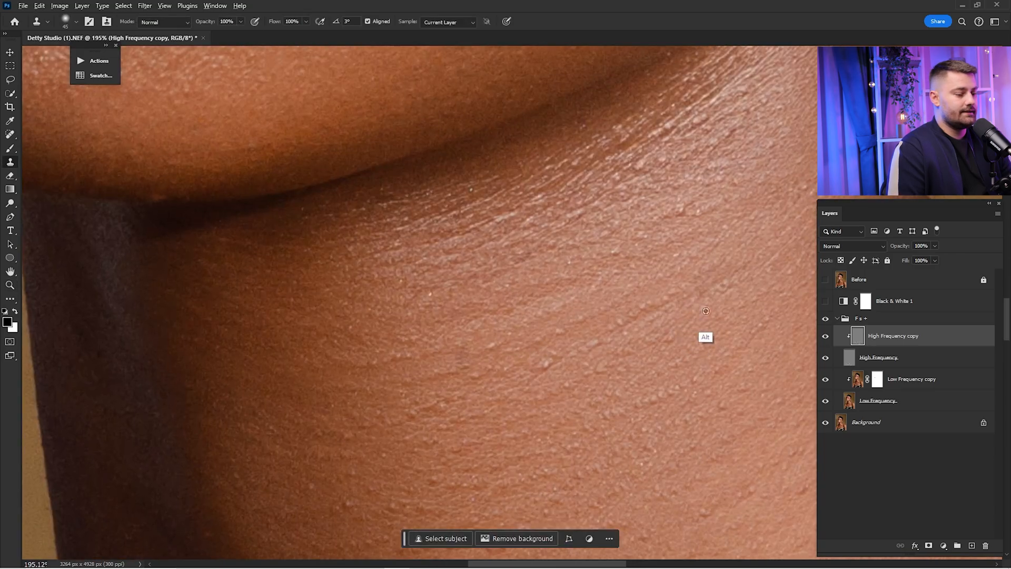
{"action": "left_click", "coordinate": [705, 338], "text": "alt"}
{"action": "left_click_drag", "start_coordinate": [722, 292], "coordinate": [482, 393]}
{"action": "left_click", "coordinate": [633, 303], "text": "alt"}
{"action": "mouse_move", "coordinate": [596, 329]}
{"action": "left_mouse_down"}
{"action": "mouse_move", "coordinate": [574, 324]}
{"action": "mouse_move", "coordinate": [400, 387]}
{"action": "left_mouse_up"}
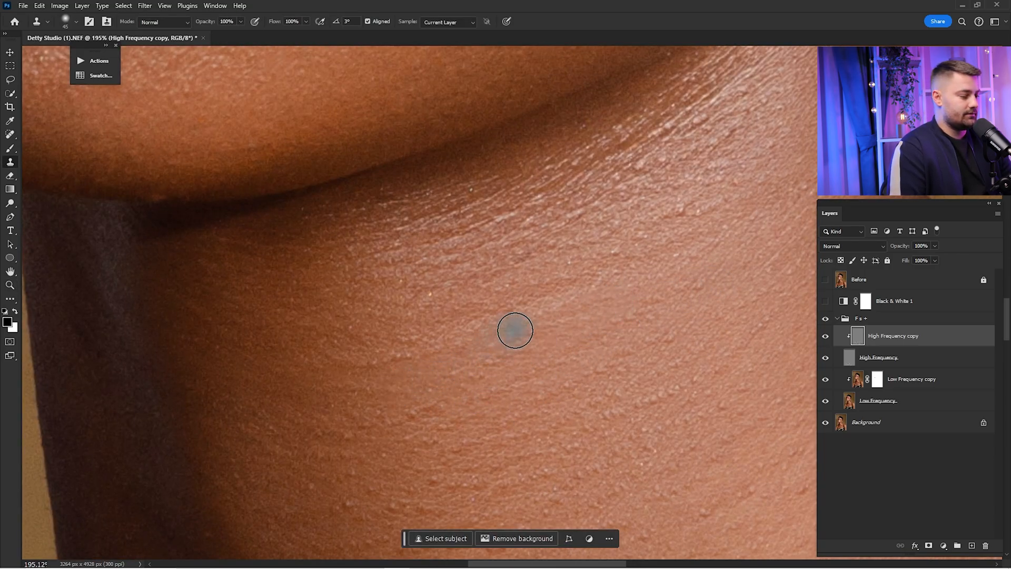
{"action": "left_click_drag", "start_coordinate": [514, 329], "coordinate": [424, 352]}
{"action": "left_click", "coordinate": [644, 295], "text": "alt"}
{"action": "left_click_drag", "start_coordinate": [581, 292], "coordinate": [532, 292]}
Even out the neck texture with the Clone Stamp, enlarging it to 70 px and lowering its opacity to 50%
{"action": "mouse_move", "coordinate": [653, 390]}
{"action": "left_mouse_down"}
{"action": "mouse_move", "coordinate": [646, 231]}
{"action": "mouse_move", "coordinate": [600, 258]}
{"action": "left_mouse_up"}
{"action": "left_click_drag", "start_coordinate": [652, 176], "coordinate": [671, 197]}
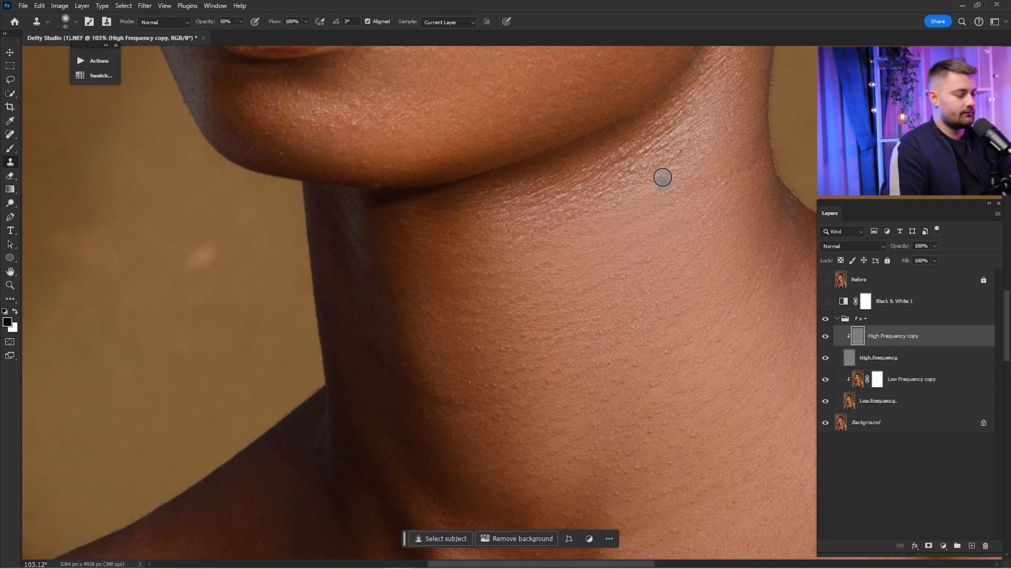
{"action": "key", "text": "bracketright"}
{"action": "key", "text": "bracketright"}
{"action": "key", "text": "bracketright"}
{"action": "key", "text": "5"}
{"action": "left_click", "coordinate": [509, 297], "text": "alt"}
{"action": "scroll", "coordinate": [670, 263], "scroll_direction": "down", "scroll_amount": 4}
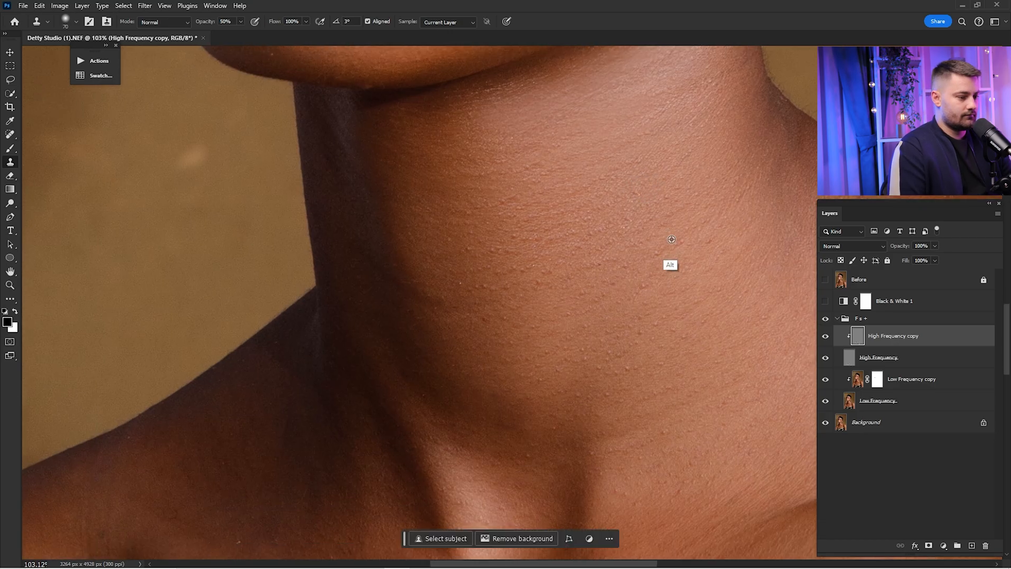
Restore the Clone Stamp opacity to 100% and resample skin near the shoulder to retouch the lower neck texture
{"action": "scroll", "coordinate": [655, 277], "scroll_direction": "down", "scroll_amount": 5}
{"action": "scroll", "coordinate": [647, 242], "scroll_direction": "up", "scroll_amount": 4}
{"action": "key", "text": "0"}
{"action": "left_click", "coordinate": [728, 225], "text": "alt"}
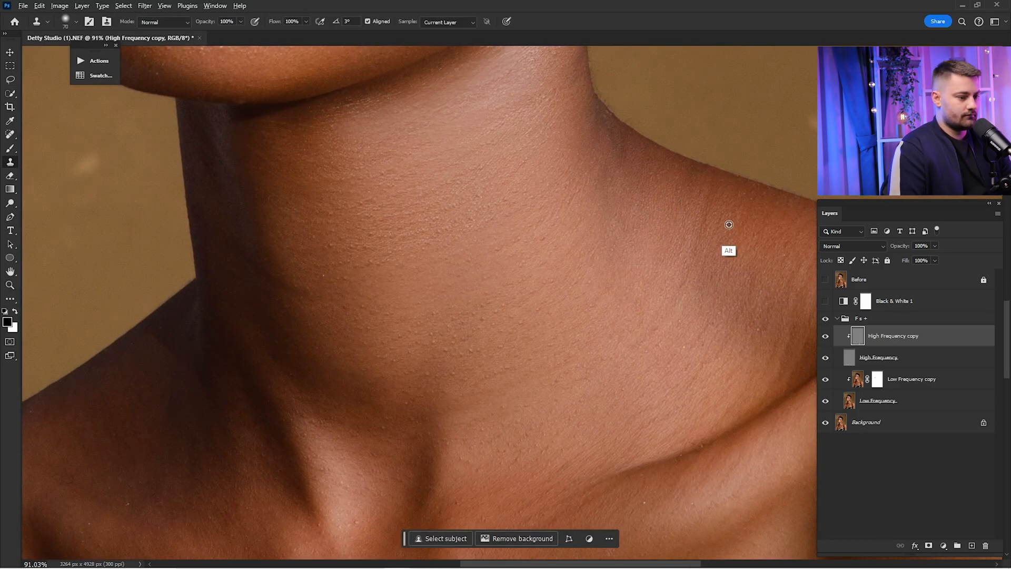
{"action": "scroll", "coordinate": [677, 296], "scroll_direction": "down", "scroll_amount": 6}
{"action": "scroll", "coordinate": [642, 357], "scroll_direction": "up", "scroll_amount": 2}
Clone skin texture over the remaining blemishes around the nose, cheek and upper forehead with a 40 px Clone Stamp
{"action": "scroll", "coordinate": [553, 335], "scroll_direction": "up", "scroll_amount": 5}
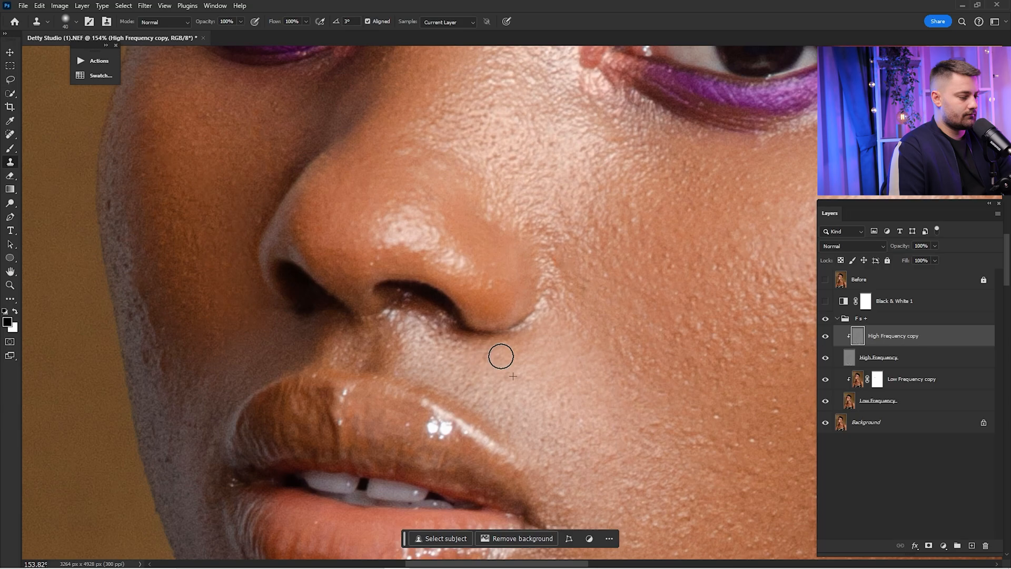
{"action": "scroll", "coordinate": [681, 327], "scroll_direction": "down", "scroll_amount": 5}
{"action": "scroll", "coordinate": [562, 198], "scroll_direction": "up", "scroll_amount": 5}
{"action": "scroll", "coordinate": [562, 198], "scroll_direction": "down", "scroll_amount": 3}
{"action": "left_click", "coordinate": [643, 240], "text": "alt"}
{"action": "left_click", "coordinate": [609, 219]}
{"action": "left_click", "coordinate": [555, 128], "text": "alt"}
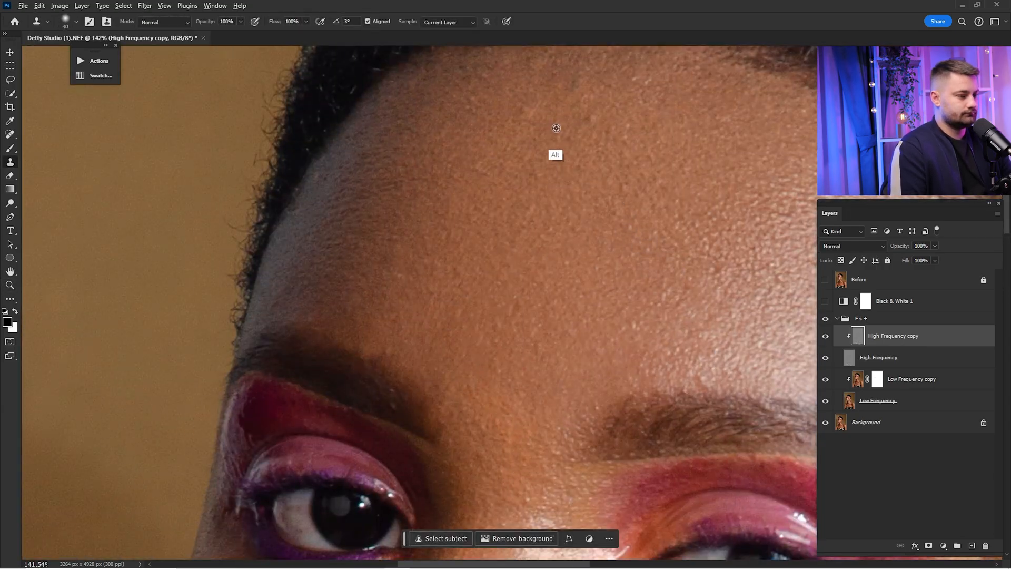
{"action": "left_click_drag", "start_coordinate": [573, 105], "coordinate": [573, 92]}
{"action": "left_click", "coordinate": [554, 208], "text": "alt"}
Select the F s + group and compare the full portrait with the group on and off
{"action": "key", "text": "z"}
{"action": "key", "text": "ctrl+0"}
{"action": "left_click", "coordinate": [855, 320]}
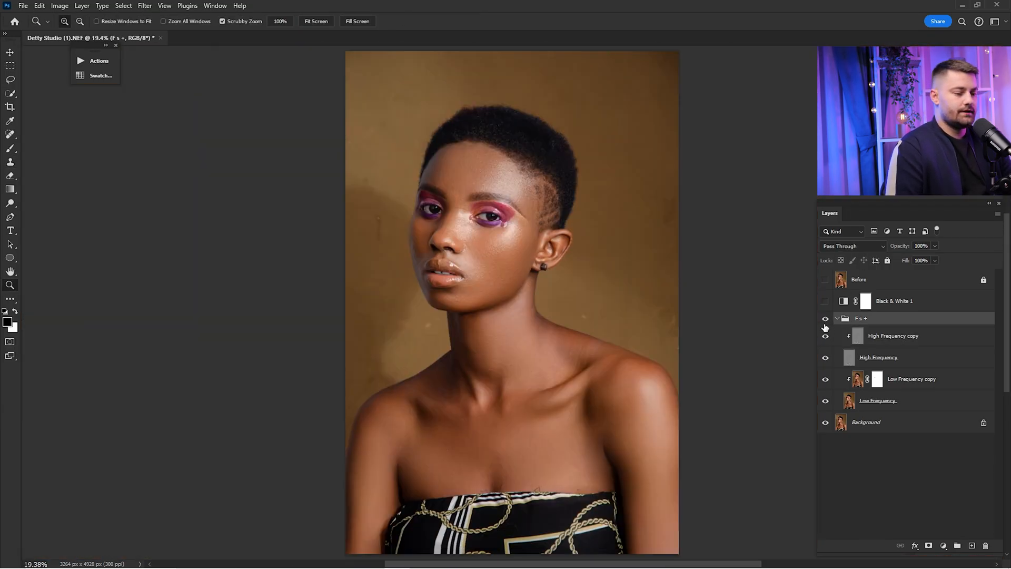
{"action": "left_click", "coordinate": [825, 320]}
{"action": "left_click", "coordinate": [827, 320]}
{"action": "left_click", "coordinate": [827, 319]}
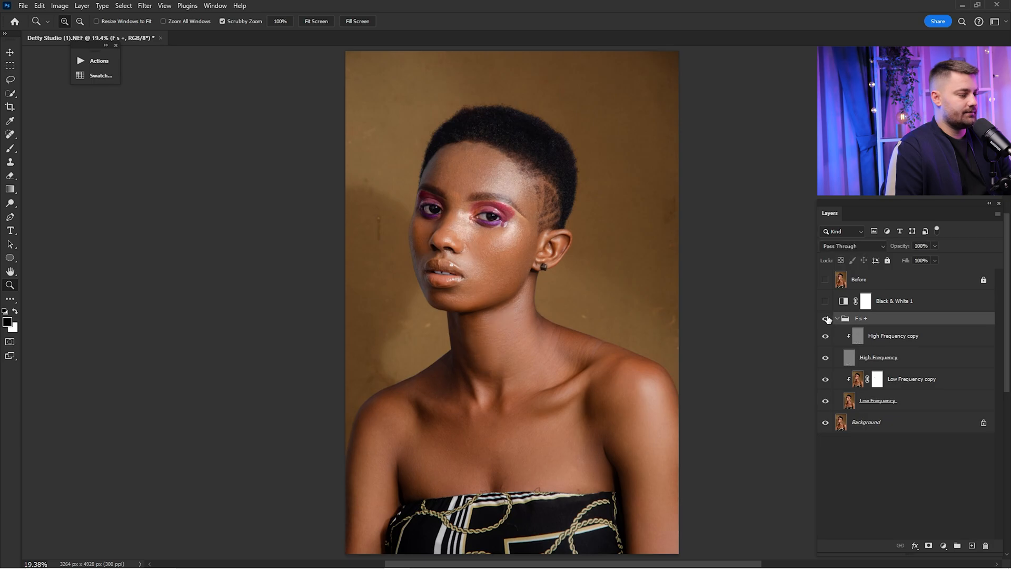
{"action": "left_click", "coordinate": [828, 319]}
{"action": "left_click", "coordinate": [831, 320]}
{"action": "left_click", "coordinate": [832, 320]}
{"action": "left_click", "coordinate": [826, 320]}
On the Low Frequency copy layer, blend the tones of the shaded cheek beside the nose with a 70 px Mixer Brush
{"action": "left_click_drag", "start_coordinate": [423, 237], "coordinate": [579, 277]}
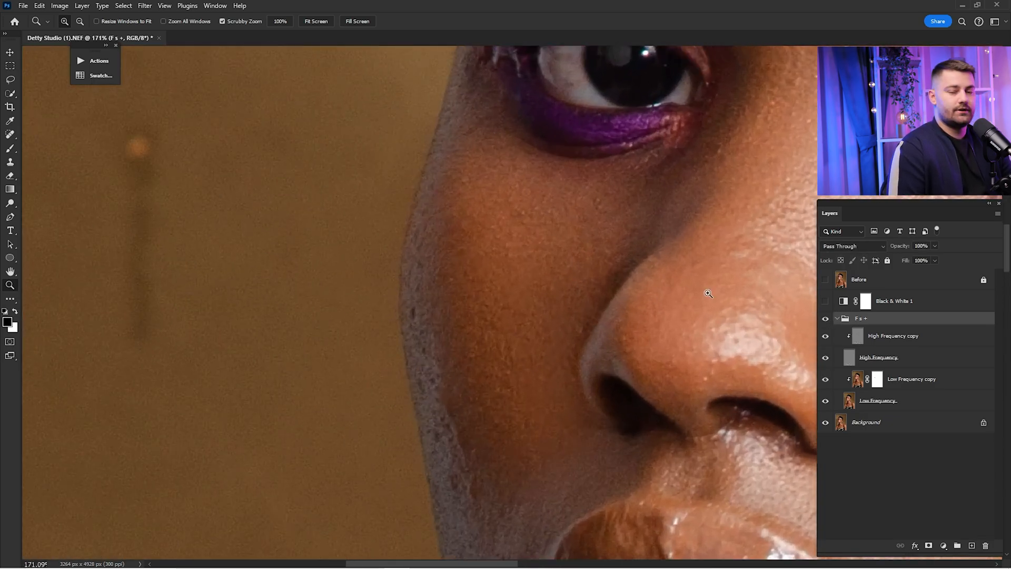
{"action": "left_click", "coordinate": [858, 384]}
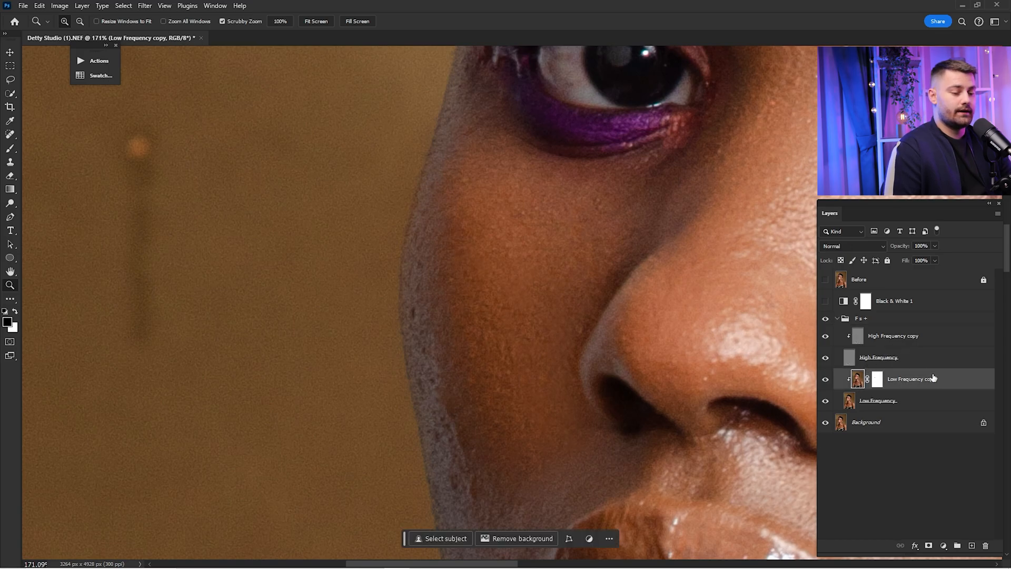
{"action": "left_click", "coordinate": [18, 149]}
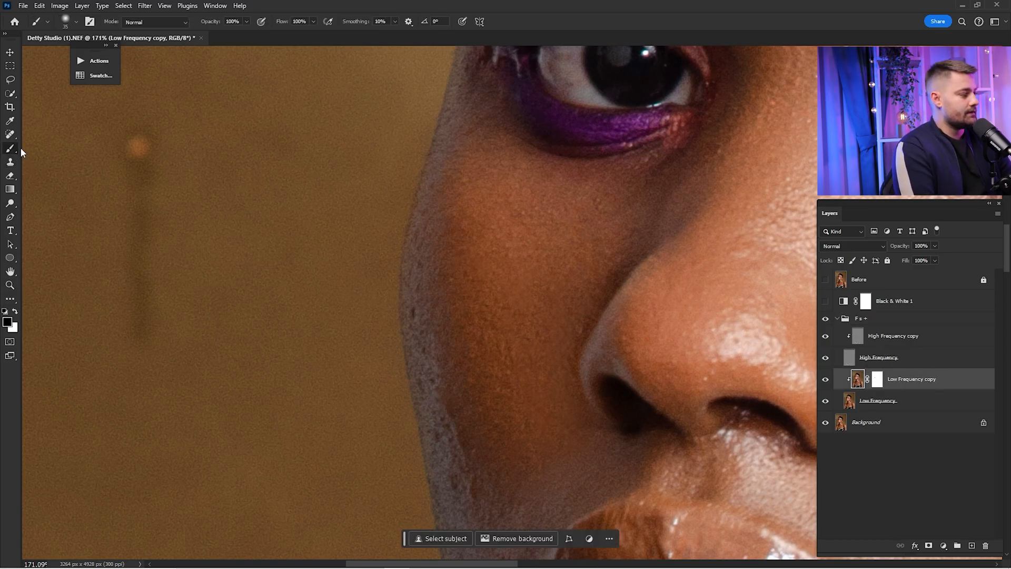
{"action": "right_click", "coordinate": [12, 150]}
{"action": "left_click", "coordinate": [48, 171]}
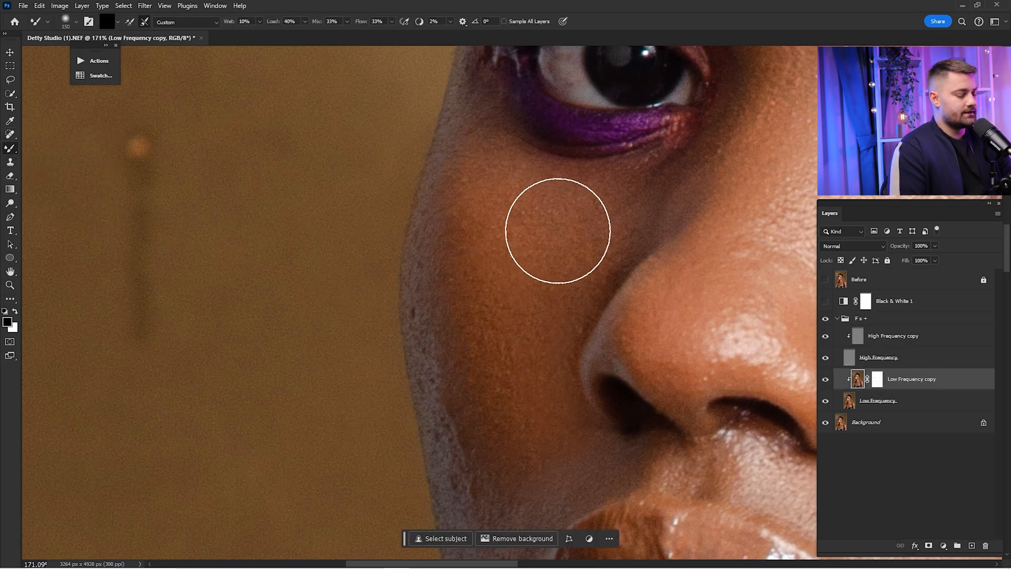
{"action": "key", "text": "bracketleft"}
{"action": "key", "text": "bracketleft"}
{"action": "key", "text": "bracketleft"}
{"action": "key", "text": "bracketleft"}
{"action": "left_click_drag", "start_coordinate": [578, 283], "coordinate": [609, 276]}
{"action": "mouse_move", "coordinate": [627, 236]}
{"action": "left_mouse_down"}
{"action": "mouse_move", "coordinate": [587, 262]}
{"action": "mouse_move", "coordinate": [582, 306]}
{"action": "mouse_move", "coordinate": [566, 239]}
{"action": "mouse_move", "coordinate": [580, 250]}
{"action": "mouse_move", "coordinate": [580, 303]}
{"action": "mouse_move", "coordinate": [553, 373]}
{"action": "mouse_move", "coordinate": [575, 300]}
{"action": "mouse_move", "coordinate": [573, 254]}
{"action": "mouse_move", "coordinate": [568, 332]}
{"action": "left_mouse_up"}
Compare the shaded cheek and nose edge up close with the F s + group on and off
{"action": "left_click", "coordinate": [824, 319]}
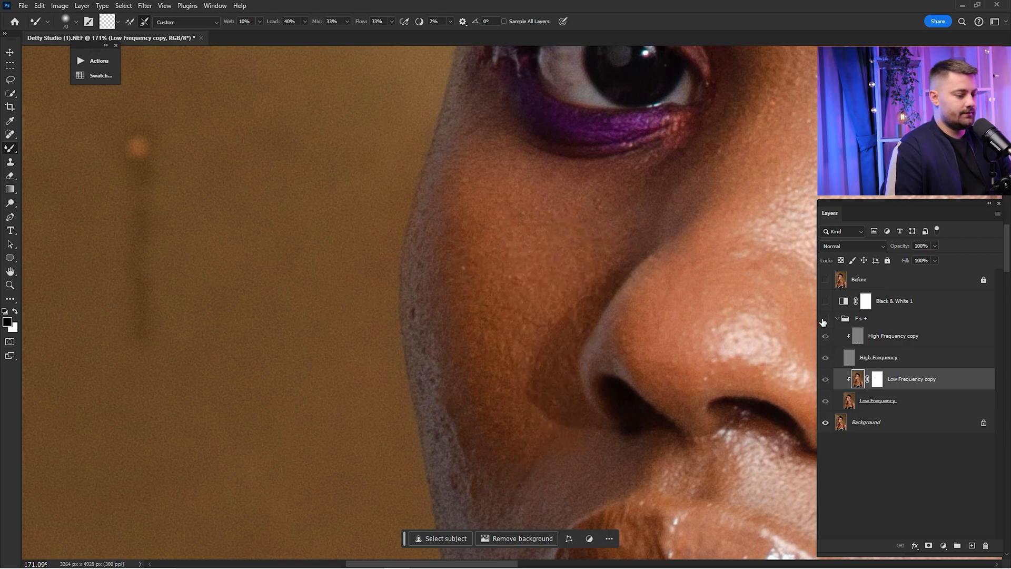
{"action": "left_click", "coordinate": [825, 320]}
{"action": "left_click", "coordinate": [825, 320]}
{"action": "left_click", "coordinate": [825, 319]}
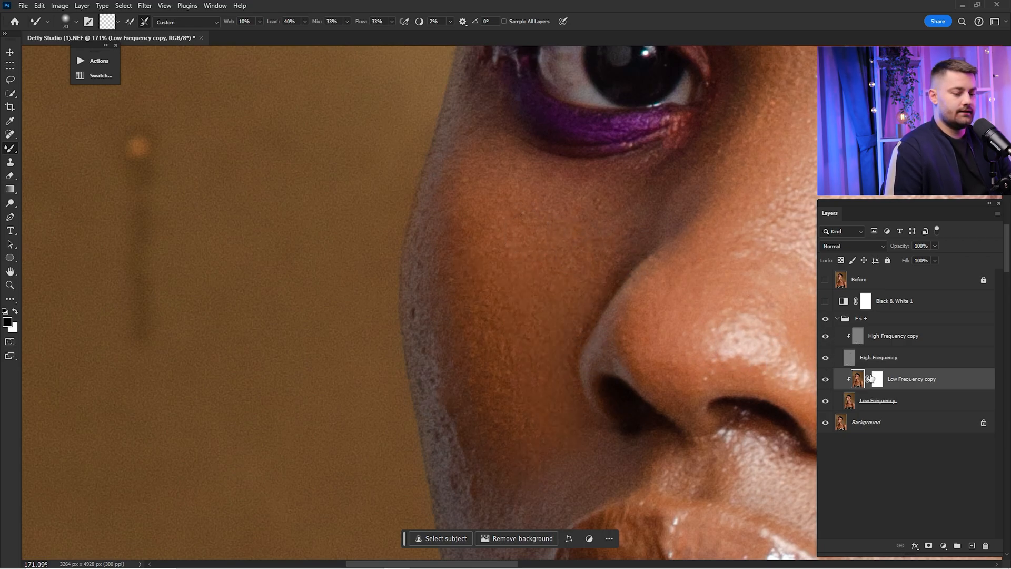
Activate the Low Frequency copy layer's mask and switch to the regular Brush tool
{"action": "left_click", "coordinate": [877, 380]}
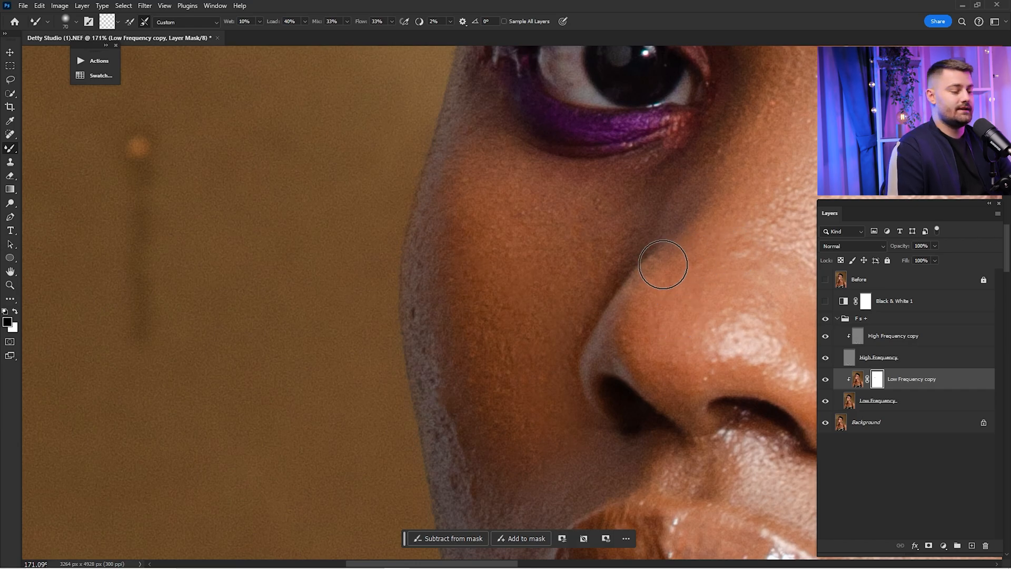
{"action": "key", "text": "shift+b"}
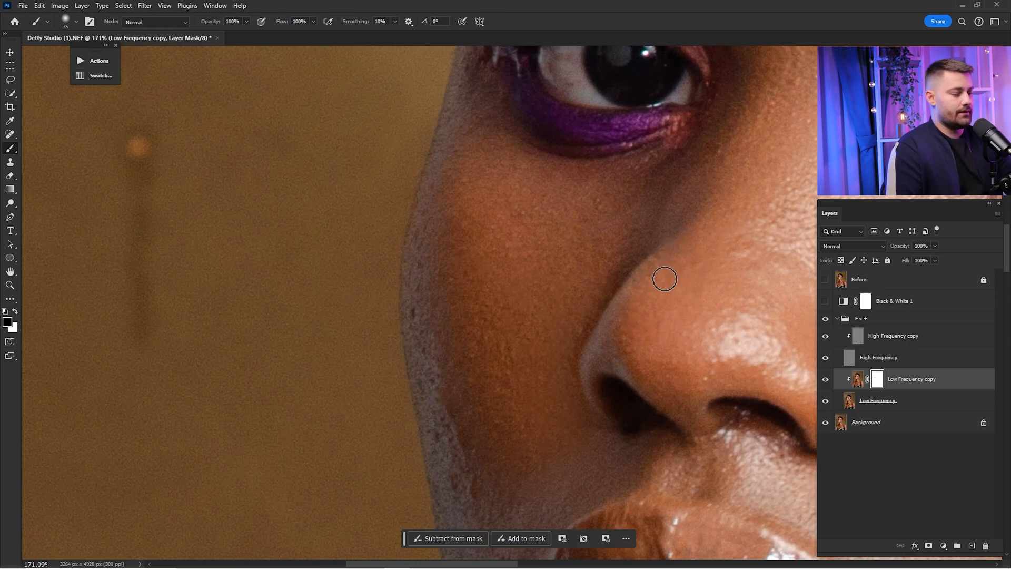
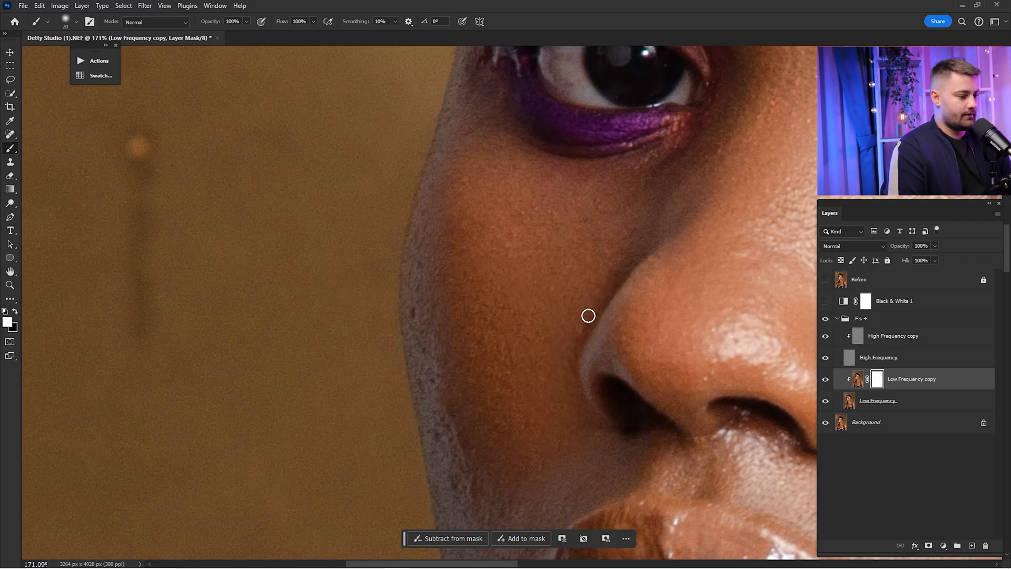
Compare the Low Frequency copy layer on and off while the High Frequency layer is hidden, and show both again
{"action": "left_click", "coordinate": [825, 358]}
{"action": "left_click", "coordinate": [826, 378]}
{"action": "left_click", "coordinate": [826, 379]}
{"action": "left_click", "coordinate": [826, 378]}
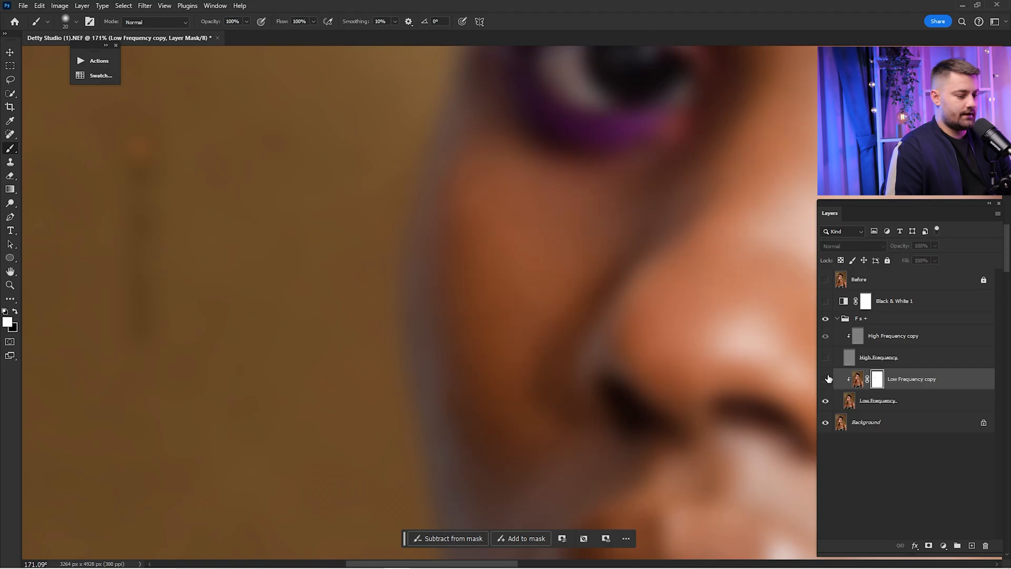
{"action": "left_click", "coordinate": [826, 357]}
On the High Frequency copy layer, clone skin texture along the shaded edge of the nose with a 25 px Clone Stamp
{"action": "left_click", "coordinate": [864, 336]}
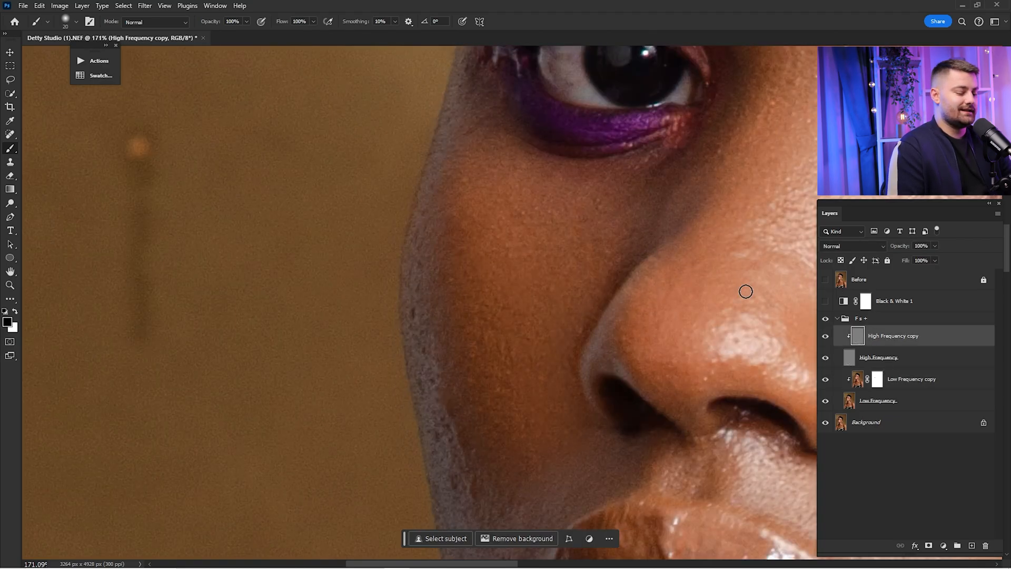
{"action": "left_click_drag", "start_coordinate": [586, 312], "coordinate": [607, 333]}
{"action": "key", "text": "s"}
{"action": "key", "text": "bracketleft"}
{"action": "key", "text": "bracketleft"}
{"action": "key", "text": "bracketleft"}
{"action": "key", "text": "bracketleft"}
{"action": "key", "text": "bracketleft"}
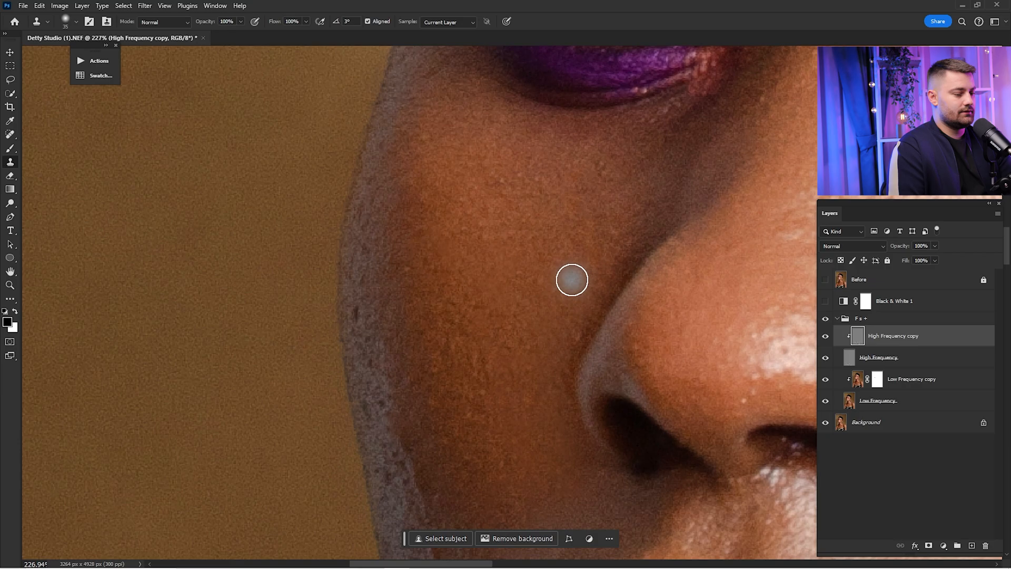
{"action": "left_click", "coordinate": [583, 261], "text": "alt"}
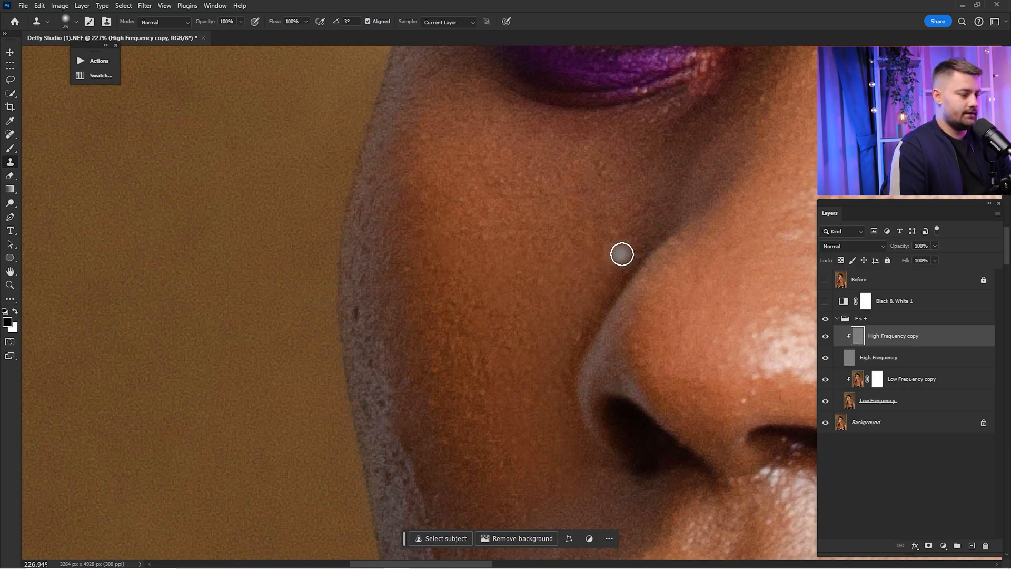
{"action": "left_click_drag", "start_coordinate": [621, 257], "coordinate": [610, 277]}
{"action": "left_click_drag", "start_coordinate": [570, 349], "coordinate": [562, 406]}
Clone clean skin texture over the shaded cheek beside the nose and below the eye on the High Frequency copy layer
{"action": "left_click", "coordinate": [585, 286], "text": "alt"}
{"action": "left_click_drag", "start_coordinate": [605, 280], "coordinate": [591, 292]}
{"action": "left_click", "coordinate": [580, 294], "text": "alt"}
{"action": "left_click_drag", "start_coordinate": [592, 246], "coordinate": [568, 290]}
{"action": "left_click", "coordinate": [606, 233], "text": "alt"}
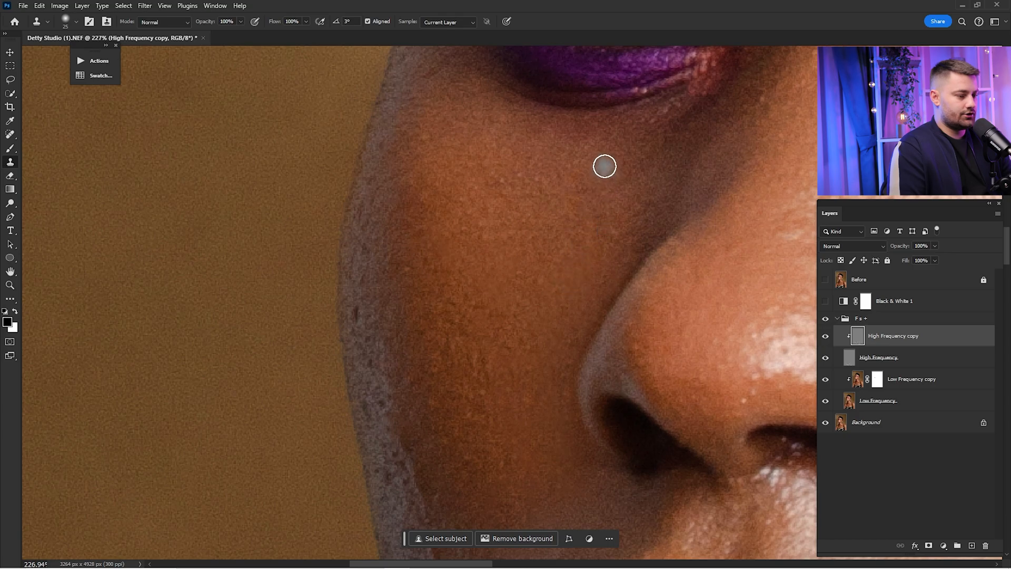
{"action": "left_click_drag", "start_coordinate": [604, 166], "coordinate": [582, 208]}
{"action": "left_click", "coordinate": [579, 275], "text": "alt"}
{"action": "left_click_drag", "start_coordinate": [613, 235], "coordinate": [601, 260]}
Compare the retouch up close and on the full portrait by toggling the F s + group, High Frequency copy and Before layers
{"action": "left_click", "coordinate": [825, 319]}
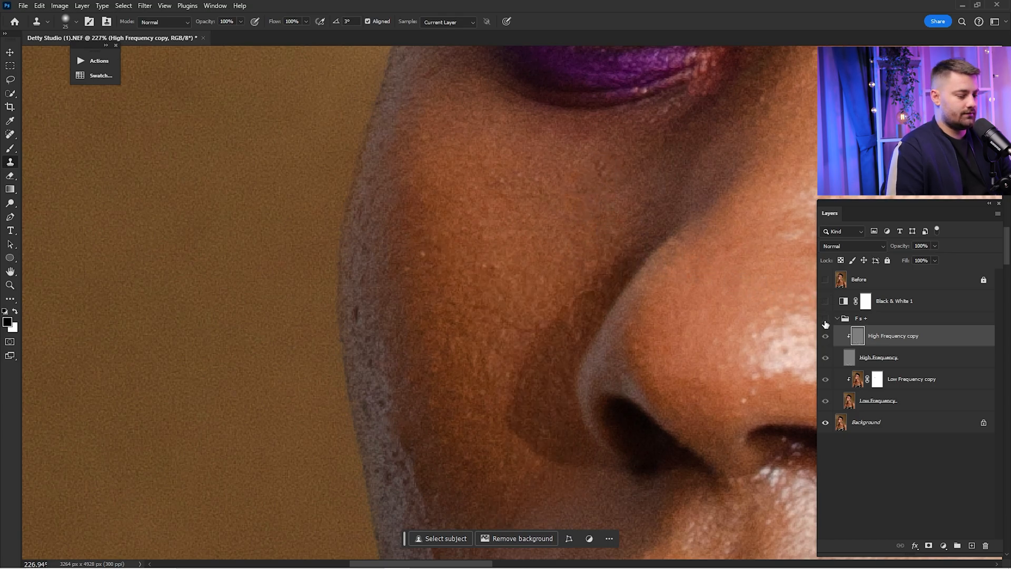
{"action": "left_click", "coordinate": [824, 319]}
{"action": "key", "text": "ctrl+0"}
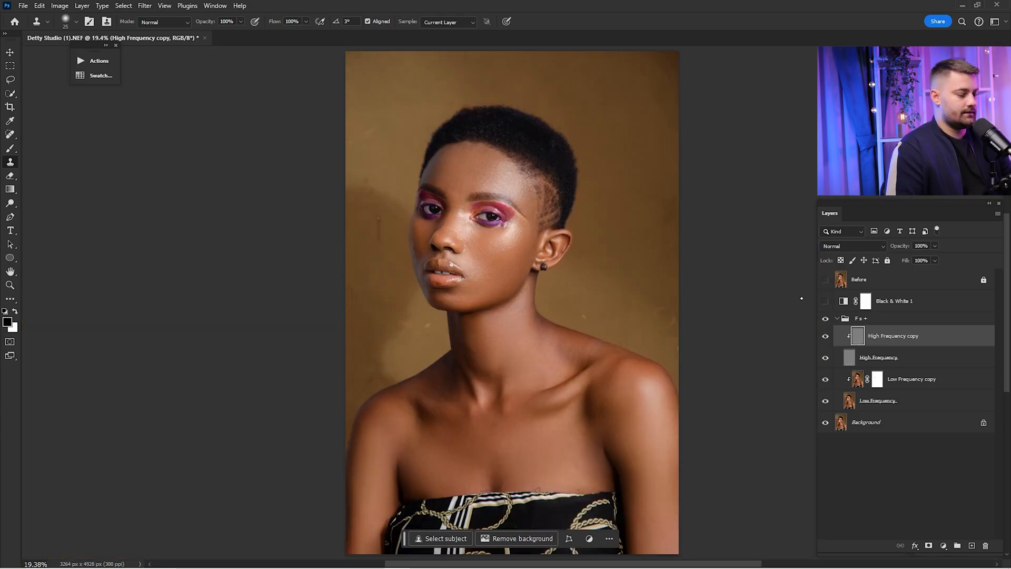
{"action": "left_click", "coordinate": [824, 334]}
{"action": "left_click", "coordinate": [825, 334]}
{"action": "left_click", "coordinate": [833, 282]}
{"action": "left_click", "coordinate": [824, 281]}
{"action": "left_click", "coordinate": [824, 282]}
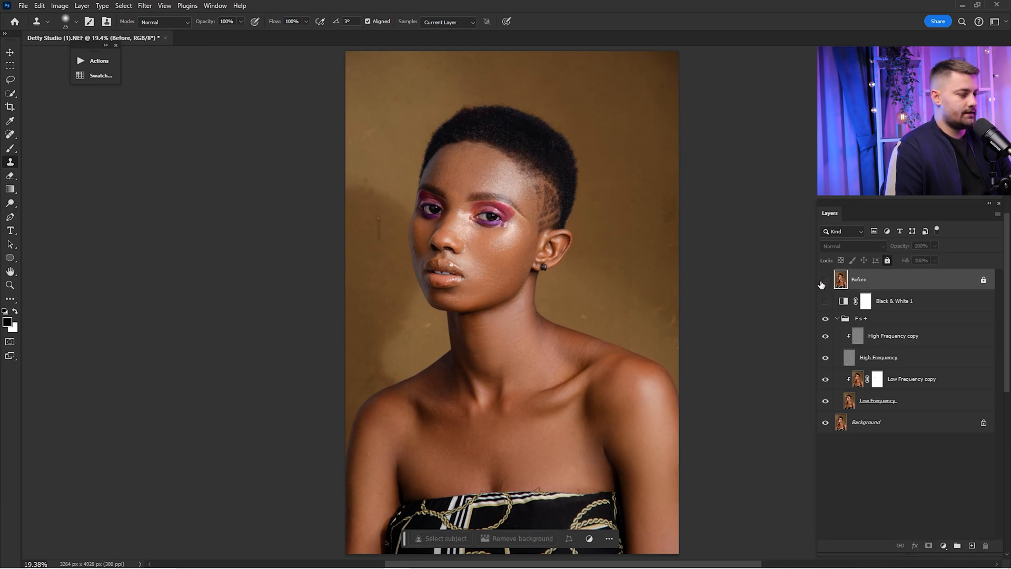
{"action": "left_click", "coordinate": [822, 283]}
{"action": "left_click", "coordinate": [823, 283]}
Collapse the F s + group and merge it with the Background layer
{"action": "left_click", "coordinate": [872, 321]}
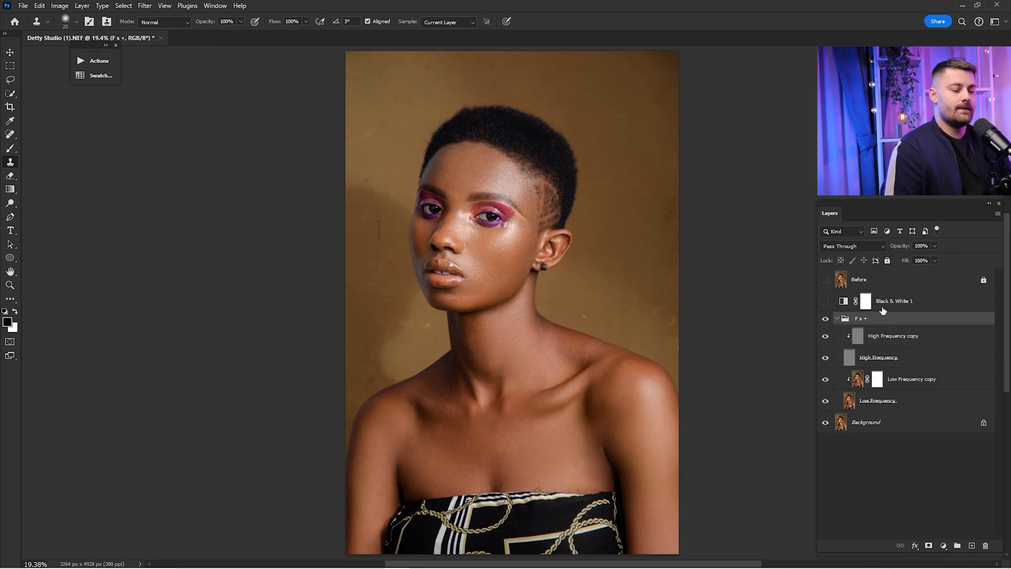
{"action": "left_click", "coordinate": [837, 319]}
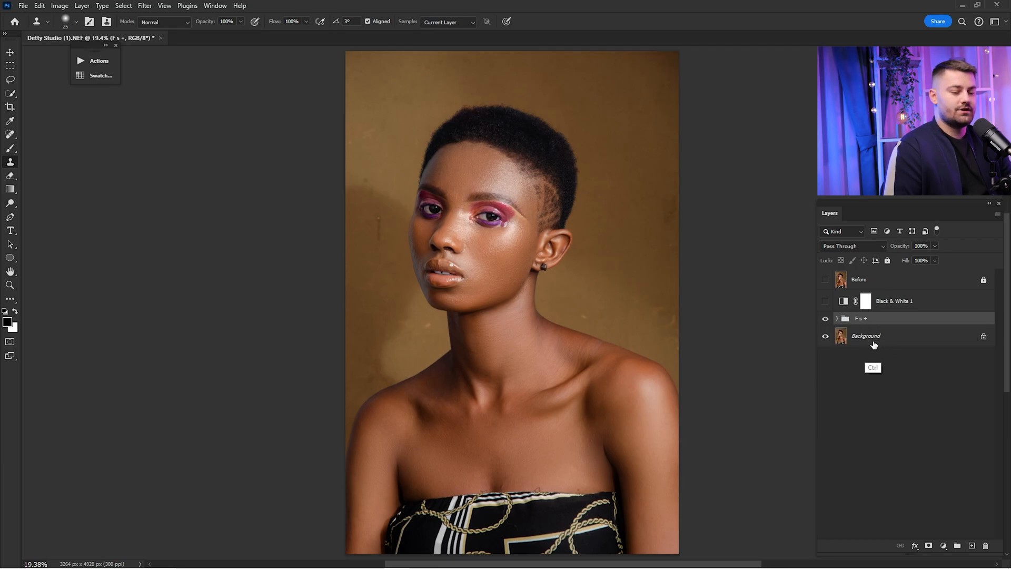
{"action": "left_click", "coordinate": [884, 336], "text": "ctrl"}
{"action": "right_click", "coordinate": [864, 326]}
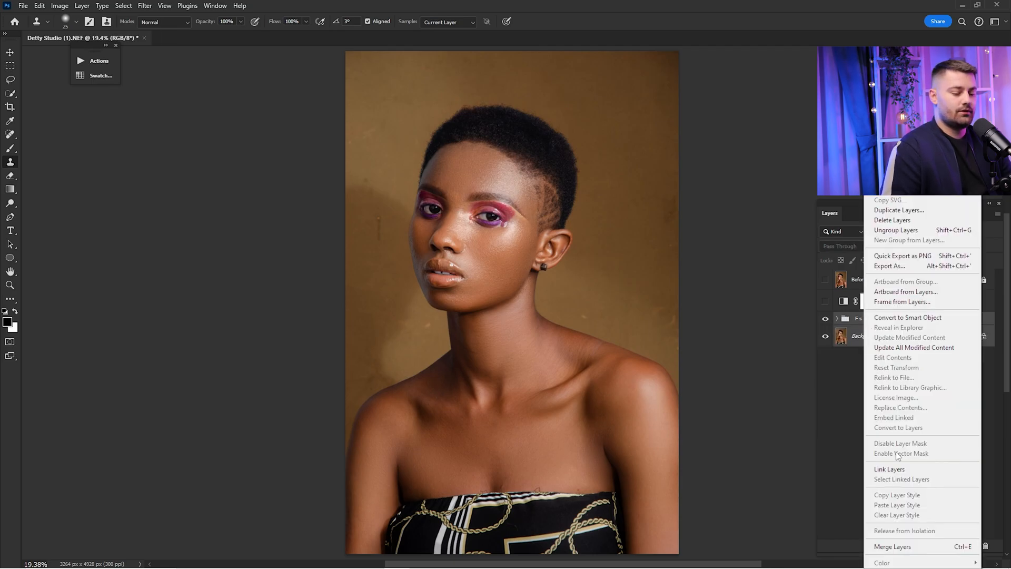
{"action": "left_click", "coordinate": [897, 546]}
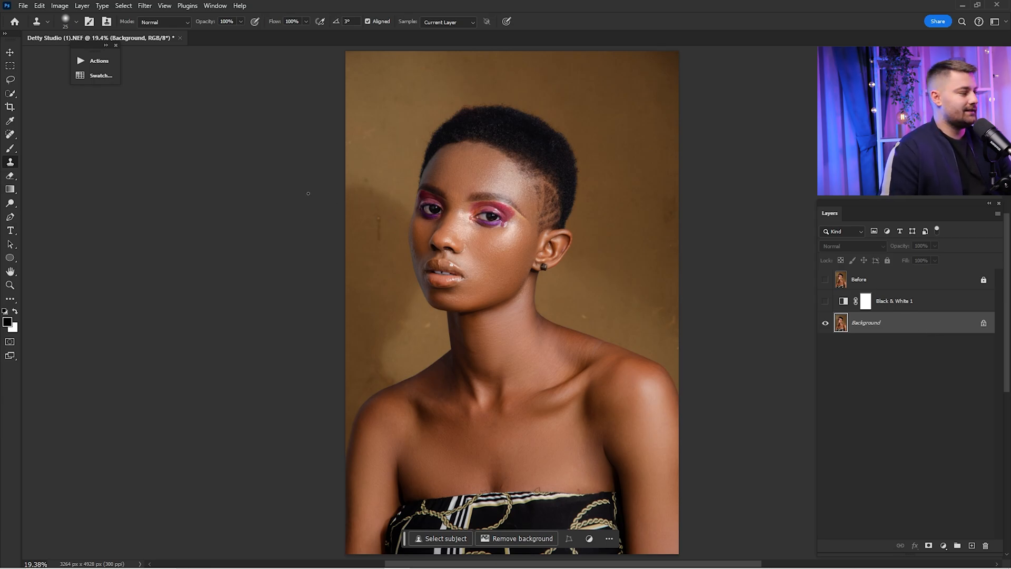
Show the recorded actions, collapse the 40 Premium Retouching Actions set and expand the MUA Retouching Actions / 2023 set
{"action": "left_click", "coordinate": [99, 63]}
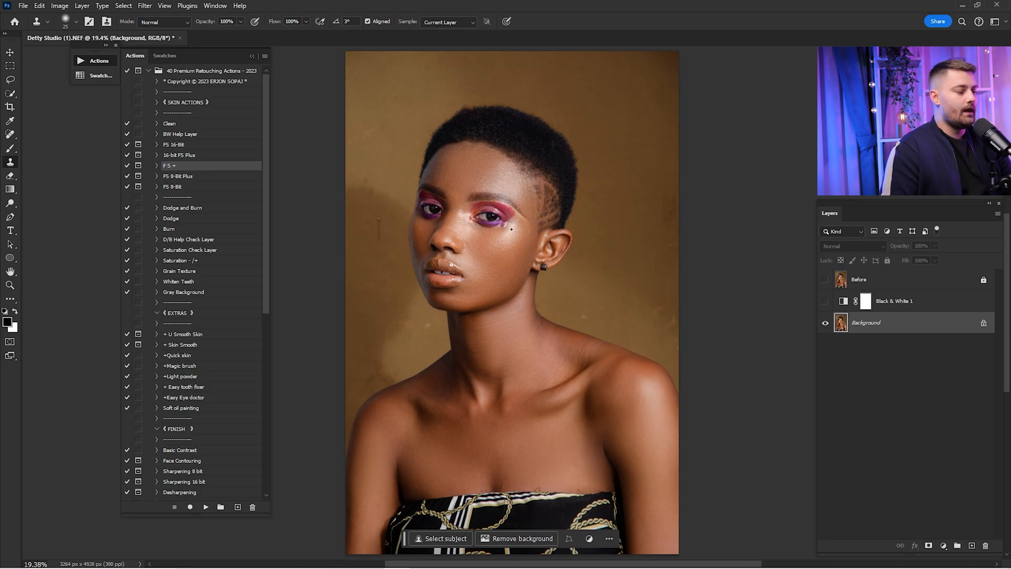
{"action": "left_click", "coordinate": [149, 71]}
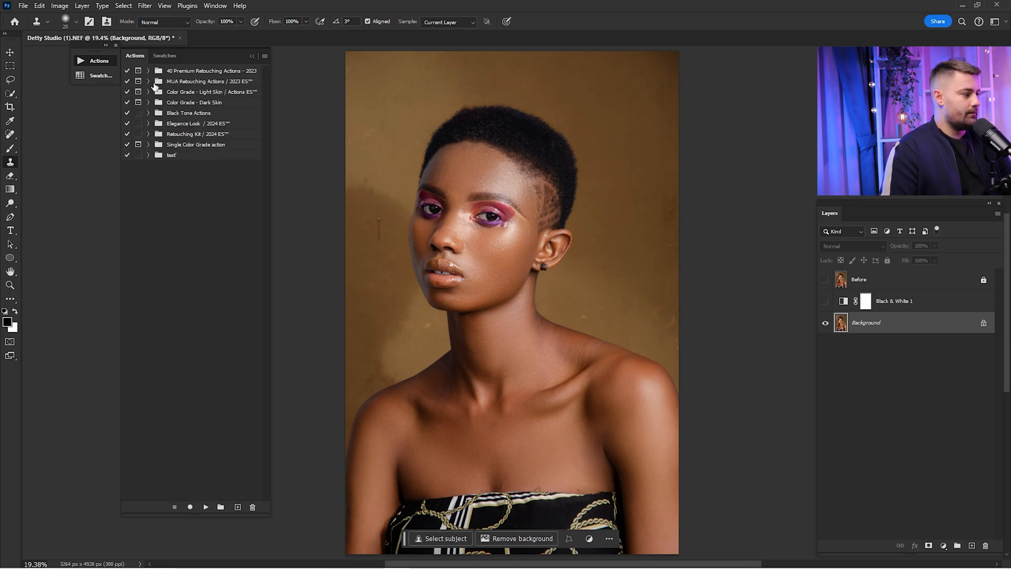
{"action": "left_click", "coordinate": [149, 82]}
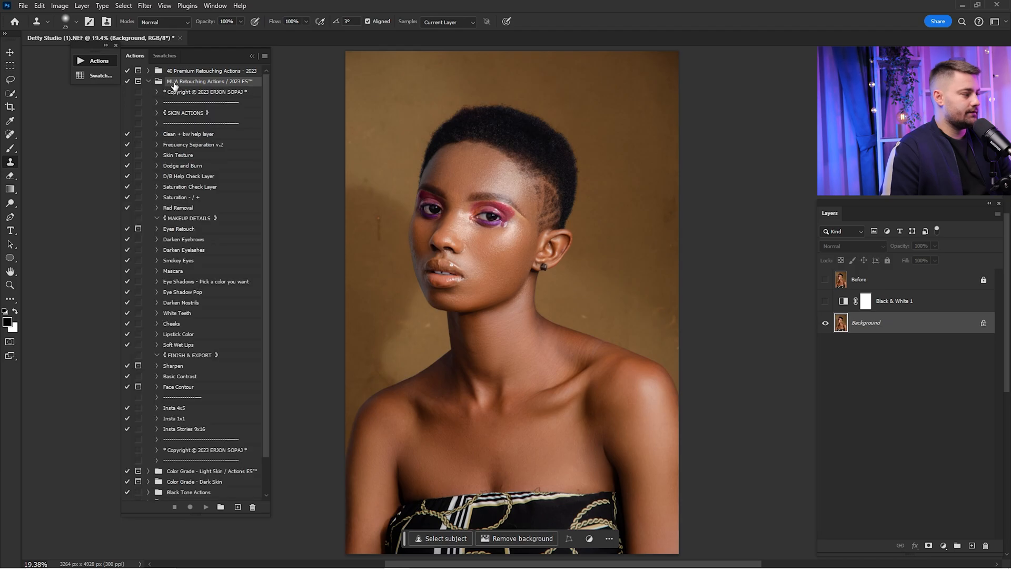
Look through the Makeup Details actions from Eyes Retouch to Eye Shadow Pop against a close view of the face
{"action": "left_click", "coordinate": [183, 220]}
{"action": "key", "text": "ctrl+space"}
{"action": "left_click_drag", "start_coordinate": [458, 213], "coordinate": [527, 216]}
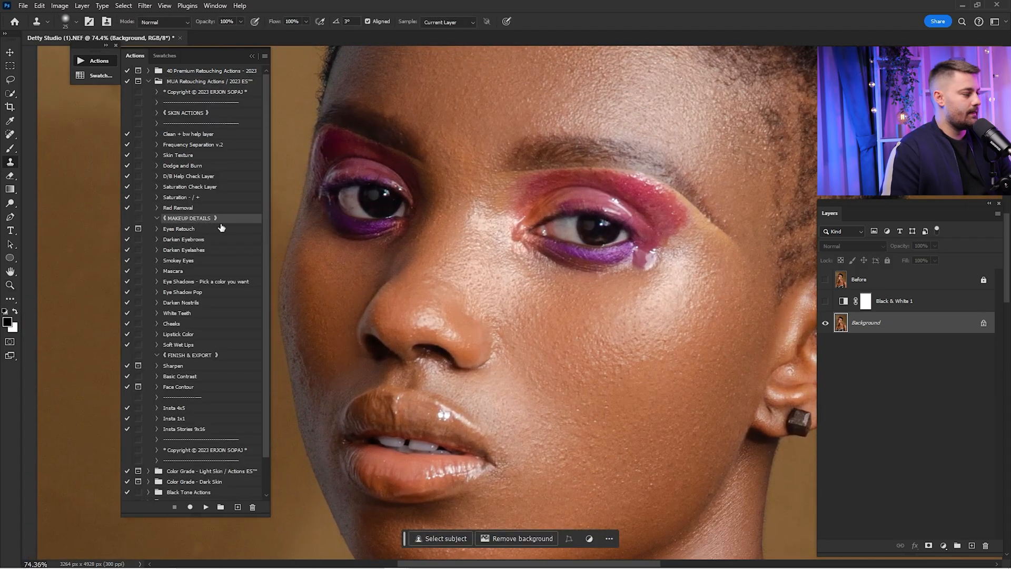
{"action": "left_click", "coordinate": [177, 230]}
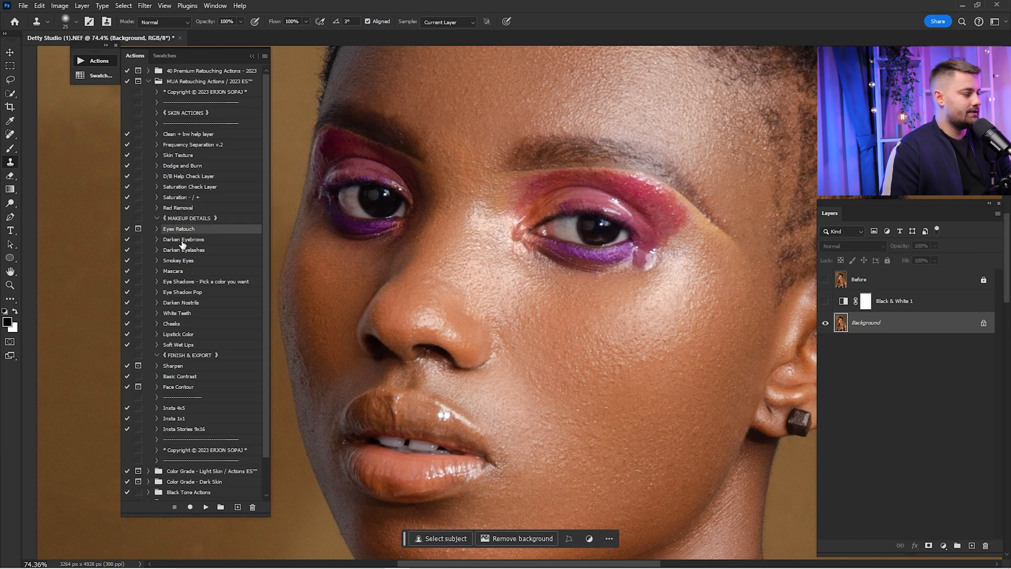
{"action": "left_click", "coordinate": [181, 241]}
{"action": "left_click", "coordinate": [183, 251]}
{"action": "left_click", "coordinate": [182, 261]}
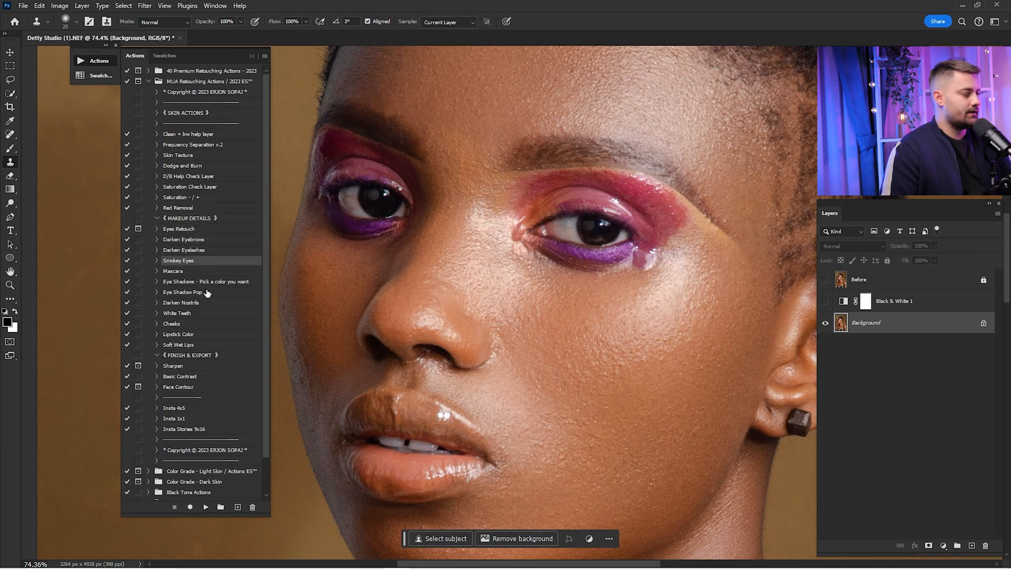
{"action": "left_click", "coordinate": [177, 273]}
{"action": "left_click", "coordinate": [181, 282]}
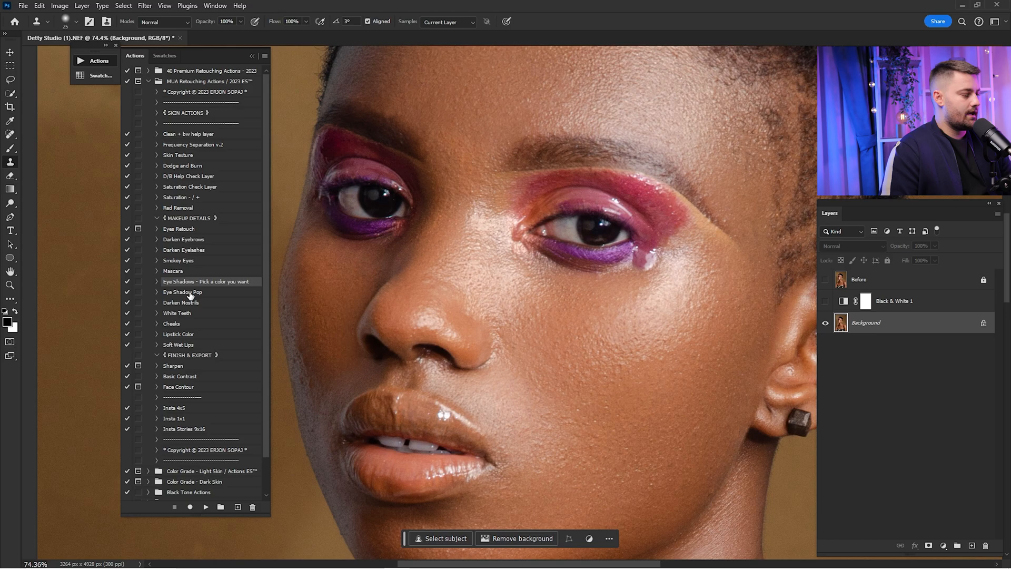
{"action": "left_click", "coordinate": [186, 294]}
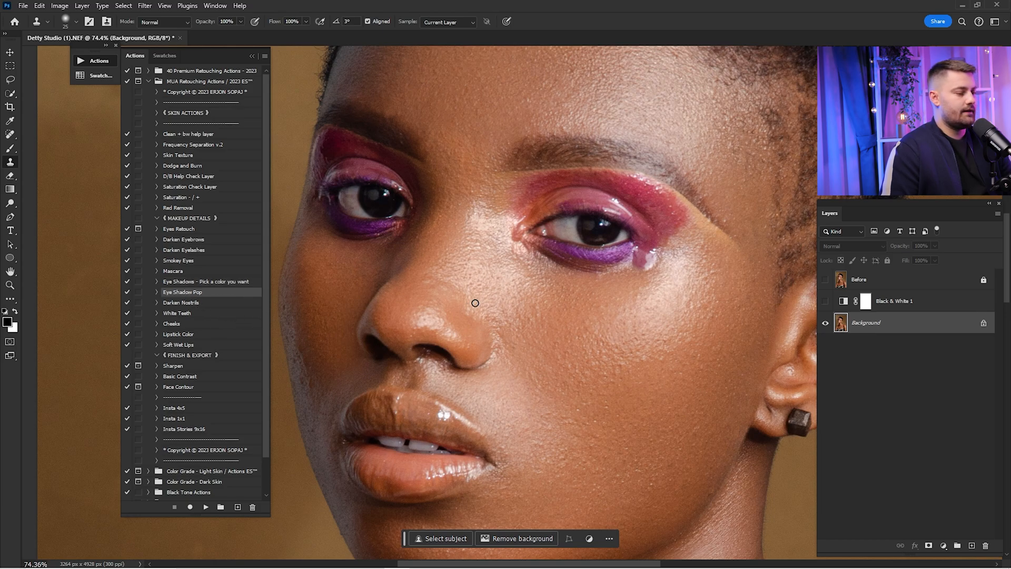
{"action": "left_click_drag", "start_coordinate": [475, 303], "coordinate": [476, 305]}
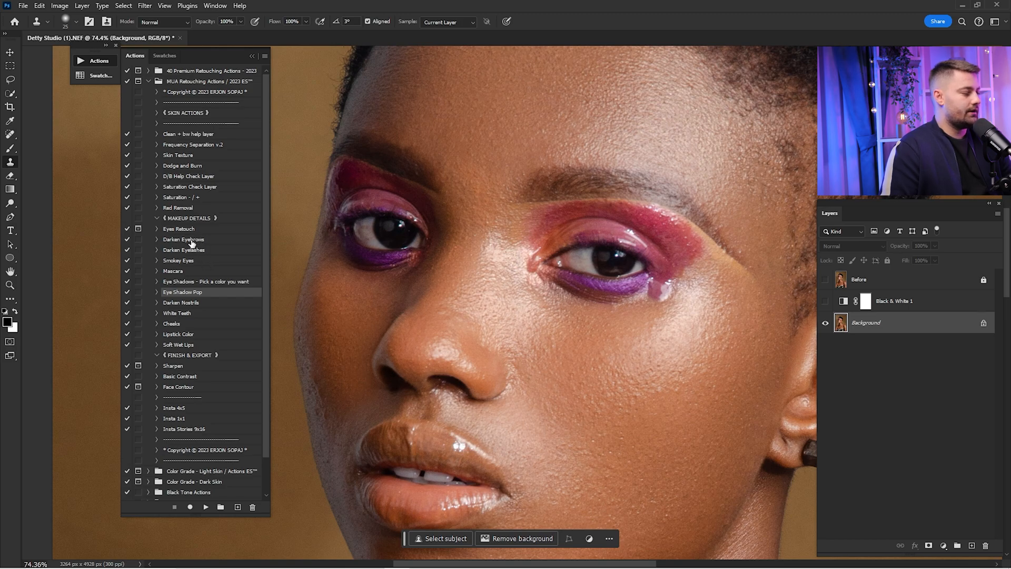
Run the Darken Eyebrows, Darken Eyelashes and Smokey Eyes actions to add their masked adjustment layers
{"action": "left_click", "coordinate": [192, 241]}
{"action": "left_click", "coordinate": [206, 507]}
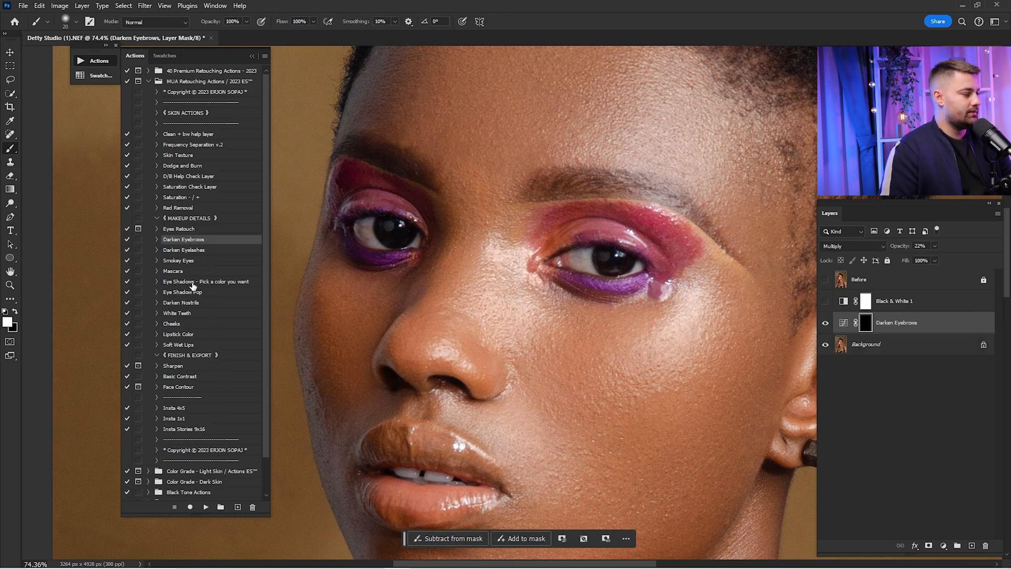
{"action": "left_click", "coordinate": [183, 252]}
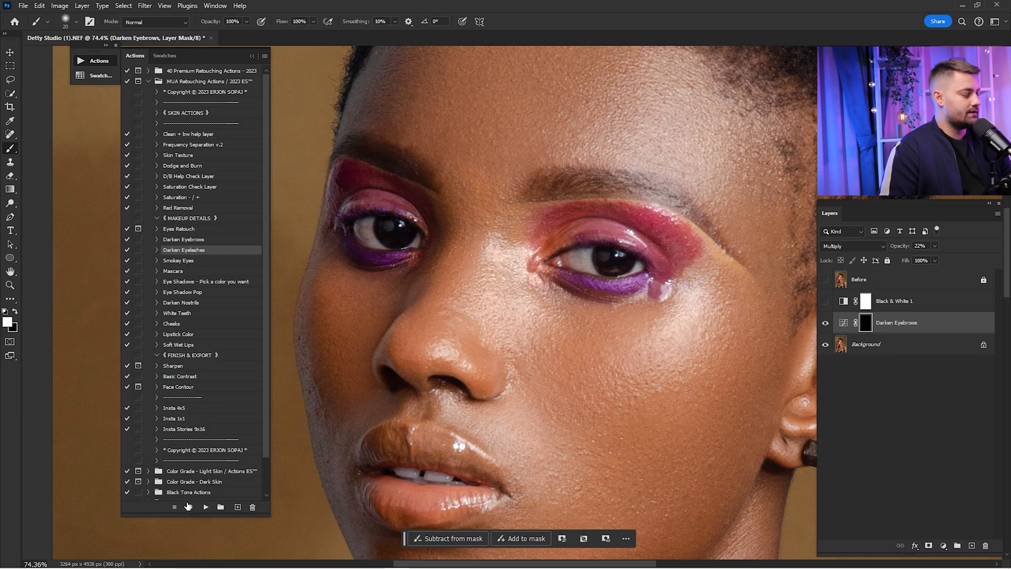
{"action": "left_click", "coordinate": [205, 507]}
{"action": "left_click", "coordinate": [182, 262]}
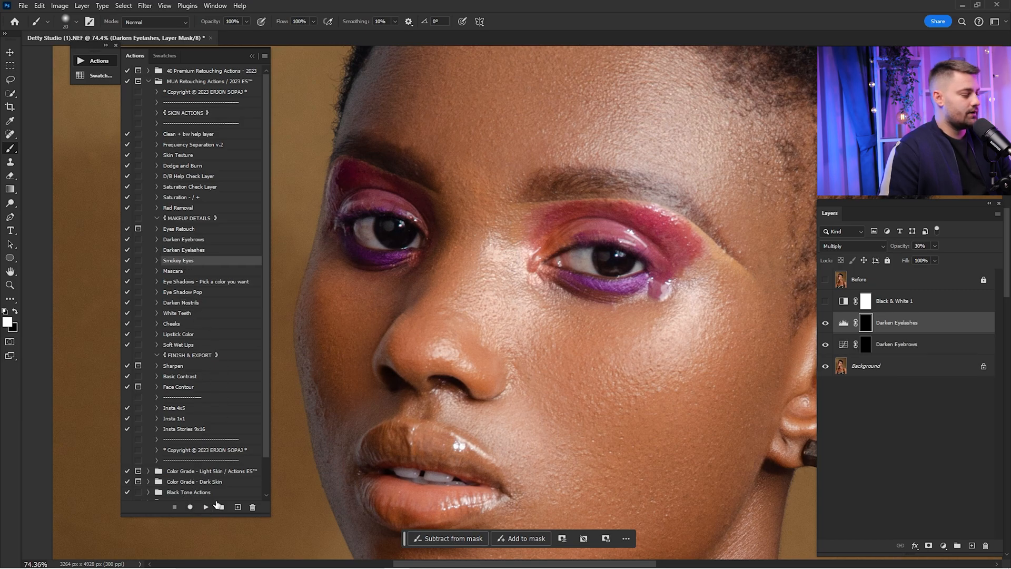
{"action": "left_click", "coordinate": [205, 507]}
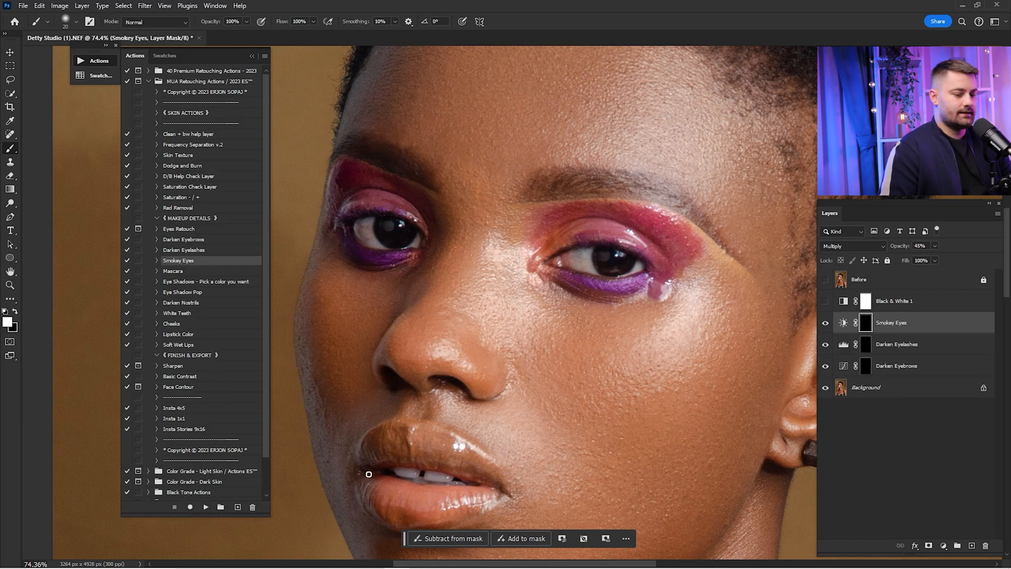
Delete the Black & White 1 adjustment layer
{"action": "left_click", "coordinate": [900, 306]}
{"action": "key", "text": "Delete"}
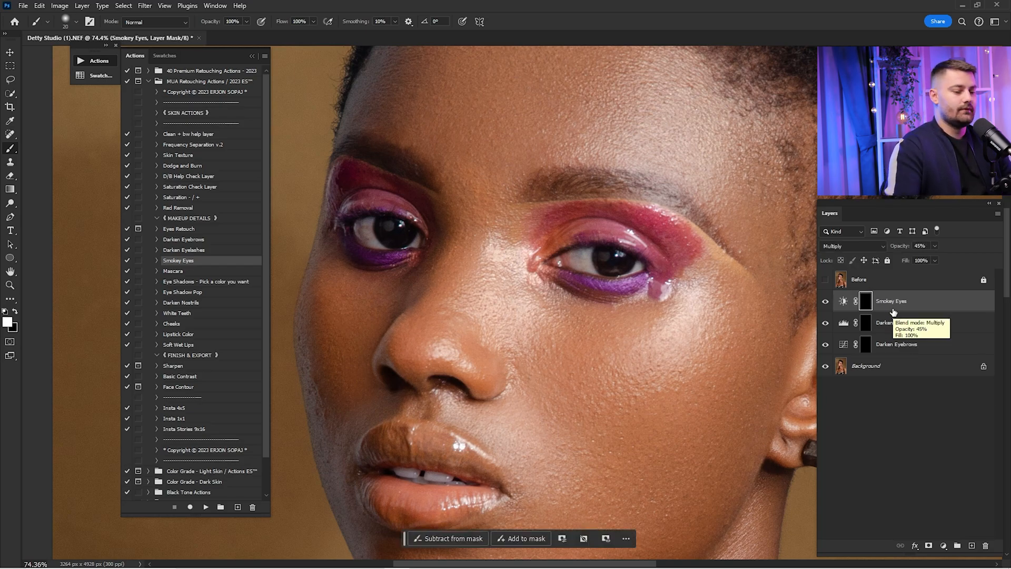
Paint white over the eyebrows on the Darken Eyebrows layer's mask with a 100 px brush
{"action": "left_click", "coordinate": [877, 347]}
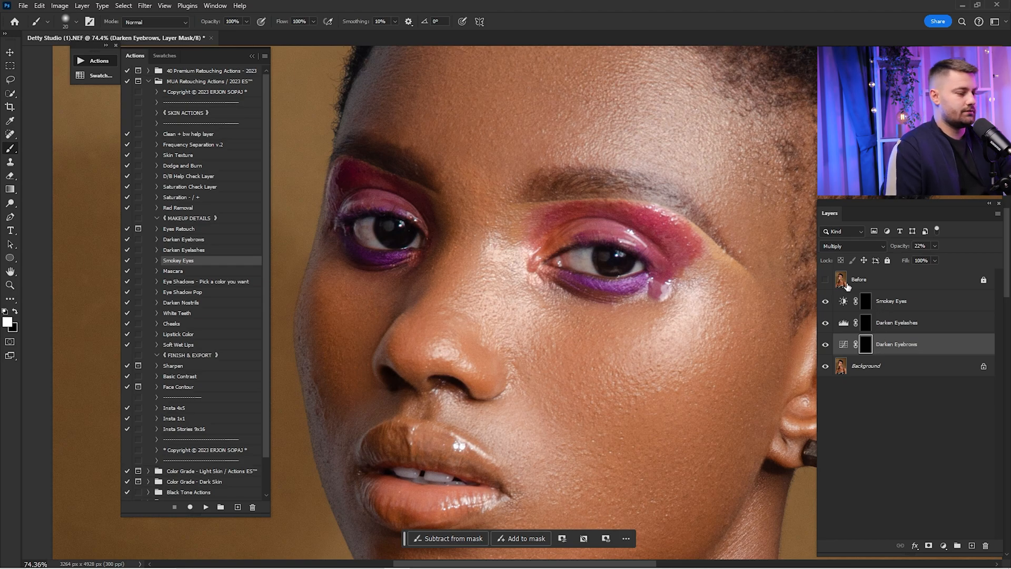
{"action": "key", "text": "bracketright"}
{"action": "key", "text": "bracketright"}
{"action": "key", "text": "bracketright"}
{"action": "key", "text": "bracketright"}
{"action": "key", "text": "bracketright"}
{"action": "key", "text": "bracketright"}
{"action": "key", "text": "bracketright"}
{"action": "key", "text": "bracketright"}
{"action": "key", "text": "bracketright"}
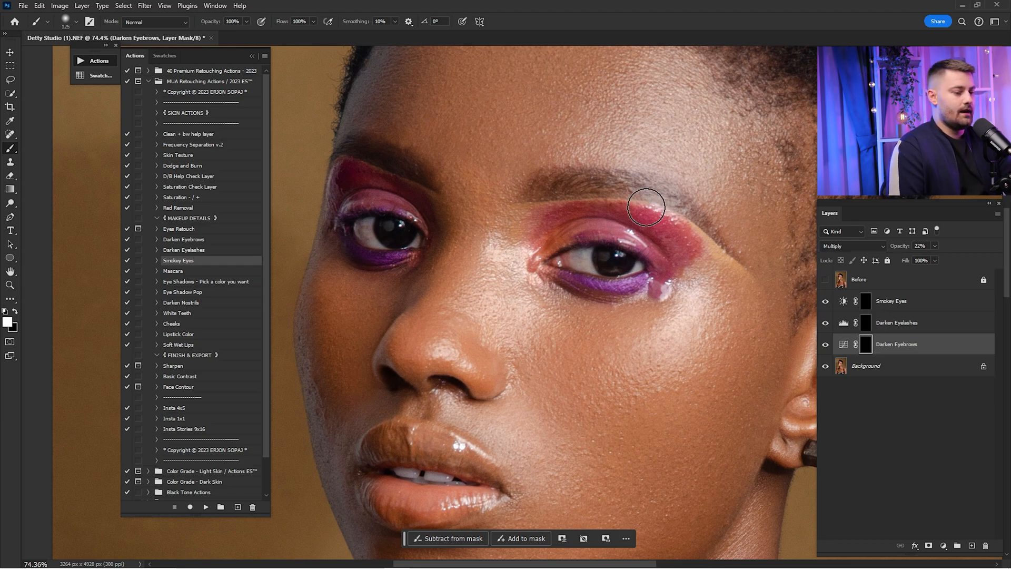
{"action": "key", "text": "bracketleft"}
{"action": "key", "text": "bracketleft"}
{"action": "key", "text": "bracketleft"}
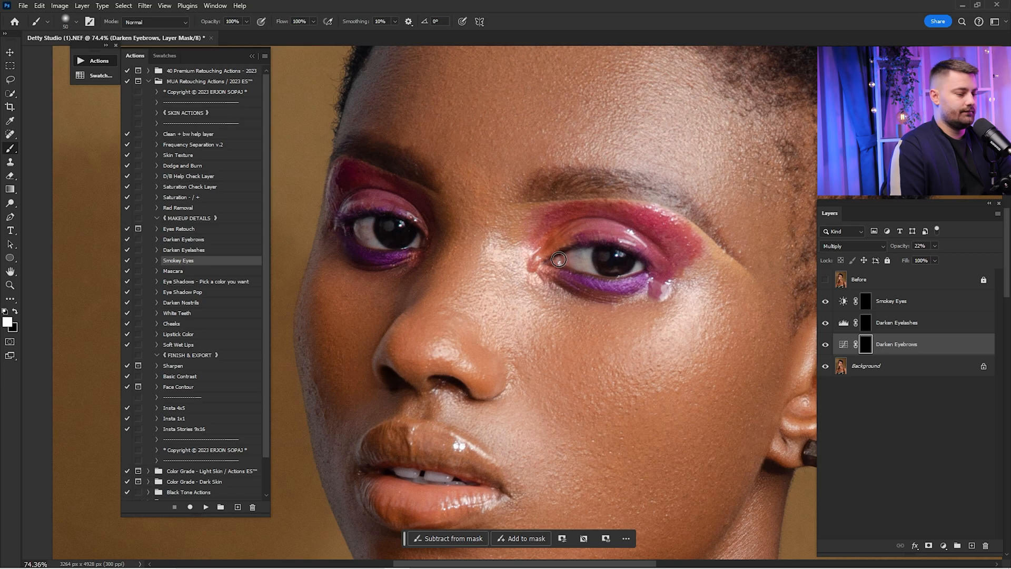
{"action": "key", "text": "bracketright"}
{"action": "key", "text": "bracketright"}
{"action": "key", "text": "bracketright"}
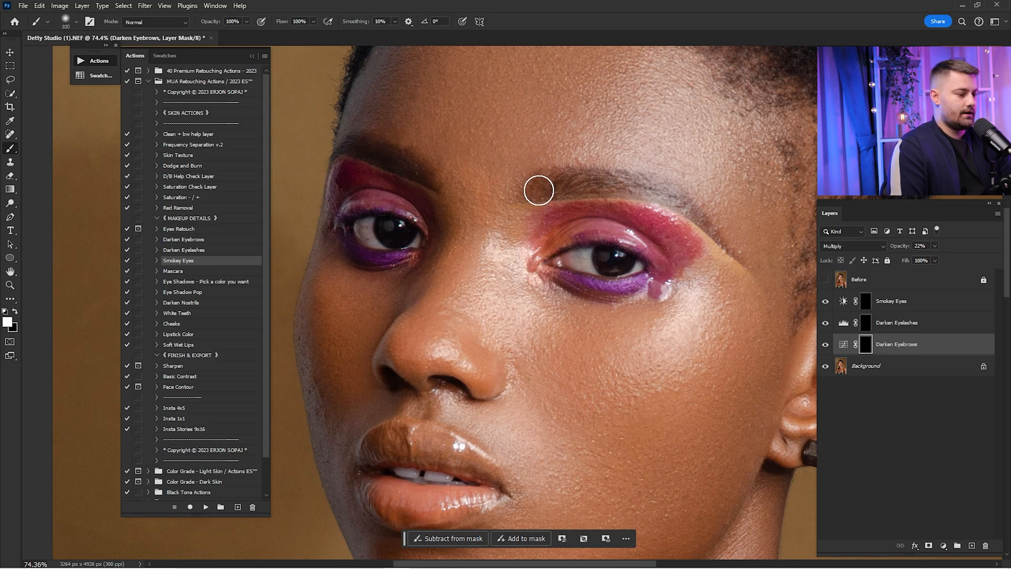
{"action": "mouse_move", "coordinate": [539, 190]}
{"action": "left_mouse_down"}
{"action": "mouse_move", "coordinate": [620, 177]}
{"action": "mouse_move", "coordinate": [686, 204]}
{"action": "left_mouse_up"}
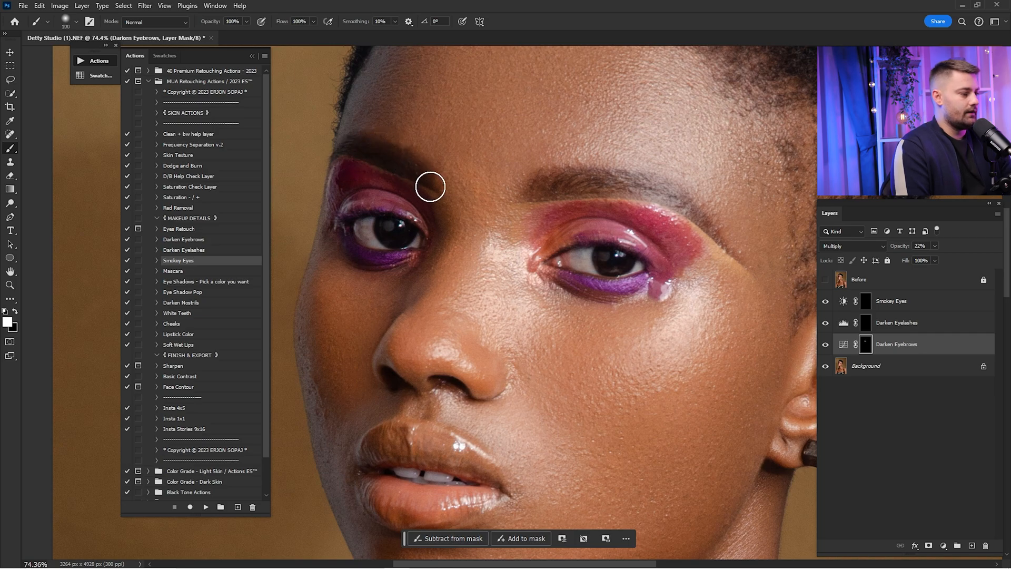
Compare the Darken Eyebrows layer on and off and set its opacity to 10%
{"action": "left_click", "coordinate": [825, 345]}
{"action": "left_click", "coordinate": [824, 345]}
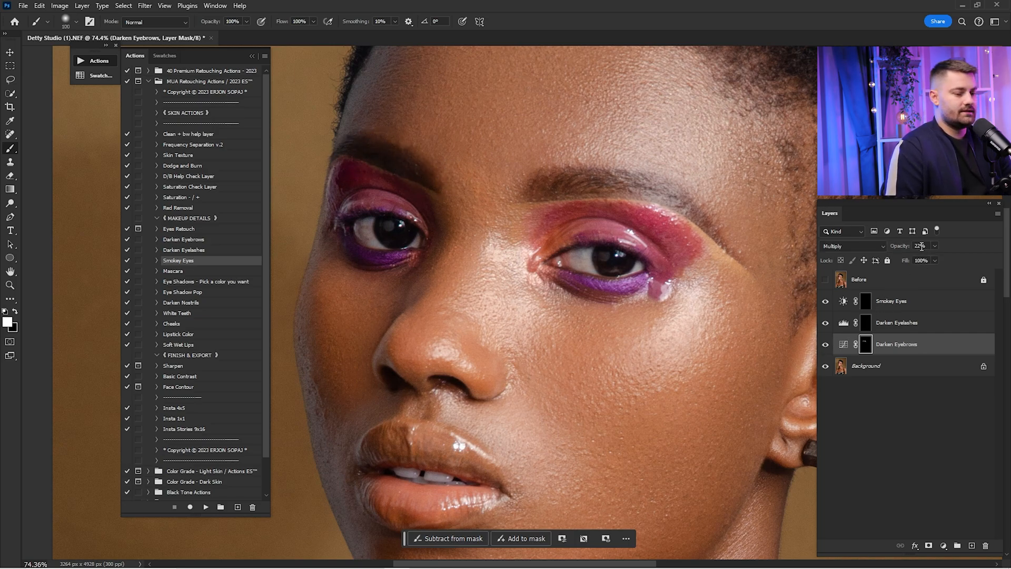
{"action": "left_click", "coordinate": [927, 246]}
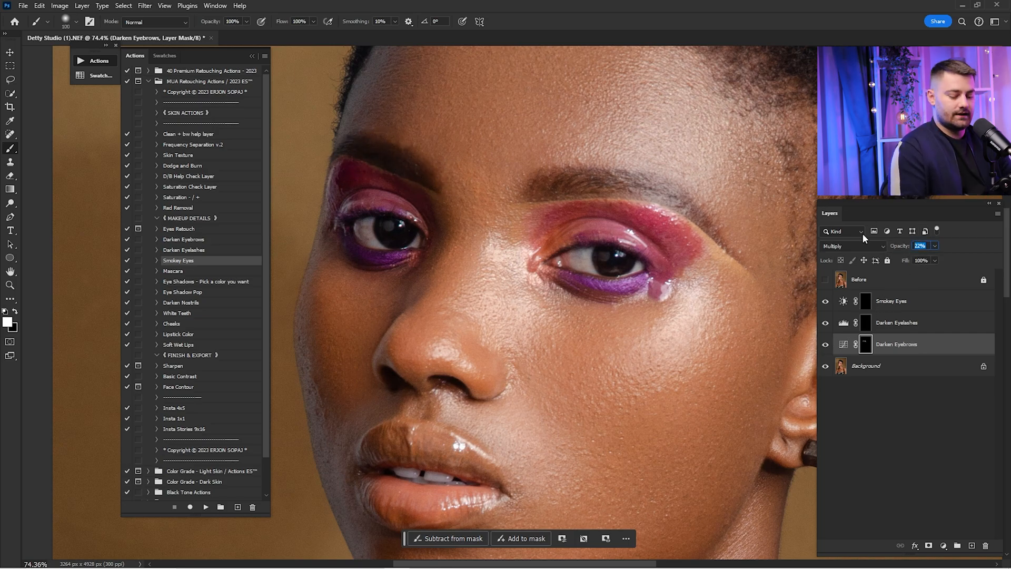
{"action": "type", "text": "10"}
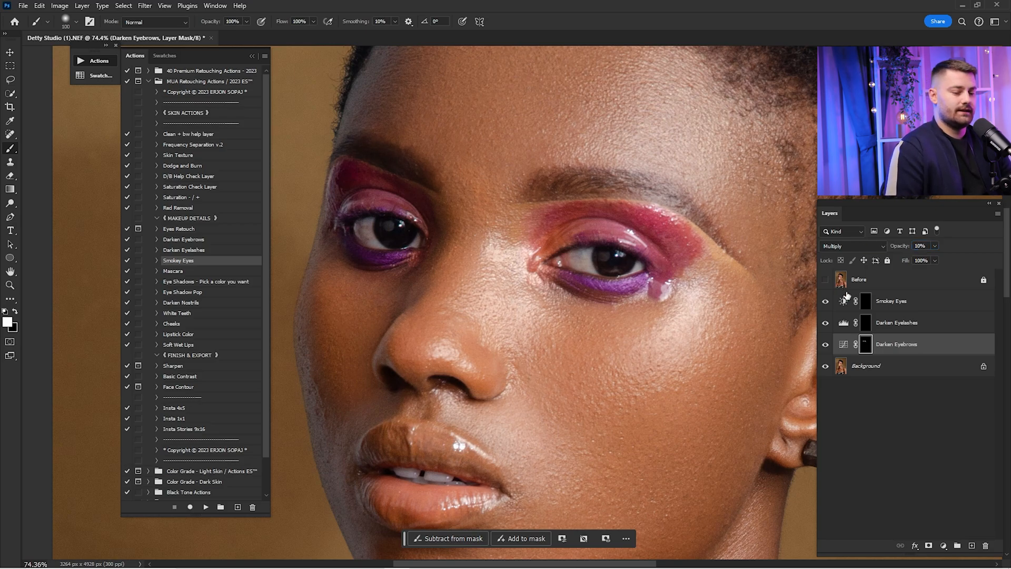
Paint white along the lash lines of both eyes on the Darken Eyelashes layer's mask with a 50 px brush
{"action": "left_click", "coordinate": [871, 319]}
{"action": "key", "text": "bracketleft"}
{"action": "key", "text": "bracketleft"}
{"action": "key", "text": "bracketleft"}
{"action": "key", "text": "bracketleft"}
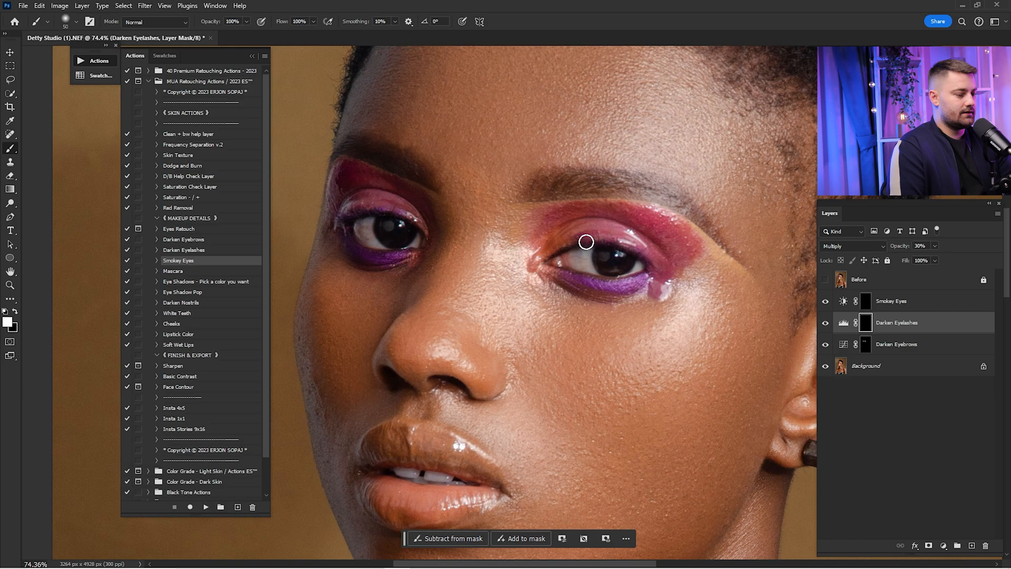
{"action": "mouse_move", "coordinate": [587, 241]}
{"action": "left_mouse_down"}
{"action": "mouse_move", "coordinate": [629, 248]}
{"action": "mouse_move", "coordinate": [653, 269]}
{"action": "left_mouse_up"}
{"action": "mouse_move", "coordinate": [413, 224]}
{"action": "left_mouse_down"}
{"action": "mouse_move", "coordinate": [347, 213]}
{"action": "mouse_move", "coordinate": [341, 222]}
{"action": "mouse_move", "coordinate": [357, 242]}
{"action": "left_mouse_up"}
Compare the eyes with the Darken Eyelashes layer on and off, leaving it shown
{"action": "left_click", "coordinate": [825, 323]}
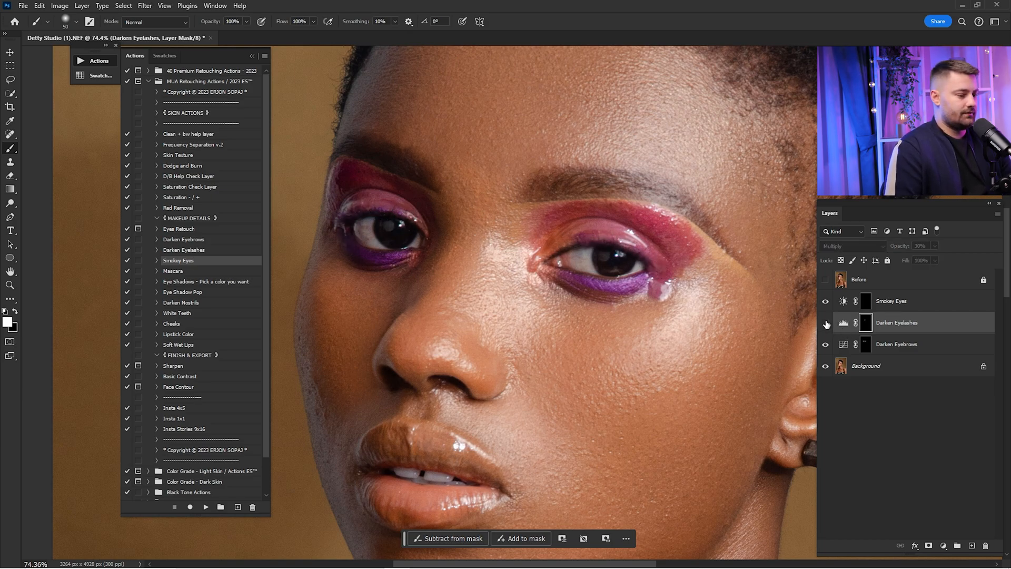
{"action": "left_click", "coordinate": [826, 324]}
{"action": "left_click", "coordinate": [827, 325]}
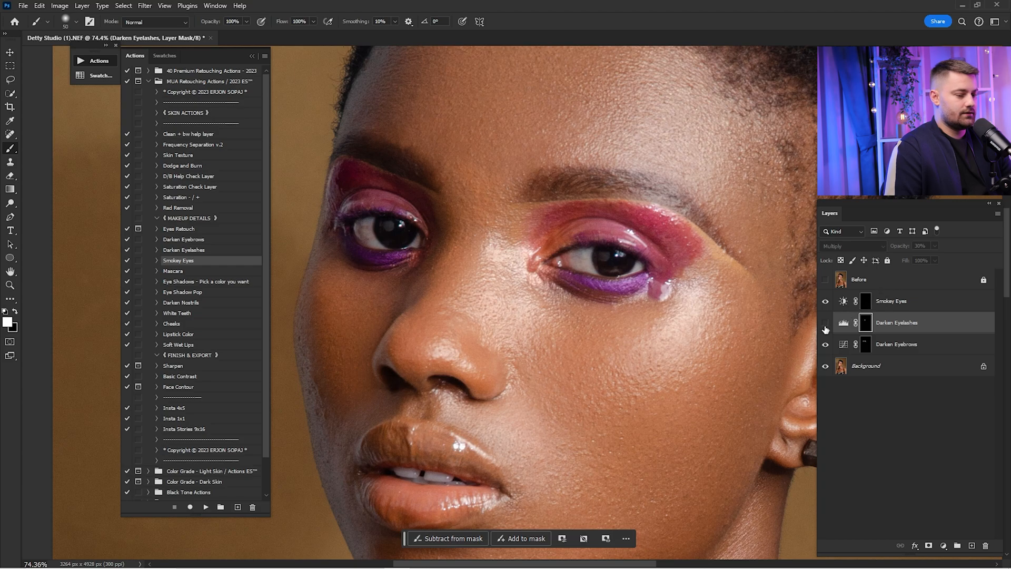
{"action": "left_click", "coordinate": [825, 324]}
Activate the Smokey Eyes layer's mask for painting
{"action": "left_click", "coordinate": [865, 306]}
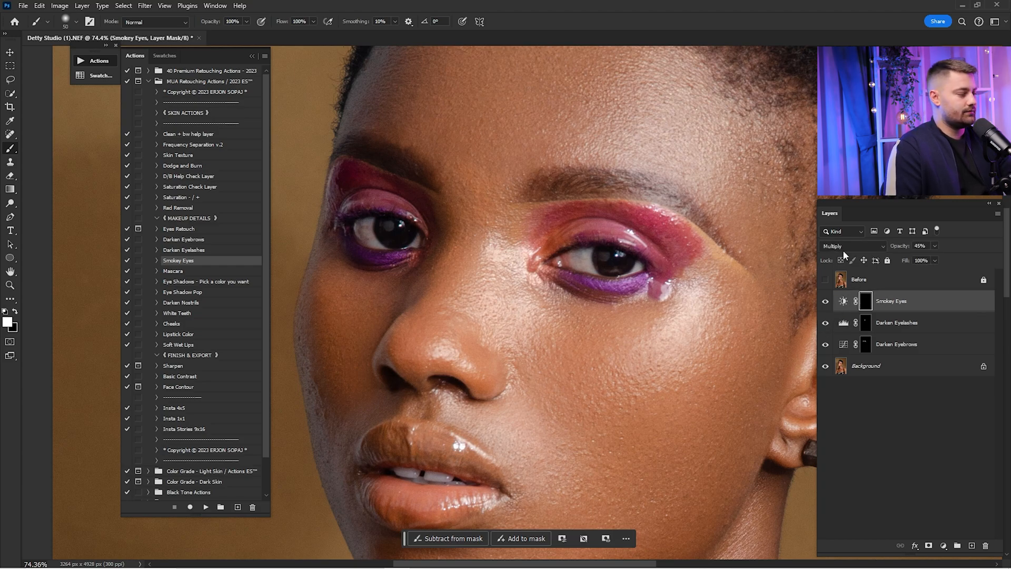
Paint on the Smokey Eyes mask over the upper eyelid with a 150 px brush at 30% opacity, replacing the full-strength stroke
{"action": "key", "text": "]"}
{"action": "key", "text": "]"}
{"action": "key", "text": "]"}
{"action": "key", "text": "]"}
{"action": "key", "text": "]"}
{"action": "key", "text": "]"}
{"action": "key", "text": "]"}
{"action": "mouse_move", "coordinate": [540, 245]}
{"action": "left_mouse_down"}
{"action": "mouse_move", "coordinate": [557, 225]}
{"action": "mouse_move", "coordinate": [667, 243]}
{"action": "left_mouse_up"}
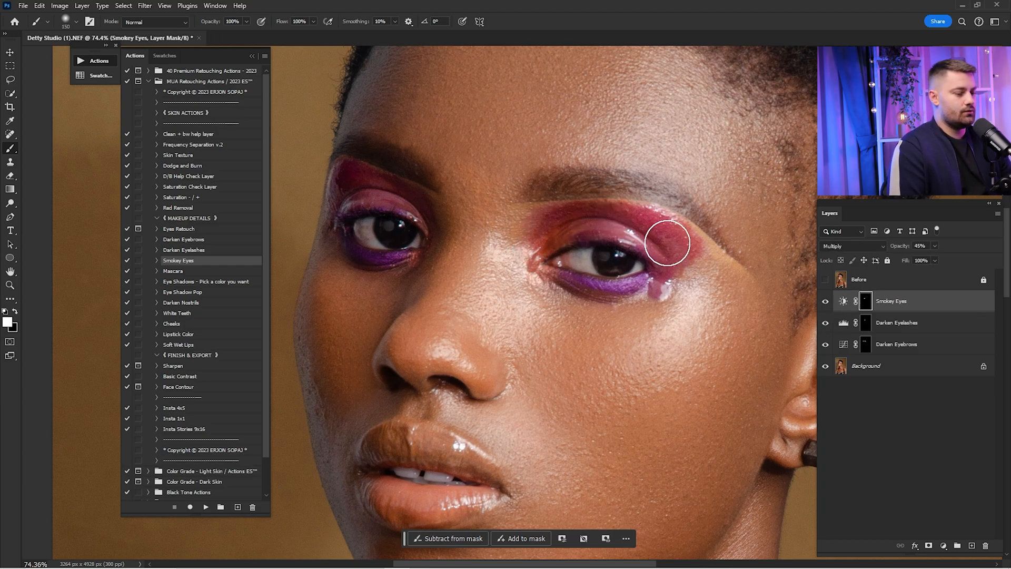
{"action": "key", "text": "ctrl+z"}
{"action": "key", "text": "3"}
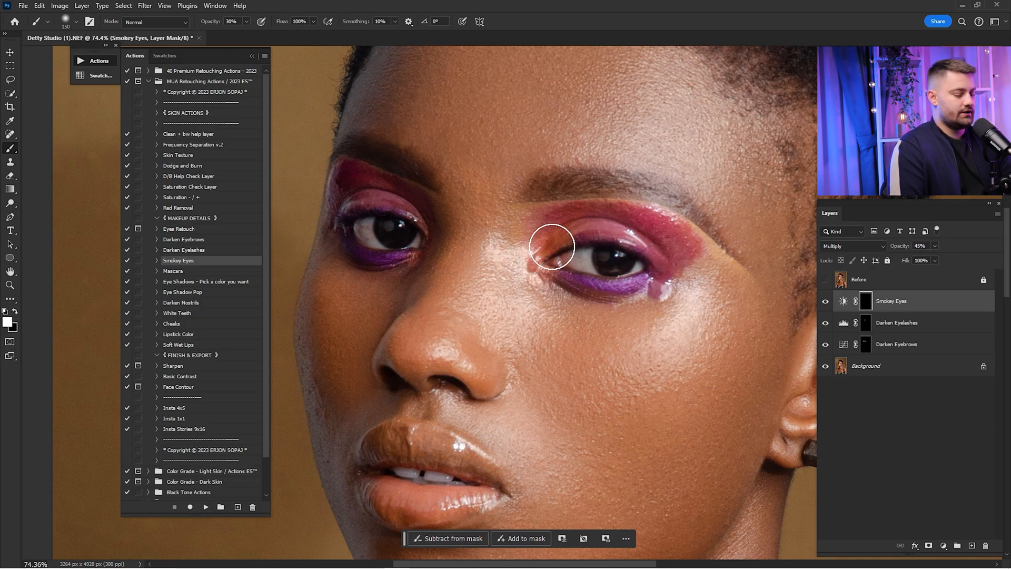
{"action": "left_click_drag", "start_coordinate": [551, 246], "coordinate": [571, 223]}
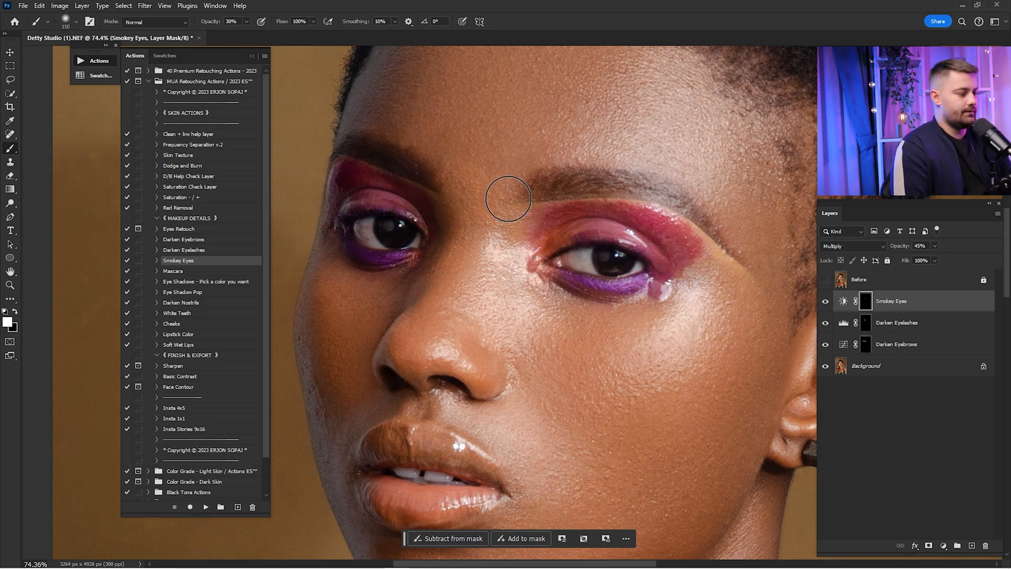
Compare the retouch with the Before layer and merge the Smokey Eyes, Darken Eyelashes and Darken Eyebrows layers into the Background
{"action": "left_click", "coordinate": [825, 282]}
{"action": "left_click", "coordinate": [826, 283]}
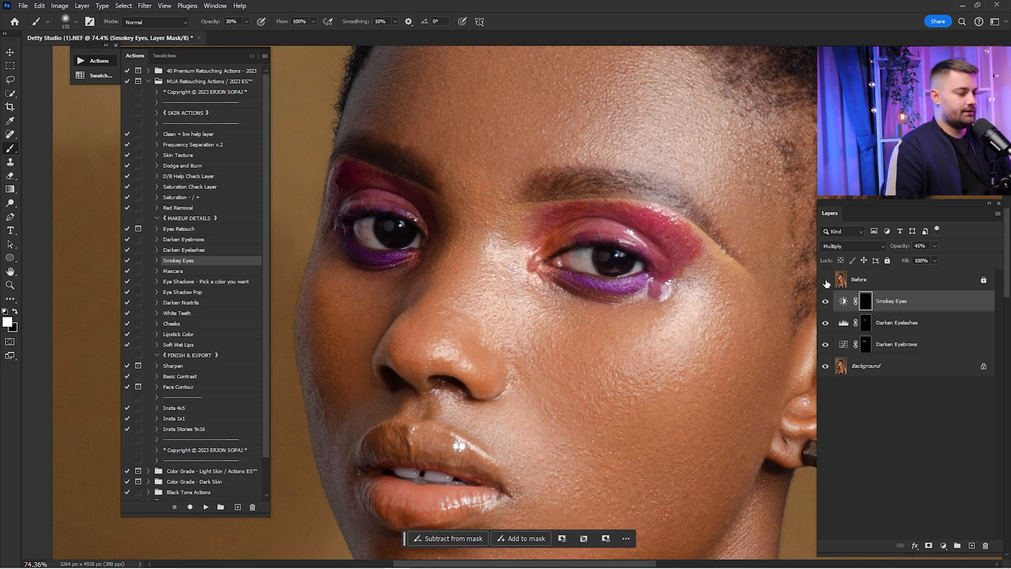
{"action": "left_click", "coordinate": [826, 283]}
{"action": "left_click", "coordinate": [827, 282]}
{"action": "left_click", "coordinate": [868, 345], "text": "shift"}
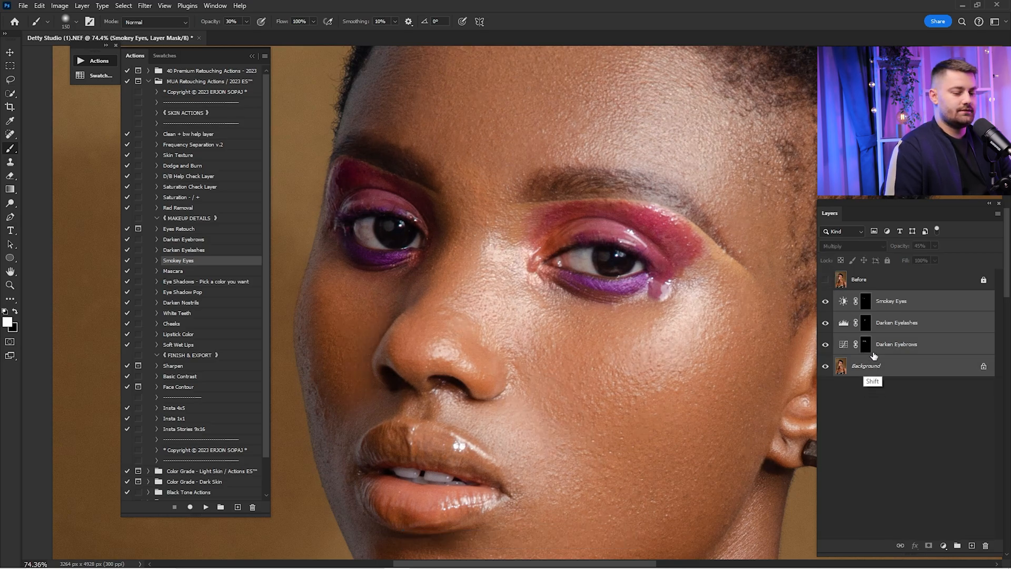
{"action": "right_click", "coordinate": [890, 322]}
{"action": "left_click", "coordinate": [926, 527]}
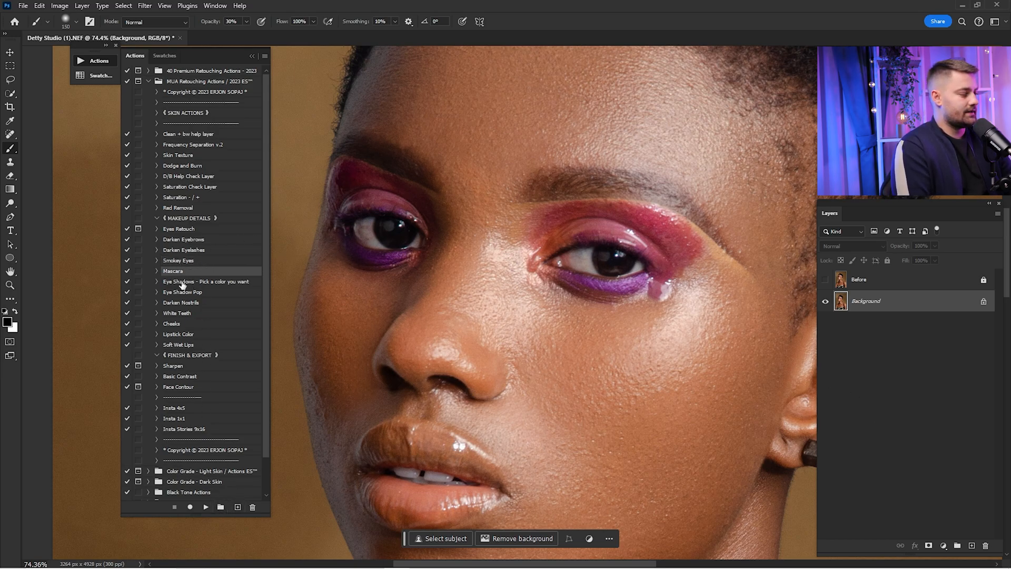
Run the Mascara action and paint its mask along the upper lash line with a 70 px brush at 100% opacity
{"action": "left_click", "coordinate": [205, 508]}
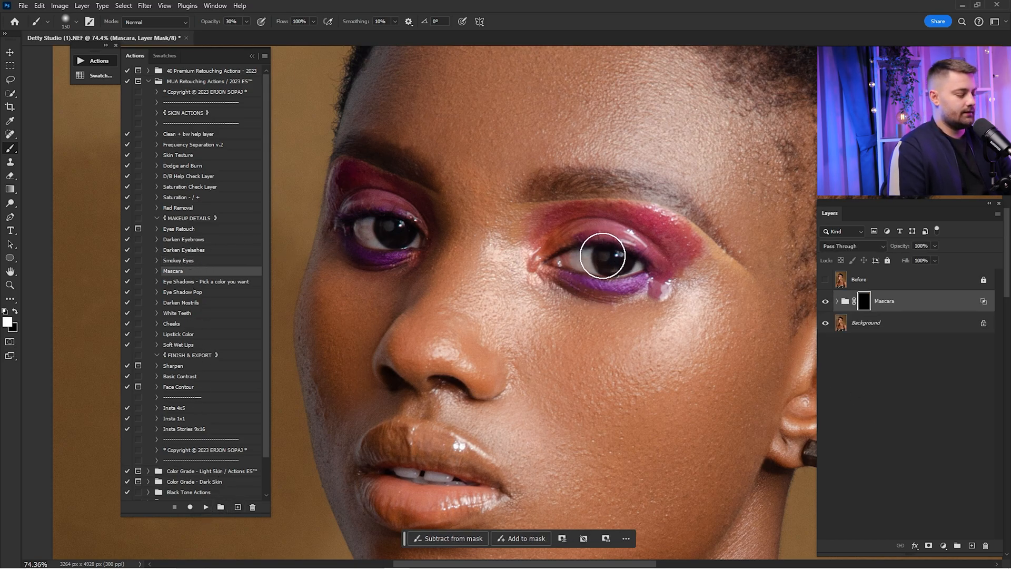
{"action": "key", "text": "0"}
{"action": "key", "text": "bracketleft"}
{"action": "key", "text": "bracketleft"}
{"action": "key", "text": "bracketleft"}
{"action": "key", "text": "bracketleft"}
{"action": "key", "text": "bracketleft"}
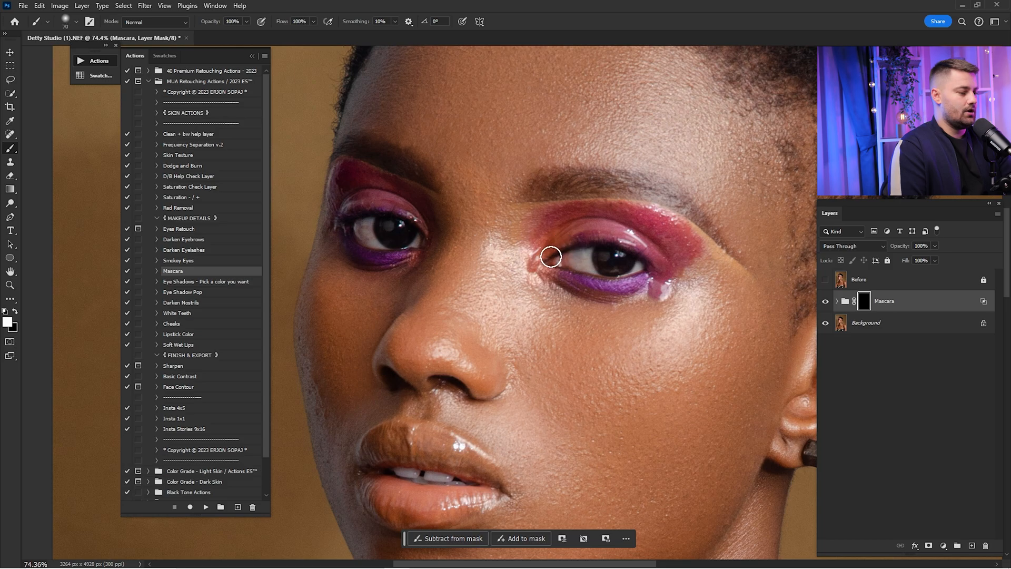
{"action": "left_click_drag", "start_coordinate": [581, 241], "coordinate": [643, 258]}
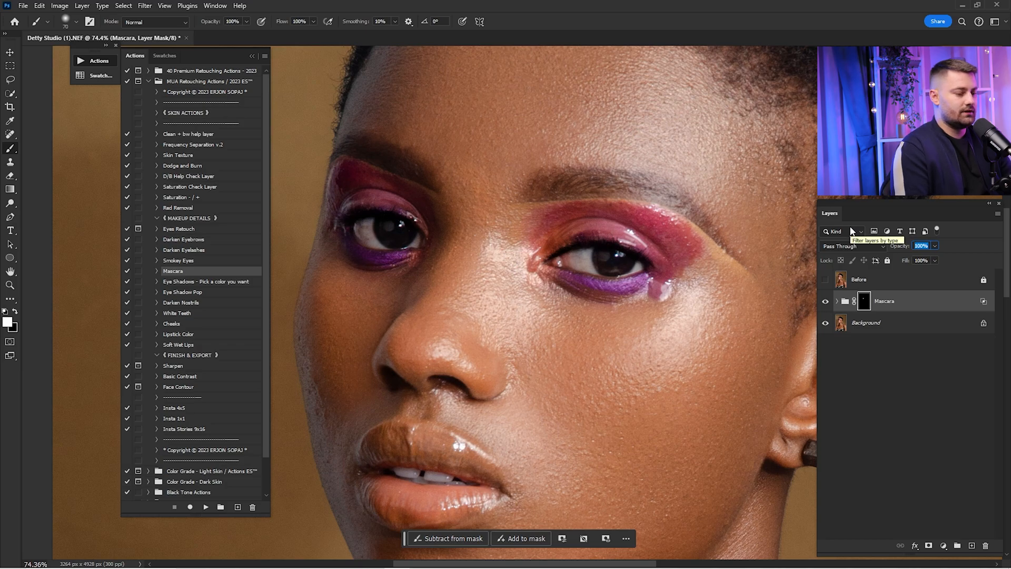
Set the Mascara group's opacity to 20% and merge it into the Background after a check against the Before layer
{"action": "type", "text": "20"}
{"action": "key", "text": "Return"}
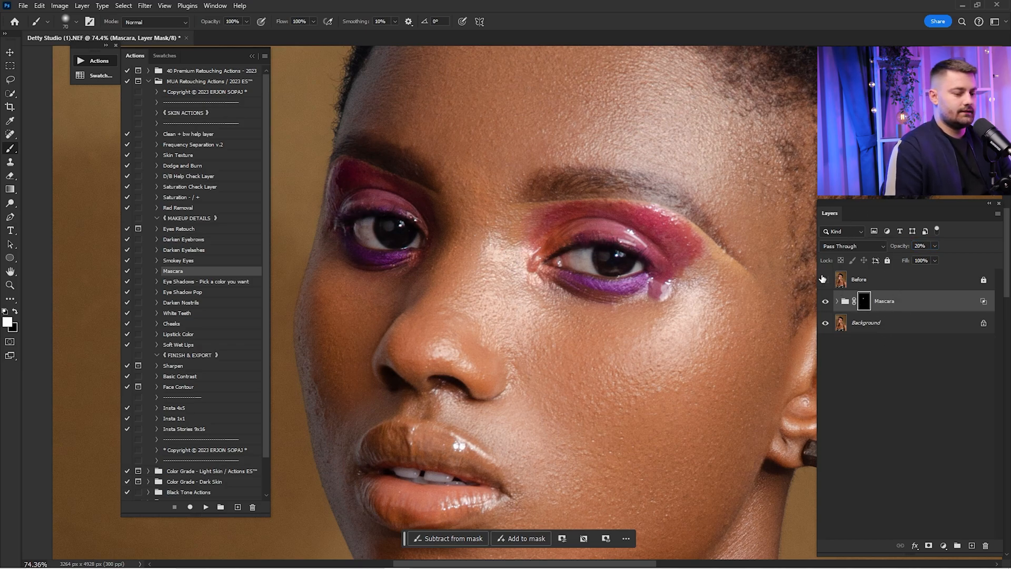
{"action": "left_click", "coordinate": [824, 279]}
{"action": "left_click", "coordinate": [856, 320], "text": "ctrl"}
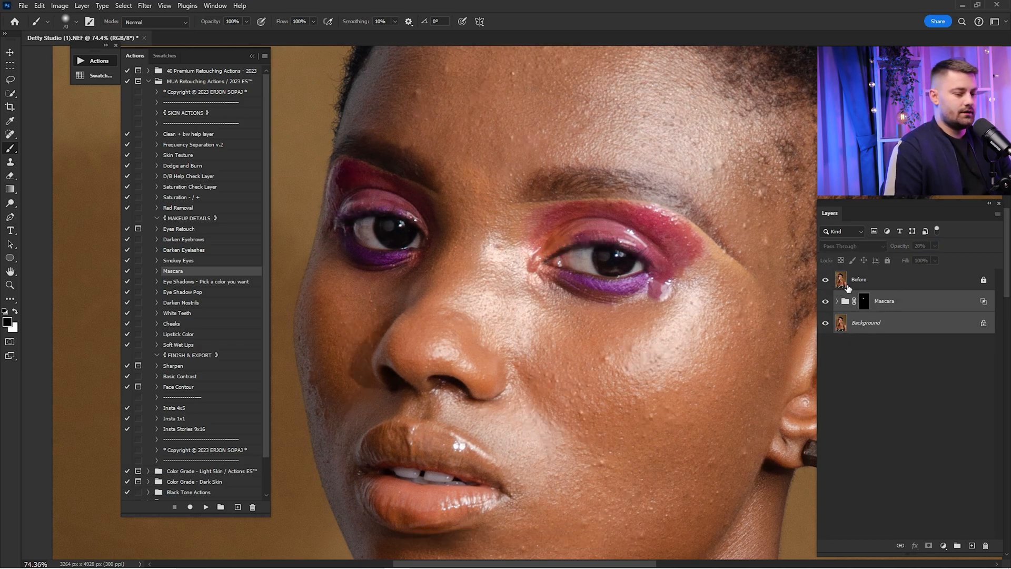
{"action": "left_click", "coordinate": [825, 280]}
{"action": "right_click", "coordinate": [877, 316]}
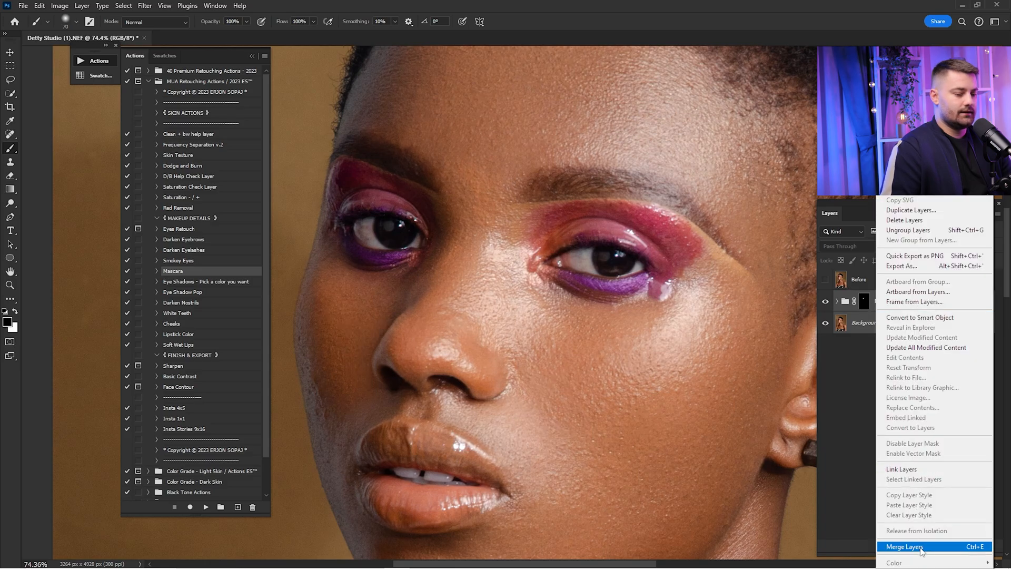
{"action": "left_click", "coordinate": [903, 546]}
Run the "Eye Shadows - Pick a color you want" action and sample the crimson eyeshadow color from the upper eyelid
{"action": "left_click", "coordinate": [212, 283]}
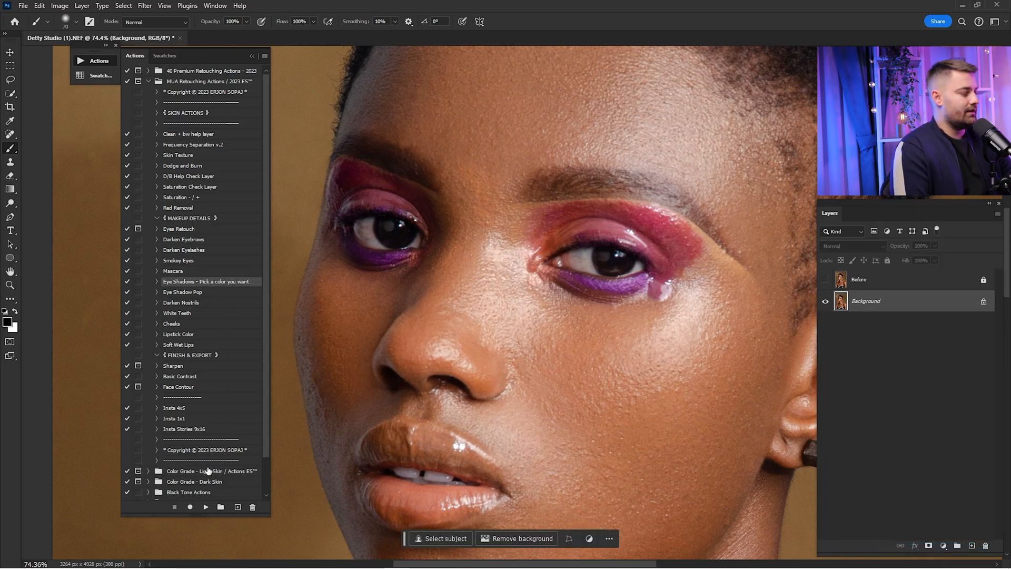
{"action": "left_click", "coordinate": [206, 508]}
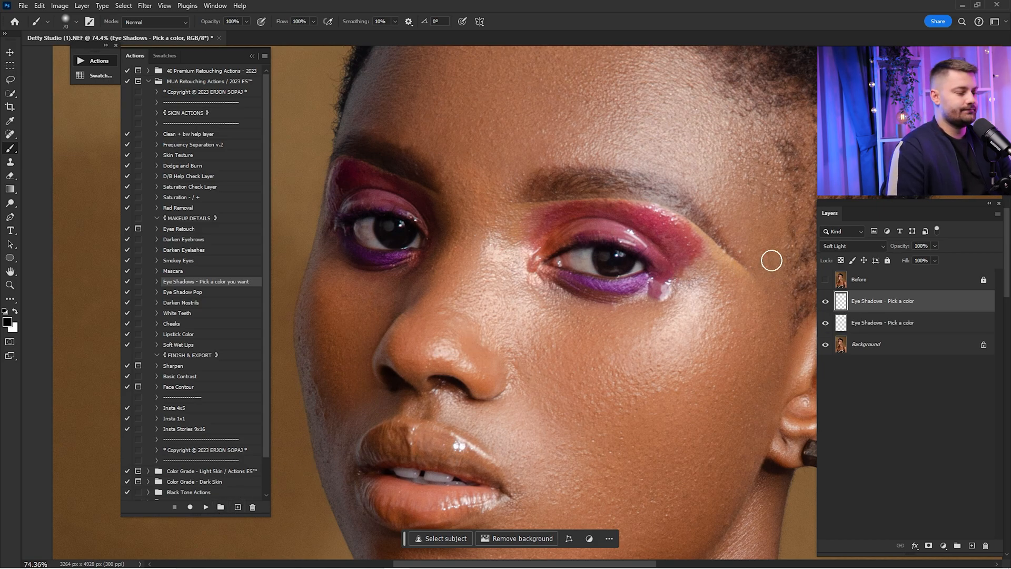
{"action": "key", "text": "i"}
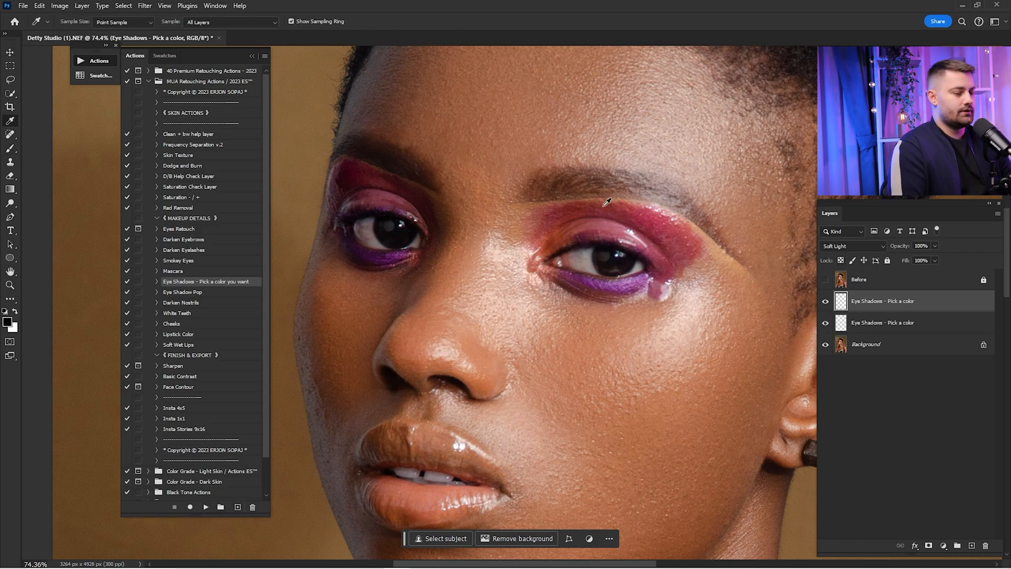
{"action": "key", "text": "b"}
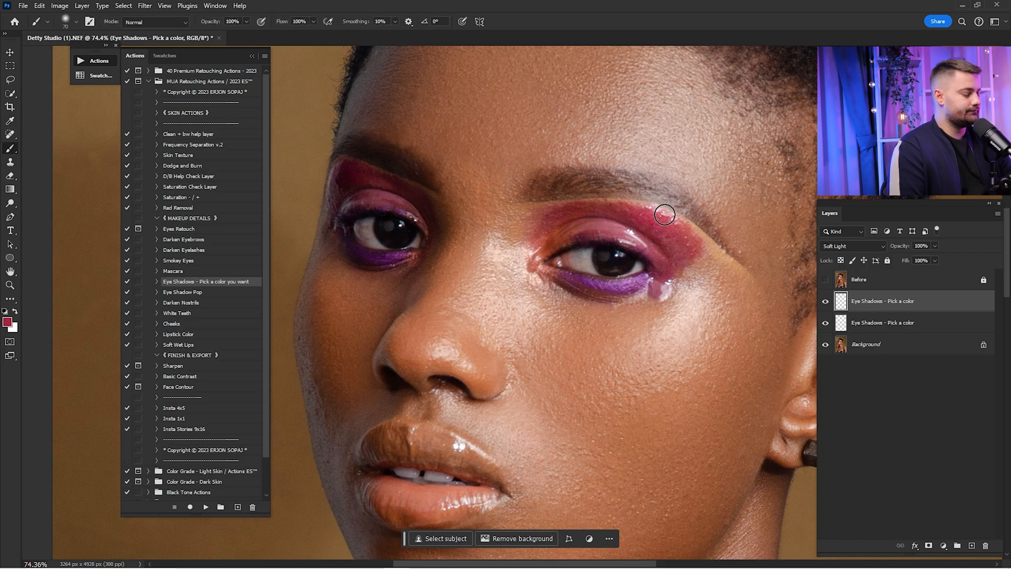
Paint the sampled crimson over the eyeshadow on both upper eyelids with a soft, enlarged brush, reducing the brush opacity to 40%
{"action": "key", "text": "bracketright"}
{"action": "key", "text": "bracketright"}
{"action": "key", "text": "bracketright"}
{"action": "key", "text": "bracketright"}
{"action": "key", "text": "bracketright"}
{"action": "left_click_drag", "start_coordinate": [671, 251], "coordinate": [662, 237]}
{"action": "key", "text": "4"}
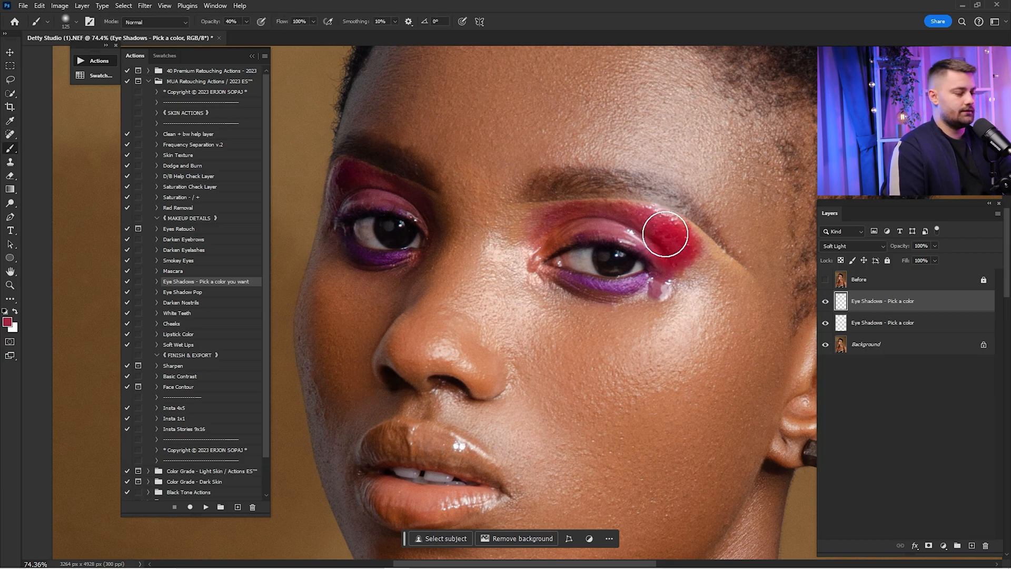
{"action": "key", "text": "bracketleft"}
{"action": "key", "text": "bracketleft"}
{"action": "mouse_move", "coordinate": [598, 221]}
{"action": "left_mouse_down"}
{"action": "mouse_move", "coordinate": [678, 247]}
{"action": "mouse_move", "coordinate": [638, 228]}
{"action": "left_mouse_up"}
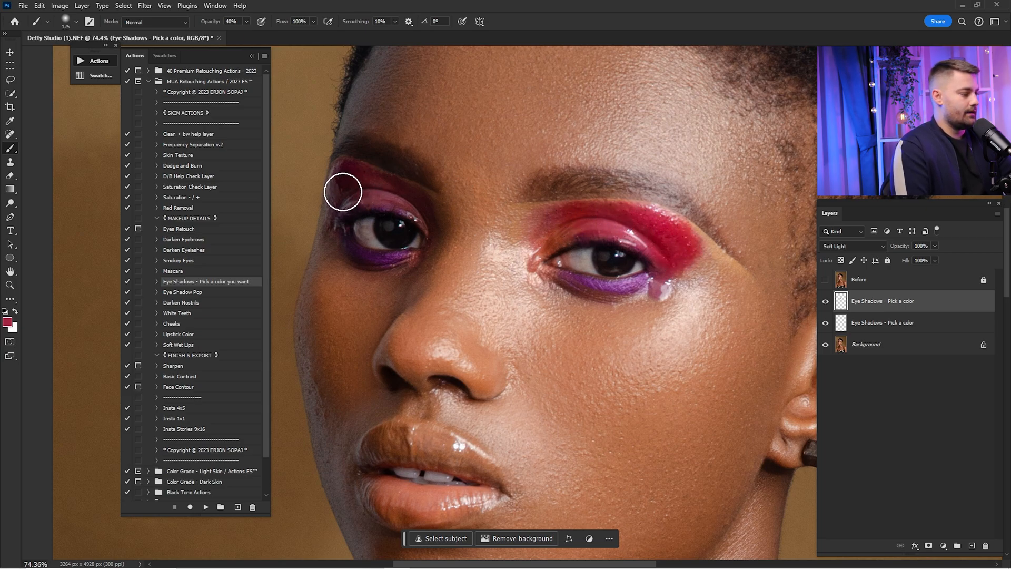
{"action": "left_click_drag", "start_coordinate": [340, 195], "coordinate": [384, 190]}
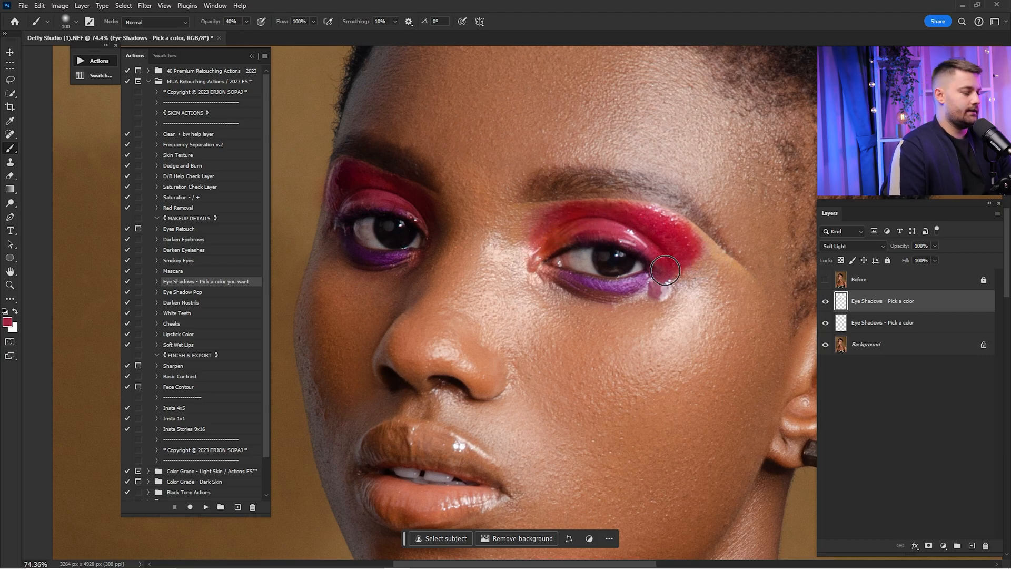
Sample the purple under the eye and paint it along both lower eyelids at 40% brush opacity
{"action": "key", "text": "i"}
{"action": "left_click", "coordinate": [614, 282]}
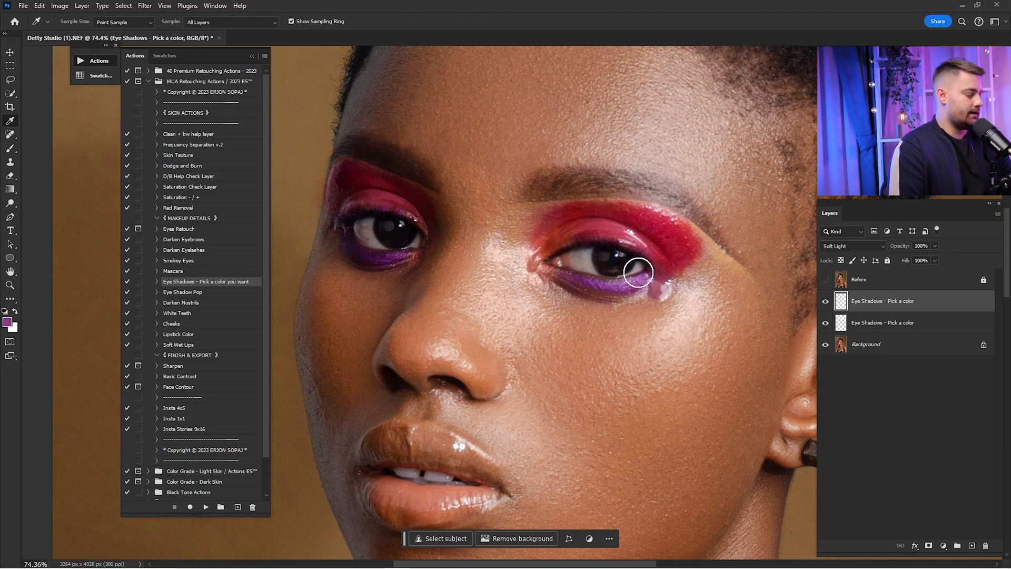
{"action": "key", "text": "b"}
{"action": "mouse_move", "coordinate": [650, 255]}
{"action": "left_mouse_down"}
{"action": "mouse_move", "coordinate": [610, 277]}
{"action": "mouse_move", "coordinate": [571, 274]}
{"action": "mouse_move", "coordinate": [592, 280]}
{"action": "mouse_move", "coordinate": [567, 265]}
{"action": "mouse_move", "coordinate": [553, 273]}
{"action": "mouse_move", "coordinate": [595, 282]}
{"action": "mouse_move", "coordinate": [646, 286]}
{"action": "left_mouse_up"}
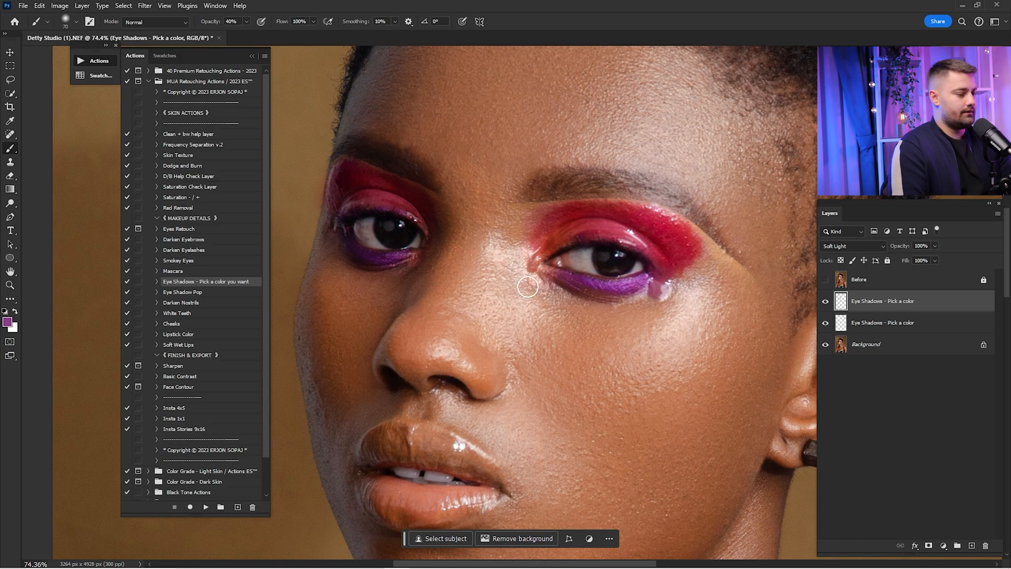
{"action": "mouse_move", "coordinate": [360, 251]}
{"action": "left_mouse_down"}
{"action": "mouse_move", "coordinate": [343, 240]}
{"action": "mouse_move", "coordinate": [393, 261]}
{"action": "mouse_move", "coordinate": [412, 255]}
{"action": "mouse_move", "coordinate": [393, 264]}
{"action": "mouse_move", "coordinate": [337, 235]}
{"action": "left_mouse_up"}
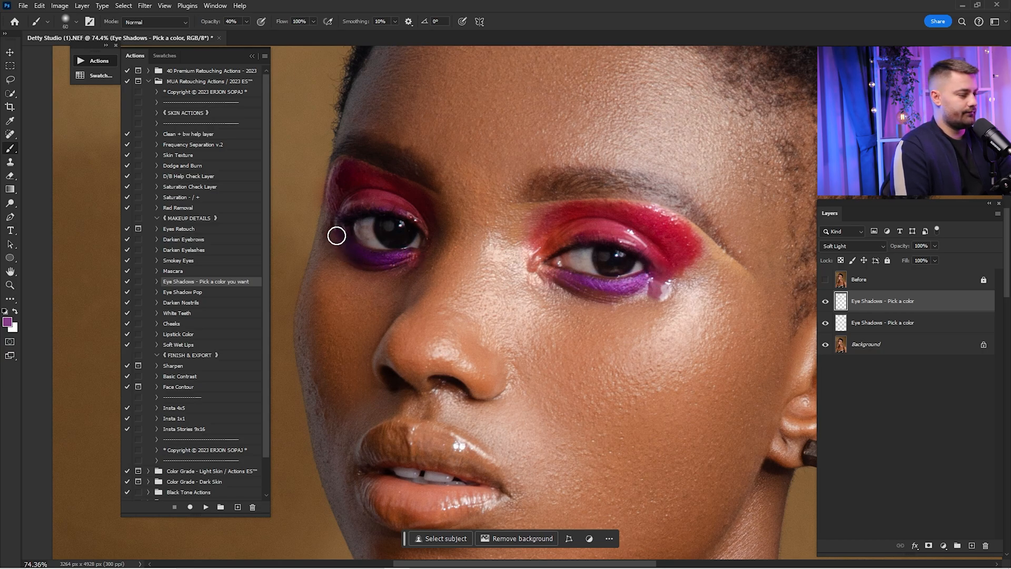
{"action": "mouse_move", "coordinate": [608, 282]}
{"action": "left_mouse_down"}
{"action": "mouse_move", "coordinate": [543, 273]}
{"action": "mouse_move", "coordinate": [609, 285]}
{"action": "left_mouse_up"}
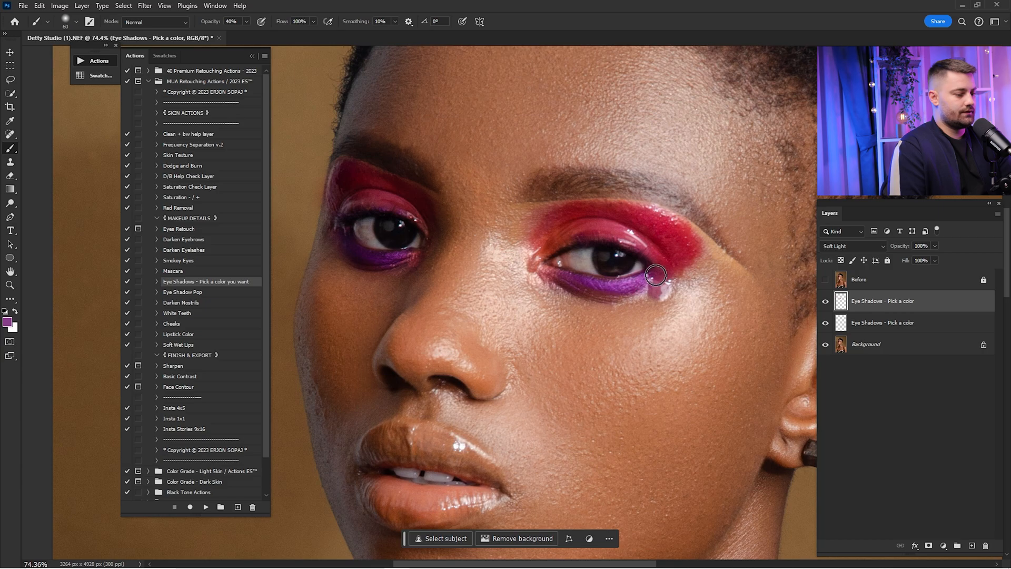
Compare the face with the upper Eye Shadows layer hidden and shown, and lower that layer's opacity to about 67%
{"action": "key", "text": "bracketright"}
{"action": "key", "text": "bracketright"}
{"action": "key", "text": "bracketright"}
{"action": "key", "text": "bracketright"}
{"action": "key", "text": "ctrl+0"}
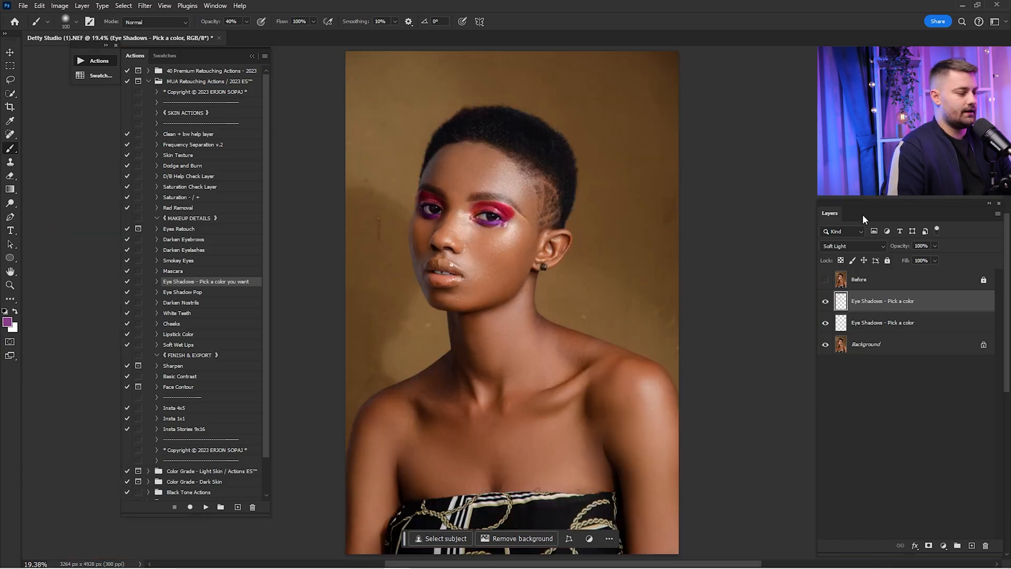
{"action": "left_click", "coordinate": [826, 302]}
{"action": "left_click", "coordinate": [825, 304]}
{"action": "left_click", "coordinate": [826, 306]}
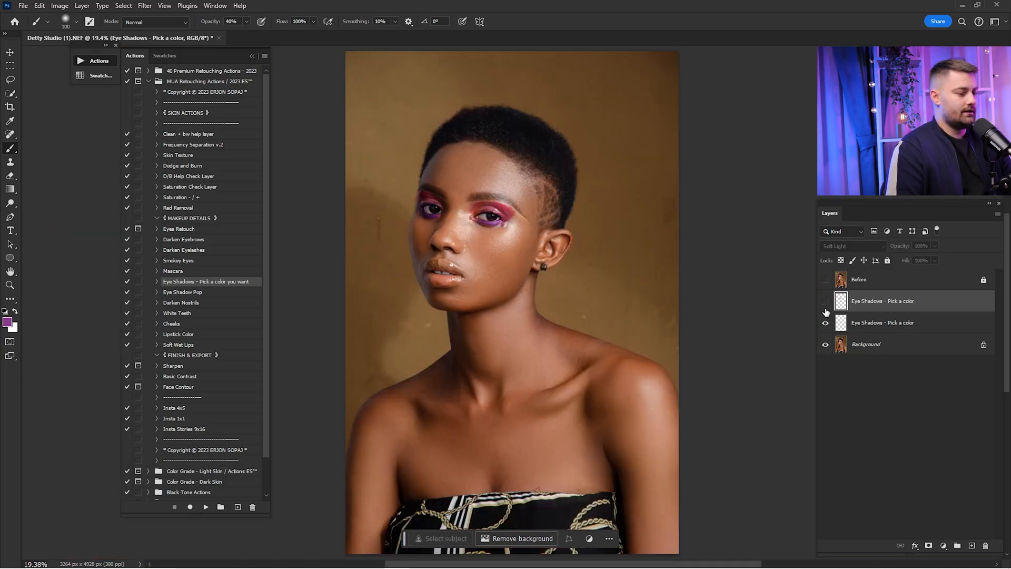
{"action": "left_click", "coordinate": [825, 306]}
{"action": "left_click_drag", "start_coordinate": [492, 212], "coordinate": [574, 215]}
{"action": "left_click_drag", "start_coordinate": [422, 210], "coordinate": [453, 213]}
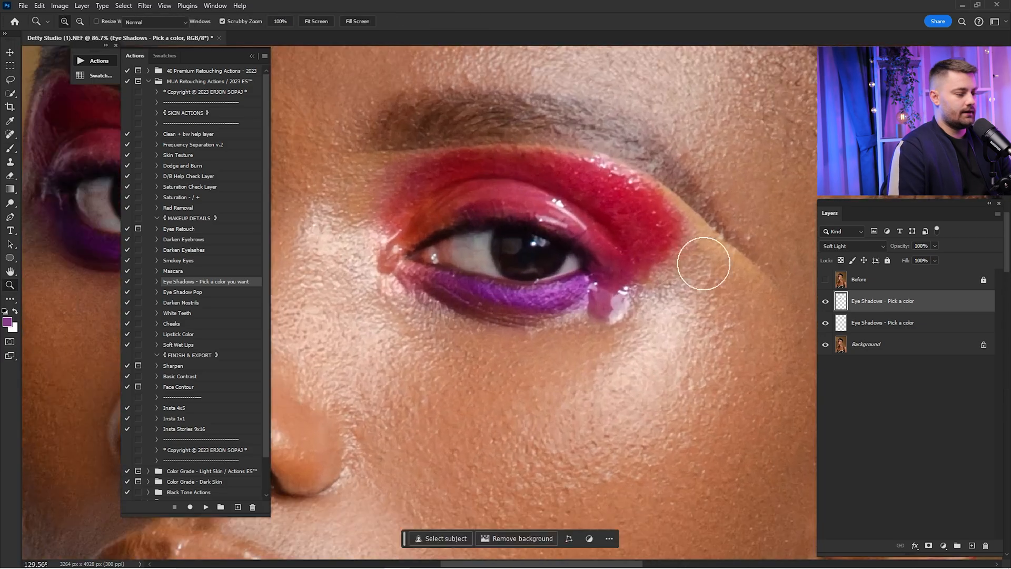
{"action": "left_click_drag", "start_coordinate": [895, 252], "coordinate": [888, 251]}
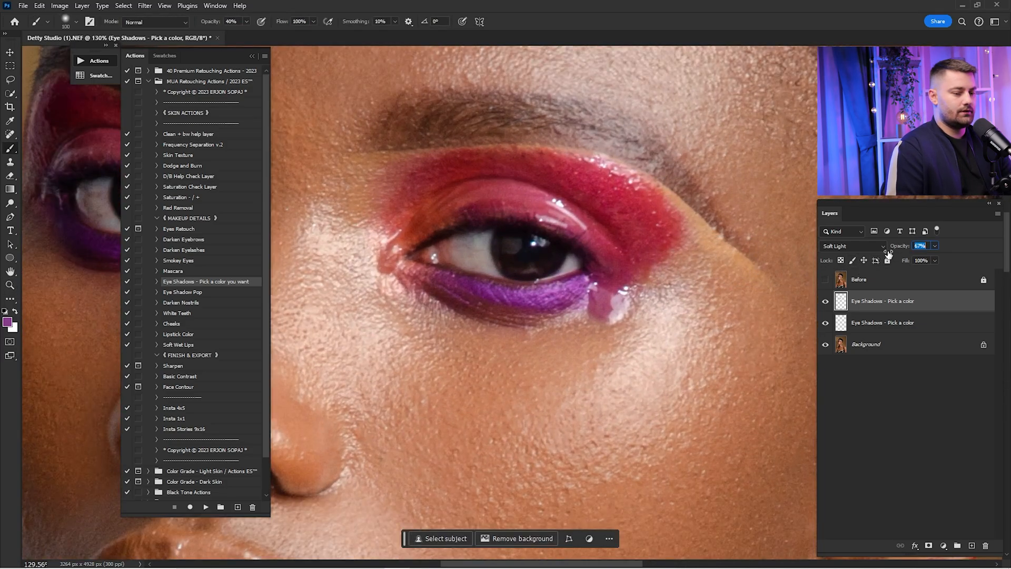
{"action": "key", "text": "ctrl+0"}
On the lower Eye Shadows layer, paint black over the eyelid's crease and outer corner at 40% brush opacity to deepen the eyeshadow
{"action": "left_click", "coordinate": [881, 319]}
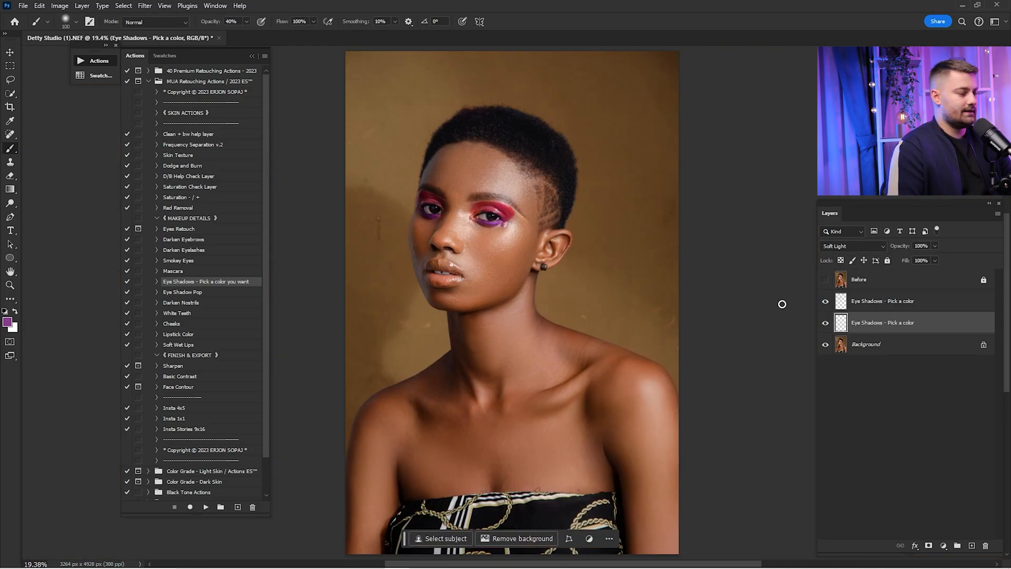
{"action": "left_click_drag", "start_coordinate": [493, 214], "coordinate": [628, 293]}
{"action": "key", "text": "d"}
{"action": "left_click_drag", "start_coordinate": [606, 278], "coordinate": [625, 275]}
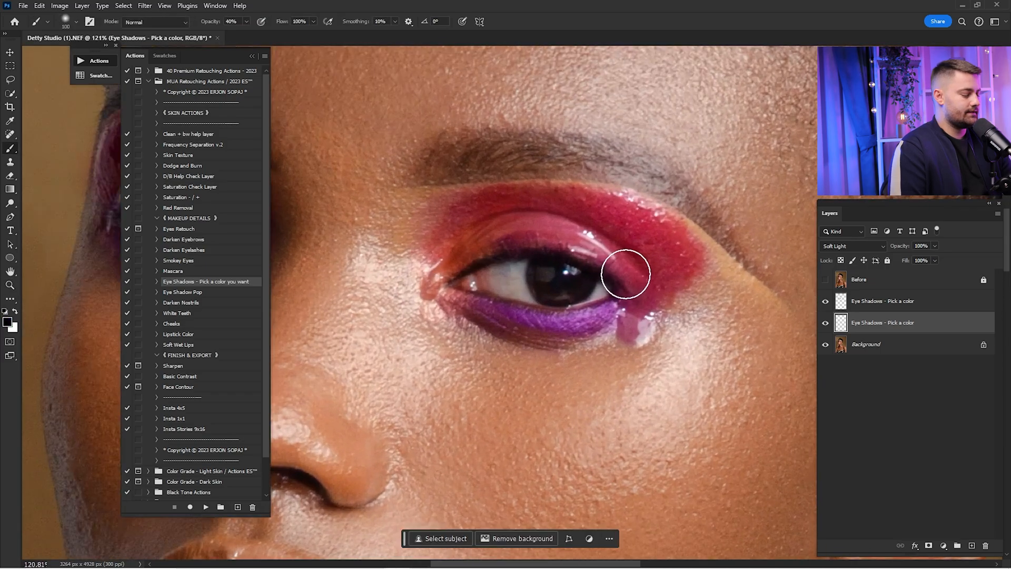
{"action": "key", "text": "["}
{"action": "key", "text": "bracketleft"}
{"action": "key", "text": "bracketleft"}
{"action": "key", "text": "bracketleft"}
{"action": "key", "text": "bracketleft"}
{"action": "key", "text": "bracketleft"}
{"action": "key", "text": "bracketleft"}
{"action": "key", "text": "bracketleft"}
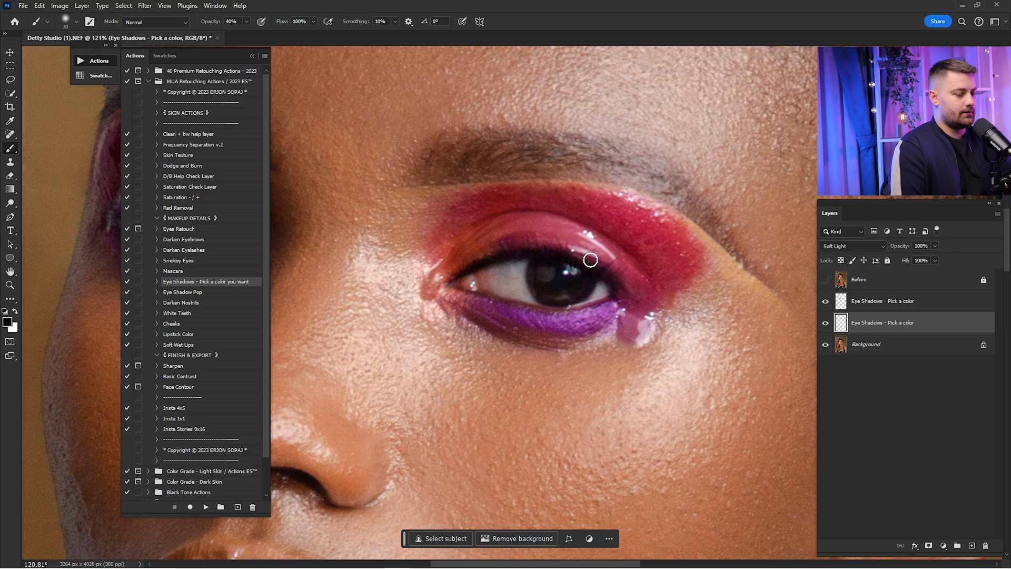
{"action": "key", "text": "bracketright"}
{"action": "key", "text": "bracketright"}
{"action": "key", "text": "bracketright"}
{"action": "key", "text": "bracketright"}
{"action": "key", "text": "bracketright"}
{"action": "key", "text": "bracketright"}
{"action": "key", "text": "bracketright"}
{"action": "key", "text": "bracketright"}
{"action": "mouse_move", "coordinate": [618, 267]}
{"action": "left_mouse_down"}
{"action": "mouse_move", "coordinate": [636, 281]}
{"action": "mouse_move", "coordinate": [680, 261]}
{"action": "mouse_move", "coordinate": [662, 278]}
{"action": "mouse_move", "coordinate": [645, 283]}
{"action": "mouse_move", "coordinate": [637, 271]}
{"action": "mouse_move", "coordinate": [681, 249]}
{"action": "mouse_move", "coordinate": [581, 259]}
{"action": "mouse_move", "coordinate": [696, 236]}
{"action": "mouse_move", "coordinate": [644, 280]}
{"action": "left_mouse_up"}
{"action": "key", "text": "bracketright"}
{"action": "key", "text": "bracketright"}
{"action": "key", "text": "bracketleft"}
{"action": "key", "text": "bracketleft"}
{"action": "key", "text": "bracketleft"}
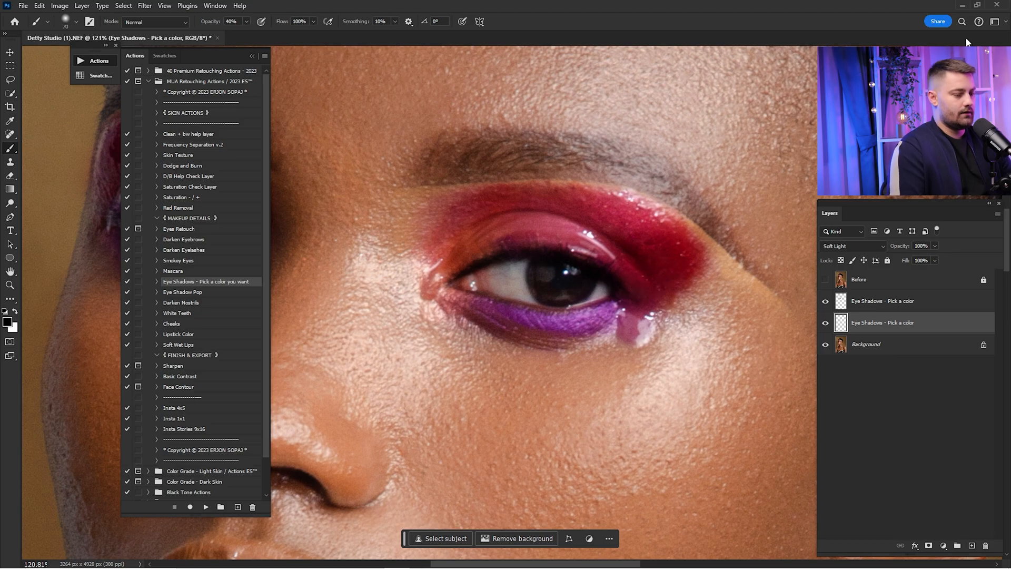
Compare the portrait with the black shading layer hidden and shown, set its opacity to 50%, and check the combined effect against the Background
{"action": "key", "text": "ctrl+0"}
{"action": "left_click", "coordinate": [825, 323]}
{"action": "left_click", "coordinate": [825, 323]}
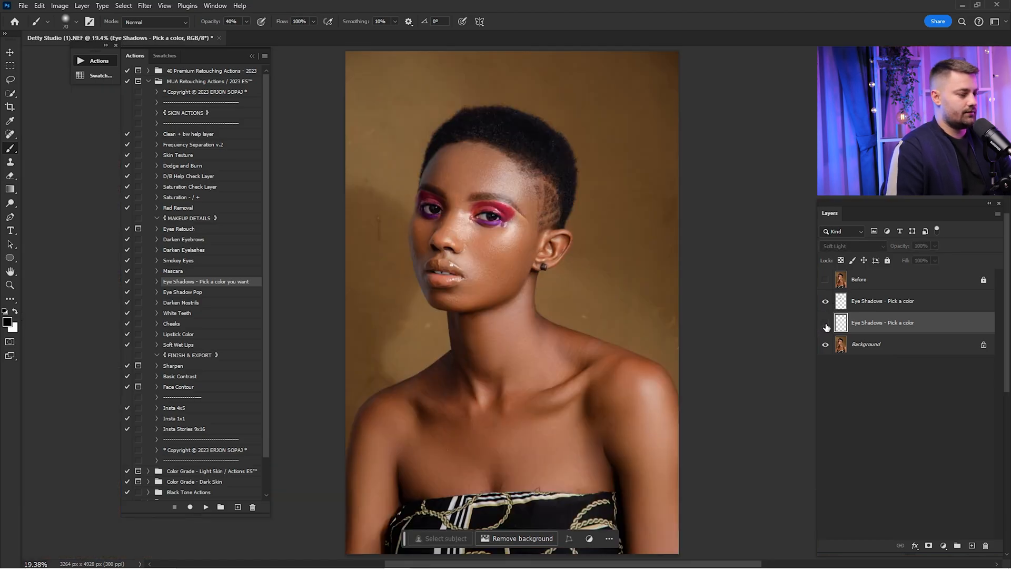
{"action": "left_click", "coordinate": [826, 324]}
{"action": "left_click", "coordinate": [824, 327]}
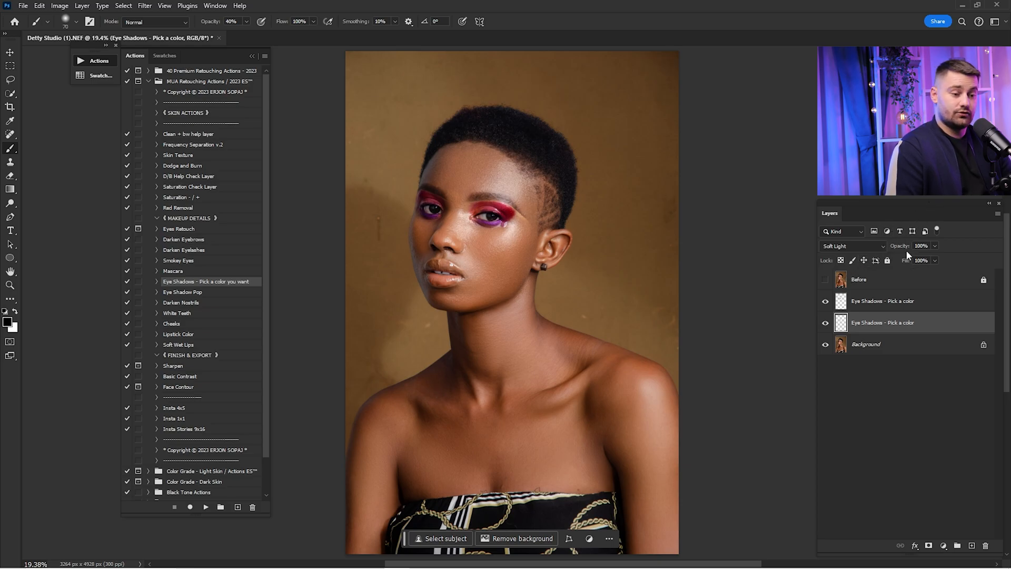
{"action": "left_click_drag", "start_coordinate": [906, 247], "coordinate": [880, 250]}
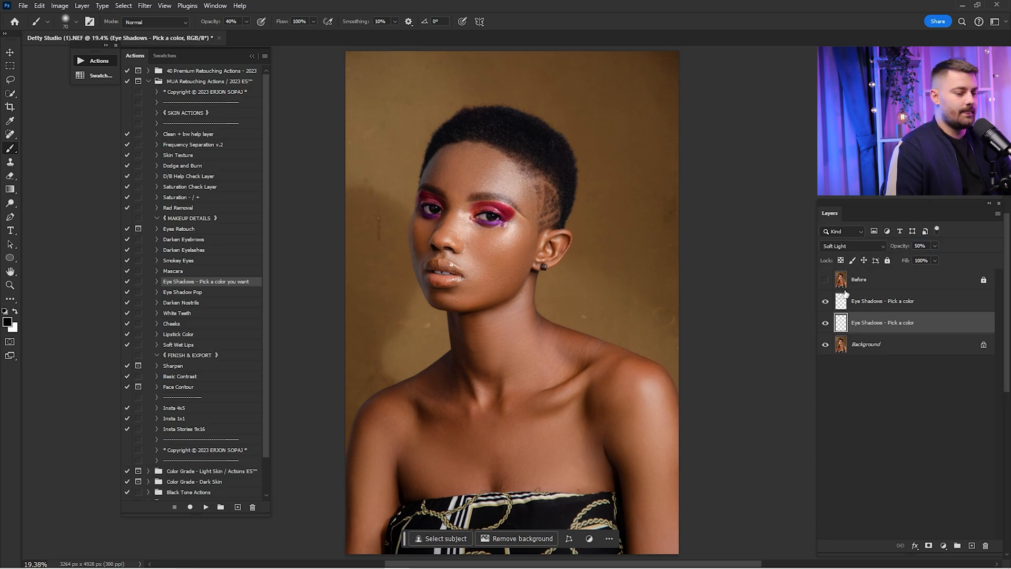
{"action": "left_click", "coordinate": [826, 346], "text": "alt"}
{"action": "left_click", "coordinate": [825, 346], "text": "alt"}
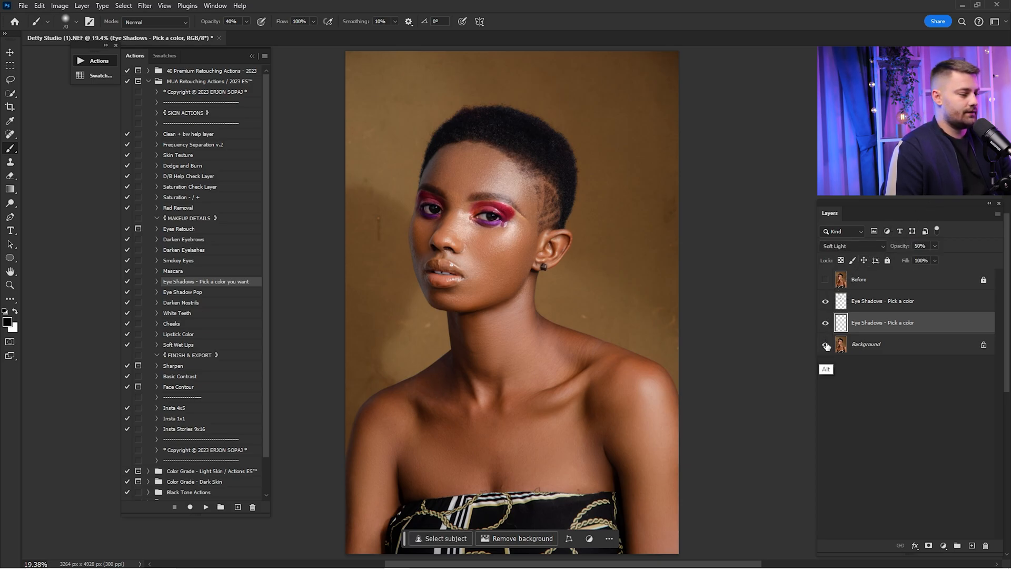
Compare the combined eyeshadow effect against the Background alone, and merge both Eye Shadows layers into the Background
{"action": "left_click", "coordinate": [826, 346], "text": "alt"}
{"action": "left_click", "coordinate": [825, 345], "text": "alt"}
{"action": "left_click", "coordinate": [868, 348]}
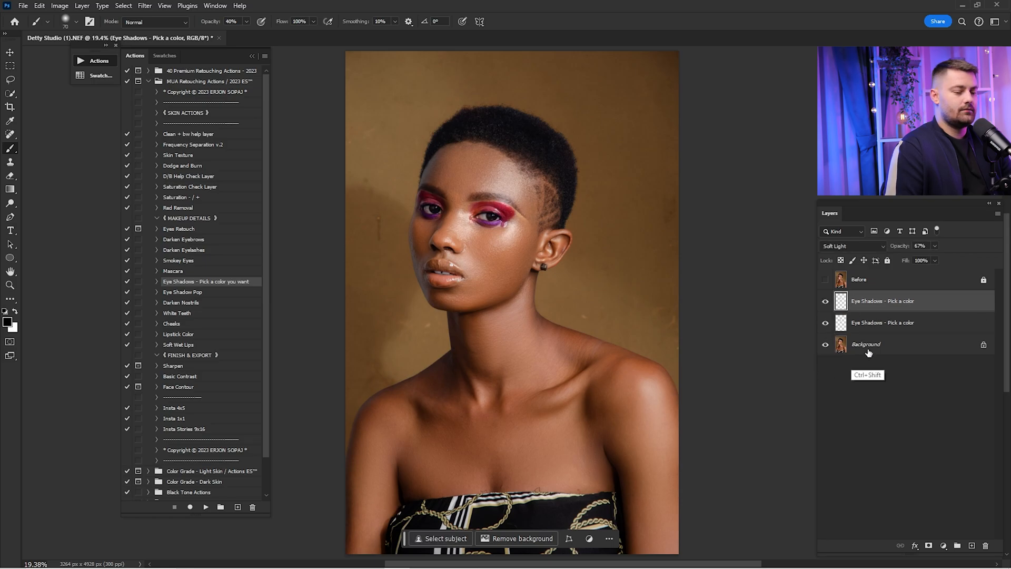
{"action": "left_click", "coordinate": [868, 305], "text": "shift"}
{"action": "right_click", "coordinate": [868, 306]}
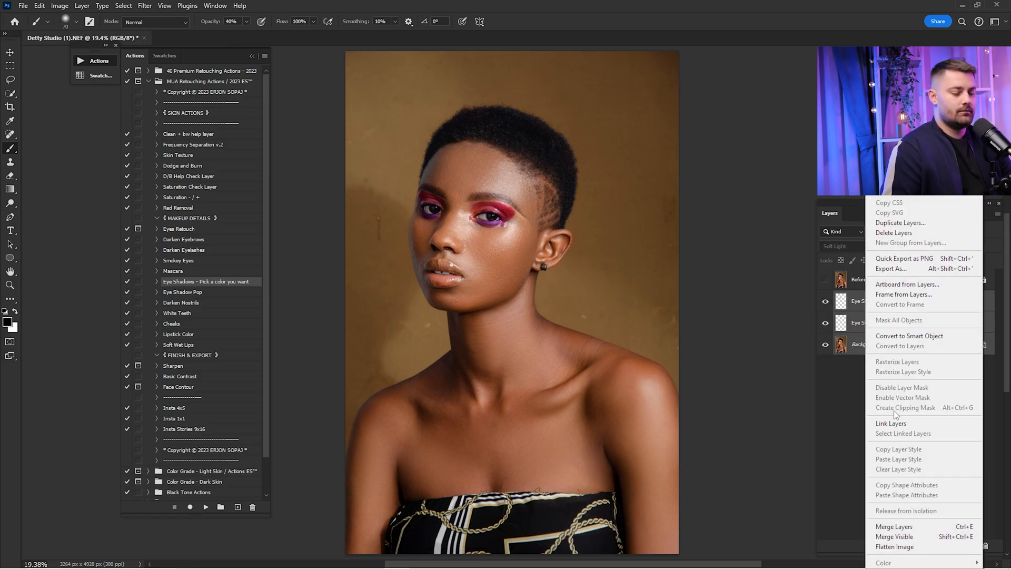
{"action": "left_click", "coordinate": [910, 527]}
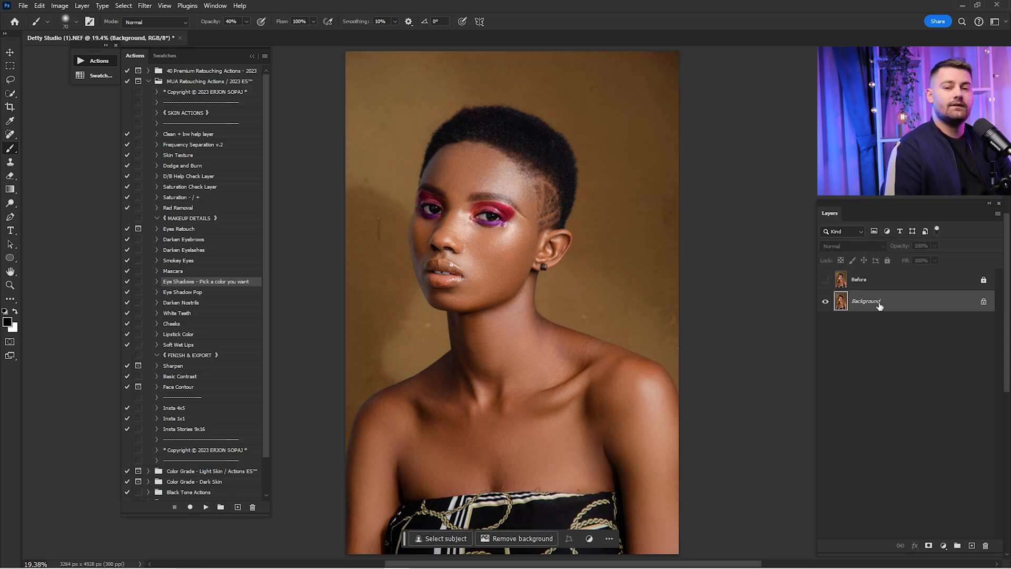
Compare the retouched portrait with the original by showing and hiding the Before layer
{"action": "left_click", "coordinate": [825, 280]}
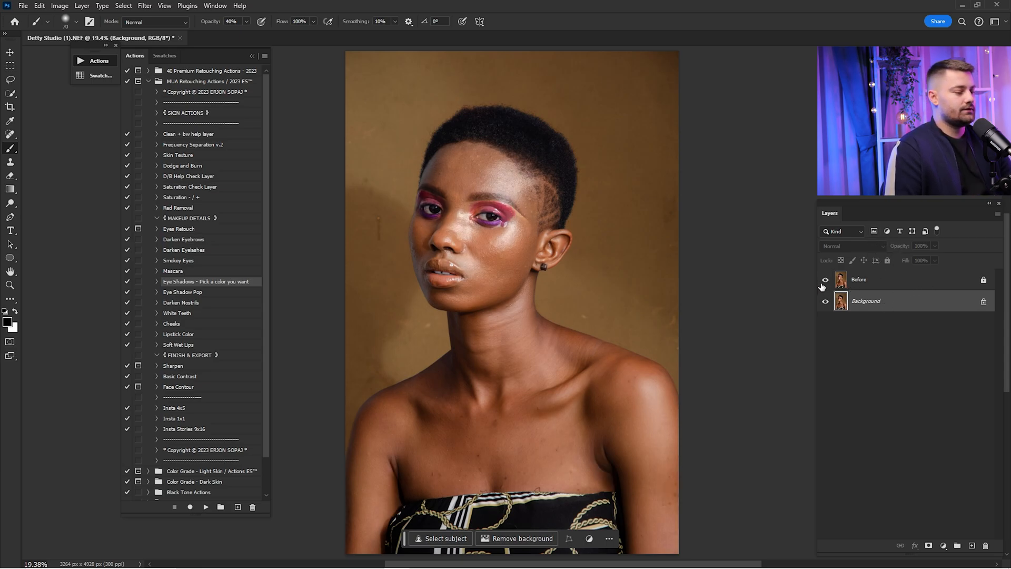
{"action": "left_click", "coordinate": [823, 283]}
{"action": "left_click", "coordinate": [825, 283]}
{"action": "left_click", "coordinate": [824, 281]}
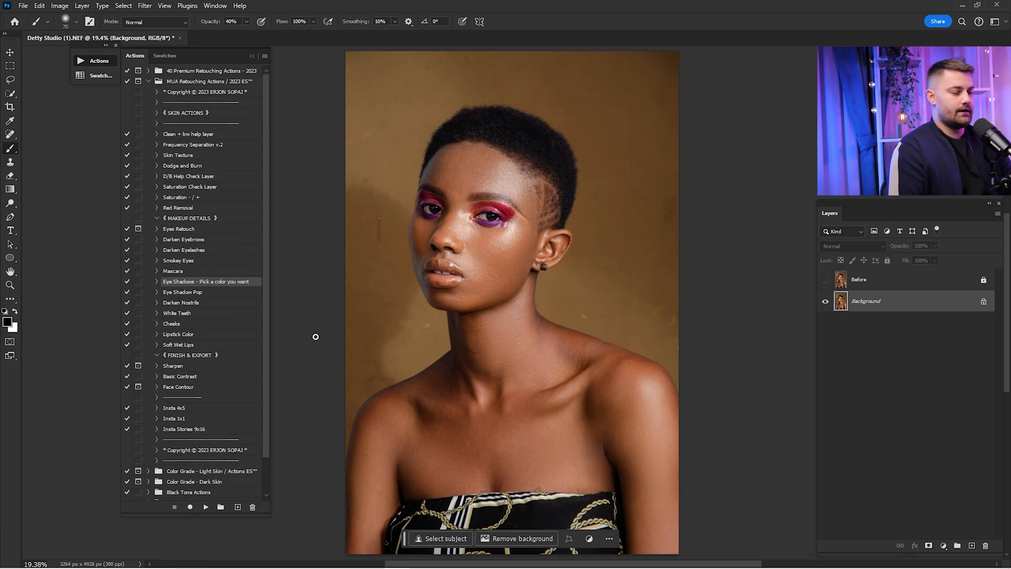
Run the Eye Shadow Pop action on the Background layer
{"action": "left_click_drag", "start_coordinate": [488, 208], "coordinate": [655, 227]}
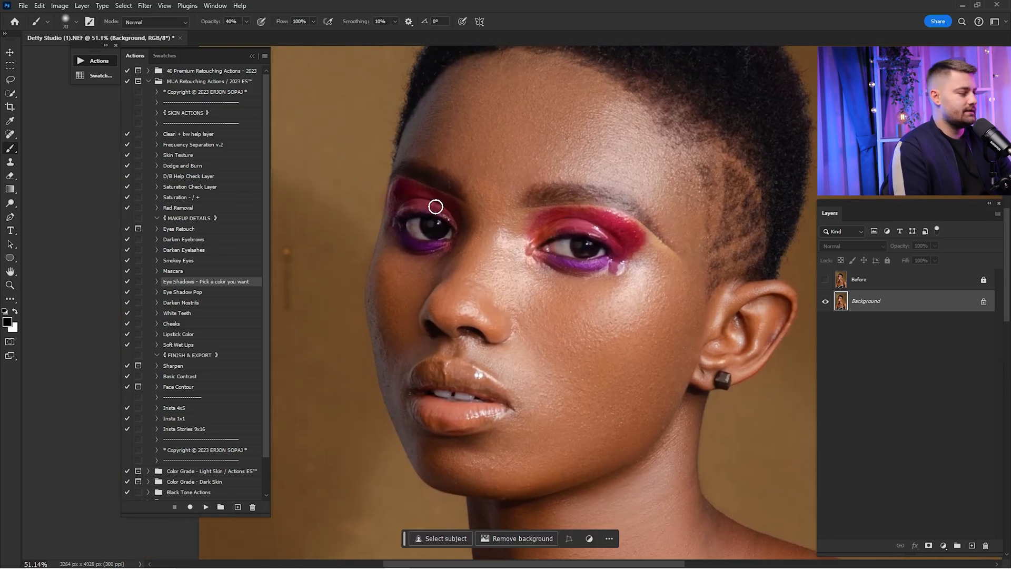
{"action": "left_click", "coordinate": [188, 294]}
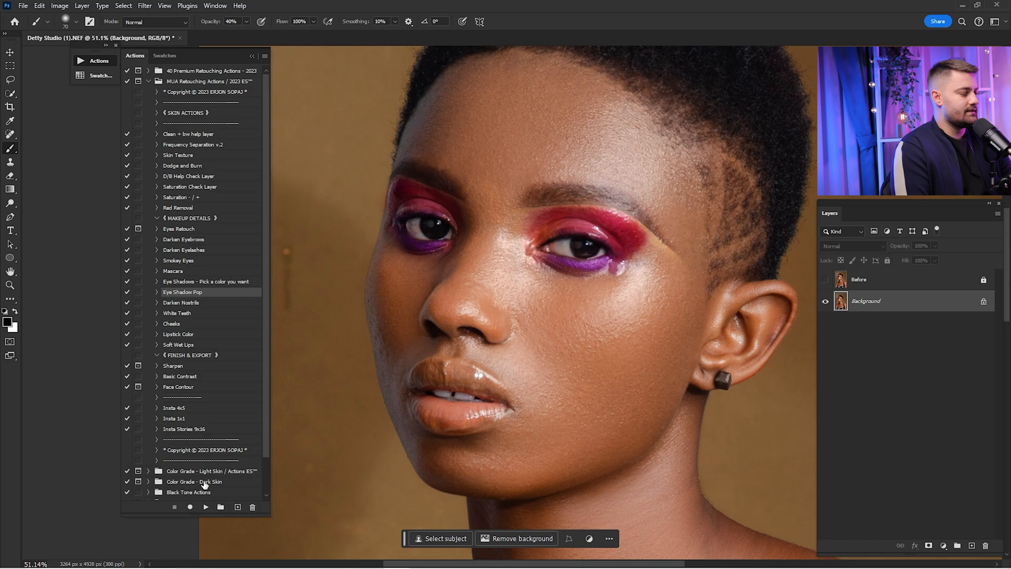
{"action": "left_click", "coordinate": [205, 507]}
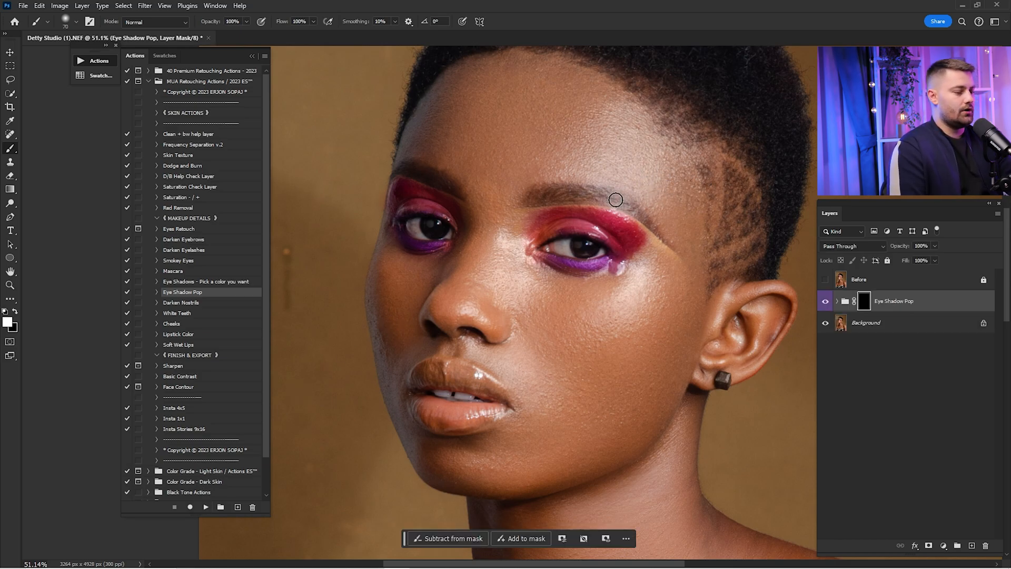
Paint white on the Eye Shadow Pop group's mask over the eyeshadow around both eyes with a 175 px brush
{"action": "key", "text": "bracketright"}
{"action": "key", "text": "bracketright"}
{"action": "key", "text": "bracketright"}
{"action": "key", "text": "bracketright"}
{"action": "key", "text": "bracketright"}
{"action": "key", "text": "bracketright"}
{"action": "mouse_move", "coordinate": [535, 233]}
{"action": "left_mouse_down"}
{"action": "mouse_move", "coordinate": [606, 222]}
{"action": "mouse_move", "coordinate": [631, 236]}
{"action": "mouse_move", "coordinate": [627, 261]}
{"action": "mouse_move", "coordinate": [603, 279]}
{"action": "mouse_move", "coordinate": [548, 267]}
{"action": "mouse_move", "coordinate": [593, 274]}
{"action": "left_mouse_up"}
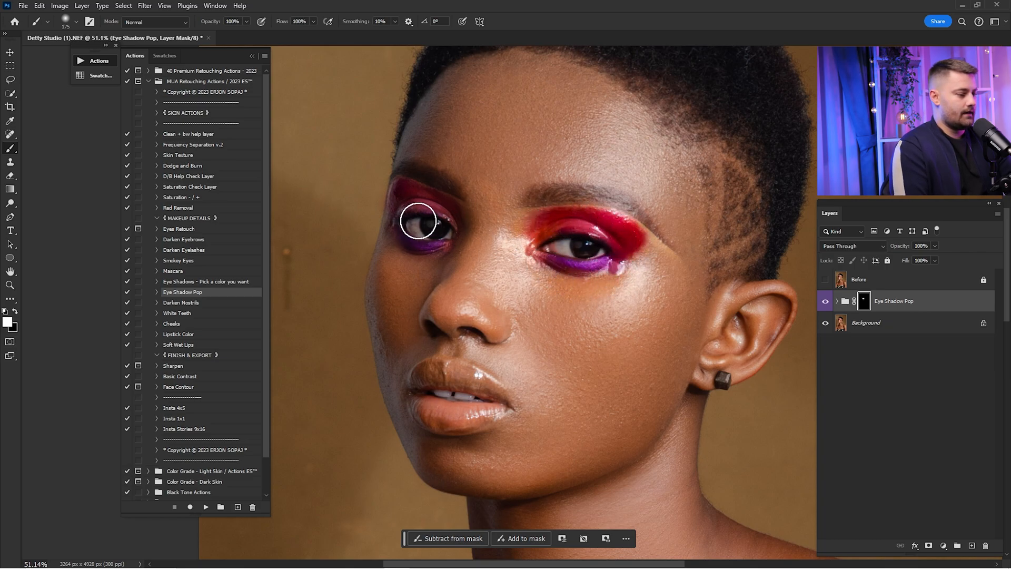
{"action": "mouse_move", "coordinate": [418, 221]}
{"action": "left_mouse_down"}
{"action": "mouse_move", "coordinate": [442, 204]}
{"action": "mouse_move", "coordinate": [391, 224]}
{"action": "mouse_move", "coordinate": [405, 256]}
{"action": "mouse_move", "coordinate": [440, 265]}
{"action": "left_mouse_up"}
Paint black on the Eye Shadow Pop mask with a 150 px brush to remove the effect from skin beyond the eyeshadow
{"action": "key", "text": "bracketleft"}
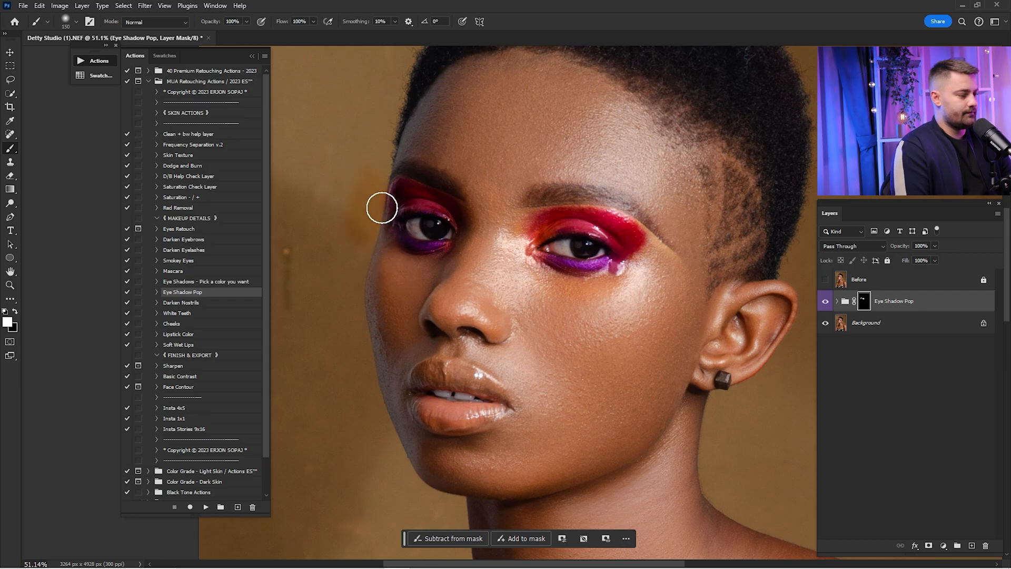
{"action": "key", "text": "x"}
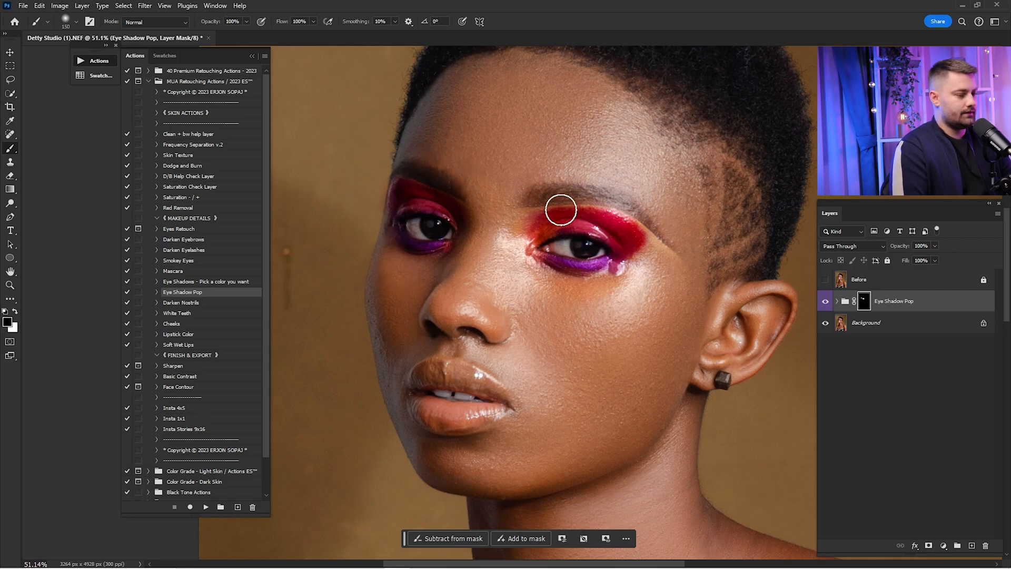
{"action": "left_click_drag", "start_coordinate": [518, 191], "coordinate": [509, 223]}
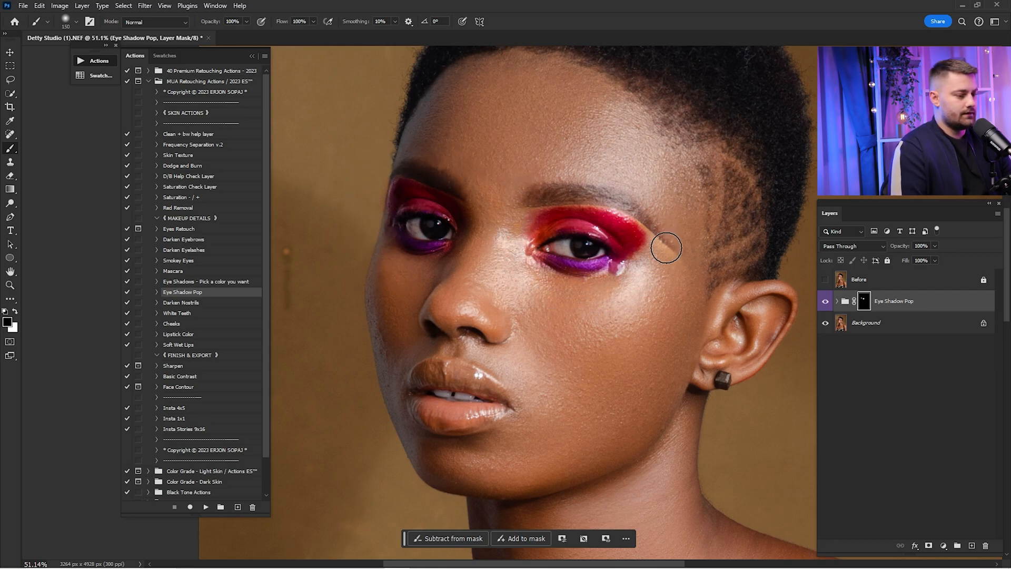
Compare the portrait with the Eye Shadow Pop group hidden and shown, set its opacity to 84%, and check against the Before layer
{"action": "key", "text": "ctrl+0"}
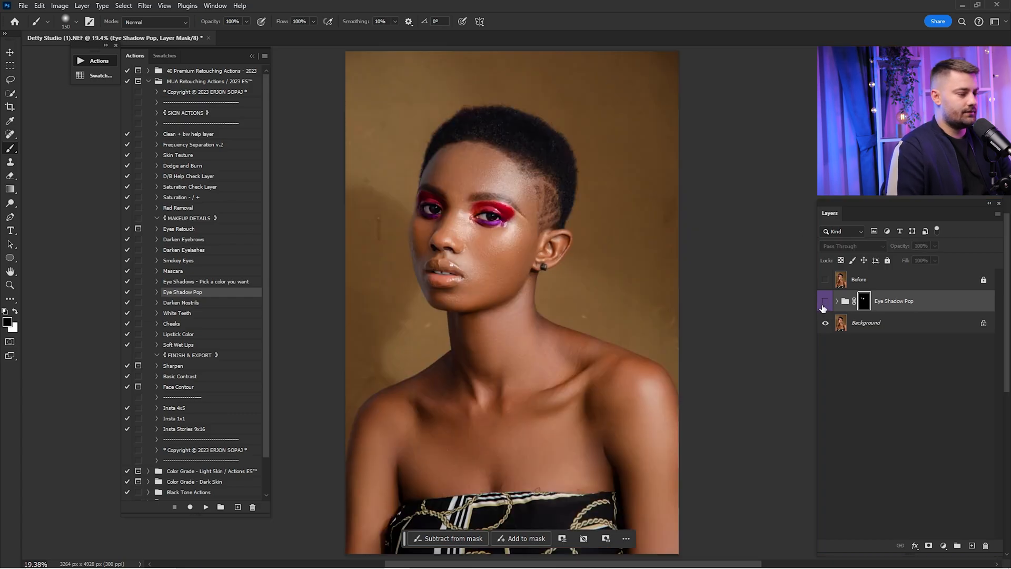
{"action": "left_click", "coordinate": [825, 302]}
{"action": "left_click", "coordinate": [826, 302]}
{"action": "left_click", "coordinate": [825, 302]}
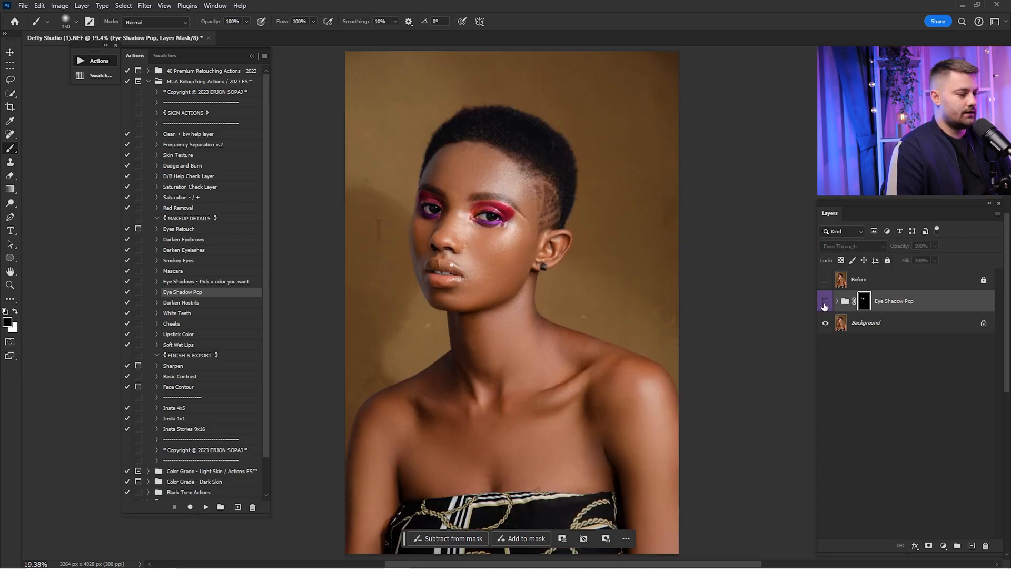
{"action": "left_click", "coordinate": [825, 302]}
{"action": "left_click_drag", "start_coordinate": [906, 246], "coordinate": [896, 252]}
{"action": "left_click", "coordinate": [825, 281]}
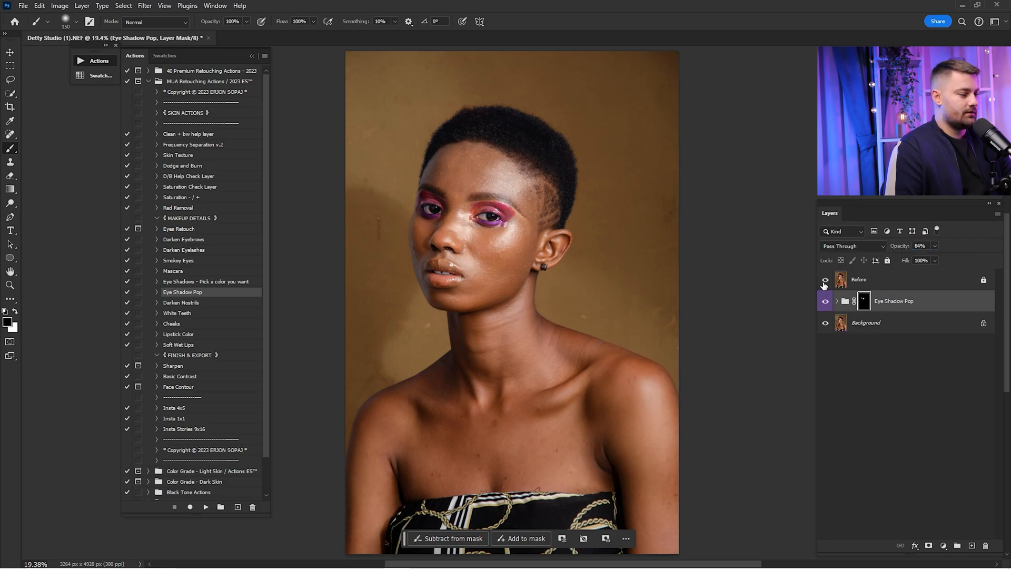
{"action": "left_click", "coordinate": [825, 280]}
Merge the Eye Shadow Pop group into the Background layer
{"action": "left_click", "coordinate": [885, 323], "text": "shift"}
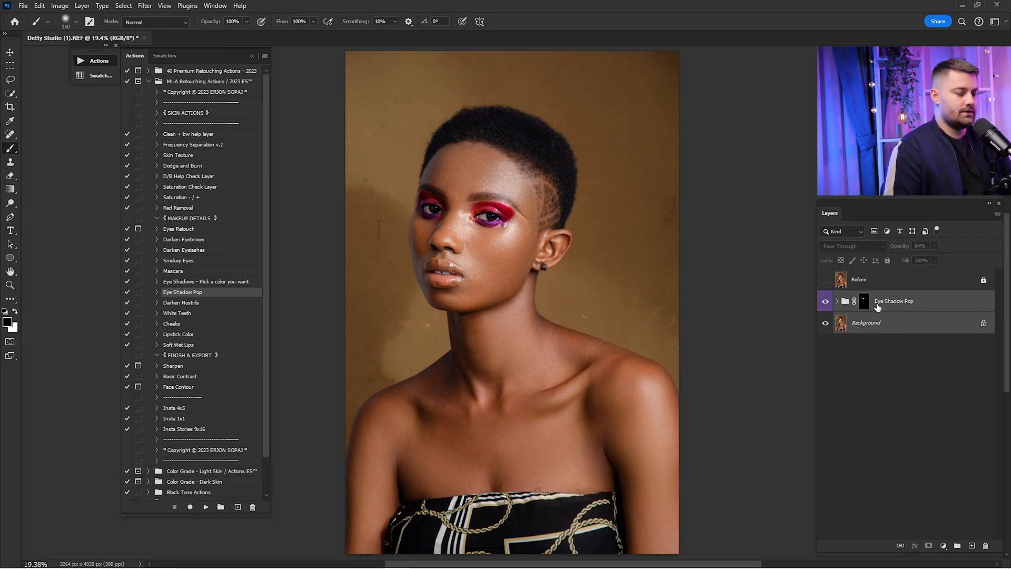
{"action": "right_click", "coordinate": [881, 324]}
{"action": "left_click", "coordinate": [921, 547]}
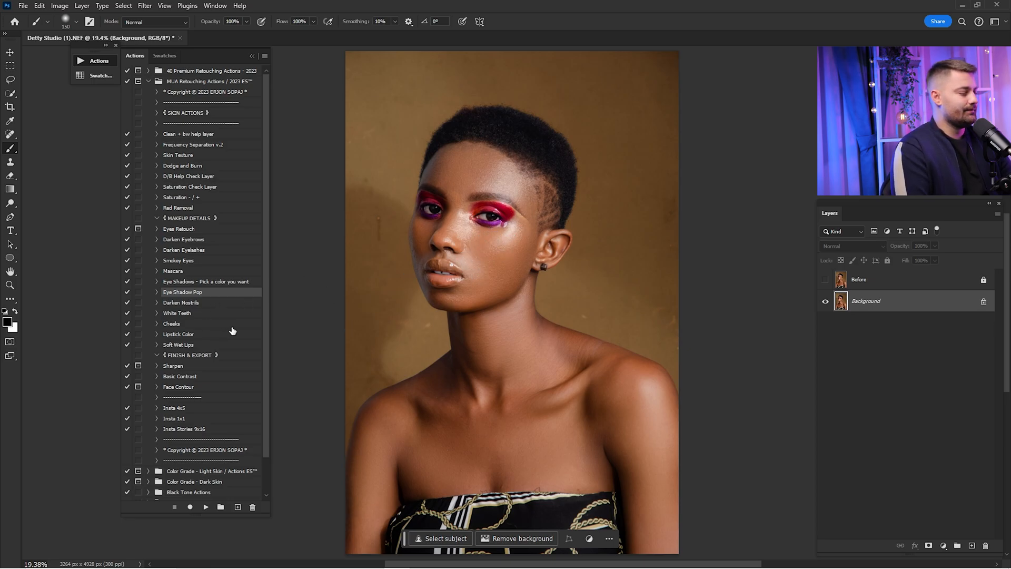
Run the Lipstick Color action, expand the Lipstick Colors group, and show the pink Color Fill 11 layer
{"action": "left_click", "coordinate": [191, 336]}
{"action": "left_click", "coordinate": [205, 505]}
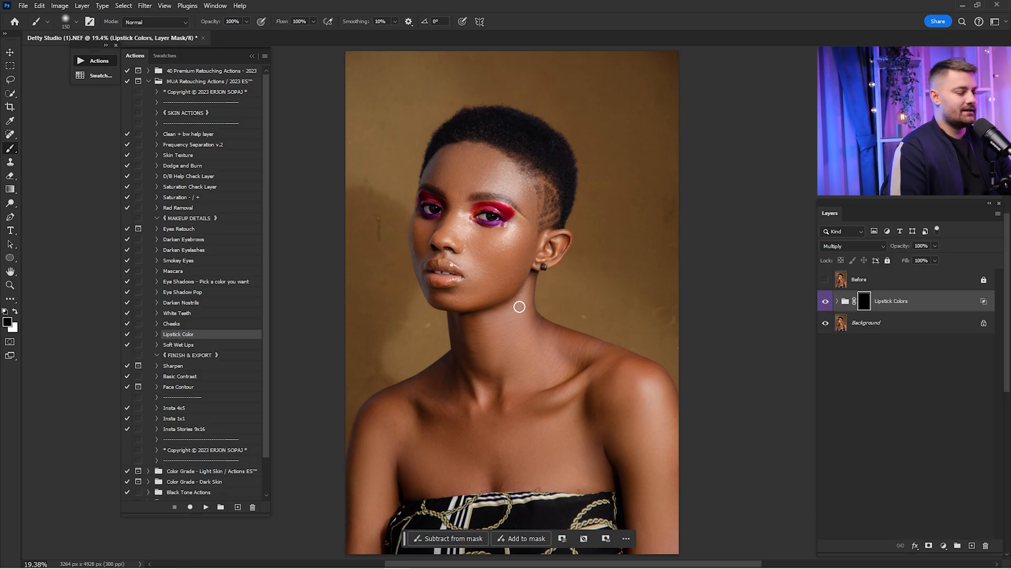
{"action": "left_click", "coordinate": [837, 302]}
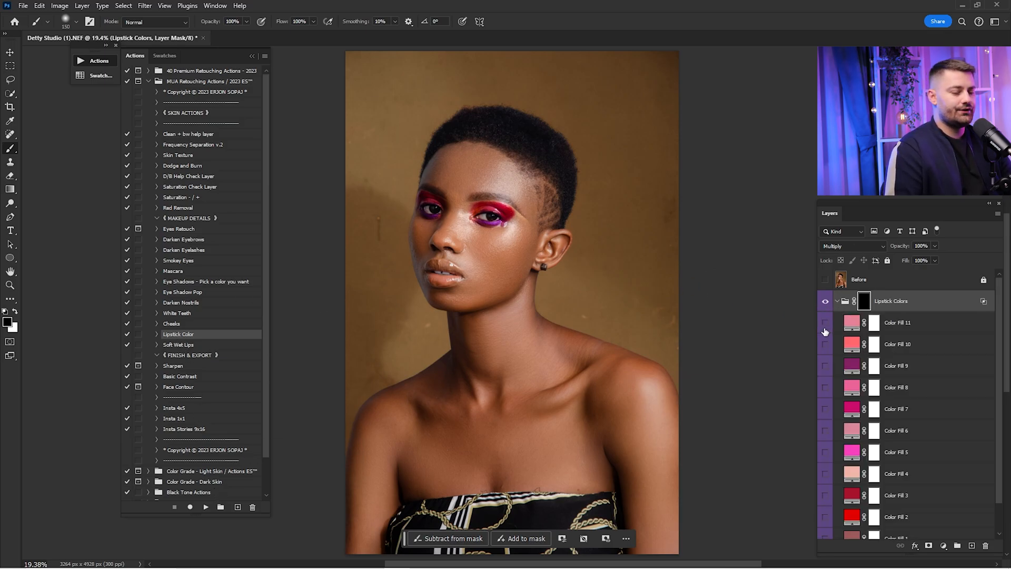
{"action": "left_click_drag", "start_coordinate": [458, 283], "coordinate": [722, 288]}
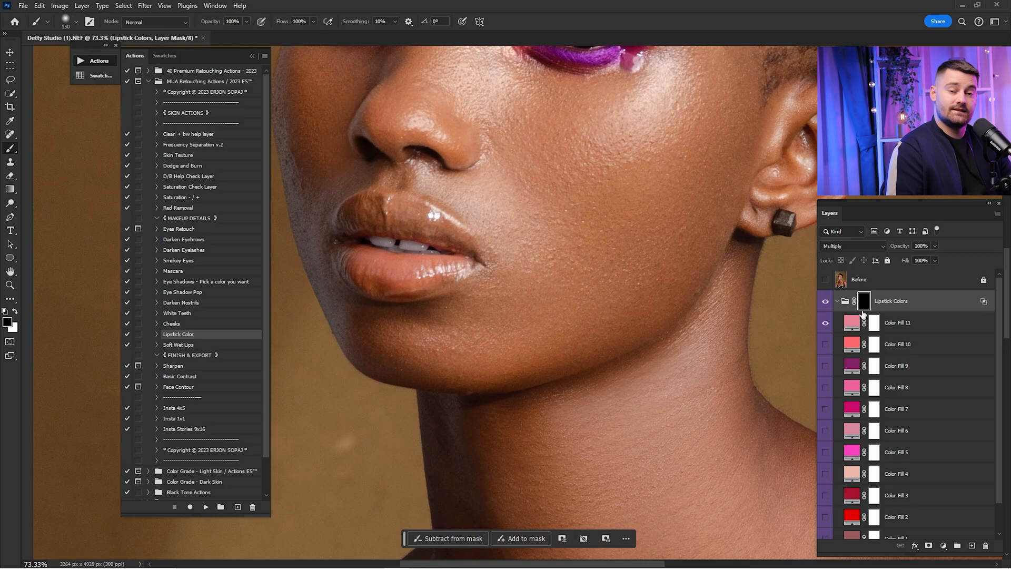
Trace the upper lip's outer edge with a curved Pen tool path, starting at the mouth corner nearest the background
{"action": "left_click_drag", "start_coordinate": [563, 275], "coordinate": [720, 323]}
{"action": "left_click_drag", "start_coordinate": [495, 288], "coordinate": [556, 274]}
{"action": "key", "text": "x"}
{"action": "key", "text": "p"}
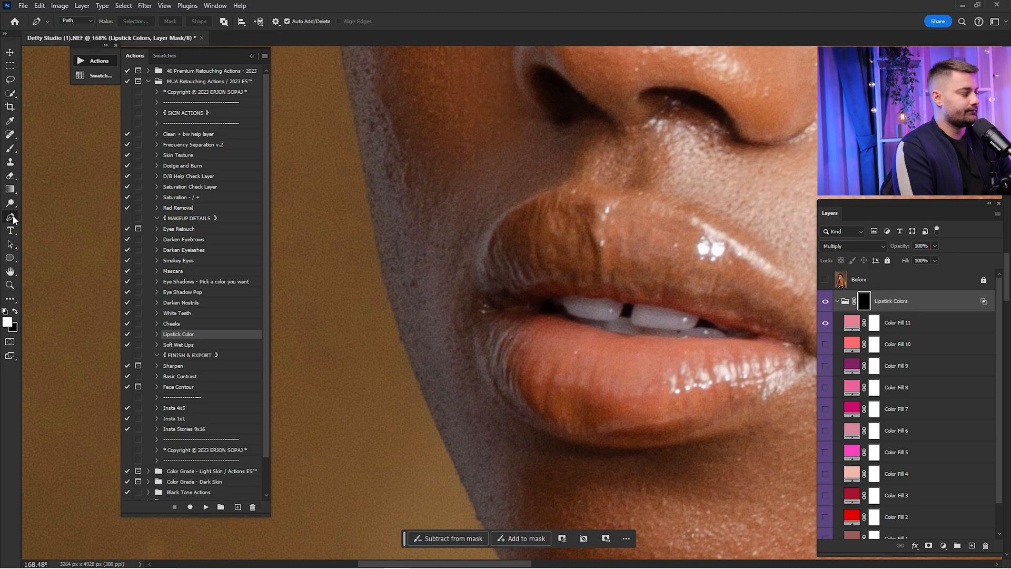
{"action": "left_click", "coordinate": [483, 305]}
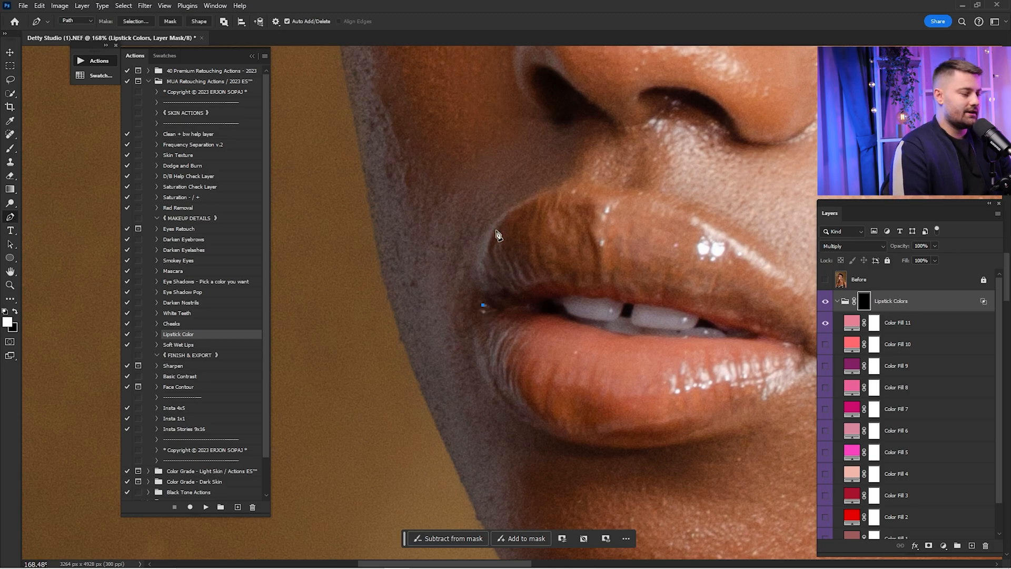
{"action": "left_click_drag", "start_coordinate": [521, 200], "coordinate": [571, 181]}
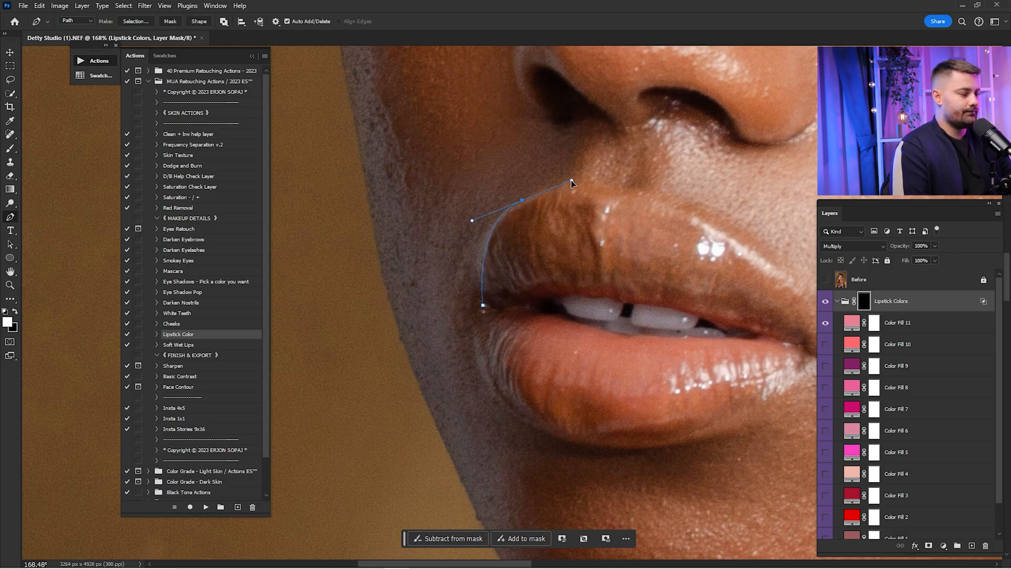
{"action": "key", "text": "ctrl+z"}
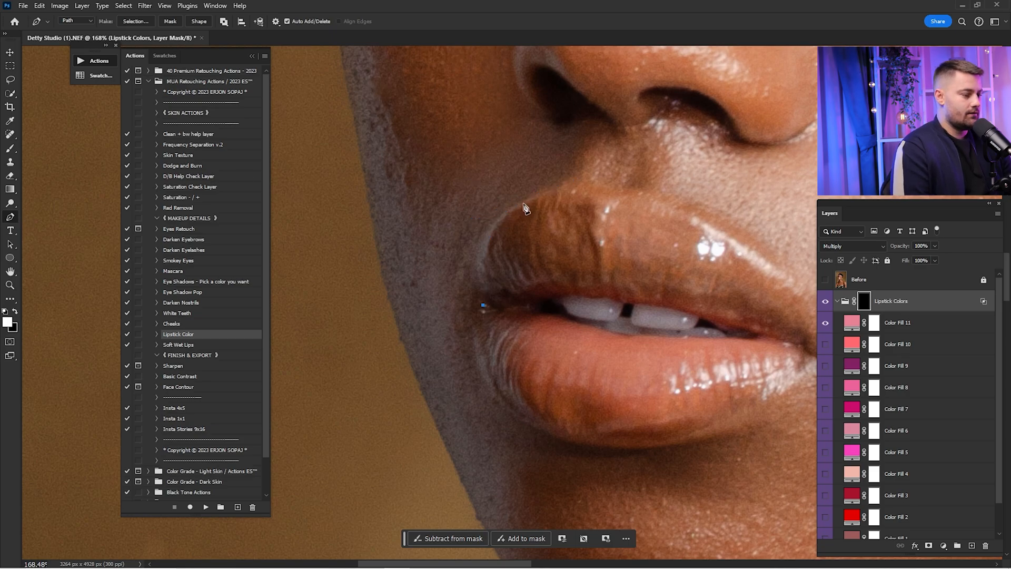
{"action": "left_click_drag", "start_coordinate": [516, 203], "coordinate": [551, 184]}
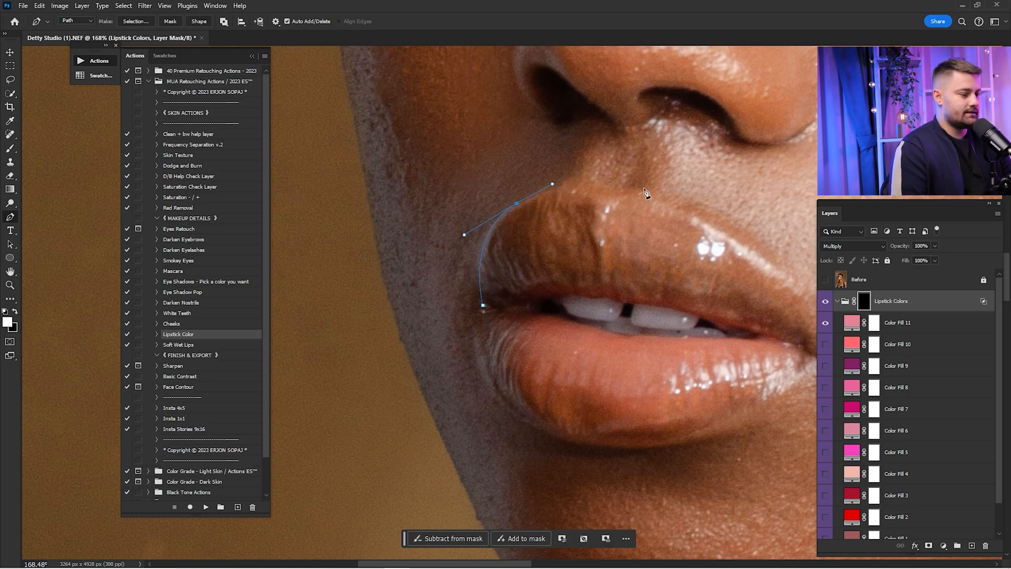
{"action": "left_click", "coordinate": [677, 201]}
{"action": "left_click_drag", "start_coordinate": [677, 201], "coordinate": [515, 147]}
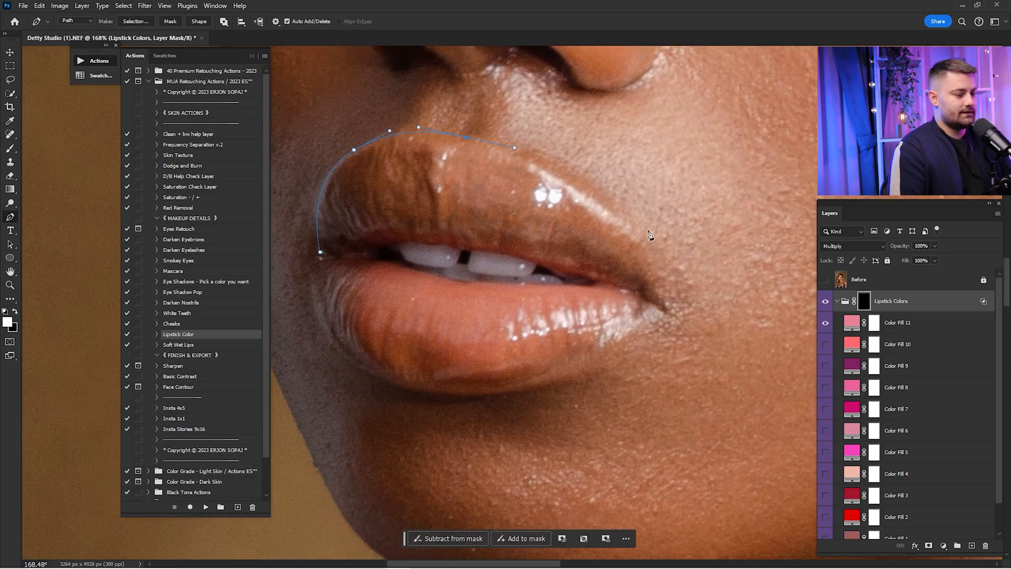
{"action": "left_click_drag", "start_coordinate": [636, 229], "coordinate": [764, 217]}
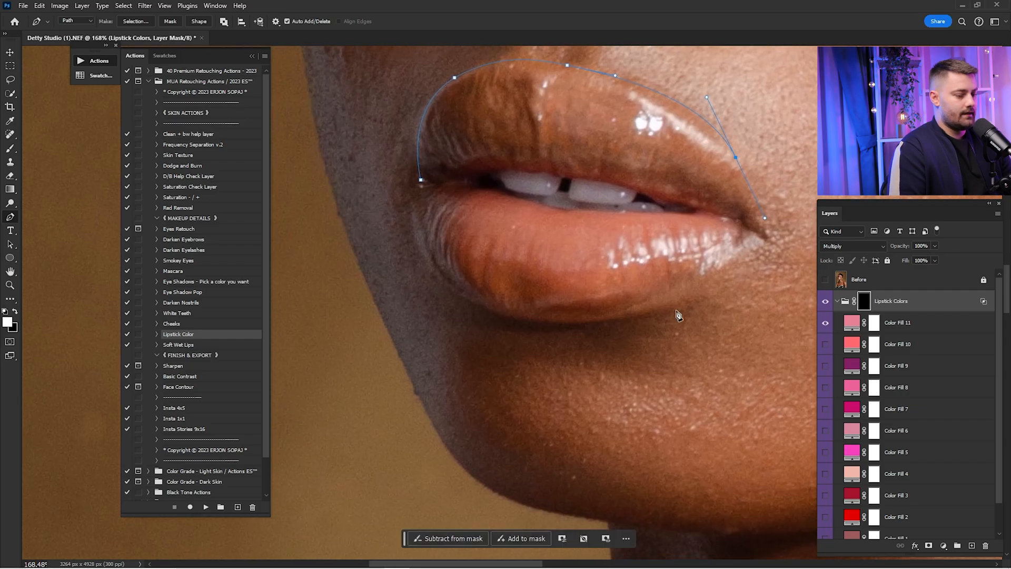
Continue the path along the lower lip's outer edge and close it at the starting mouth corner
{"action": "left_click_drag", "start_coordinate": [674, 301], "coordinate": [738, 323]}
{"action": "key", "text": "ctrl+z"}
{"action": "left_click_drag", "start_coordinate": [561, 318], "coordinate": [478, 278]}
{"action": "left_click_drag", "start_coordinate": [478, 278], "coordinate": [515, 292]}
{"action": "left_click_drag", "start_coordinate": [502, 232], "coordinate": [487, 303]}
Convert the lip path into a new selection with a 2-pixel feather radius
{"action": "right_click", "coordinate": [593, 215]}
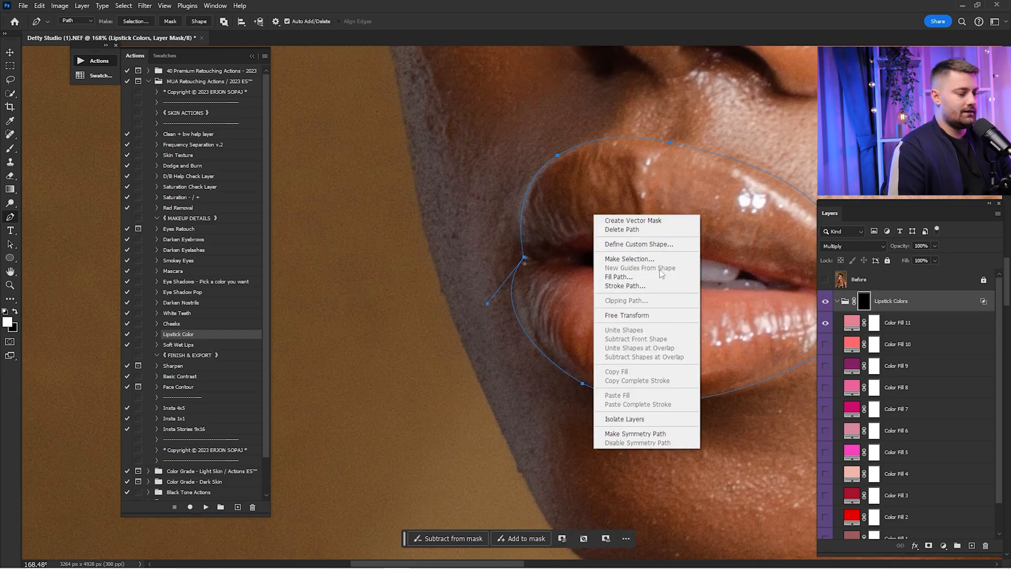
{"action": "left_click", "coordinate": [656, 259]}
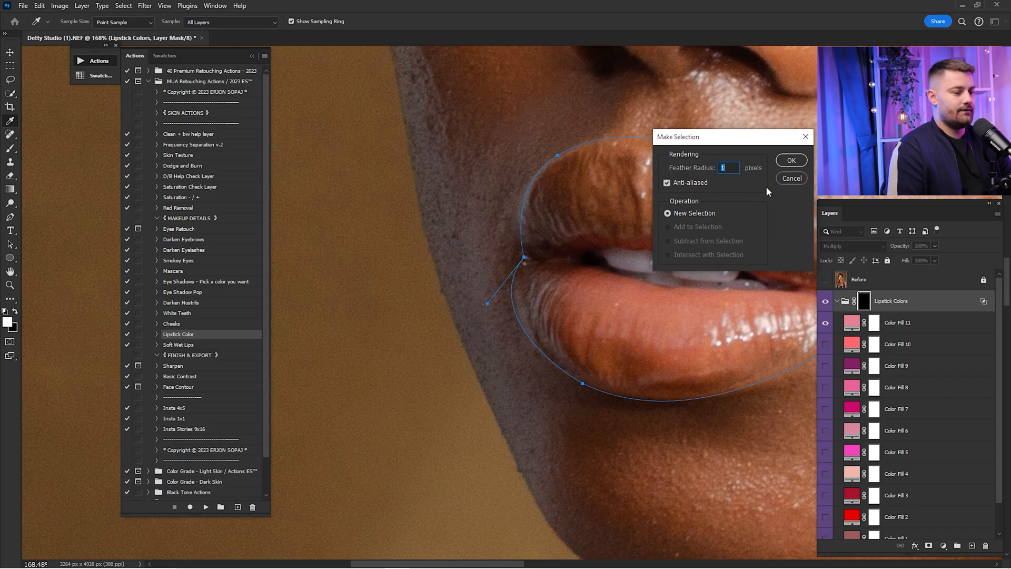
{"action": "type", "text": "2"}
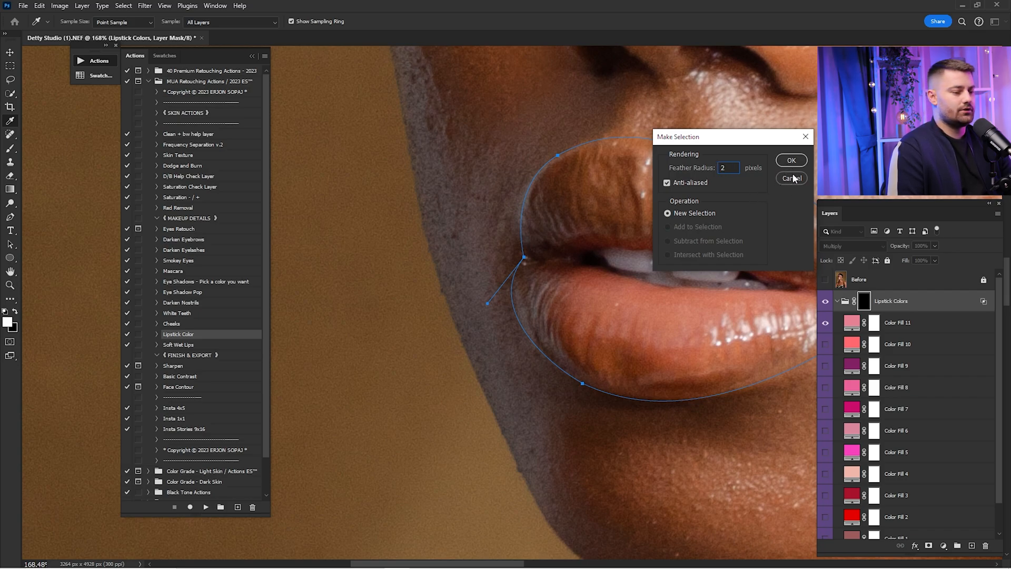
{"action": "left_click", "coordinate": [791, 160]}
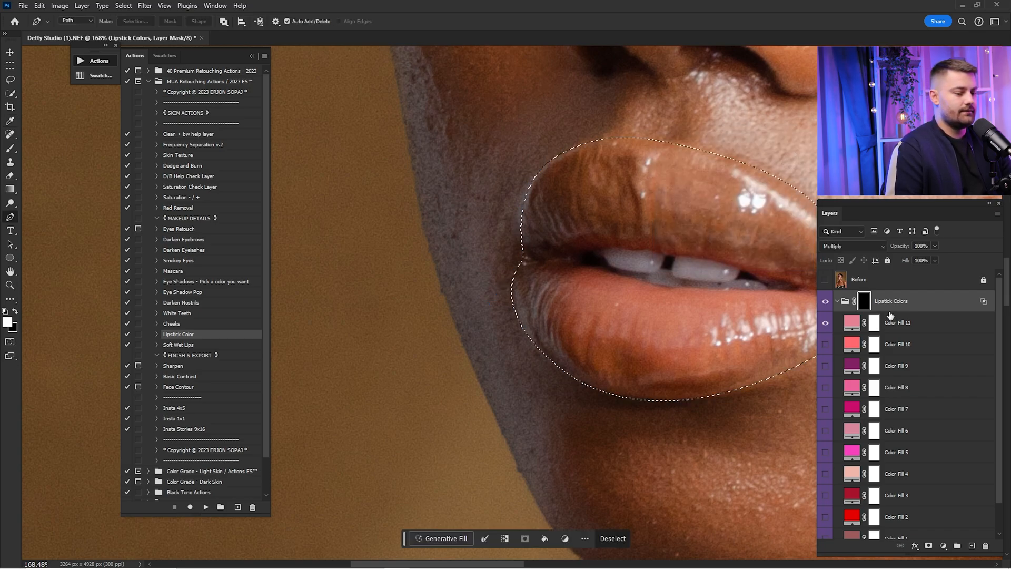
Paint white on the Lipstick Colors mask inside the selection to color the upper and lower lips
{"action": "left_click_drag", "start_coordinate": [740, 300], "coordinate": [635, 277]}
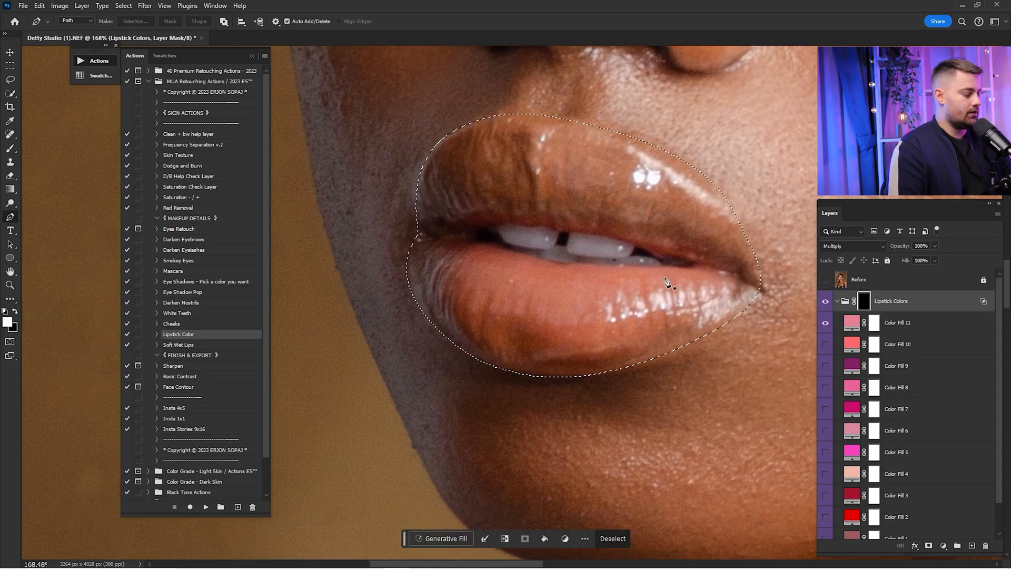
{"action": "key", "text": "b"}
{"action": "mouse_move", "coordinate": [441, 141]}
{"action": "left_mouse_down"}
{"action": "mouse_move", "coordinate": [434, 197]}
{"action": "mouse_move", "coordinate": [525, 179]}
{"action": "mouse_move", "coordinate": [567, 187]}
{"action": "mouse_move", "coordinate": [530, 195]}
{"action": "mouse_move", "coordinate": [683, 217]}
{"action": "mouse_move", "coordinate": [730, 245]}
{"action": "mouse_move", "coordinate": [574, 142]}
{"action": "left_mouse_up"}
{"action": "key", "text": "bracketleft"}
{"action": "key", "text": "bracketleft"}
{"action": "key", "text": "bracketleft"}
{"action": "key", "text": "bracketleft"}
{"action": "key", "text": "bracketleft"}
{"action": "key", "text": "bracketright"}
{"action": "mouse_move", "coordinate": [758, 284]}
{"action": "left_mouse_down"}
{"action": "mouse_move", "coordinate": [747, 309]}
{"action": "mouse_move", "coordinate": [615, 325]}
{"action": "mouse_move", "coordinate": [522, 321]}
{"action": "mouse_move", "coordinate": [424, 266]}
{"action": "left_mouse_up"}
Paint the inner lip edges near the teeth on the mask with a smaller brush, and undo the stroke covering the teeth
{"action": "key", "text": "bracketleft"}
{"action": "key", "text": "bracketleft"}
{"action": "key", "text": "bracketleft"}
{"action": "key", "text": "bracketleft"}
{"action": "mouse_move", "coordinate": [487, 271]}
{"action": "left_mouse_down"}
{"action": "mouse_move", "coordinate": [578, 282]}
{"action": "mouse_move", "coordinate": [403, 296]}
{"action": "mouse_move", "coordinate": [602, 338]}
{"action": "mouse_move", "coordinate": [556, 352]}
{"action": "mouse_move", "coordinate": [690, 273]}
{"action": "mouse_move", "coordinate": [627, 262]}
{"action": "left_mouse_up"}
{"action": "key", "text": "bracketright"}
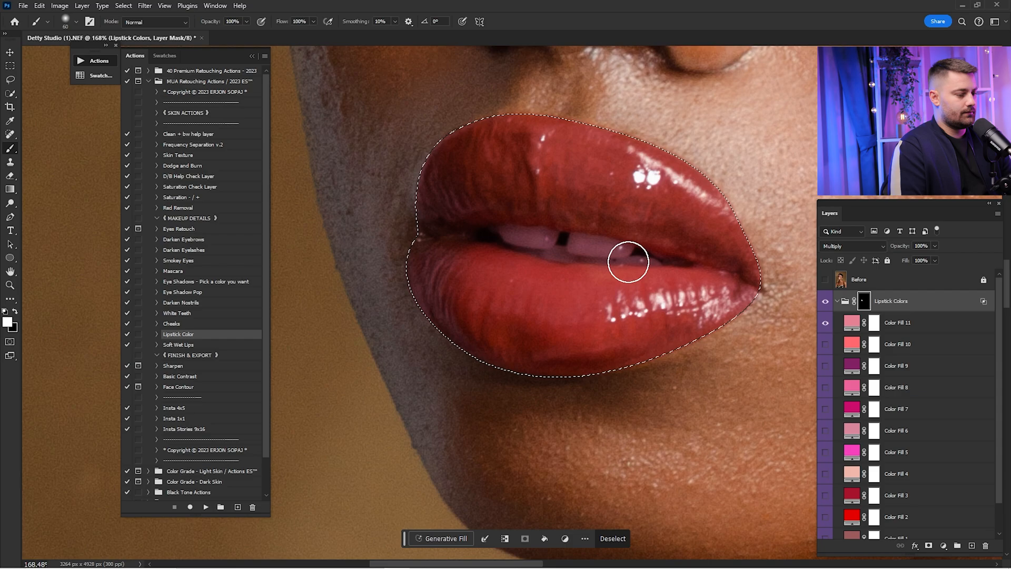
{"action": "key", "text": "ctrl+z"}
{"action": "left_click_drag", "start_coordinate": [530, 199], "coordinate": [498, 219]}
{"action": "key", "text": "bracketleft"}
{"action": "key", "text": "bracketleft"}
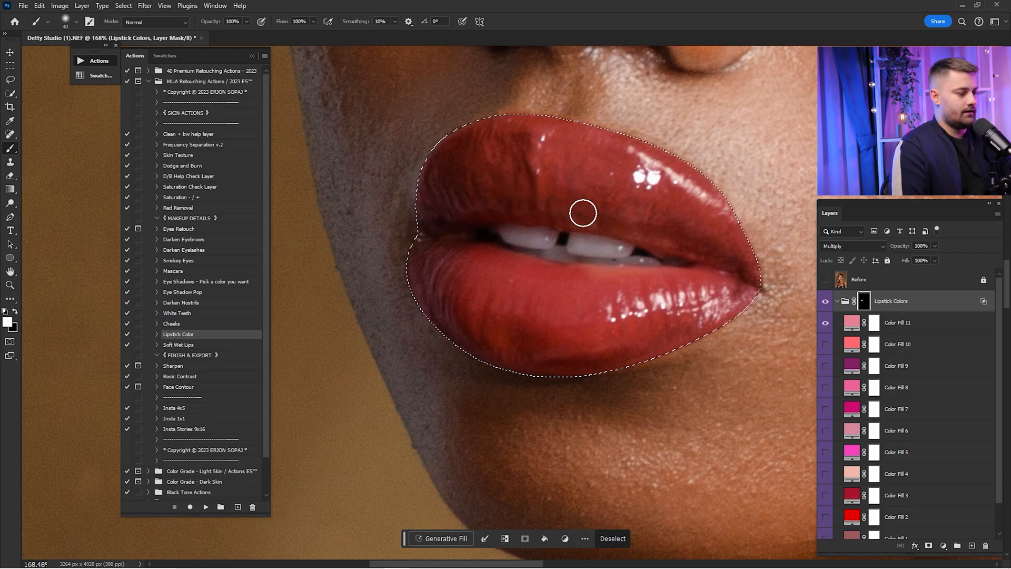
Paint white on the Lipstick Colors mask over the upper and lower lips with a larger brush
{"action": "key", "text": "bracketright"}
{"action": "key", "text": "bracketright"}
{"action": "key", "text": "bracketright"}
{"action": "mouse_move", "coordinate": [425, 160]}
{"action": "left_mouse_down"}
{"action": "mouse_move", "coordinate": [446, 220]}
{"action": "mouse_move", "coordinate": [557, 326]}
{"action": "mouse_move", "coordinate": [724, 314]}
{"action": "left_mouse_up"}
Reduce the brush size, switch the foreground color to black, and clear the lip selection
{"action": "key", "text": "bracketleft"}
{"action": "key", "text": "bracketleft"}
{"action": "key", "text": "bracketleft"}
{"action": "key", "text": "bracketleft"}
{"action": "key", "text": "bracketleft"}
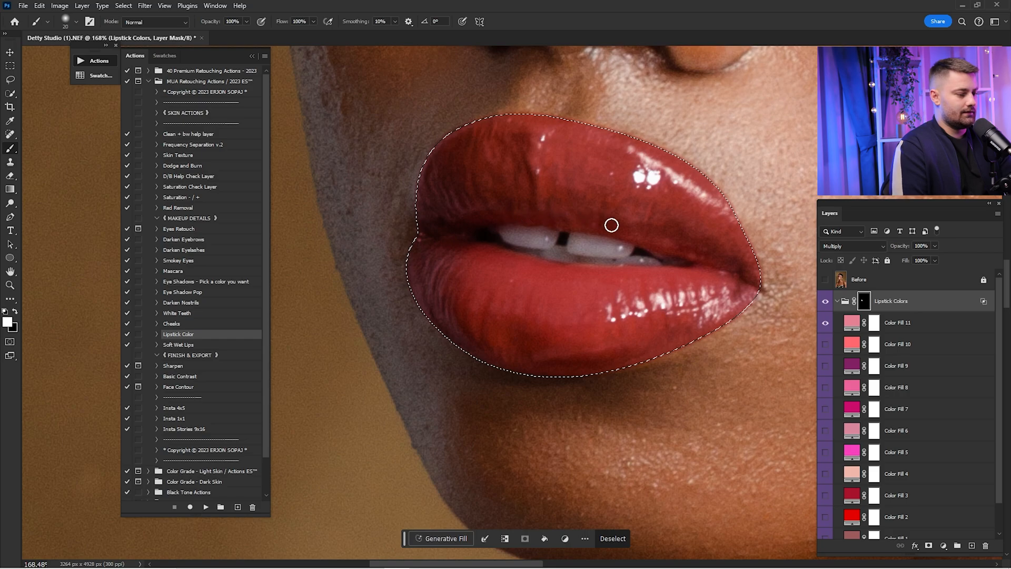
{"action": "key", "text": "x"}
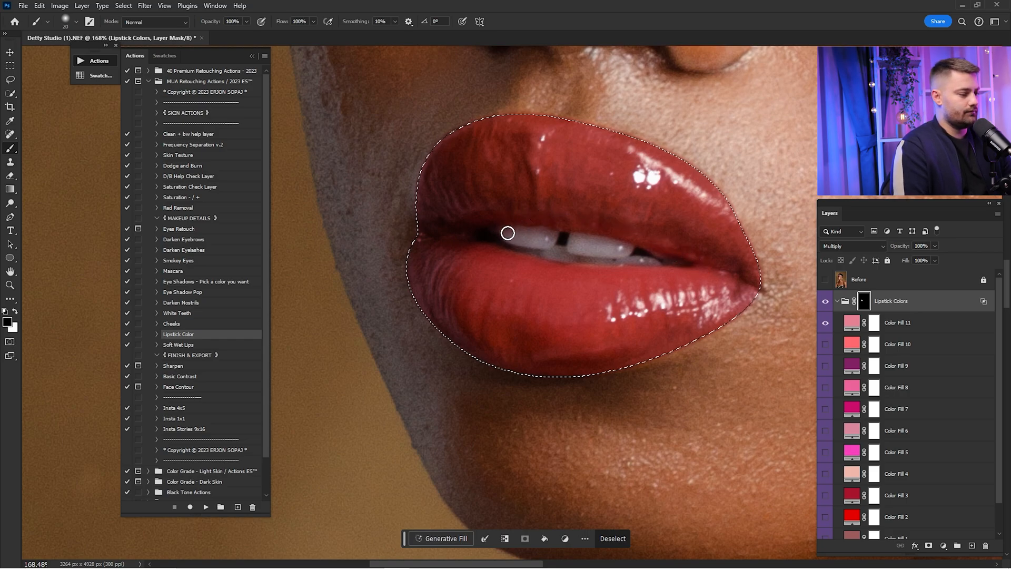
{"action": "key", "text": "ctrl+d"}
Compare the lips with and without the Lipstick Colors group, at full-image view and close up
{"action": "key", "text": "ctrl+0"}
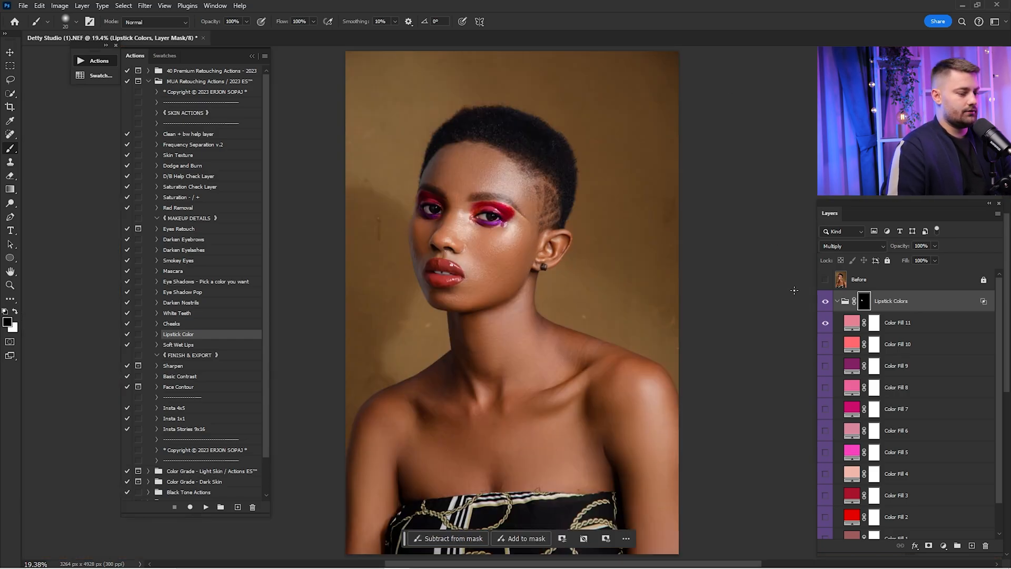
{"action": "left_click", "coordinate": [825, 302]}
{"action": "left_click", "coordinate": [826, 302]}
{"action": "left_click", "coordinate": [825, 301]}
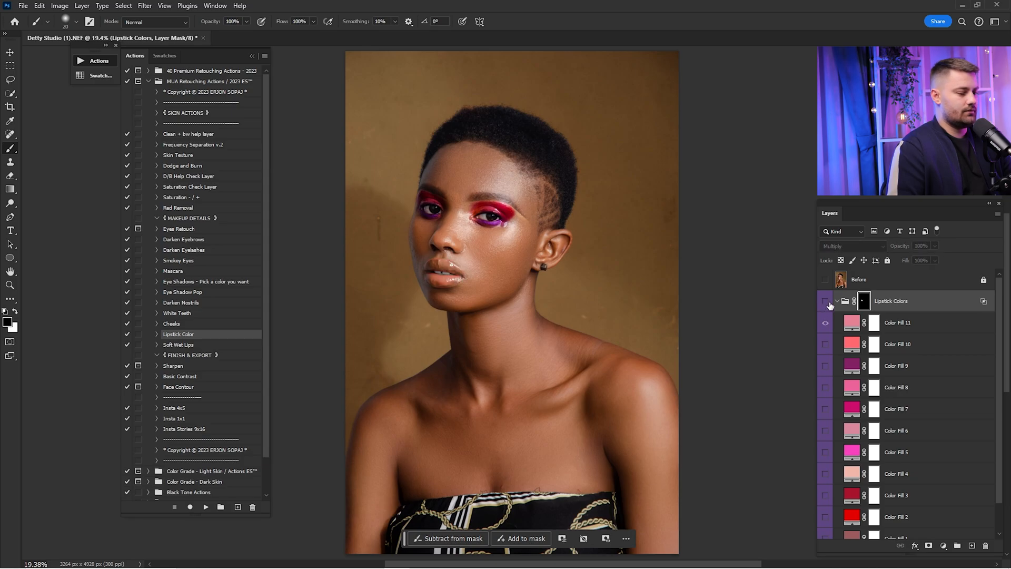
{"action": "left_click", "coordinate": [825, 302]}
{"action": "scroll", "coordinate": [430, 259], "scroll_direction": "up", "scroll_amount": 5}
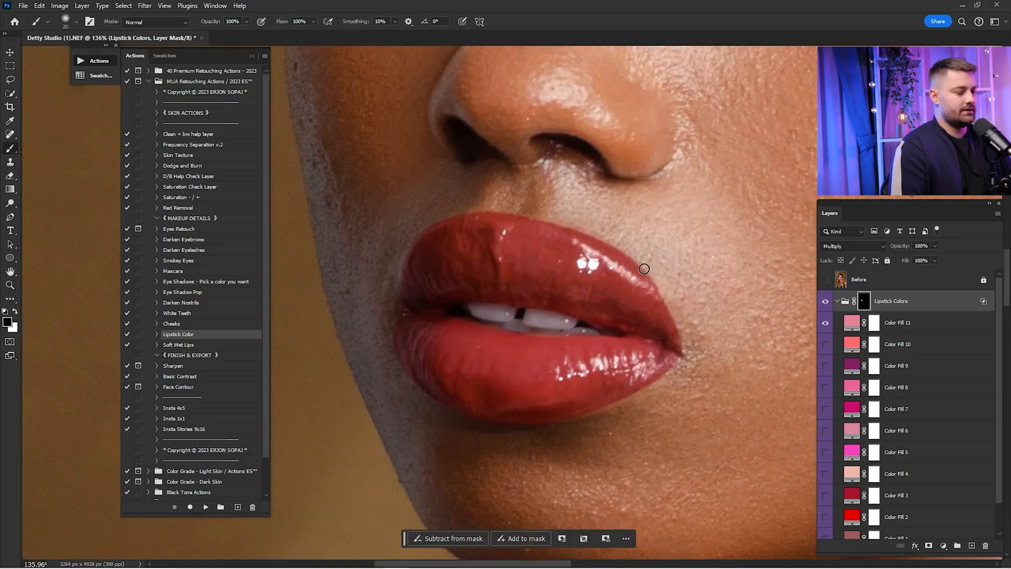
{"action": "left_click", "coordinate": [826, 302]}
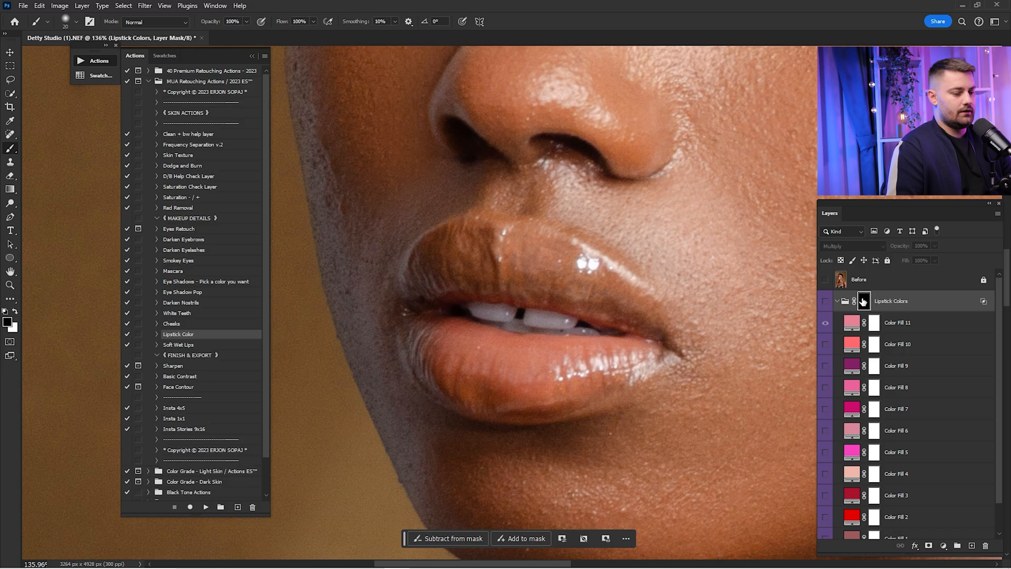
{"action": "left_click", "coordinate": [825, 302]}
Hide Color Fill 11 and preview the Color Fill 10 and Color Fill 9 shades on the lips
{"action": "left_click", "coordinate": [825, 322]}
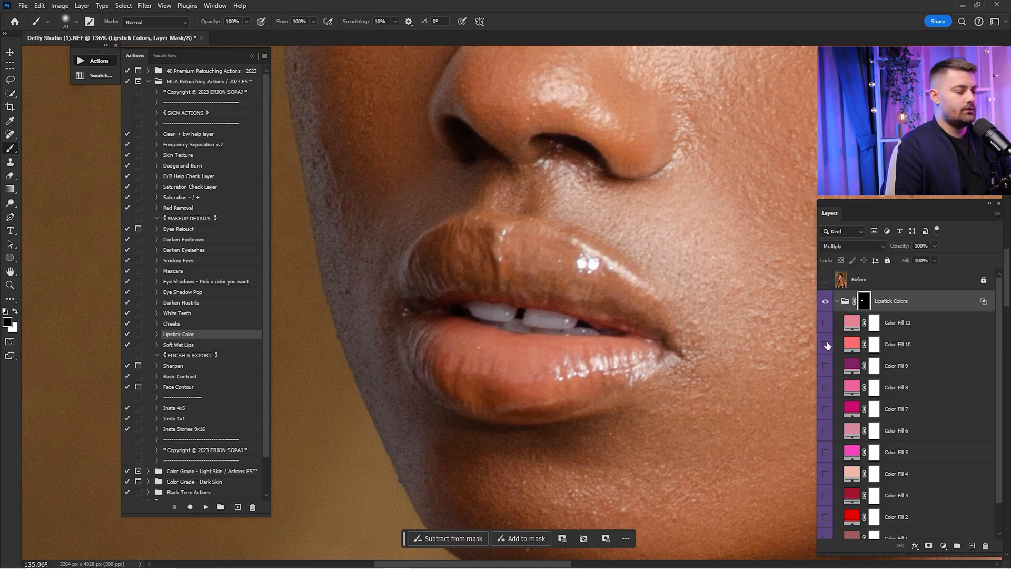
{"action": "left_click", "coordinate": [825, 344]}
{"action": "scroll", "coordinate": [713, 361], "scroll_direction": "down", "scroll_amount": 5}
{"action": "left_click", "coordinate": [825, 344]}
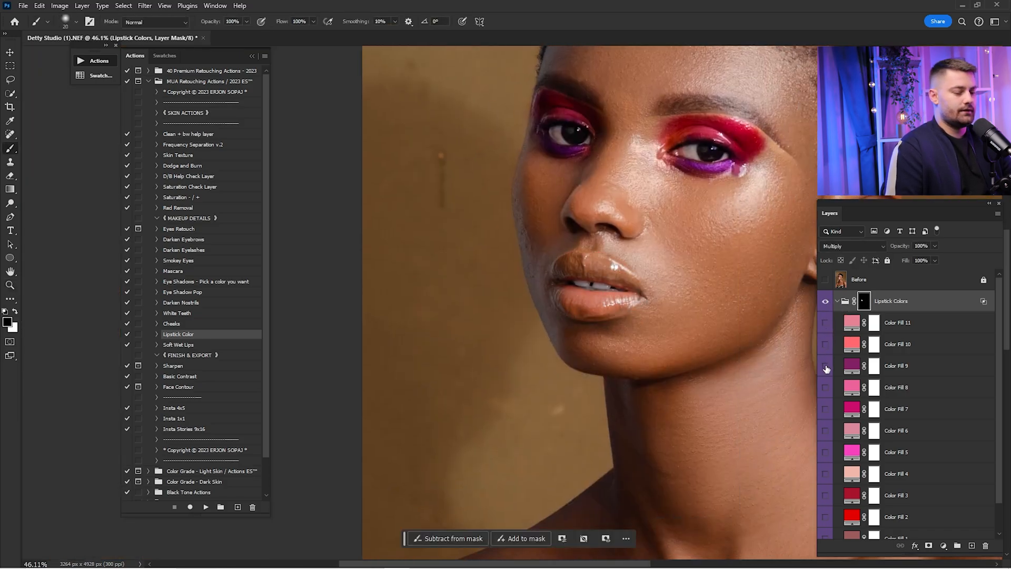
{"action": "left_click", "coordinate": [826, 365]}
{"action": "key", "text": "ctrl+0"}
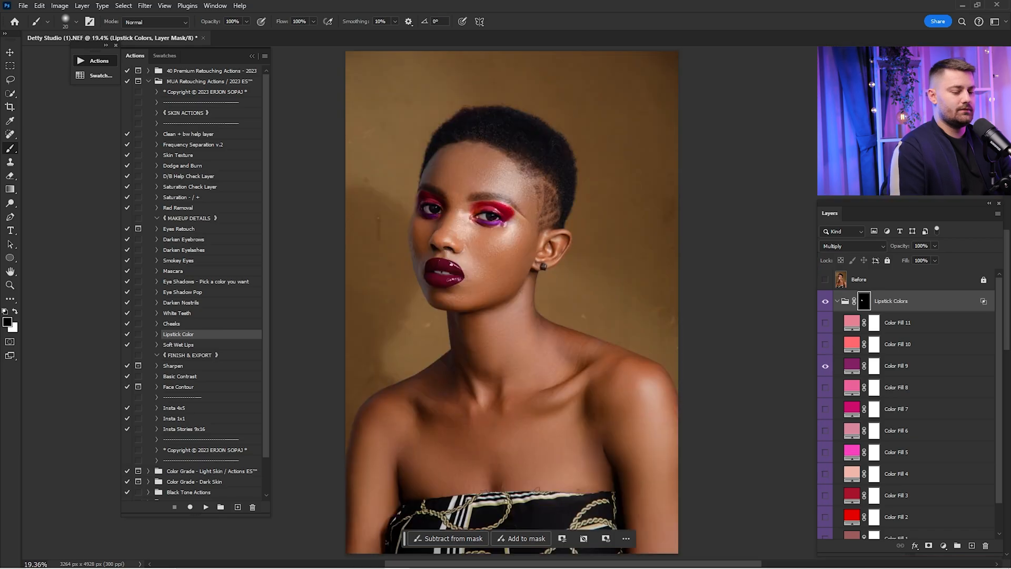
Hide Color Fill 9 and preview the Color Fill 8 and Color Fill 7 lipstick shades one at a time
{"action": "left_click", "coordinate": [825, 365]}
{"action": "left_click", "coordinate": [825, 387]}
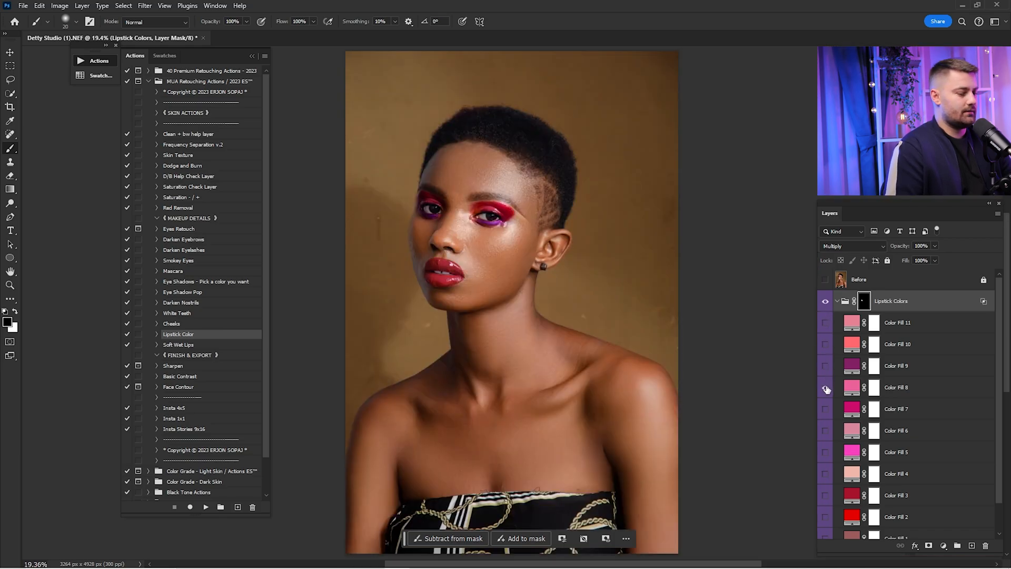
{"action": "left_click", "coordinate": [825, 387]}
{"action": "left_click", "coordinate": [825, 409]}
{"action": "left_click", "coordinate": [825, 410]}
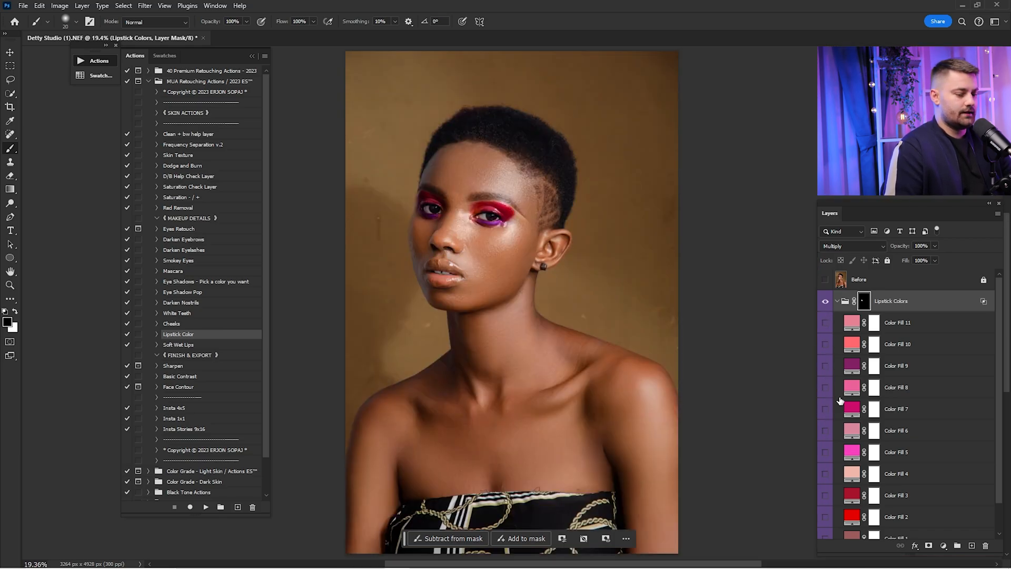
{"action": "left_click", "coordinate": [826, 409]}
{"action": "left_click", "coordinate": [826, 409]}
Preview the Color Fill 6, Color Fill 5 and Color Fill 4 lipstick shades one at a time
{"action": "left_click", "coordinate": [825, 430]}
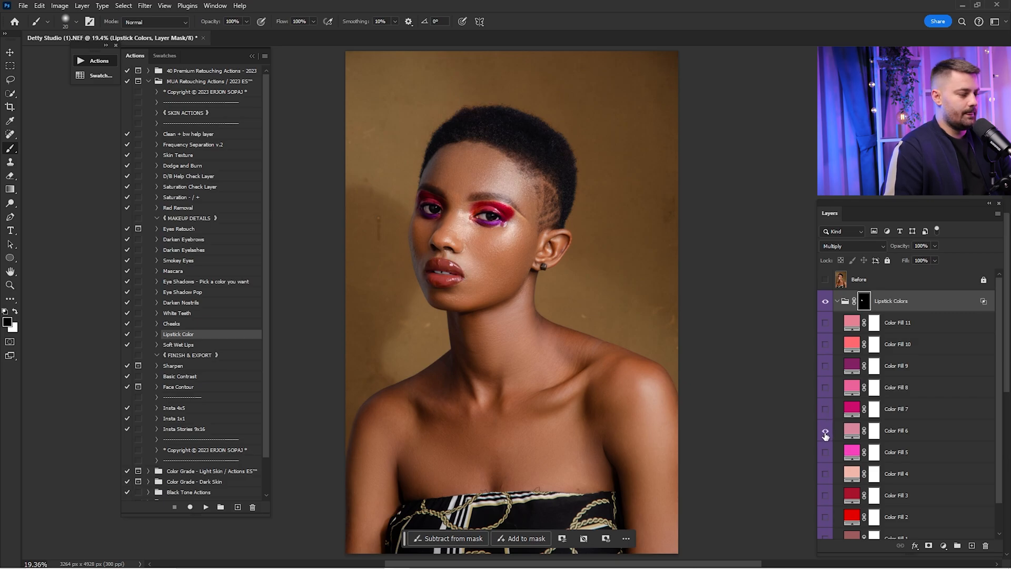
{"action": "left_click", "coordinate": [825, 430]}
{"action": "left_click", "coordinate": [825, 452]}
{"action": "left_click", "coordinate": [825, 452]}
{"action": "left_click", "coordinate": [825, 474]}
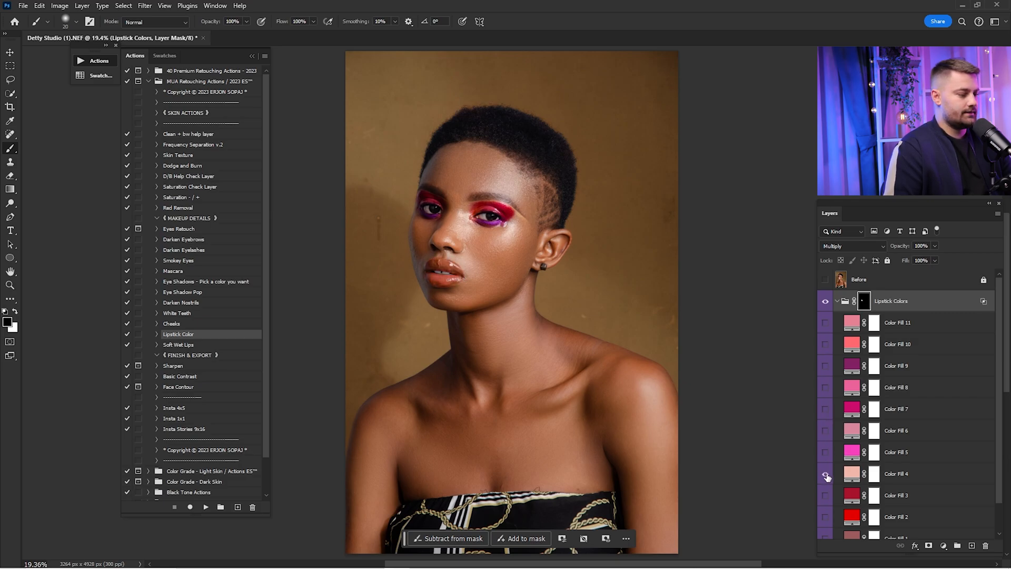
{"action": "left_click", "coordinate": [825, 475]}
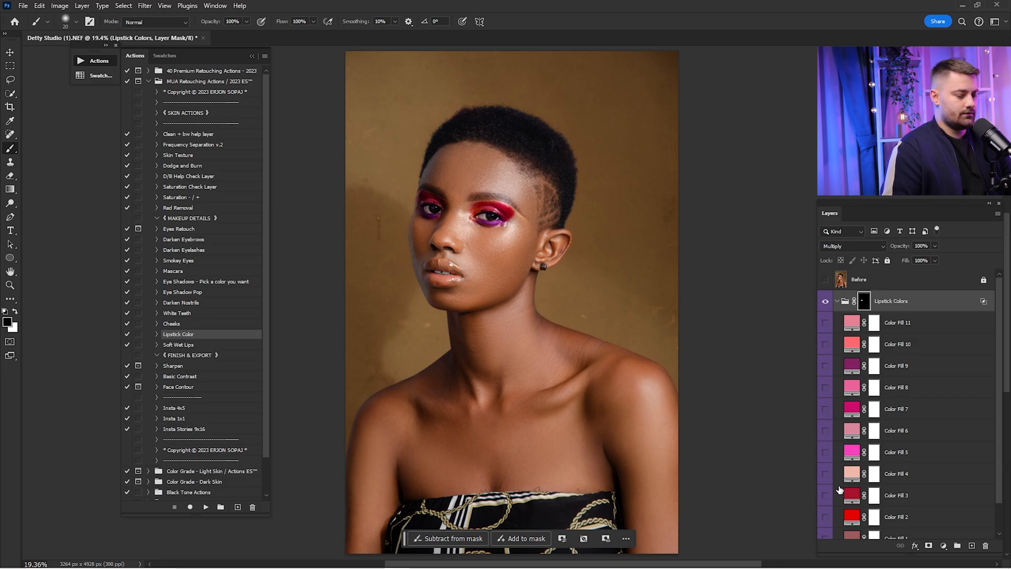
Preview the Color Fill 3, Color Fill 2 and Color Fill 1 lipstick shades one at a time
{"action": "left_click", "coordinate": [827, 496]}
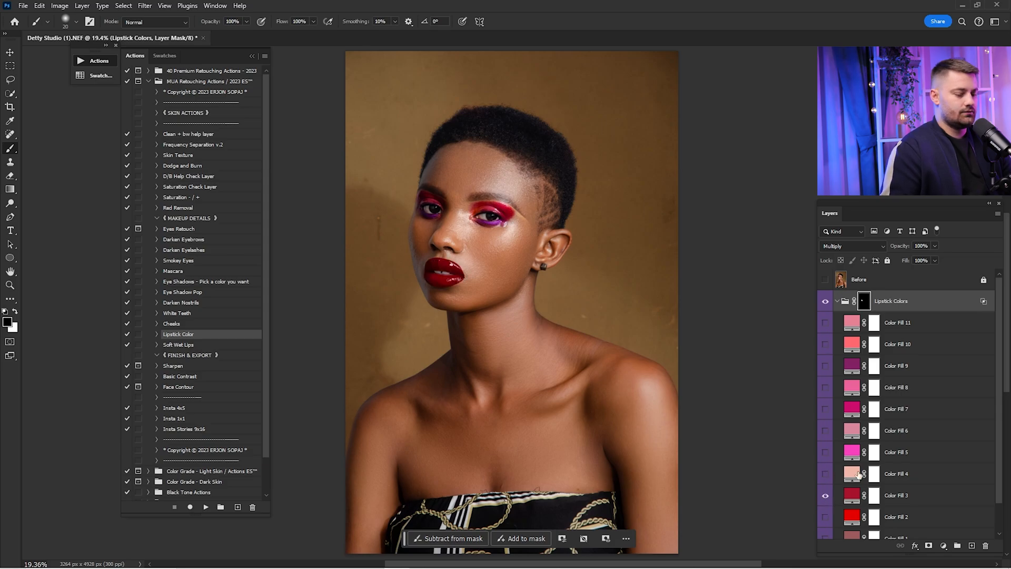
{"action": "scroll", "coordinate": [859, 475], "scroll_direction": "down", "scroll_amount": 1}
{"action": "left_click", "coordinate": [825, 463]}
{"action": "left_click", "coordinate": [825, 485]}
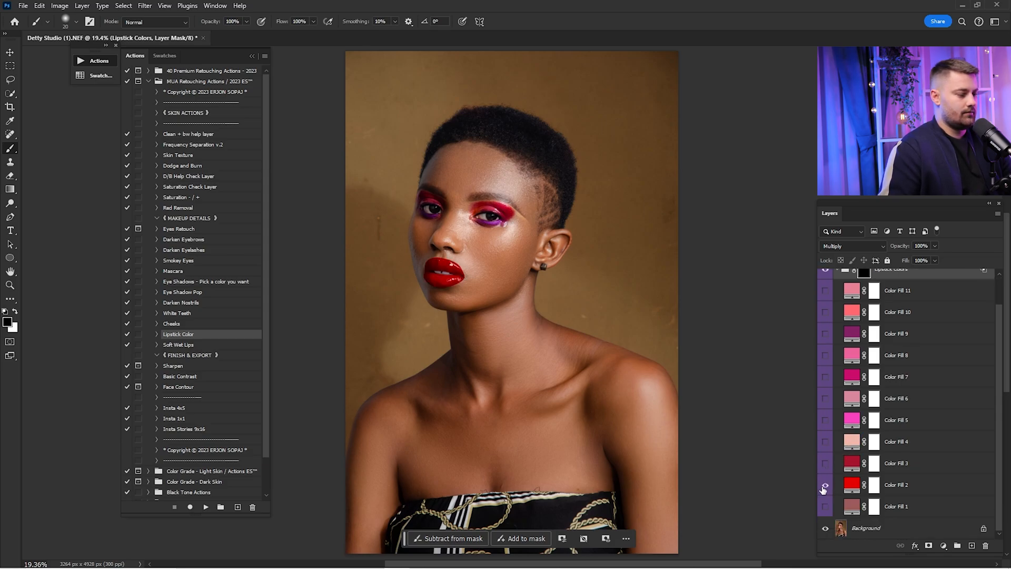
{"action": "left_click", "coordinate": [825, 485]}
{"action": "left_click", "coordinate": [825, 506]}
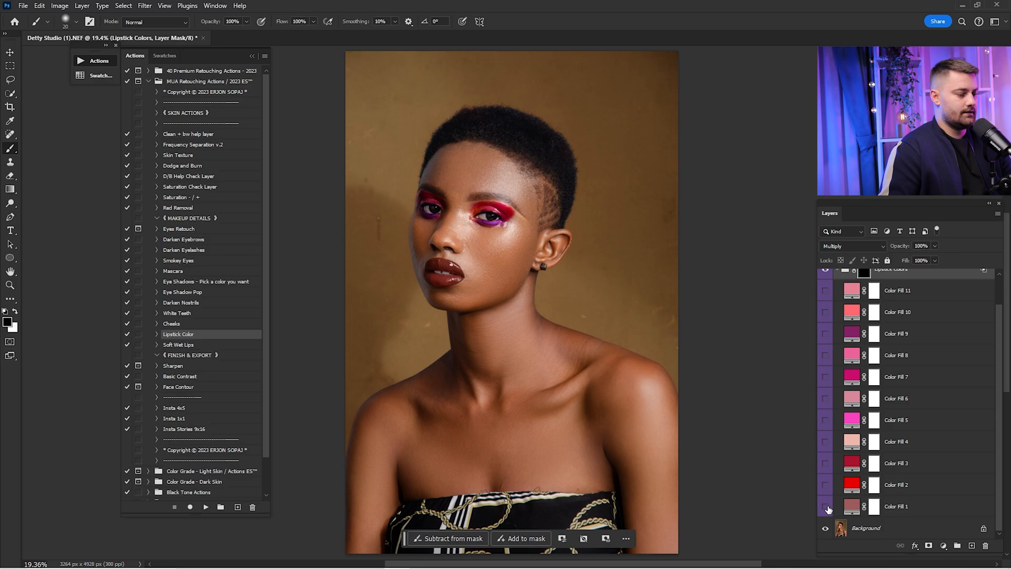
{"action": "left_click", "coordinate": [826, 507]}
Turn on Color Fill 7 as the lipstick shade and compare the lips with and without it up close
{"action": "left_click", "coordinate": [825, 377]}
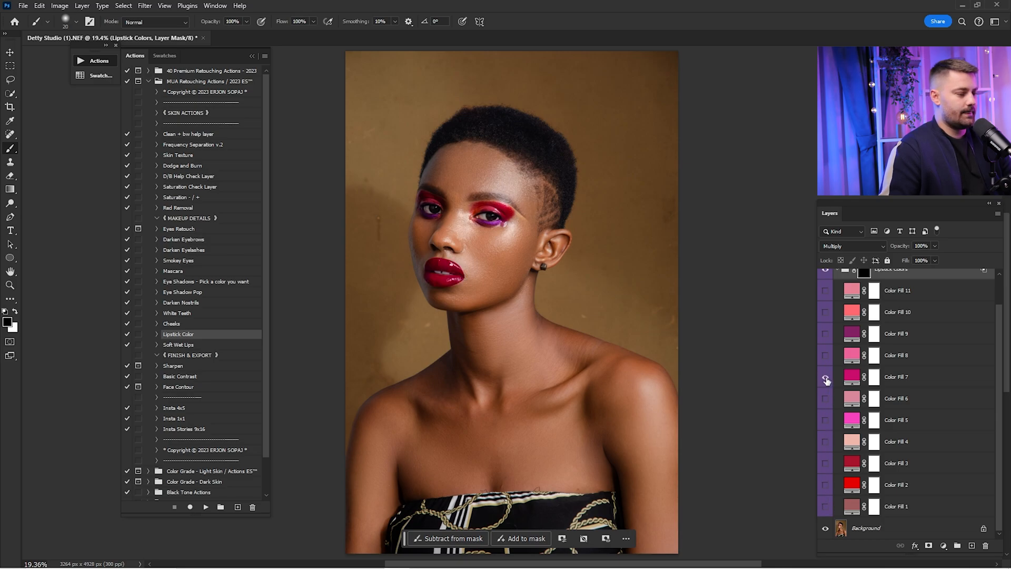
{"action": "left_click", "coordinate": [891, 385]}
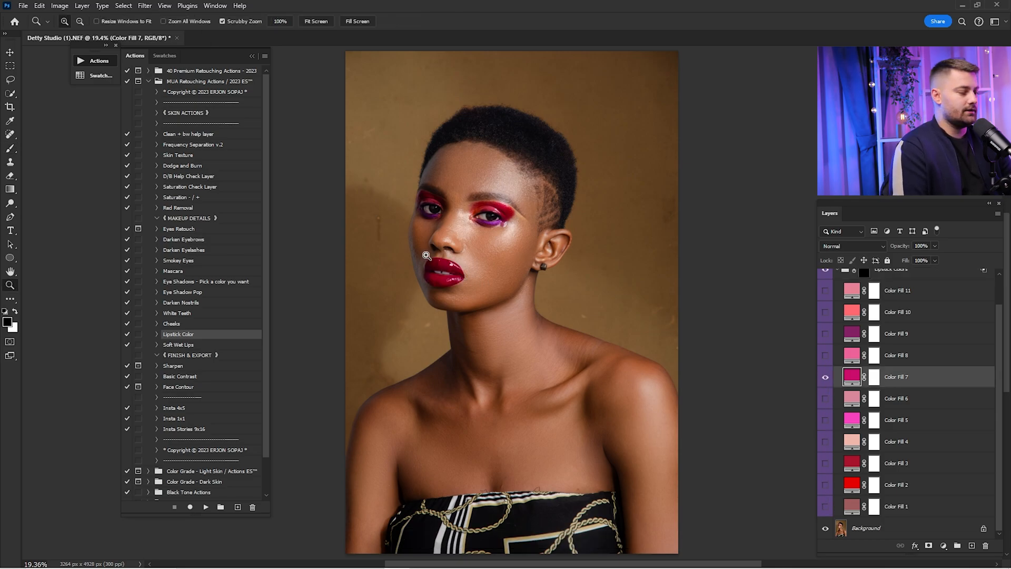
{"action": "left_click_drag", "start_coordinate": [425, 260], "coordinate": [640, 224]}
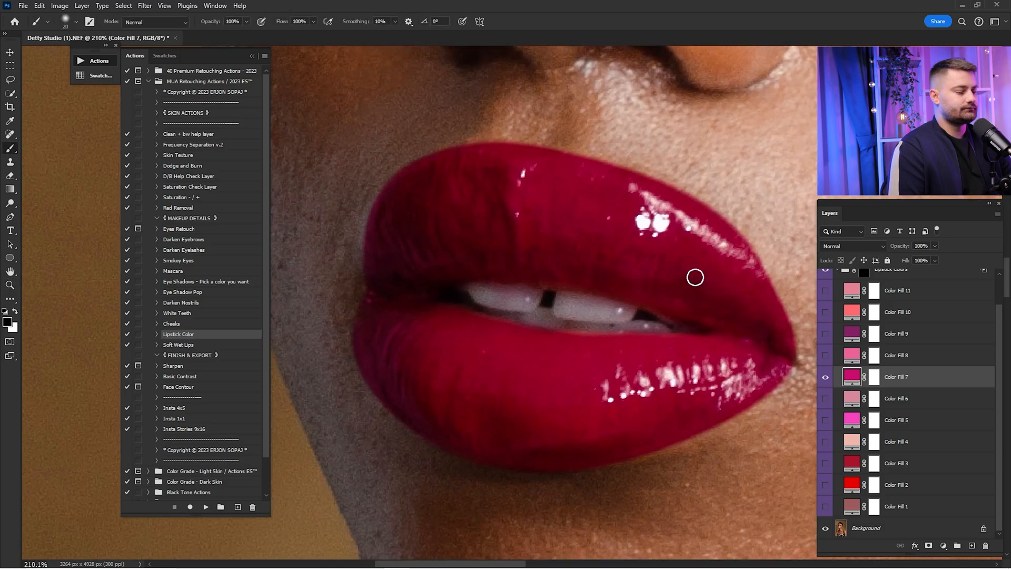
{"action": "left_click_drag", "start_coordinate": [719, 280], "coordinate": [694, 280]}
{"action": "left_click", "coordinate": [824, 378]}
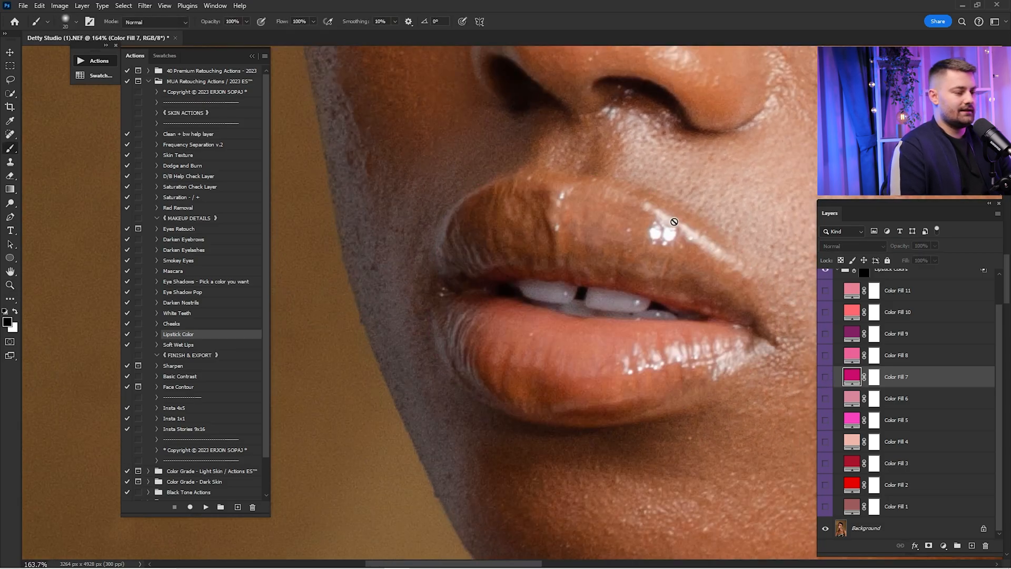
{"action": "left_click", "coordinate": [823, 378]}
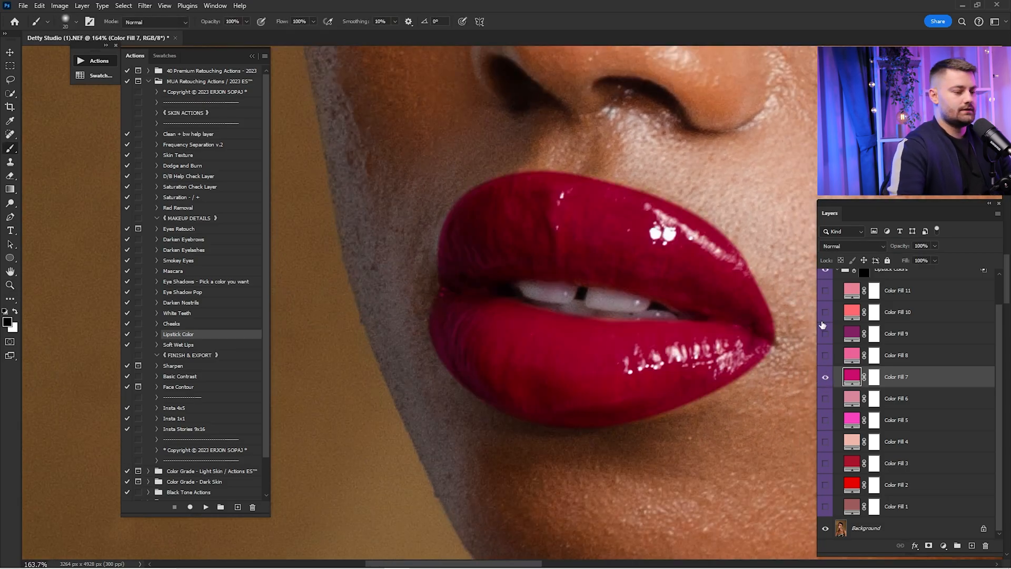
Set the feather of the Lipstick Colors group's layer mask to 3.2 px
{"action": "scroll", "coordinate": [900, 316], "scroll_direction": "up", "scroll_amount": 2}
{"action": "double_click", "coordinate": [864, 304]}
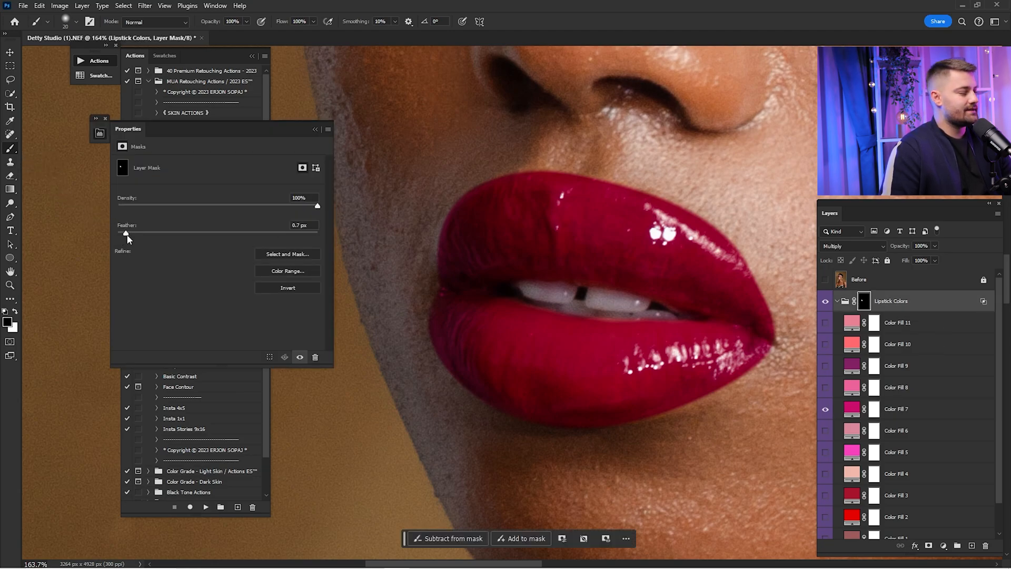
{"action": "left_click_drag", "start_coordinate": [128, 238], "coordinate": [154, 238]}
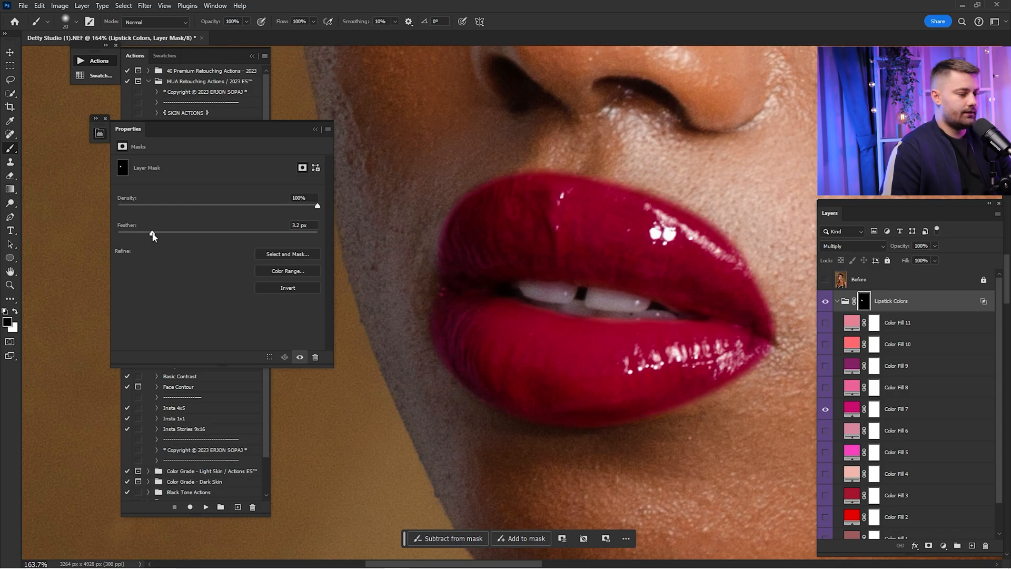
Compare the lips with and without the Lipstick Colors group to check the softened mask edges
{"action": "left_click", "coordinate": [825, 302]}
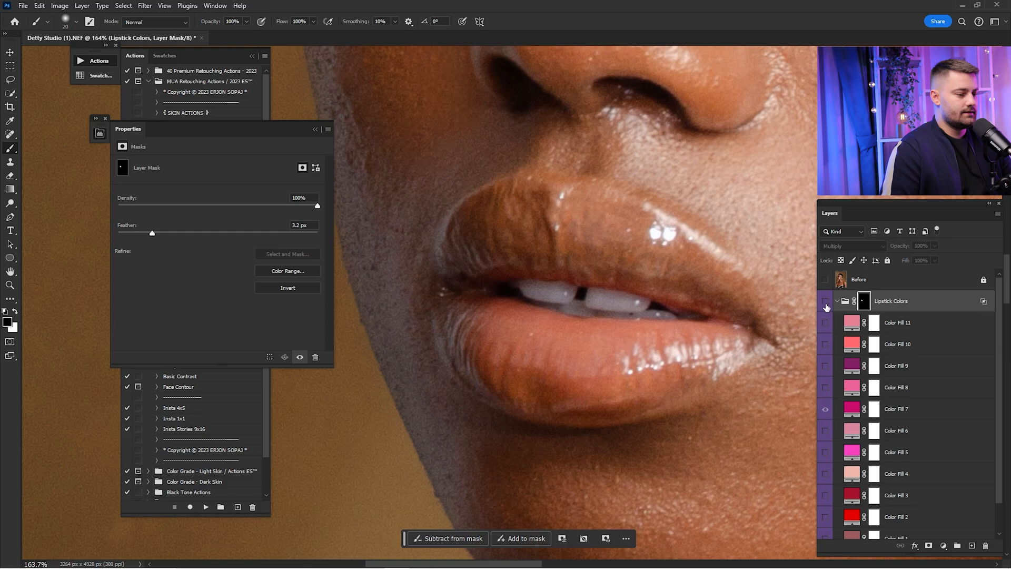
{"action": "left_click", "coordinate": [826, 303]}
{"action": "left_click", "coordinate": [825, 302]}
{"action": "left_click", "coordinate": [826, 303]}
{"action": "scroll", "coordinate": [646, 295], "scroll_direction": "down", "scroll_amount": 3}
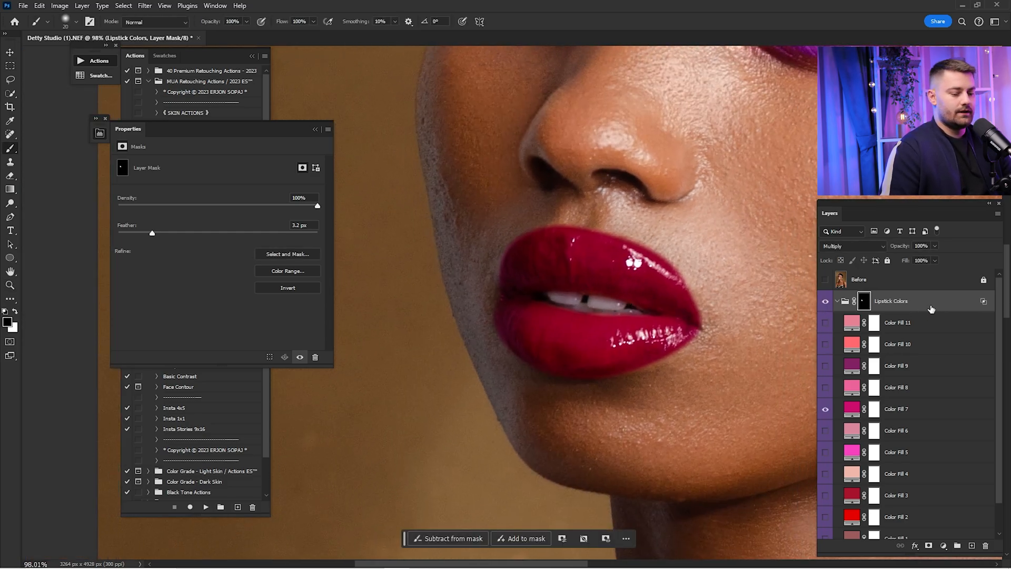
Set the Lipstick Colors group's Blend If highlight range for the underlying layer to 129 / 255 and apply it
{"action": "double_click", "coordinate": [968, 301]}
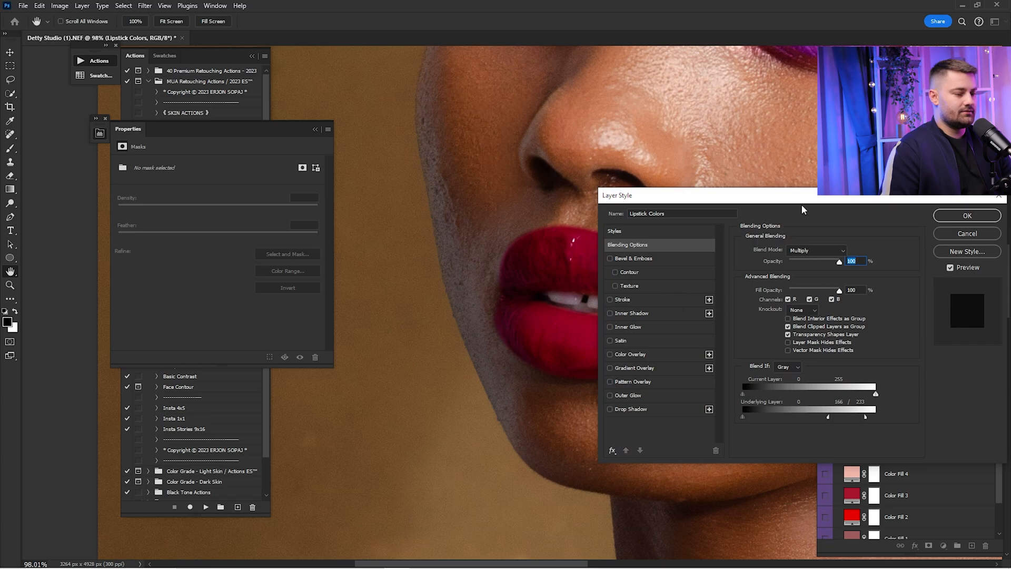
{"action": "left_click_drag", "start_coordinate": [657, 205], "coordinate": [86, 122]}
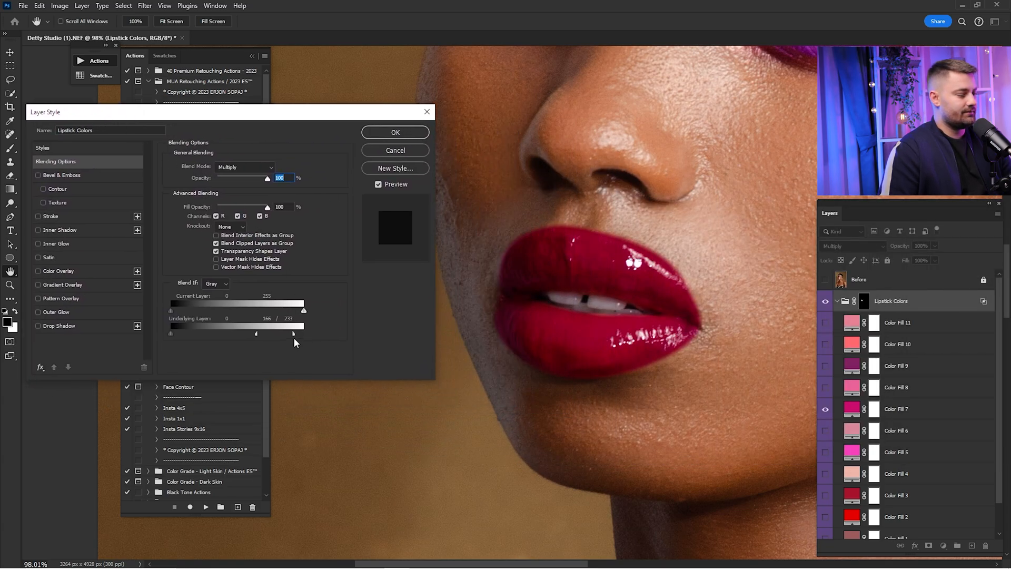
{"action": "left_click_drag", "start_coordinate": [258, 337], "coordinate": [312, 337]}
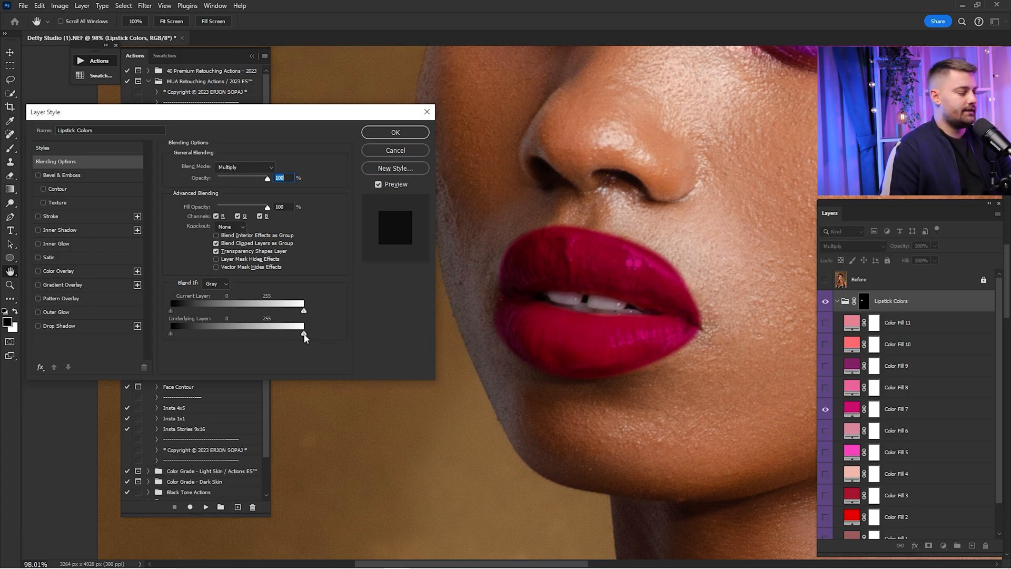
{"action": "left_click_drag", "start_coordinate": [304, 335], "coordinate": [234, 337]}
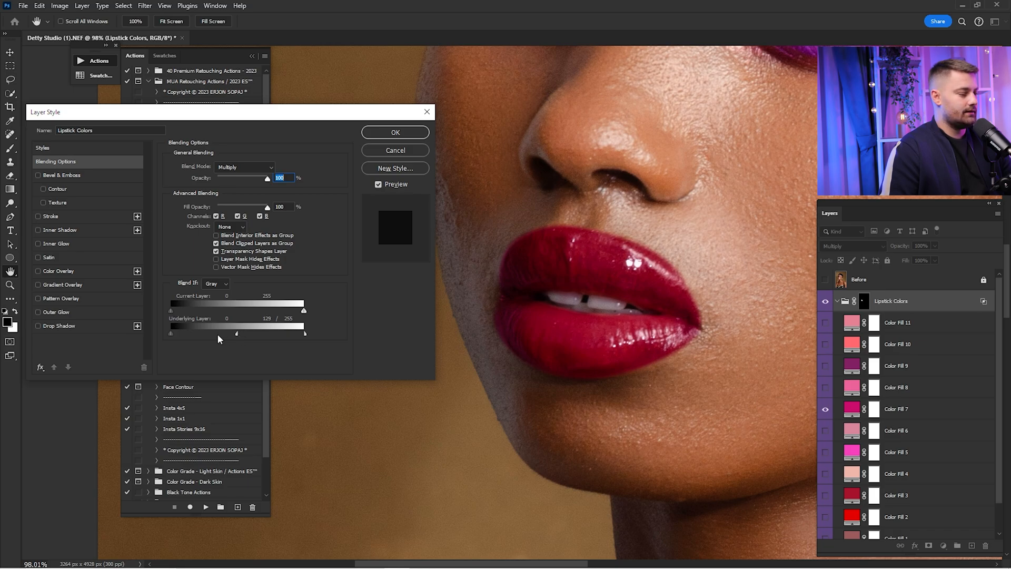
{"action": "mouse_move", "coordinate": [172, 333]}
{"action": "left_mouse_down"}
{"action": "mouse_move", "coordinate": [219, 335]}
{"action": "mouse_move", "coordinate": [163, 333]}
{"action": "left_mouse_up"}
{"action": "left_click", "coordinate": [405, 133]}
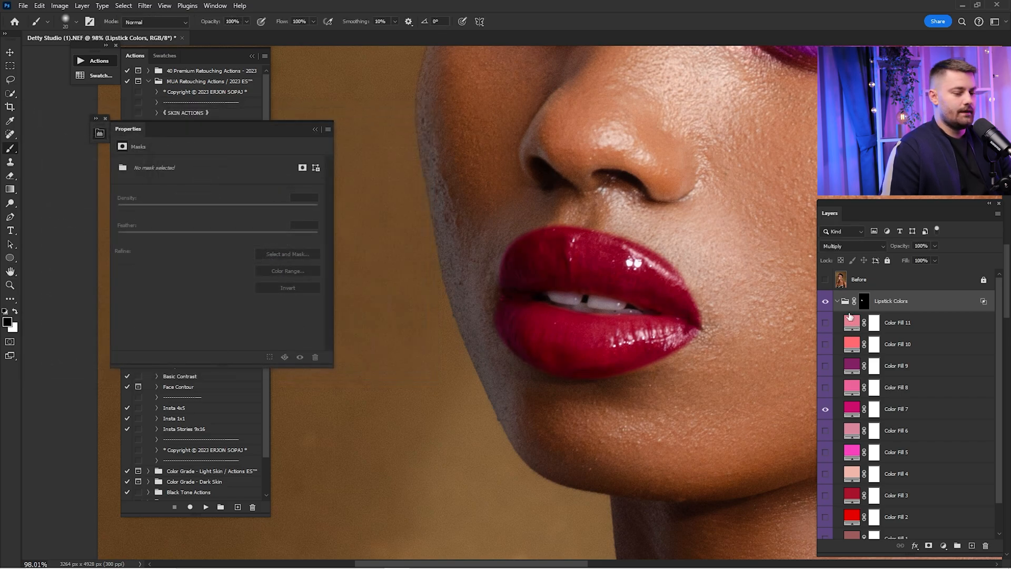
{"action": "left_click", "coordinate": [825, 302]}
Paint black on the Lipstick Colors mask along the upper lip's outer edge, from the cupid's bow to the right mouth corner, enlarging the brush
{"action": "left_click", "coordinate": [868, 302]}
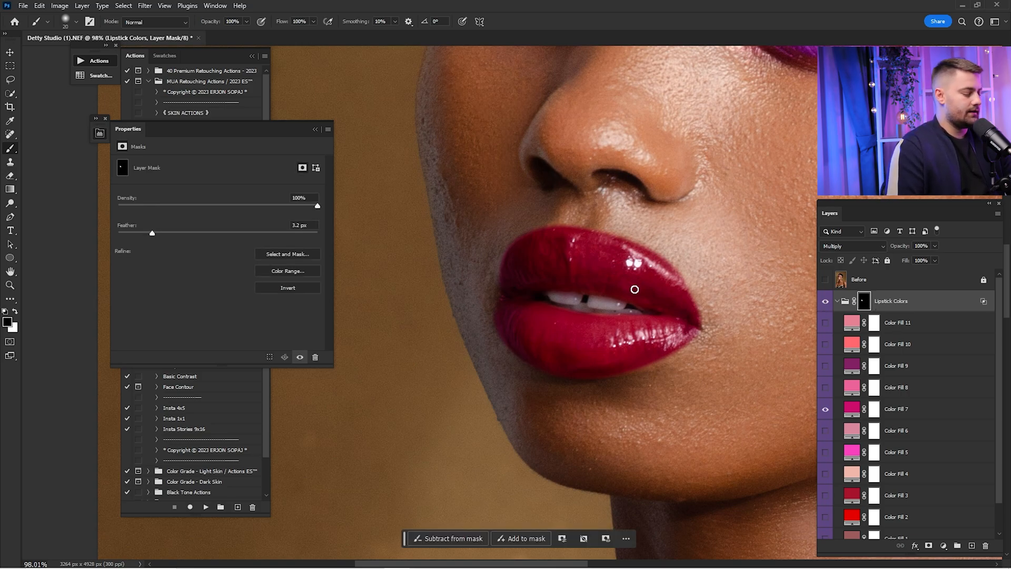
{"action": "key", "text": "z"}
{"action": "left_click_drag", "start_coordinate": [654, 251], "coordinate": [657, 259]}
{"action": "key", "text": "b"}
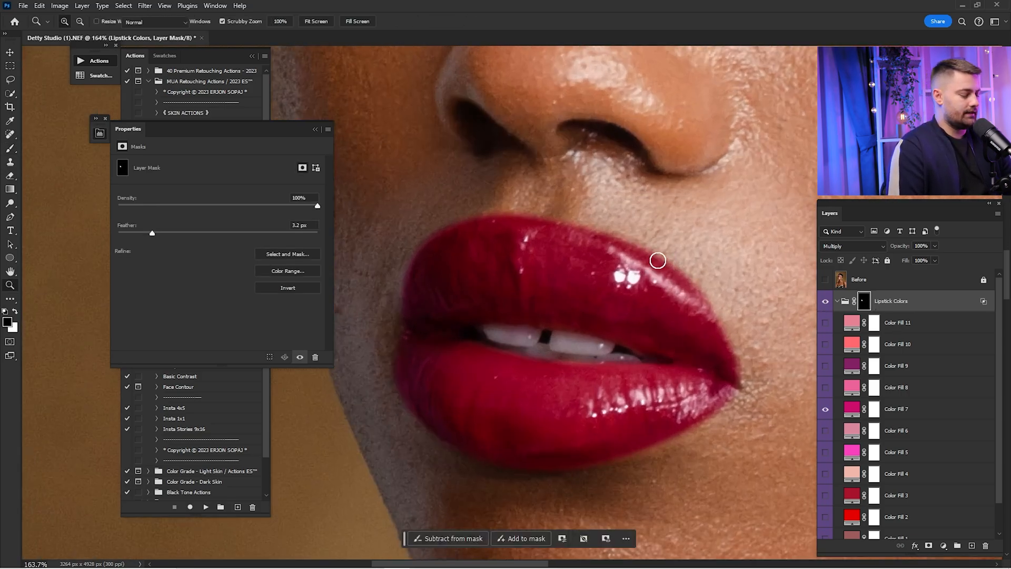
{"action": "mouse_move", "coordinate": [607, 228]}
{"action": "left_mouse_down"}
{"action": "mouse_move", "coordinate": [727, 289]}
{"action": "mouse_move", "coordinate": [739, 318]}
{"action": "left_mouse_up"}
{"action": "key", "text": "]"}
{"action": "left_click_drag", "start_coordinate": [637, 242], "coordinate": [753, 352]}
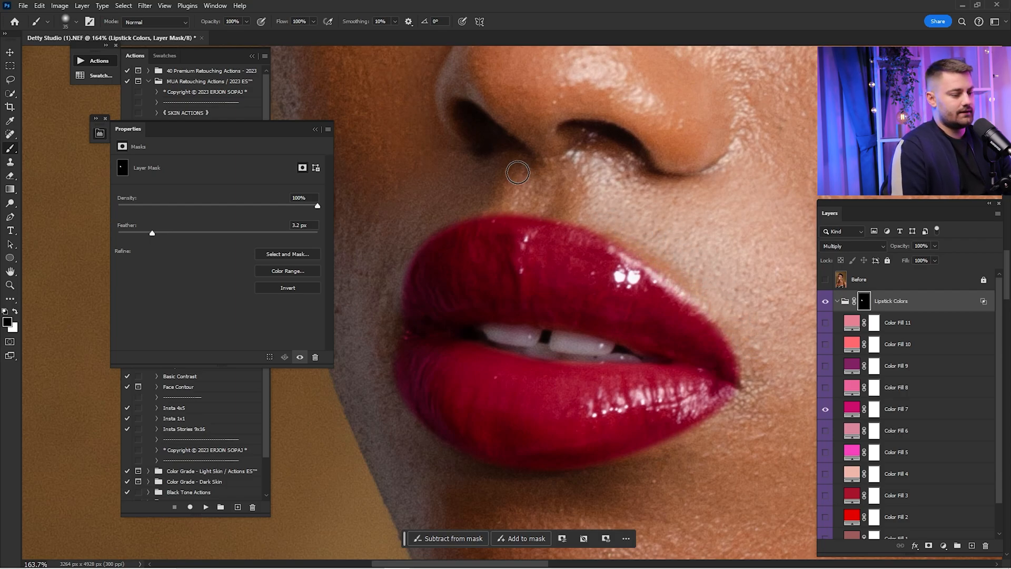
{"action": "key", "text": "ctrl+0"}
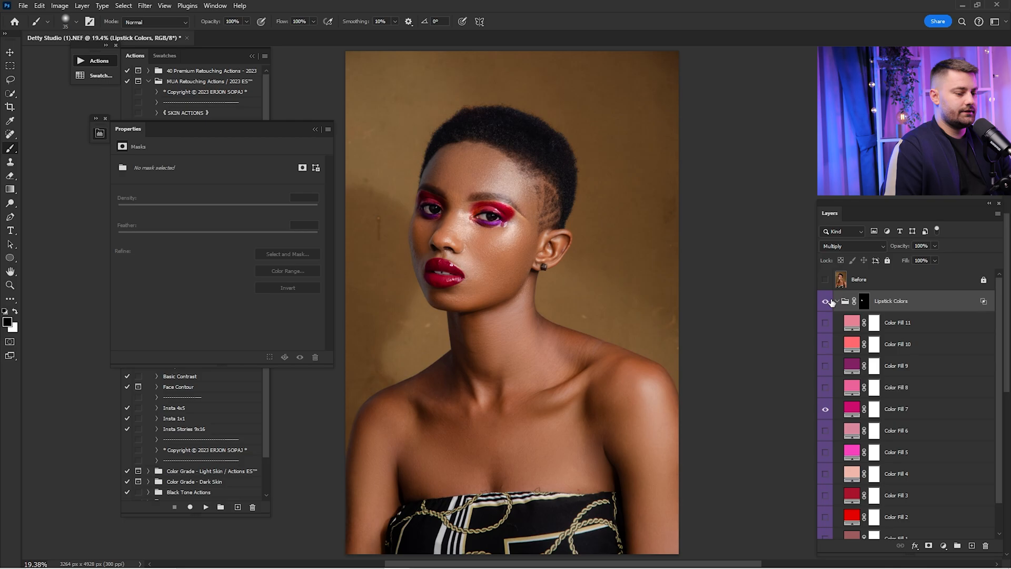
Collapse the Lipstick Colors group, compare the portrait with and without it, and put away the mask properties
{"action": "left_click", "coordinate": [836, 302]}
{"action": "left_click", "coordinate": [825, 302]}
{"action": "left_click", "coordinate": [825, 302]}
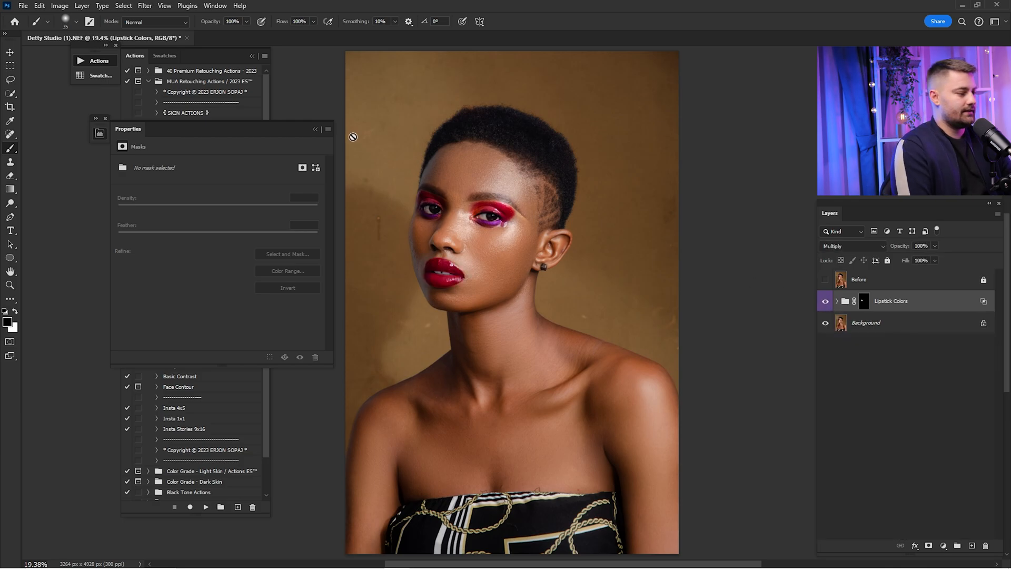
{"action": "left_click", "coordinate": [316, 129]}
Lower the Lipstick Colors group's opacity to 50% while examining the lips up close
{"action": "scroll", "coordinate": [440, 279], "scroll_direction": "up", "scroll_amount": 5}
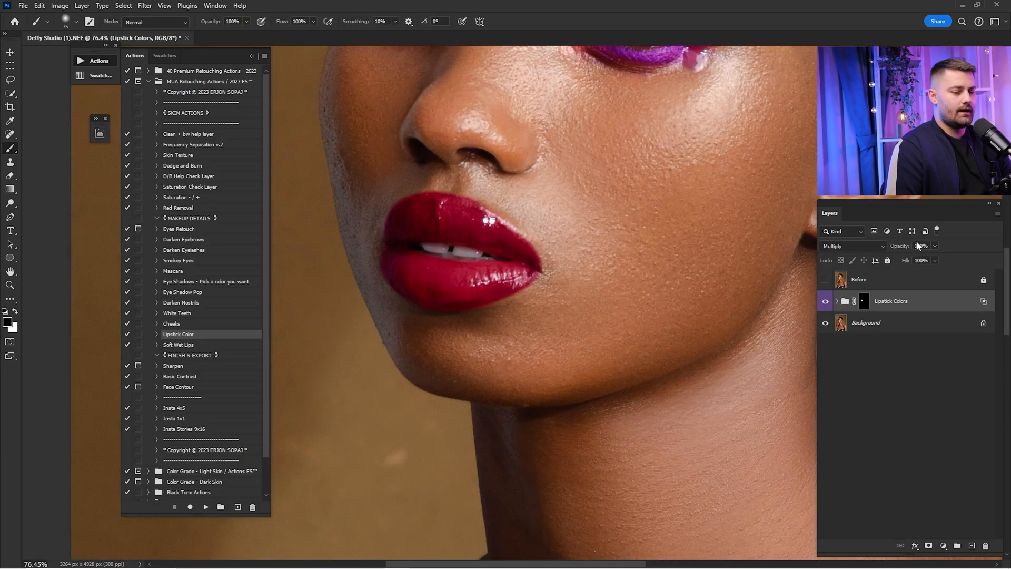
{"action": "type", "text": "50"}
{"action": "key", "text": "Return"}
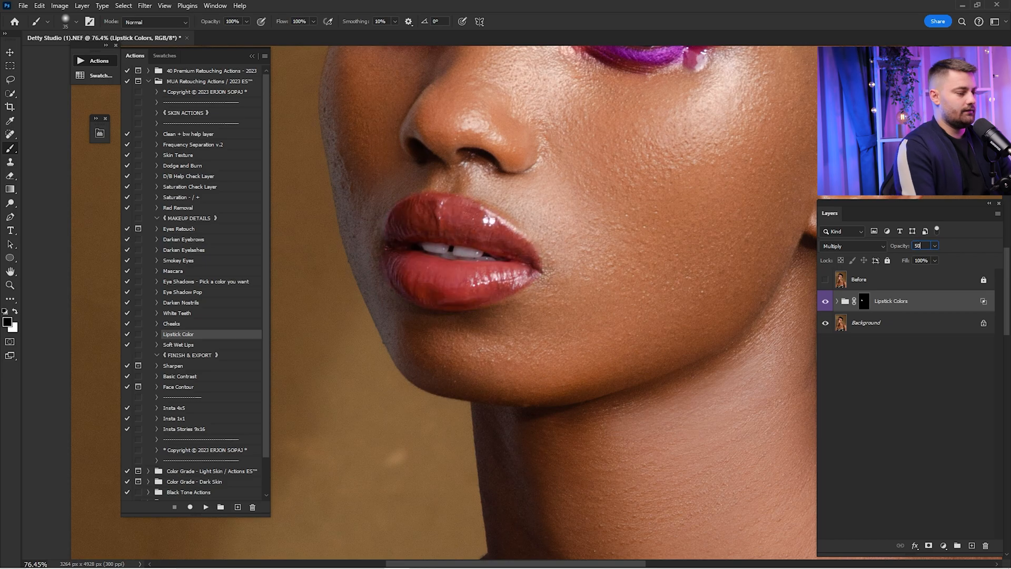
Compare the full portrait with and without the lipstick colour and set the Lipstick Colors group's opacity to 45%
{"action": "key", "text": "ctrl+0"}
{"action": "left_click", "coordinate": [825, 302]}
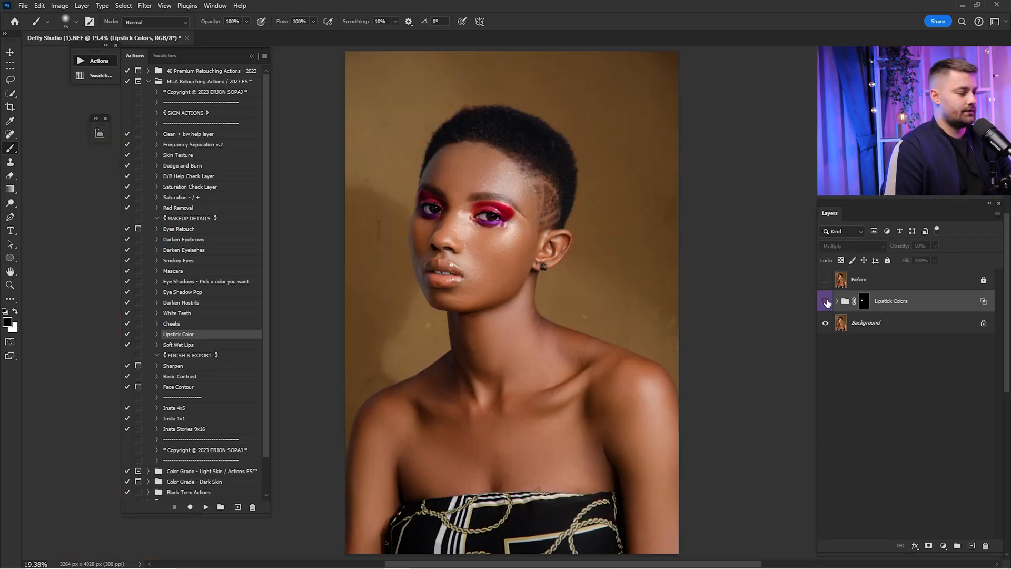
{"action": "left_click", "coordinate": [825, 301]}
{"action": "left_click", "coordinate": [826, 301]}
{"action": "left_click", "coordinate": [827, 302]}
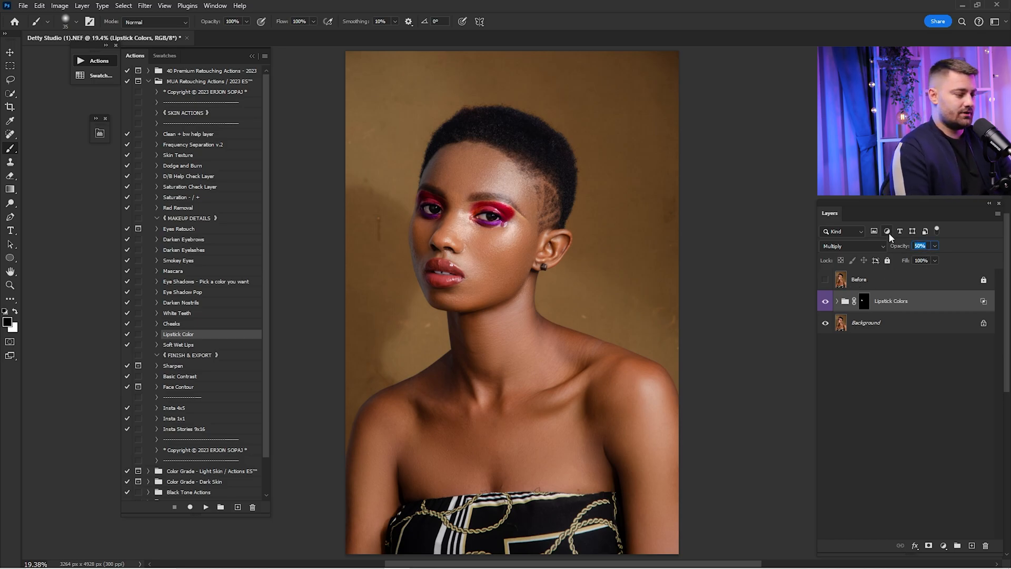
{"action": "type", "text": "45"}
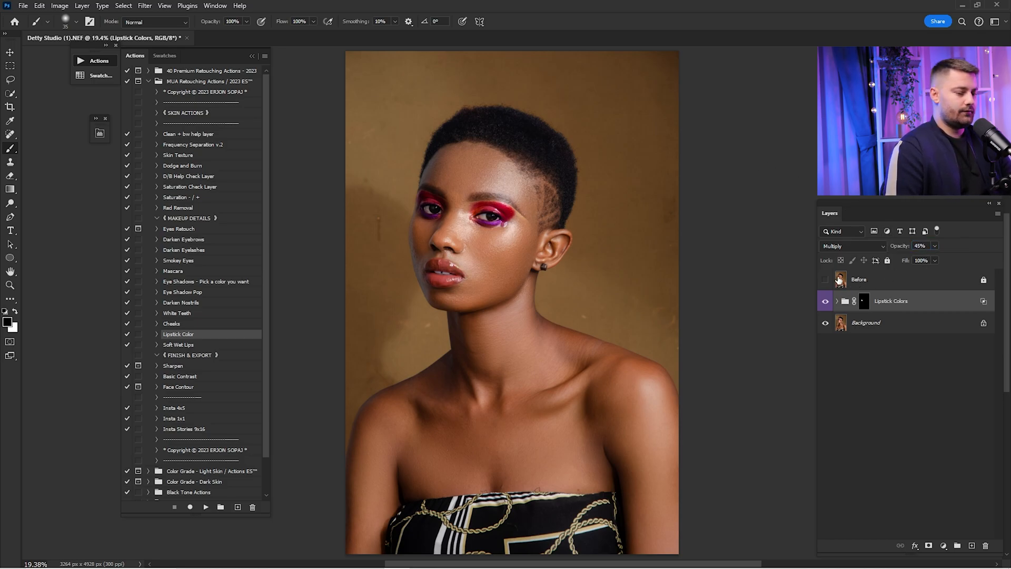
Compare the retouched portrait with the original by toggling the Before layer, leaving that layer hidden
{"action": "left_click", "coordinate": [825, 280]}
{"action": "left_click", "coordinate": [829, 283]}
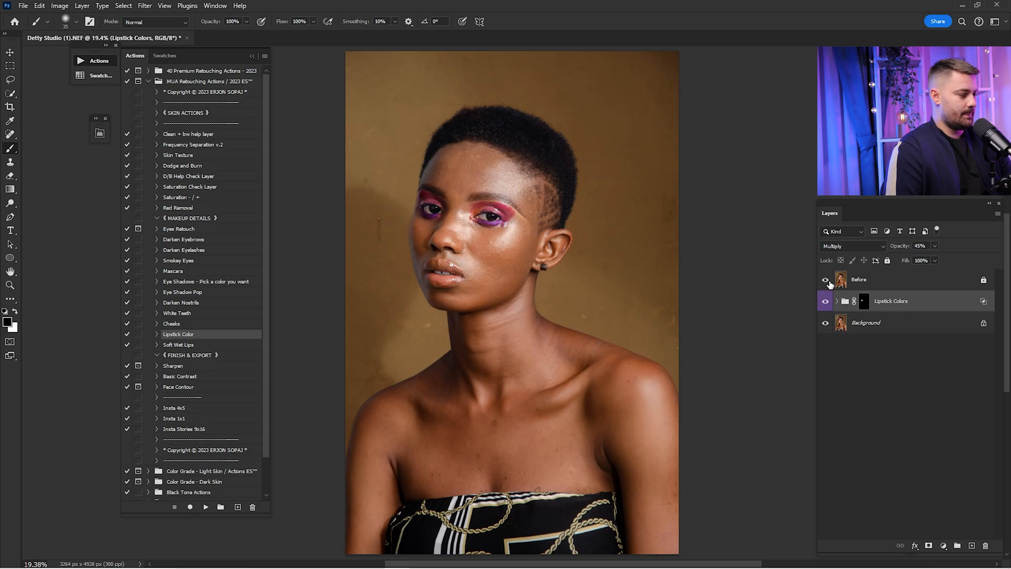
{"action": "left_click", "coordinate": [831, 285]}
{"action": "left_click", "coordinate": [830, 285]}
{"action": "left_click", "coordinate": [832, 282]}
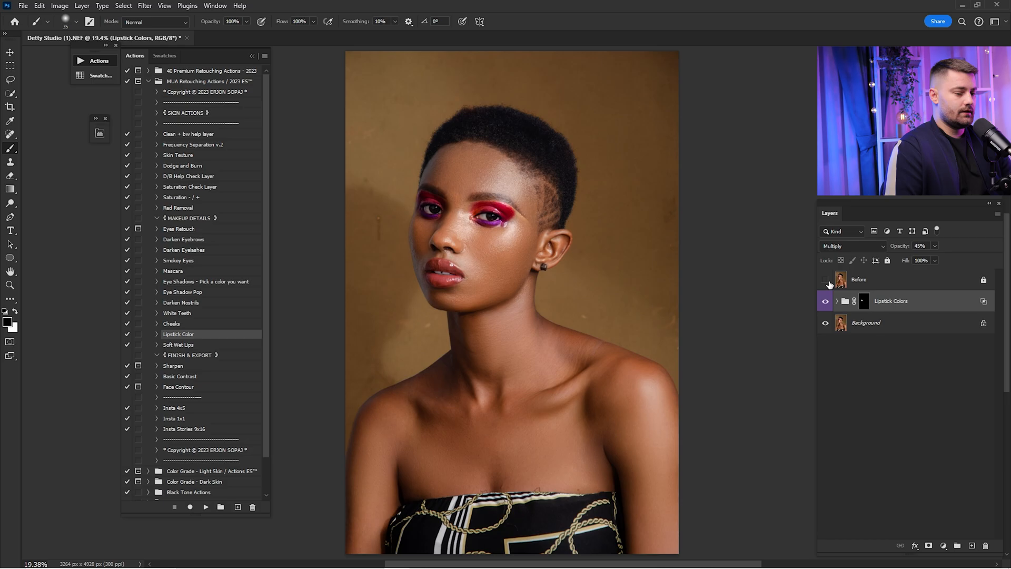
{"action": "left_click", "coordinate": [824, 280]}
{"action": "left_click", "coordinate": [823, 280]}
{"action": "left_click", "coordinate": [823, 280]}
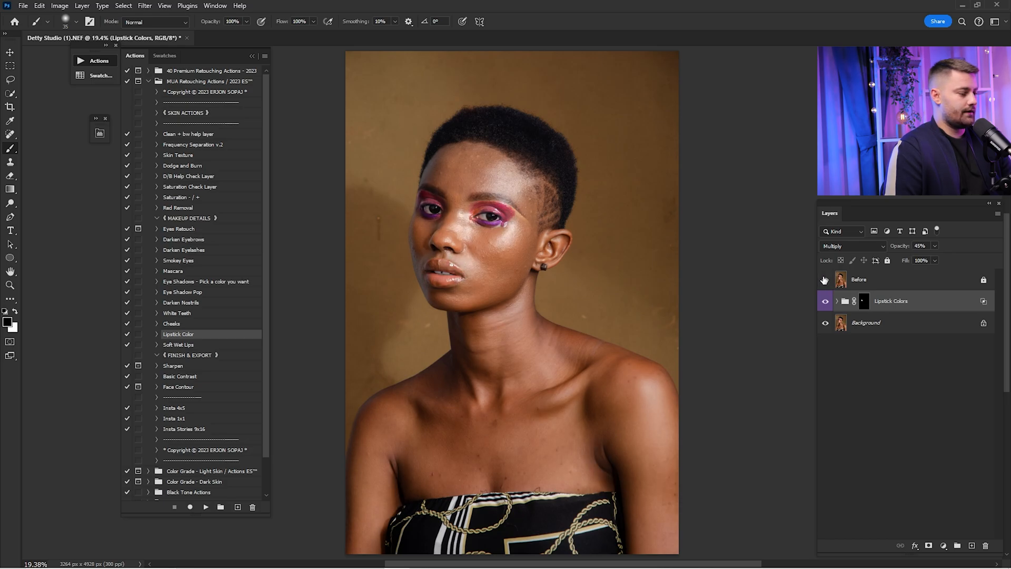
{"action": "left_click", "coordinate": [825, 279]}
Merge the Lipstick Colors group with the Background layer
{"action": "left_click", "coordinate": [878, 326], "text": "ctrl+shift"}
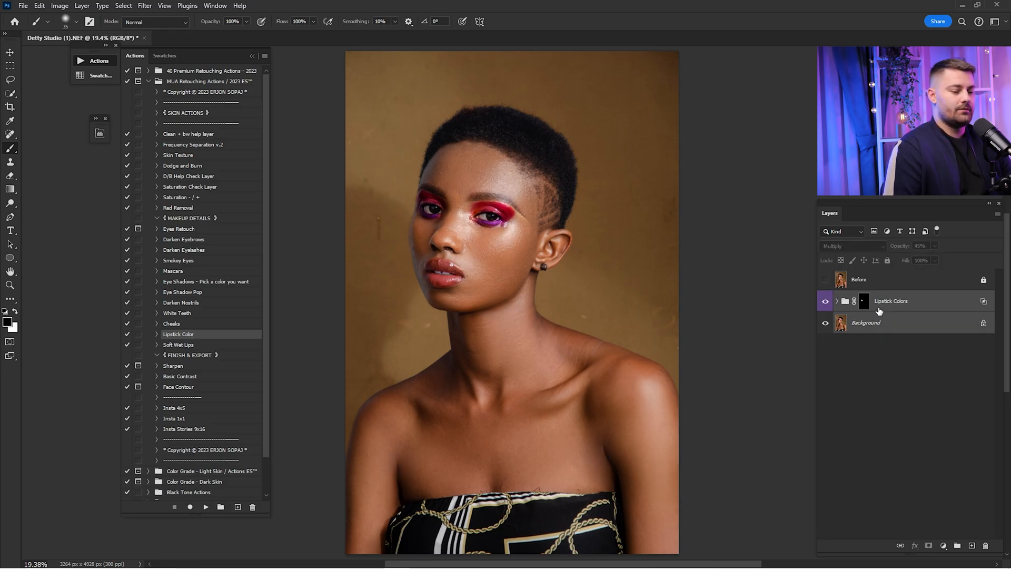
{"action": "right_click", "coordinate": [879, 325]}
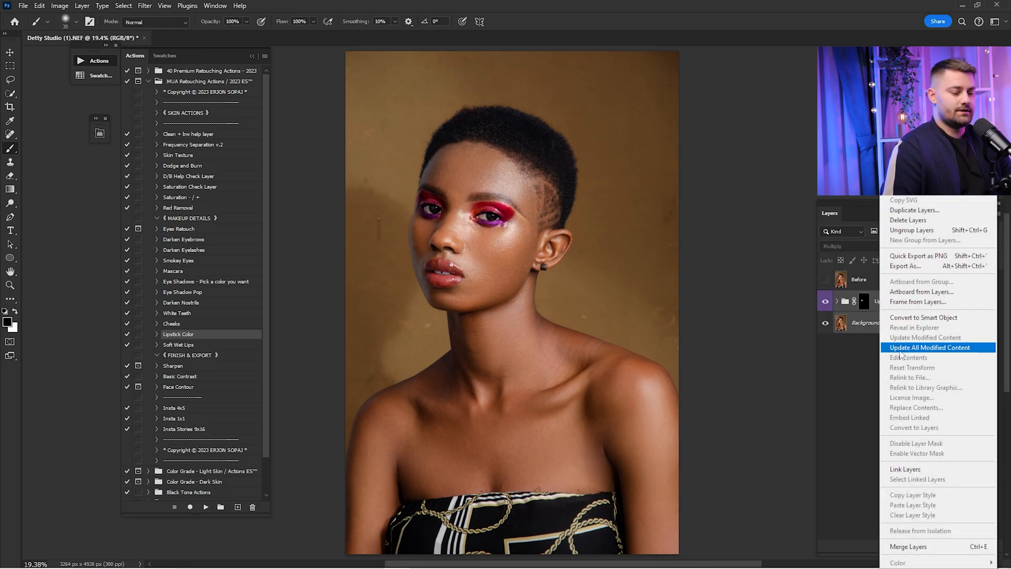
{"action": "left_click", "coordinate": [908, 546]}
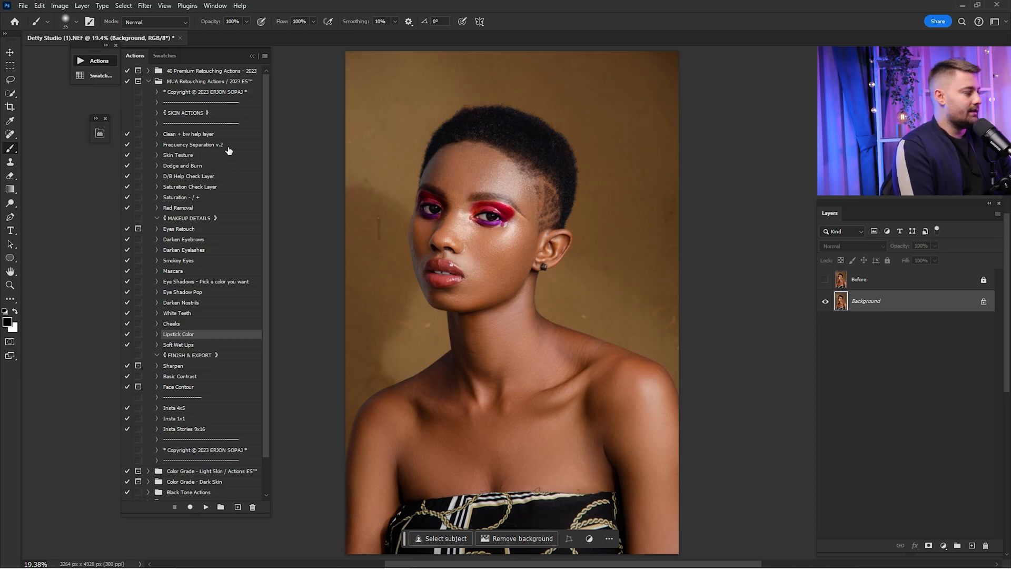
Run the Dodge and Burn action and expand the layer group it creates
{"action": "left_click", "coordinate": [165, 168]}
{"action": "left_click", "coordinate": [205, 506]}
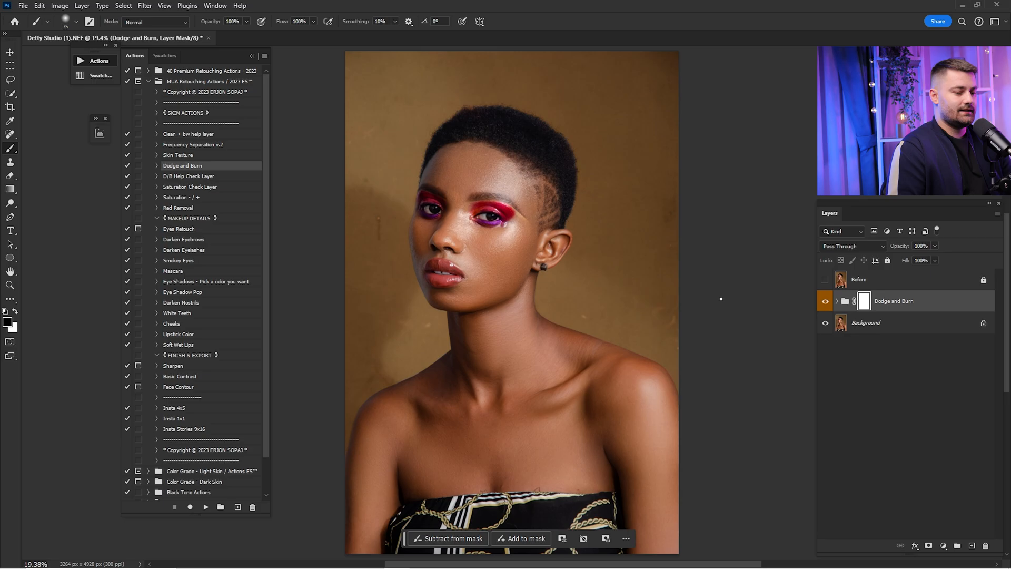
{"action": "left_click", "coordinate": [837, 302]}
Target the Dodge layer's mask with white as the foreground colour and a brush enlarged to 400 px
{"action": "left_click", "coordinate": [874, 326]}
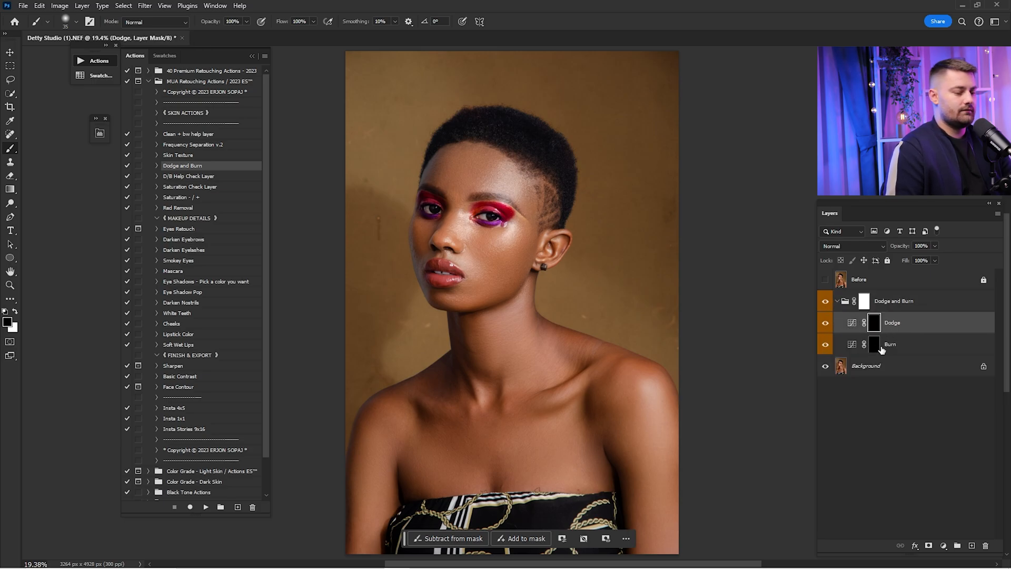
{"action": "scroll", "coordinate": [559, 239], "scroll_direction": "up", "scroll_amount": 3}
{"action": "key", "text": "x"}
{"action": "scroll", "coordinate": [559, 239], "scroll_direction": "up", "scroll_amount": 1}
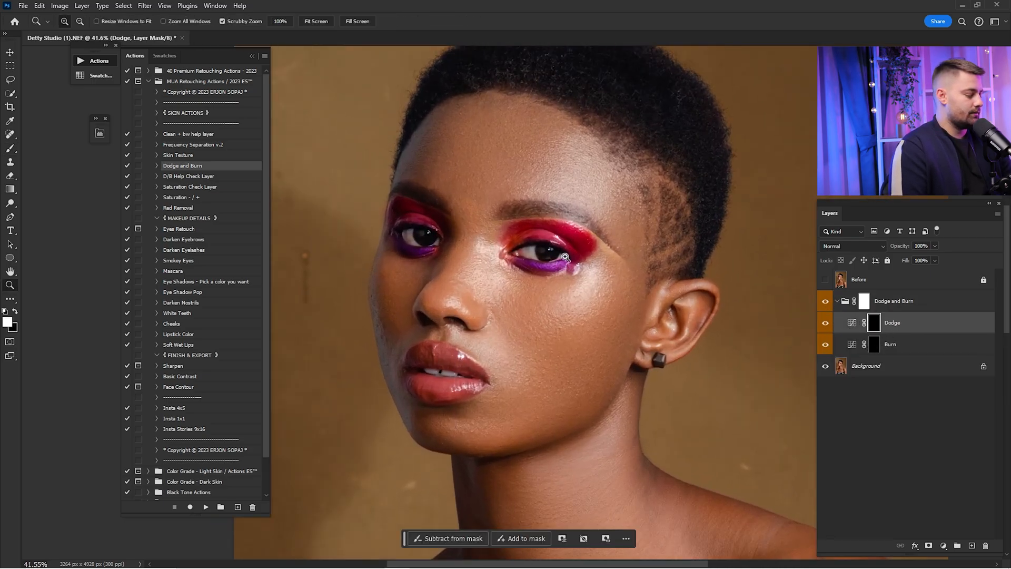
{"action": "key", "text": "]"}
{"action": "key", "text": "]"}
{"action": "key", "text": "]"}
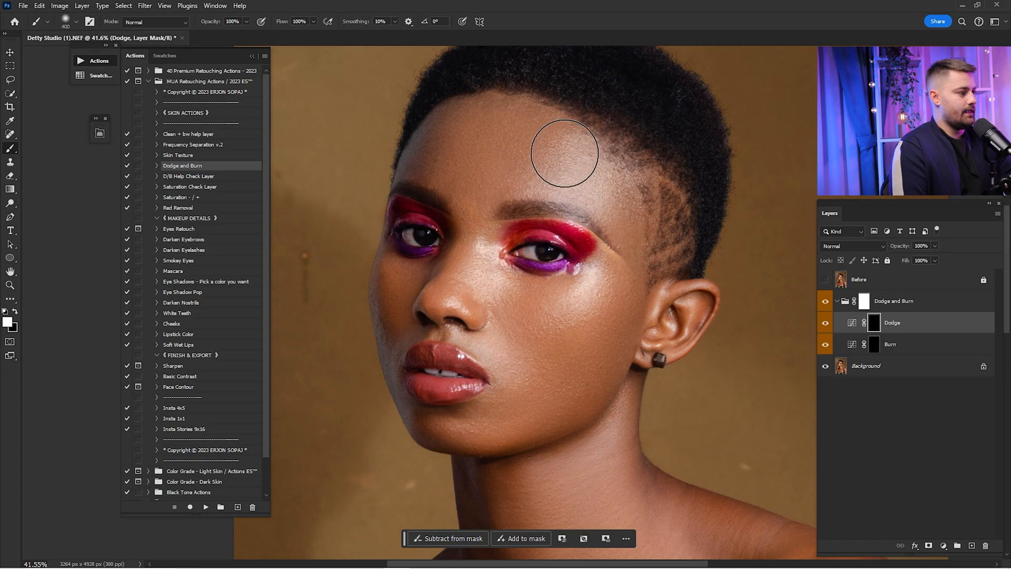
{"action": "key", "text": "["}
{"action": "left_click_drag", "start_coordinate": [570, 162], "coordinate": [571, 164]}
{"action": "key", "text": "ctrl+z"}
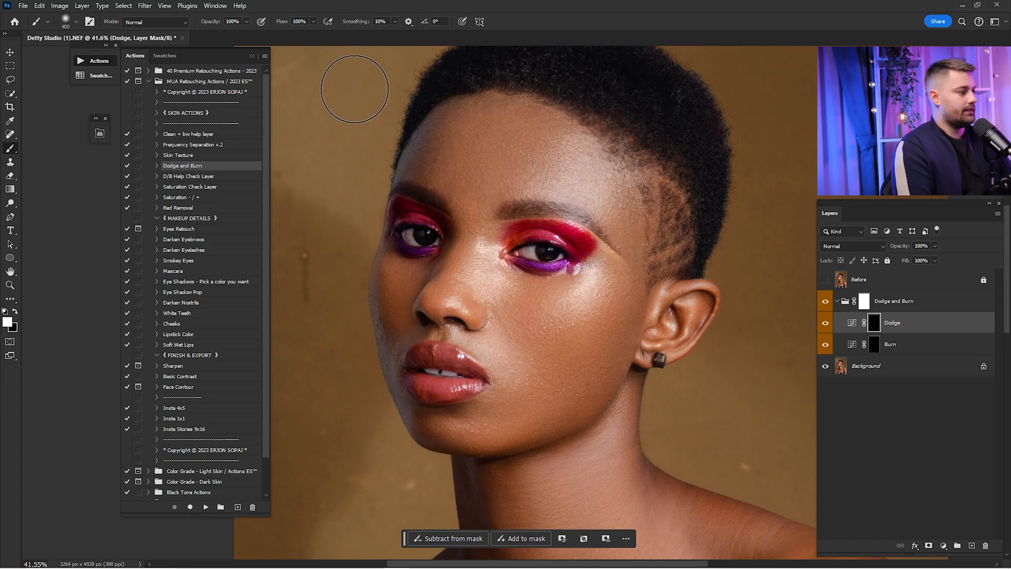
Paint white at 10% brush opacity on the Dodge mask over the face's highlights, including forehead, cheek and nose, resizing the brush to fit
{"action": "key", "text": "1"}
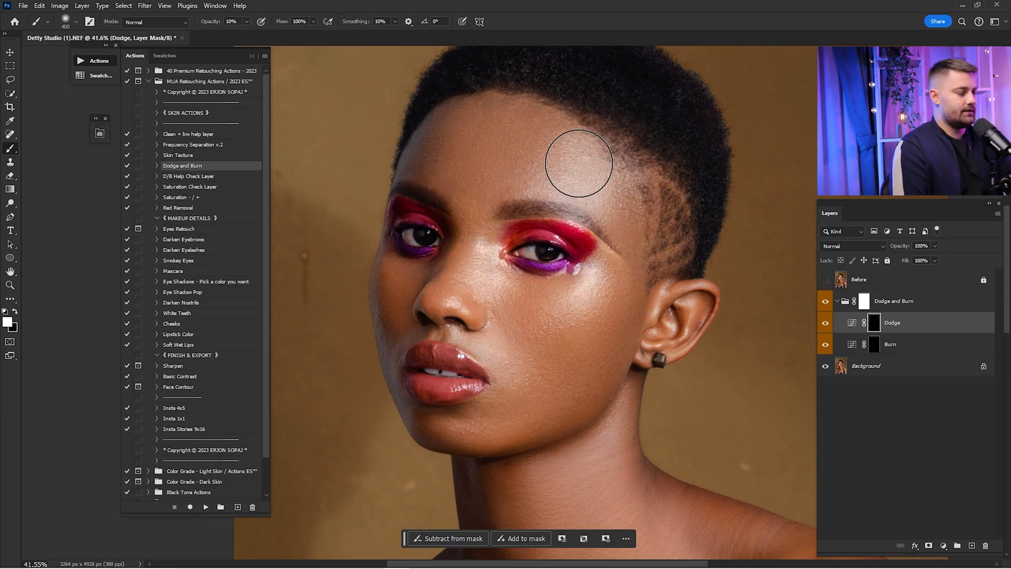
{"action": "key", "text": "["}
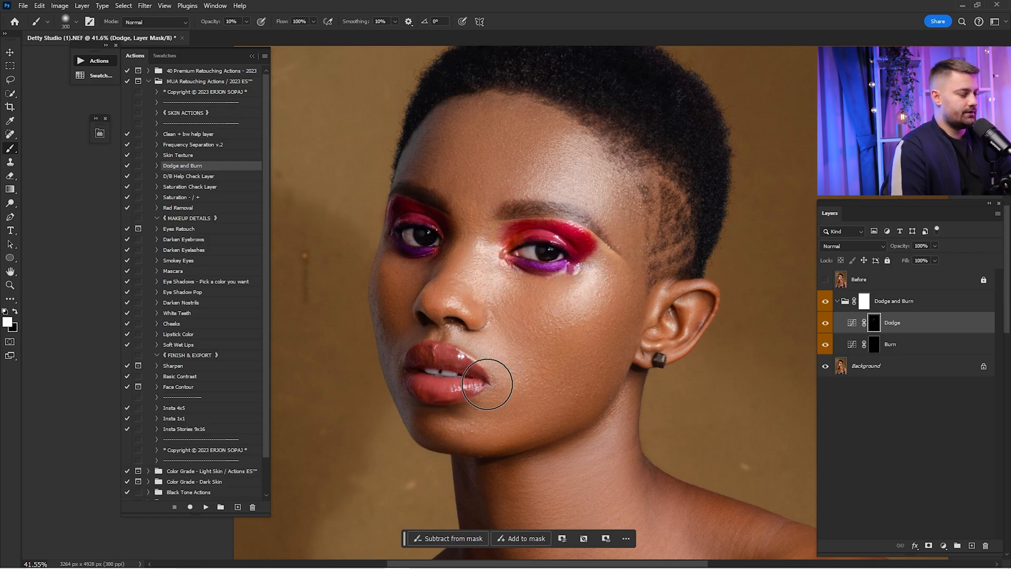
{"action": "key", "text": "]"}
{"action": "key", "text": "]"}
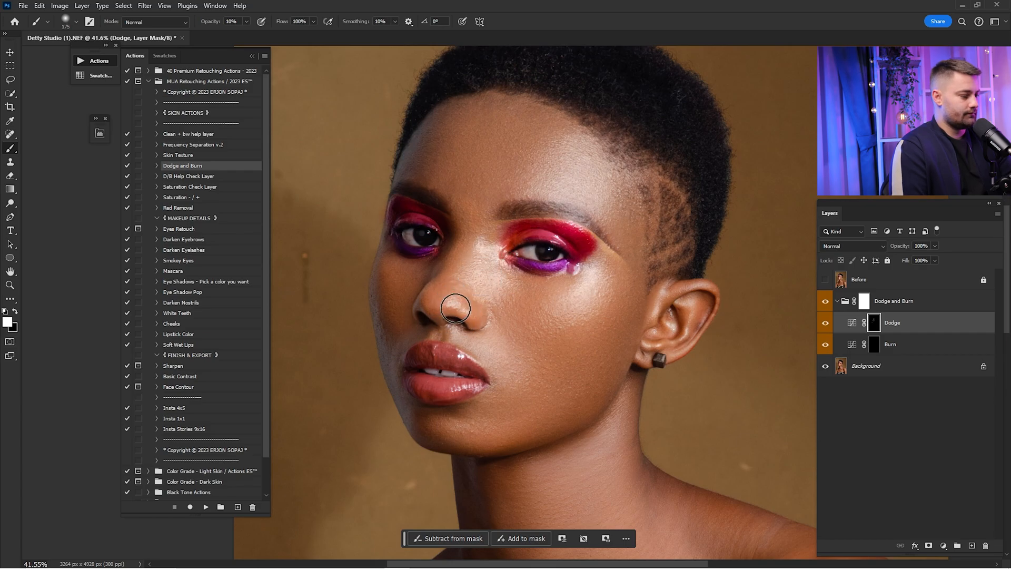
{"action": "key", "text": "bracketright"}
{"action": "key", "text": "bracketright"}
{"action": "key", "text": "bracketright"}
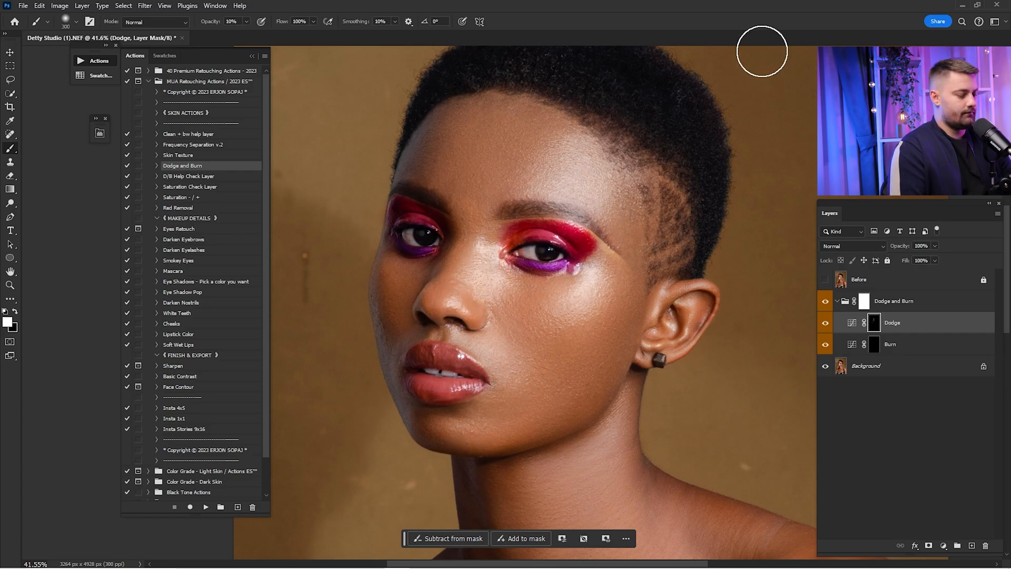
Paint white on the Dodge mask over the chest and shoulder highlights with a large brush of about 900 px
{"action": "key", "text": "ctrl+0"}
{"action": "key", "text": "bracketright"}
{"action": "key", "text": "bracketright"}
{"action": "key", "text": "bracketright"}
{"action": "key", "text": "bracketright"}
{"action": "left_click_drag", "start_coordinate": [452, 477], "coordinate": [542, 448]}
{"action": "key", "text": "bracketleft"}
{"action": "left_click_drag", "start_coordinate": [642, 395], "coordinate": [652, 436]}
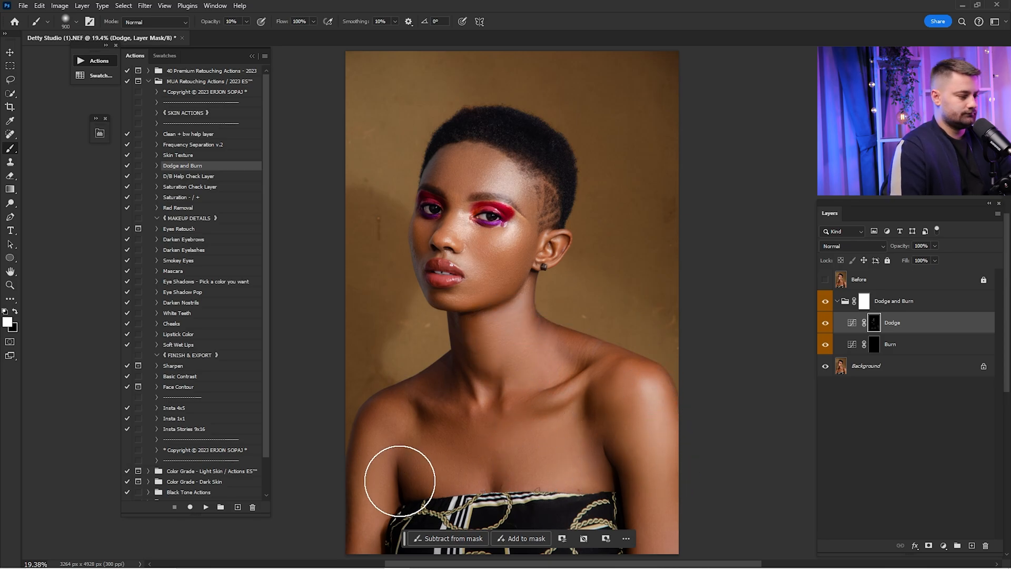
{"action": "key", "text": "bracketleft"}
{"action": "key", "text": "bracketleft"}
Compare the portrait with and without the Dodge layer, leaving the layer visible
{"action": "left_click", "coordinate": [822, 323]}
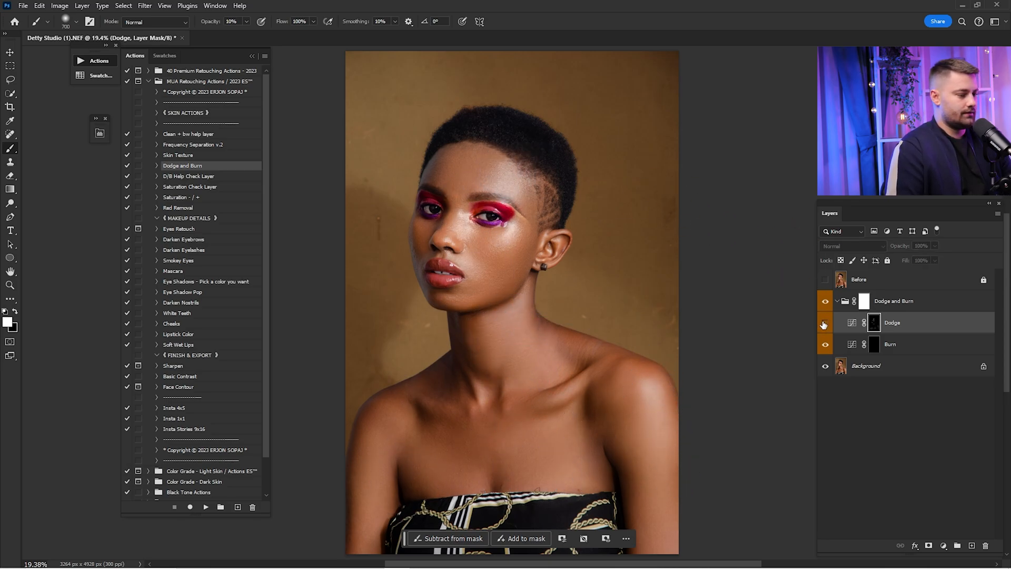
{"action": "left_click", "coordinate": [823, 323]}
{"action": "left_click", "coordinate": [822, 323]}
{"action": "left_click", "coordinate": [822, 322]}
Paint white at 10% brush opacity on the Burn mask over the face's shadow areas around the hairline, temple and cheek, with a 300 to 500 px brush
{"action": "key", "text": "z"}
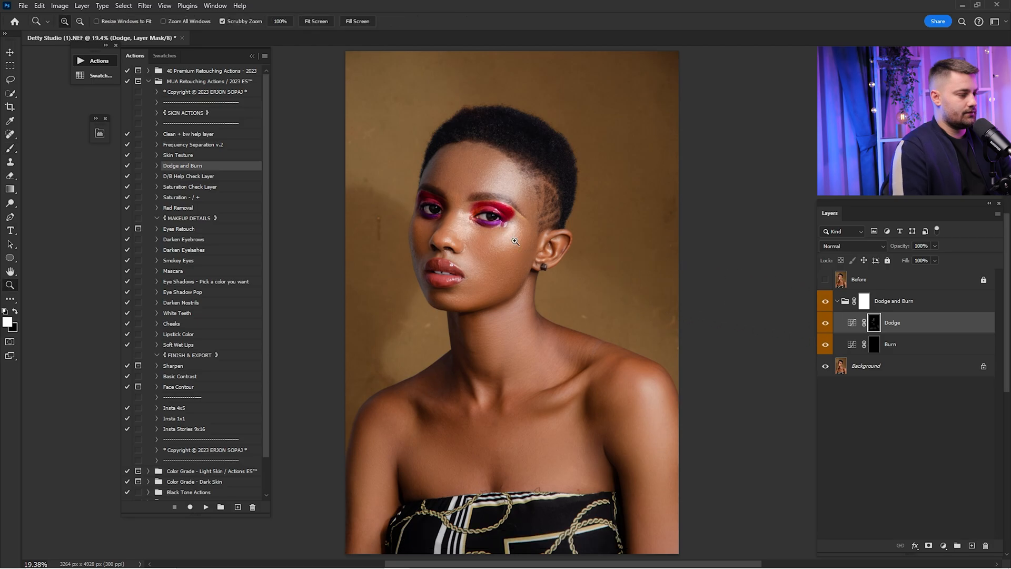
{"action": "left_click_drag", "start_coordinate": [497, 237], "coordinate": [564, 237]}
{"action": "left_click_drag", "start_coordinate": [569, 237], "coordinate": [677, 288]}
{"action": "left_click", "coordinate": [874, 345]}
{"action": "key", "text": "z"}
{"action": "left_click_drag", "start_coordinate": [609, 340], "coordinate": [648, 341]}
{"action": "key", "text": "b"}
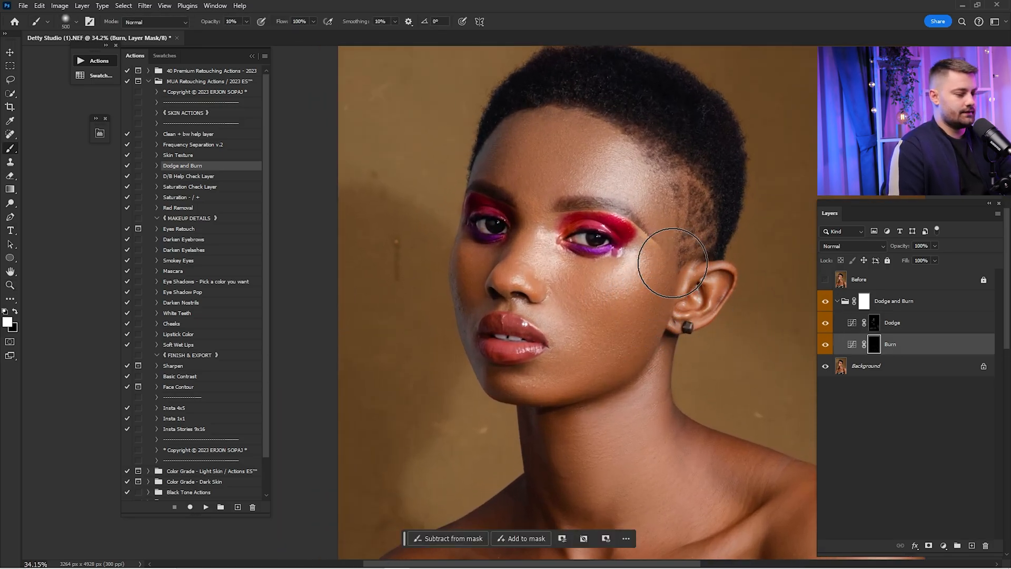
{"action": "key", "text": "bracketleft"}
{"action": "key", "text": "bracketleft"}
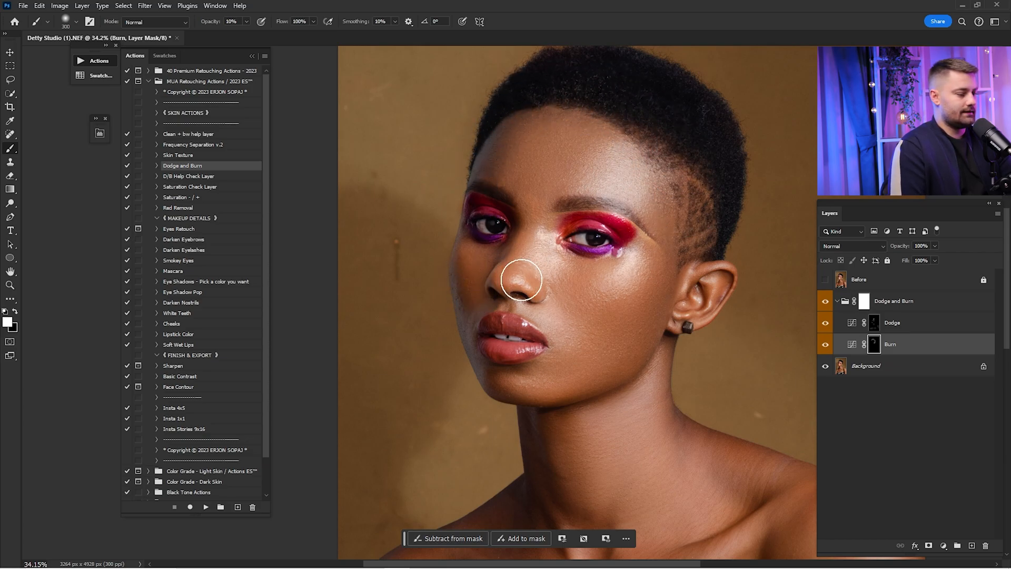
{"action": "key", "text": "bracketleft"}
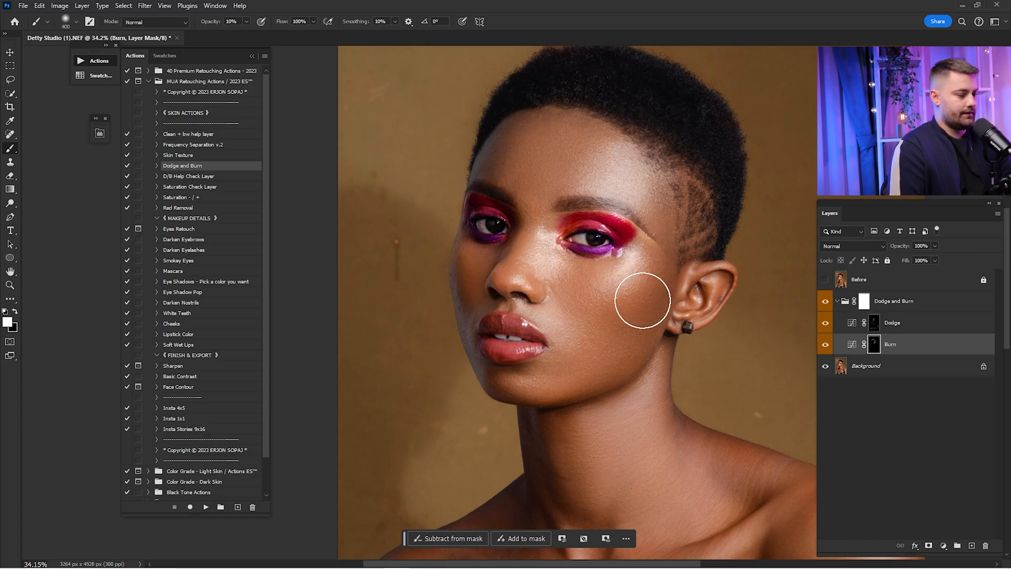
{"action": "key", "text": "bracketleft"}
{"action": "key", "text": "bracketleft"}
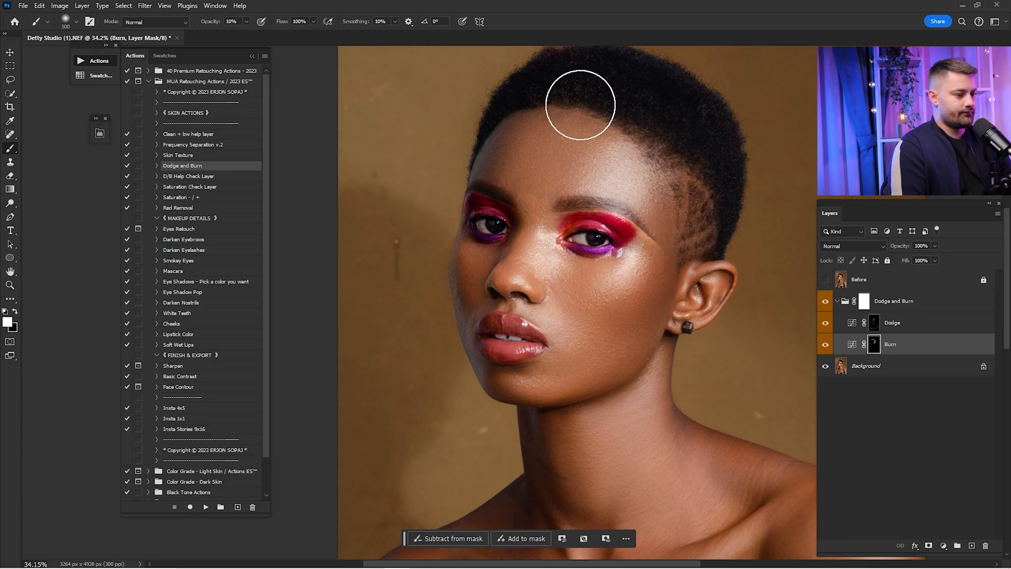
{"action": "key", "text": "bracketright"}
{"action": "key", "text": "bracketright"}
Compare the full portrait with and without the Burn layer and the whole Dodge and Burn group
{"action": "key", "text": "ctrl+0"}
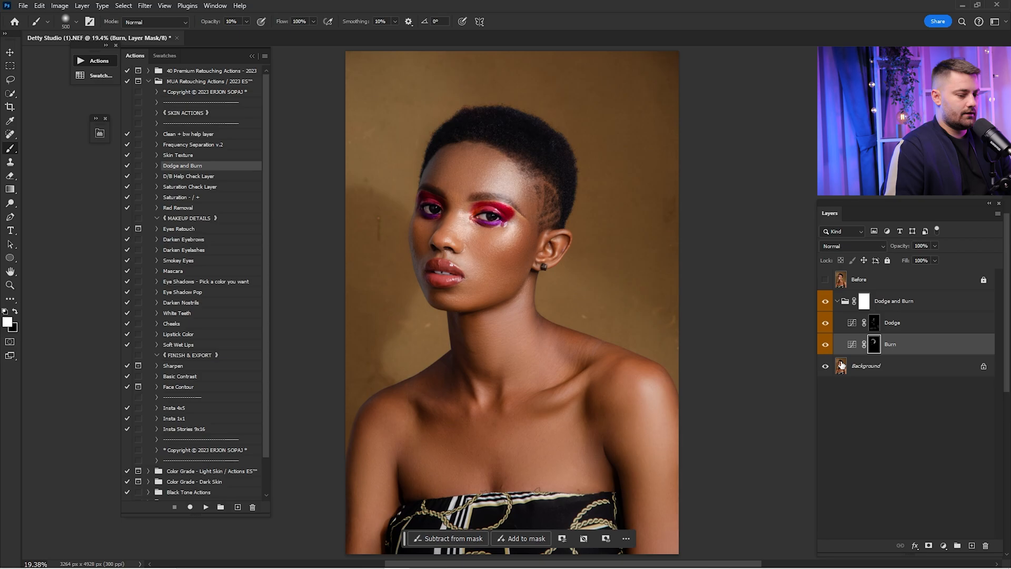
{"action": "left_click", "coordinate": [825, 344]}
{"action": "left_click", "coordinate": [825, 345]}
{"action": "left_click", "coordinate": [825, 302]}
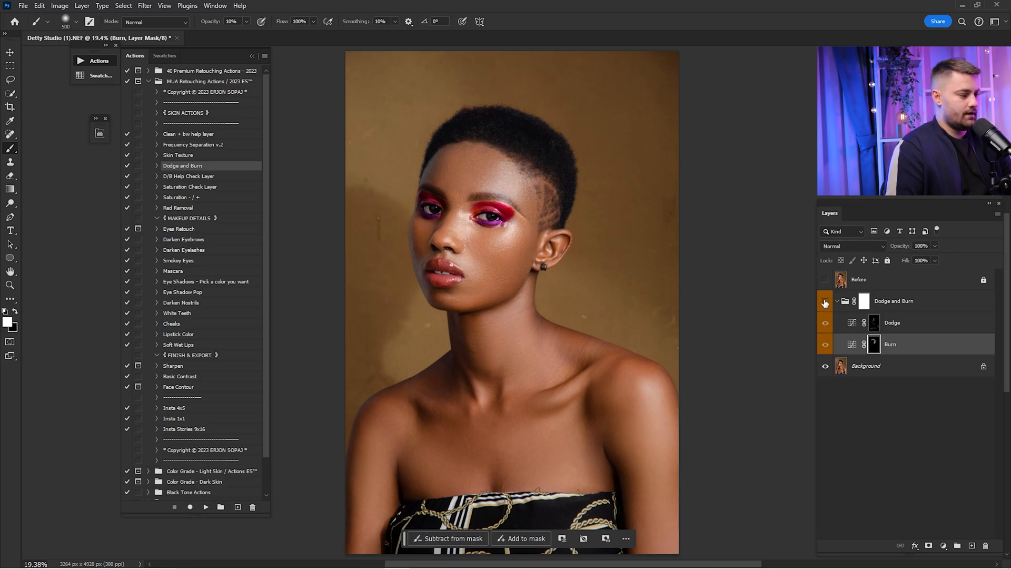
{"action": "left_click", "coordinate": [825, 303]}
{"action": "left_click", "coordinate": [826, 304]}
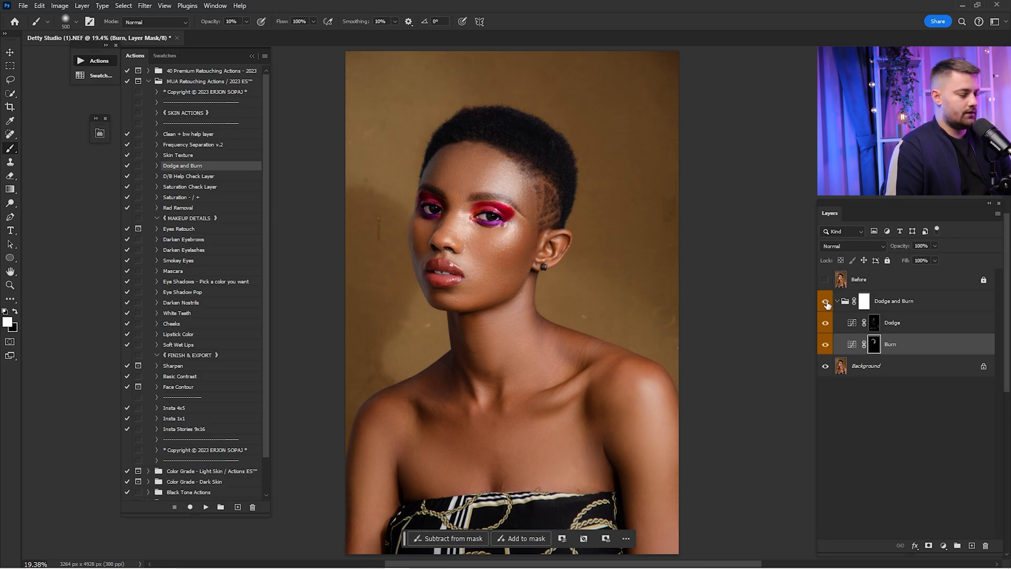
Collapse the Dodge and Burn group and merge it with the Background layer
{"action": "left_click", "coordinate": [838, 303]}
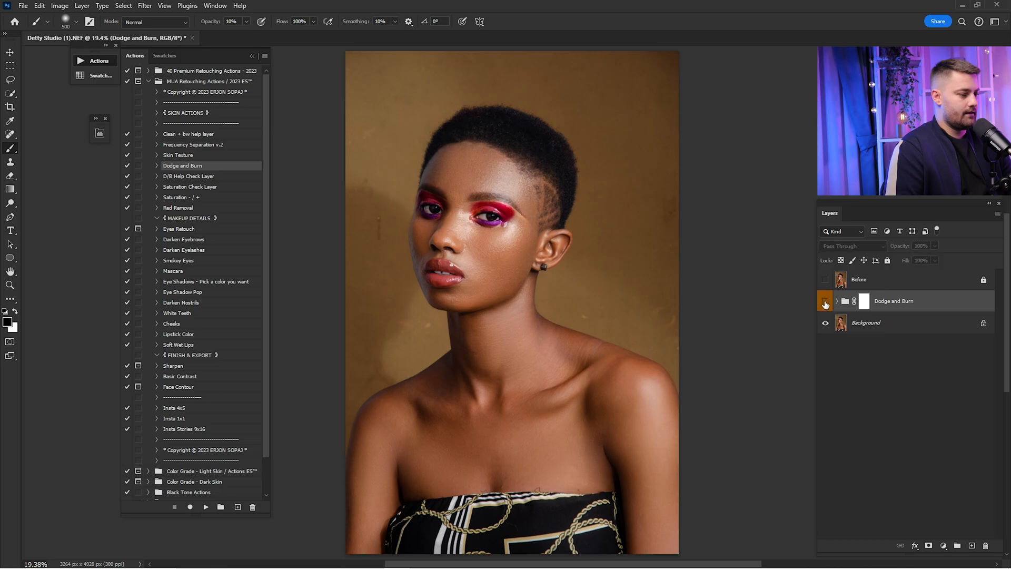
{"action": "left_click", "coordinate": [877, 323], "text": "ctrl"}
{"action": "right_click", "coordinate": [878, 323]}
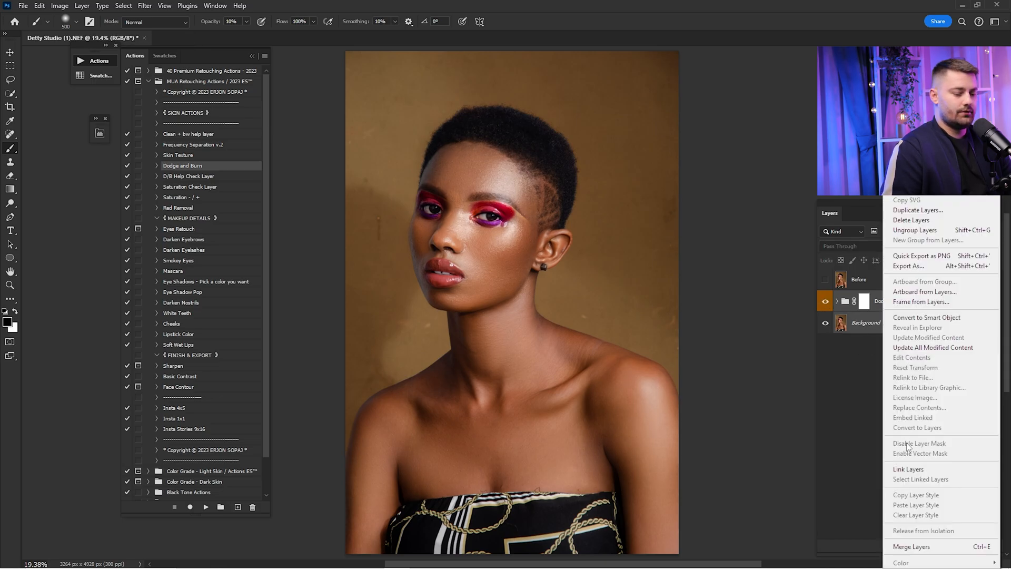
{"action": "left_click", "coordinate": [912, 546]}
Compare the merged retouch with the original portrait using the Before layer, leaving that layer hidden
{"action": "left_click", "coordinate": [824, 282]}
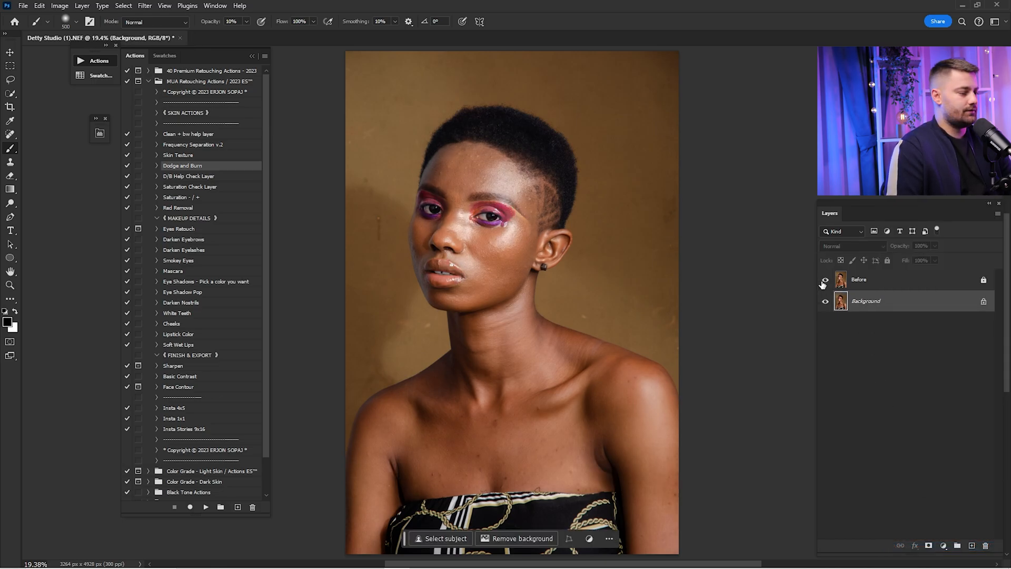
{"action": "left_click", "coordinate": [824, 282]}
{"action": "left_click", "coordinate": [825, 281]}
{"action": "left_click", "coordinate": [826, 281]}
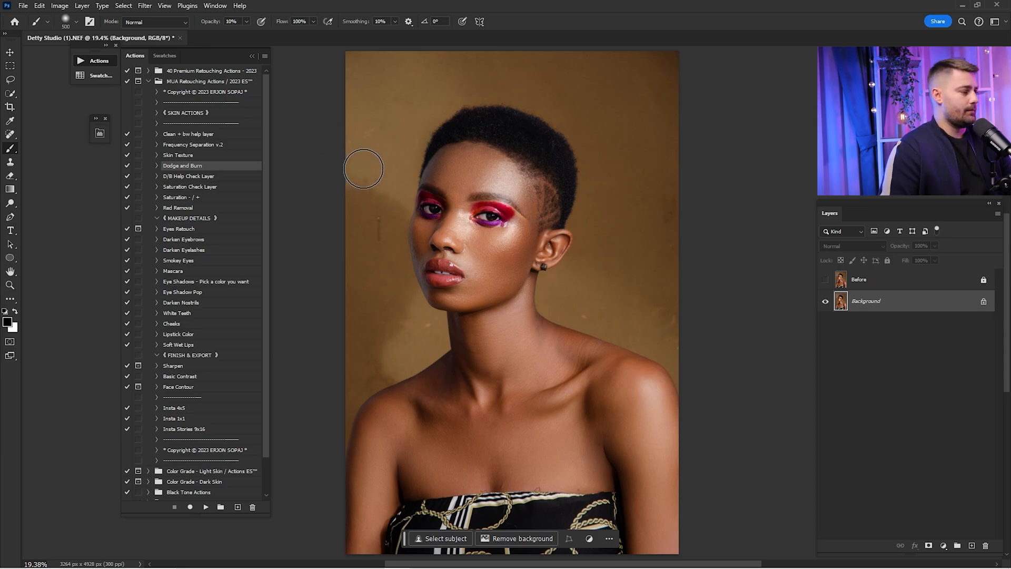
Duplicate the Background layer and select the woman as the subject on the copy
{"action": "left_click", "coordinate": [254, 55]}
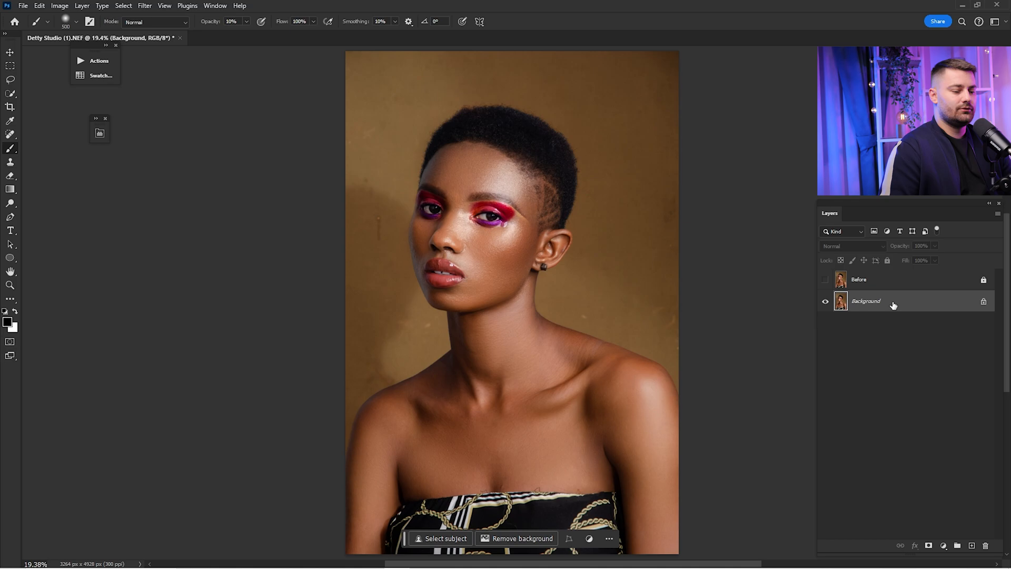
{"action": "left_click_drag", "start_coordinate": [893, 304], "coordinate": [972, 545]}
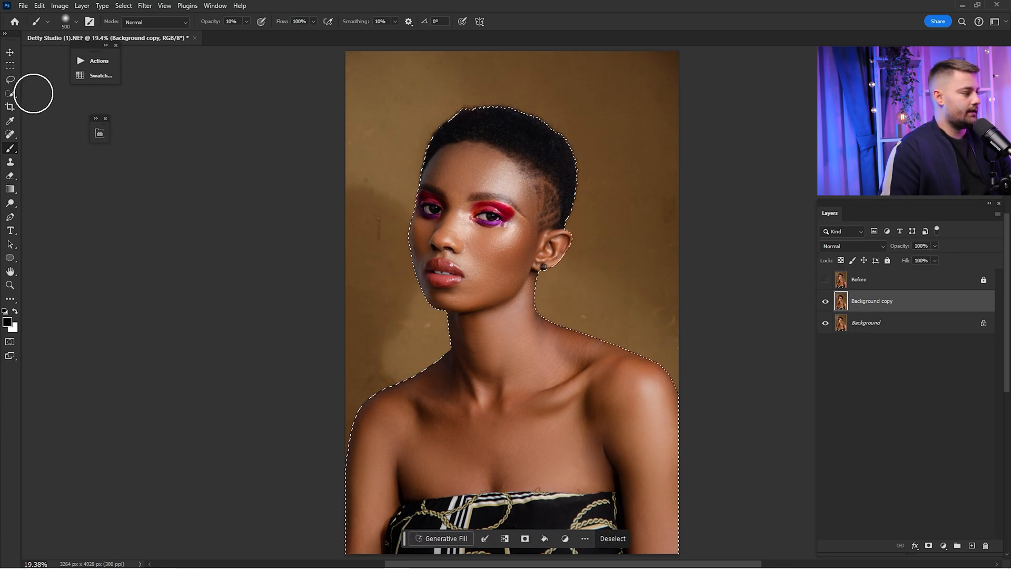
Open Select and Mask and brush a band of surrounding backdrop around the hair into the selection at 175 px
{"action": "left_click", "coordinate": [14, 80]}
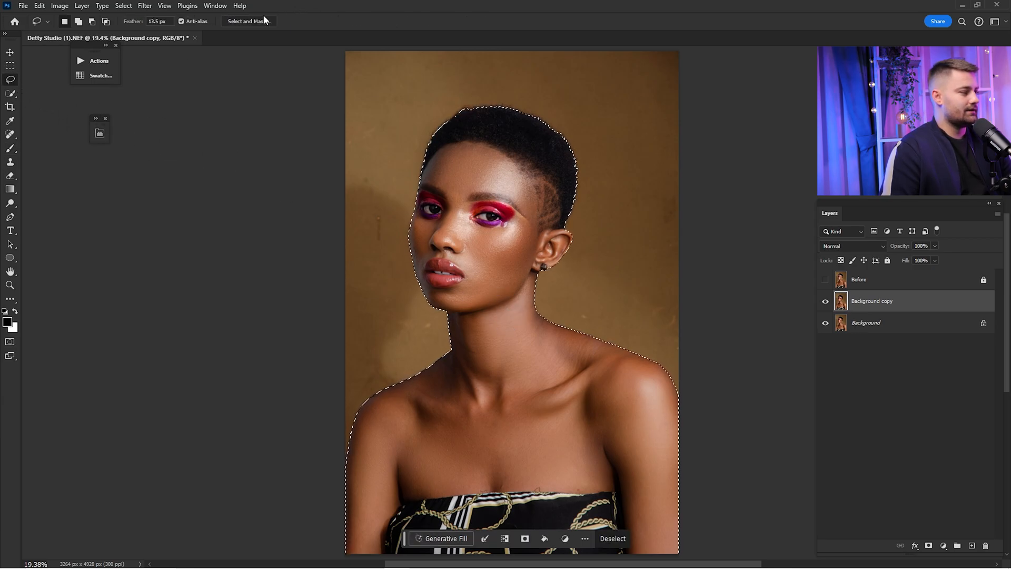
{"action": "left_click", "coordinate": [247, 22]}
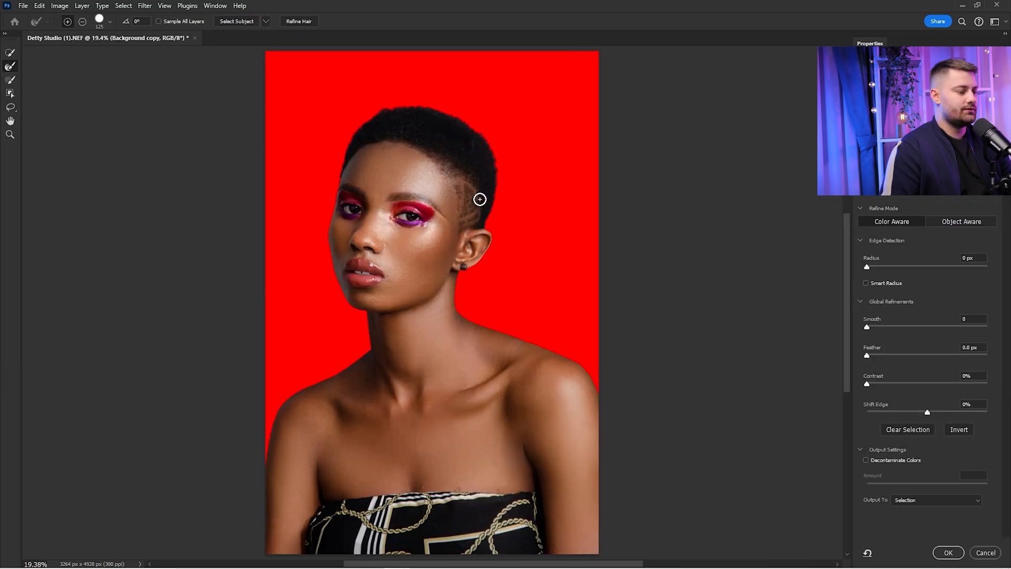
{"action": "key", "text": "ctrl+space"}
{"action": "left_click_drag", "start_coordinate": [371, 170], "coordinate": [436, 215]}
{"action": "key", "text": "space"}
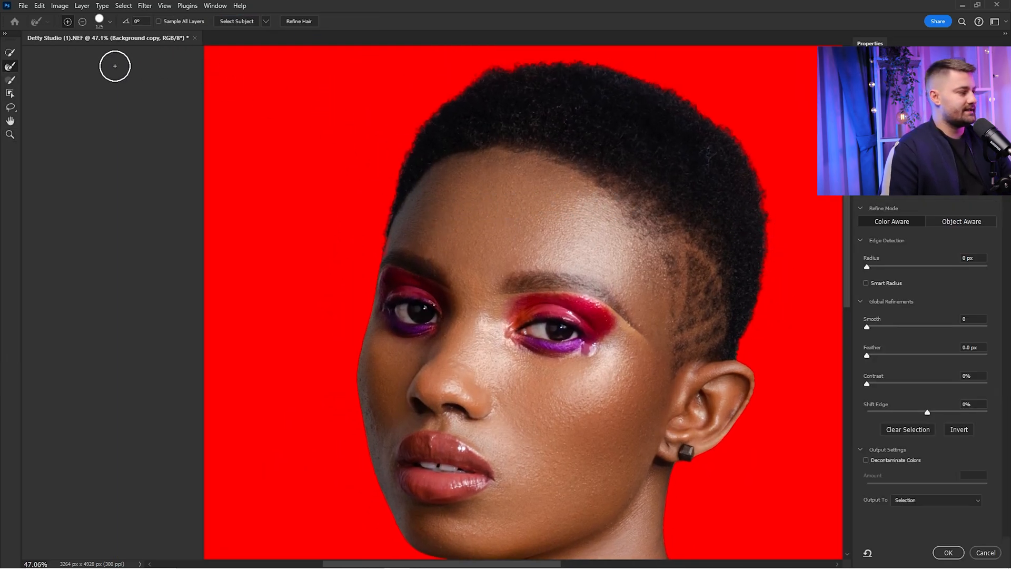
{"action": "left_click", "coordinate": [16, 77]}
{"action": "key", "text": "space"}
{"action": "left_click_drag", "start_coordinate": [349, 166], "coordinate": [383, 216]}
{"action": "mouse_move", "coordinate": [414, 295]}
{"action": "left_mouse_down"}
{"action": "mouse_move", "coordinate": [452, 179]}
{"action": "mouse_move", "coordinate": [480, 148]}
{"action": "mouse_move", "coordinate": [548, 115]}
{"action": "mouse_move", "coordinate": [619, 111]}
{"action": "mouse_move", "coordinate": [701, 132]}
{"action": "mouse_move", "coordinate": [793, 194]}
{"action": "mouse_move", "coordinate": [813, 301]}
{"action": "mouse_move", "coordinate": [802, 354]}
{"action": "mouse_move", "coordinate": [774, 401]}
{"action": "mouse_move", "coordinate": [781, 392]}
{"action": "mouse_move", "coordinate": [497, 112]}
{"action": "mouse_move", "coordinate": [450, 149]}
{"action": "mouse_move", "coordinate": [413, 294]}
{"action": "left_mouse_up"}
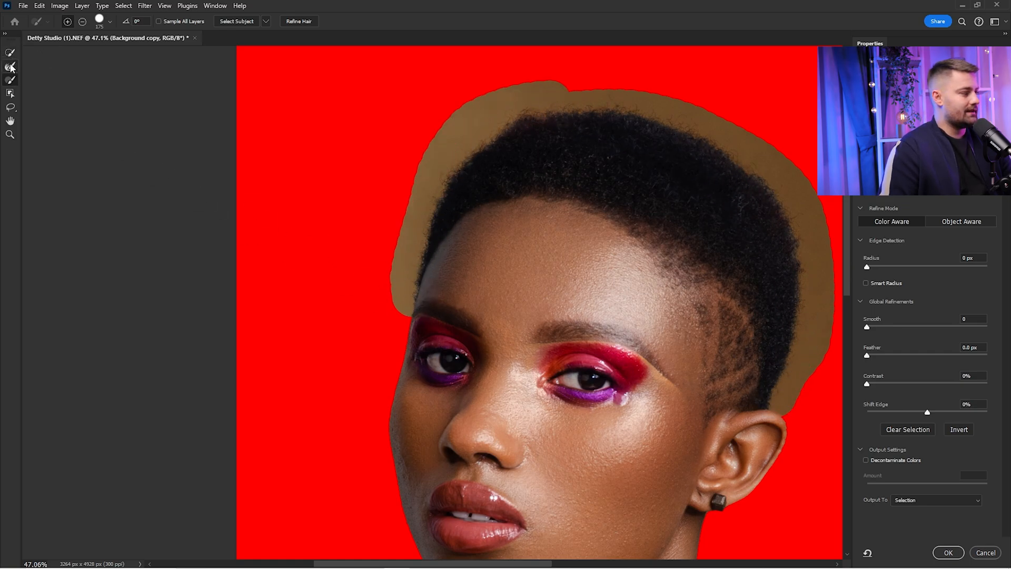
Refine the hair edge over the painted band with a 200 px Refine Edge Brush and leave Select and Mask
{"action": "left_click", "coordinate": [10, 67]}
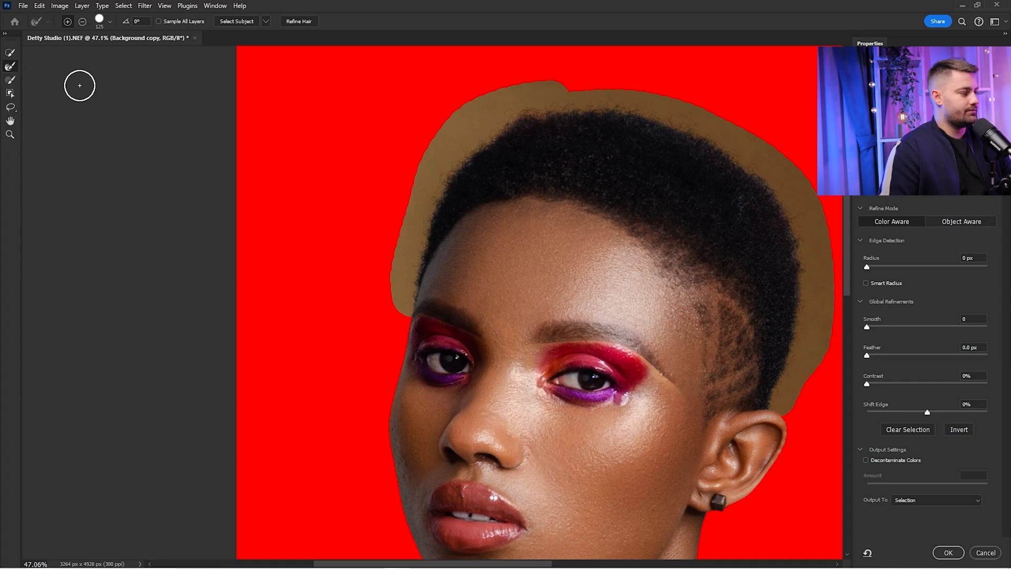
{"action": "mouse_move", "coordinate": [404, 311]}
{"action": "left_mouse_down"}
{"action": "mouse_move", "coordinate": [452, 158]}
{"action": "mouse_move", "coordinate": [424, 180]}
{"action": "mouse_move", "coordinate": [494, 111]}
{"action": "mouse_move", "coordinate": [595, 88]}
{"action": "mouse_move", "coordinate": [720, 113]}
{"action": "left_mouse_up"}
{"action": "key", "text": "bracketright"}
{"action": "key", "text": "bracketright"}
{"action": "key", "text": "bracketleft"}
{"action": "key", "text": "space"}
{"action": "mouse_move", "coordinate": [723, 120]}
{"action": "left_mouse_down"}
{"action": "mouse_move", "coordinate": [660, 107]}
{"action": "mouse_move", "coordinate": [698, 141]}
{"action": "left_mouse_up"}
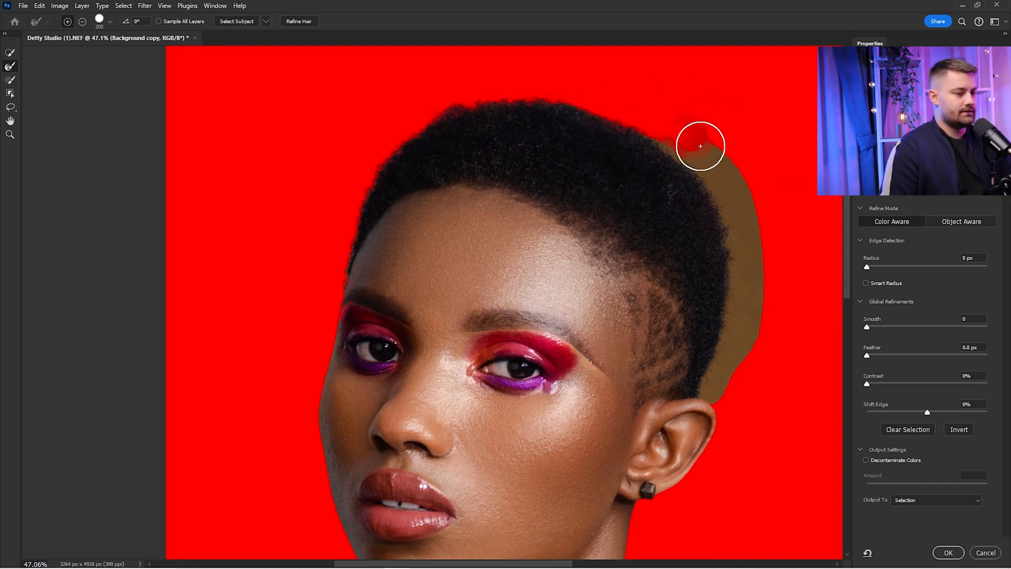
{"action": "key", "text": "Return"}
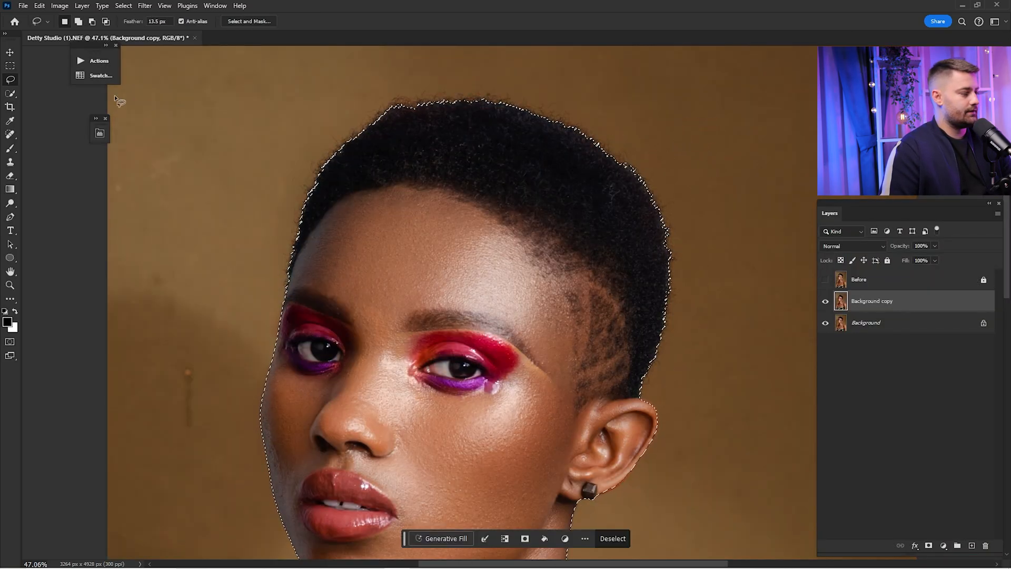
Reopen Select and Mask and brush a band of backdrop around the whole hair outline into the selection at 200 px
{"action": "left_click", "coordinate": [257, 23]}
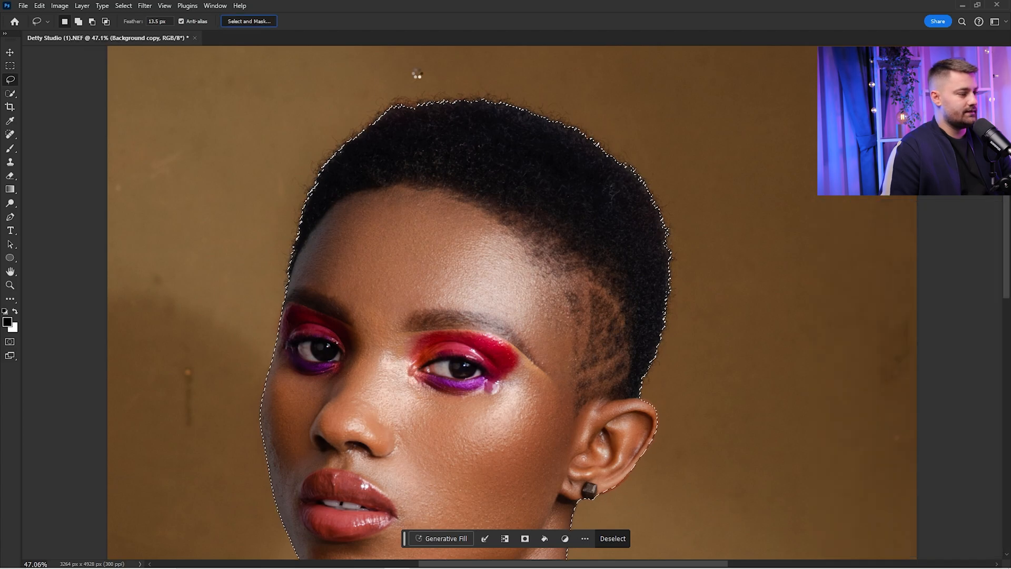
{"action": "left_click_drag", "start_coordinate": [160, 127], "coordinate": [293, 170]}
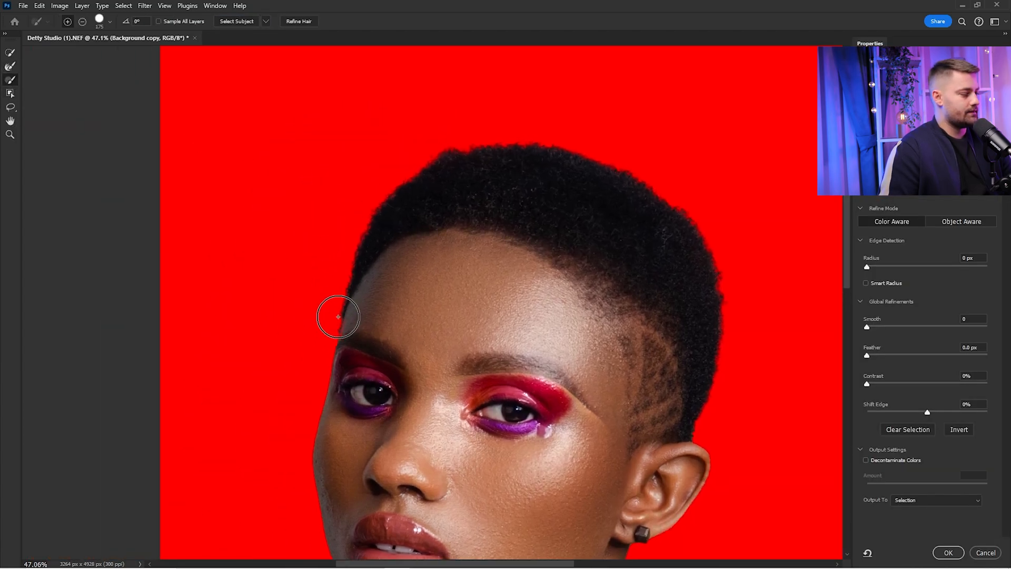
{"action": "key", "text": "]"}
{"action": "mouse_move", "coordinate": [327, 333]}
{"action": "left_mouse_down"}
{"action": "mouse_move", "coordinate": [407, 167]}
{"action": "mouse_move", "coordinate": [485, 144]}
{"action": "mouse_move", "coordinate": [598, 152]}
{"action": "mouse_move", "coordinate": [674, 193]}
{"action": "mouse_move", "coordinate": [710, 238]}
{"action": "mouse_move", "coordinate": [728, 352]}
{"action": "mouse_move", "coordinate": [695, 435]}
{"action": "left_mouse_up"}
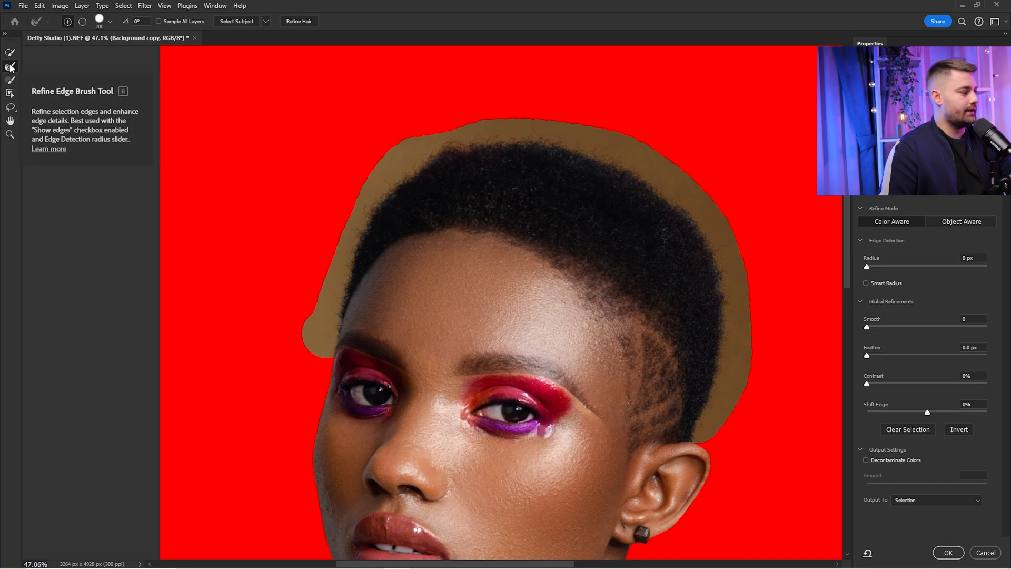
Refine the hair outline over the painted band with a 300 px Refine Edge Brush and accept the selection
{"action": "key", "text": "bracketright"}
{"action": "key", "text": "bracketright"}
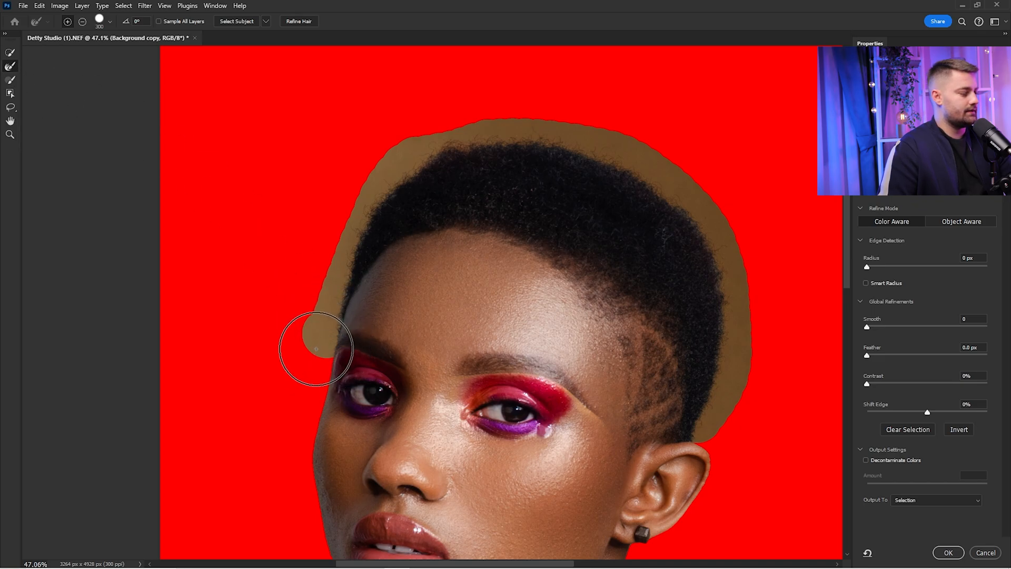
{"action": "mouse_move", "coordinate": [317, 349]}
{"action": "left_mouse_down"}
{"action": "mouse_move", "coordinate": [334, 269]}
{"action": "mouse_move", "coordinate": [401, 158]}
{"action": "mouse_move", "coordinate": [458, 136]}
{"action": "mouse_move", "coordinate": [541, 124]}
{"action": "mouse_move", "coordinate": [643, 151]}
{"action": "mouse_move", "coordinate": [713, 210]}
{"action": "mouse_move", "coordinate": [747, 305]}
{"action": "mouse_move", "coordinate": [741, 411]}
{"action": "mouse_move", "coordinate": [712, 428]}
{"action": "mouse_move", "coordinate": [726, 358]}
{"action": "left_mouse_up"}
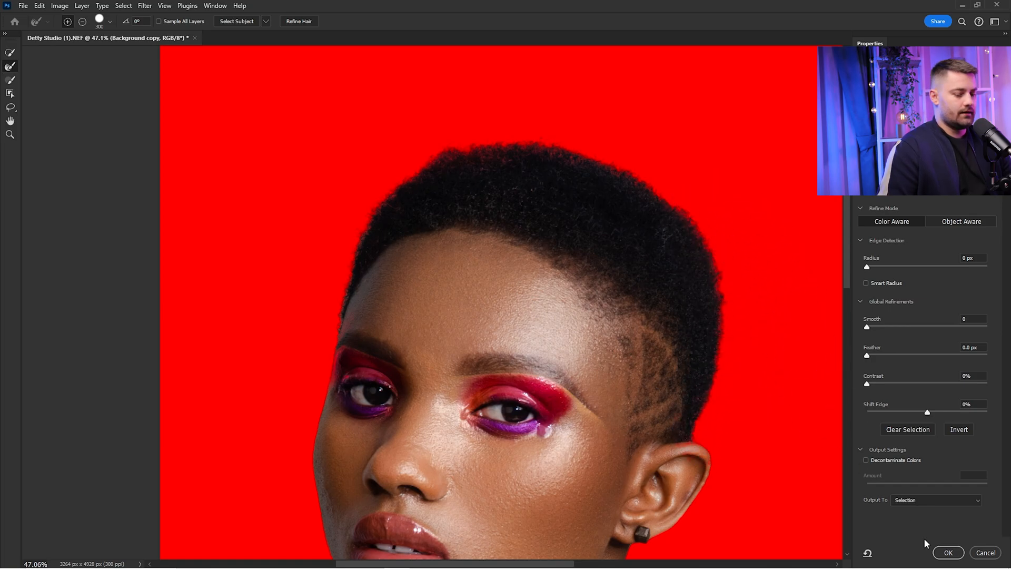
{"action": "left_click", "coordinate": [946, 553]}
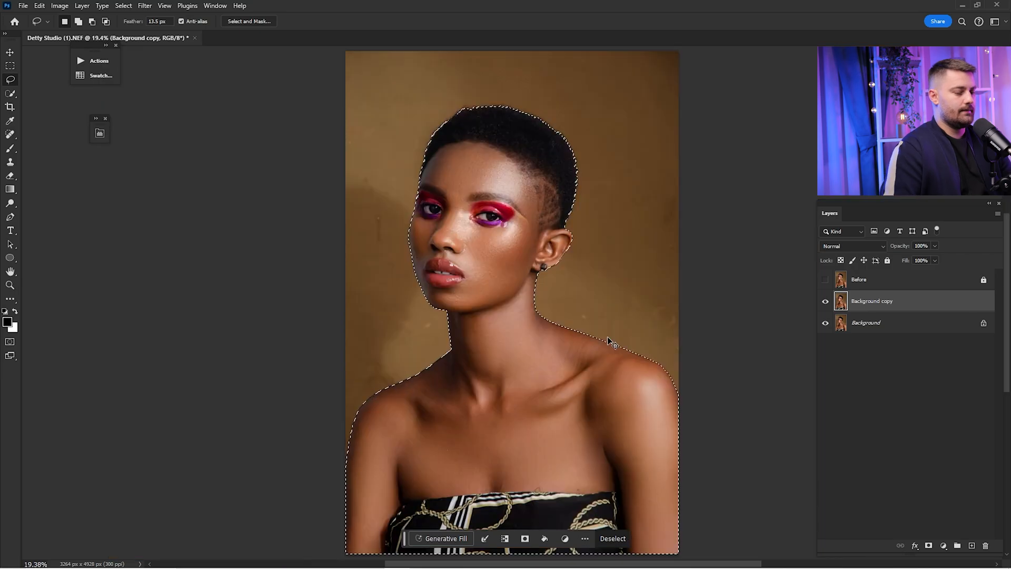
Mask the Background copy layer with the selection and hide the Background layer
{"action": "left_click", "coordinate": [928, 546]}
{"action": "left_click", "coordinate": [825, 326]}
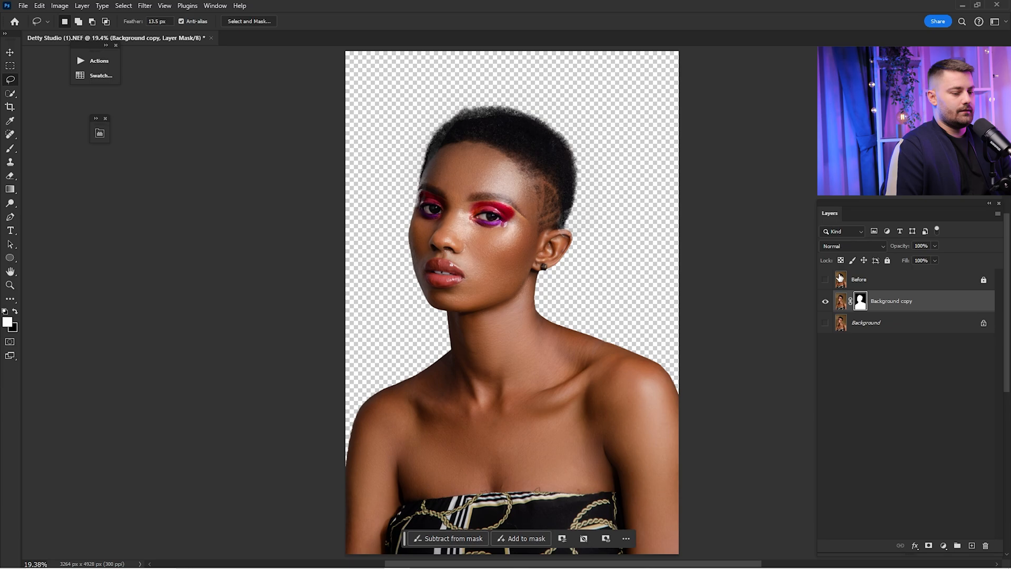
Restore the faded upper ear and adjoining hair by painting white on the layer mask at 100% opacity with a 40 px brush
{"action": "key", "text": "ctrl+space"}
{"action": "left_click_drag", "start_coordinate": [561, 236], "coordinate": [624, 205]}
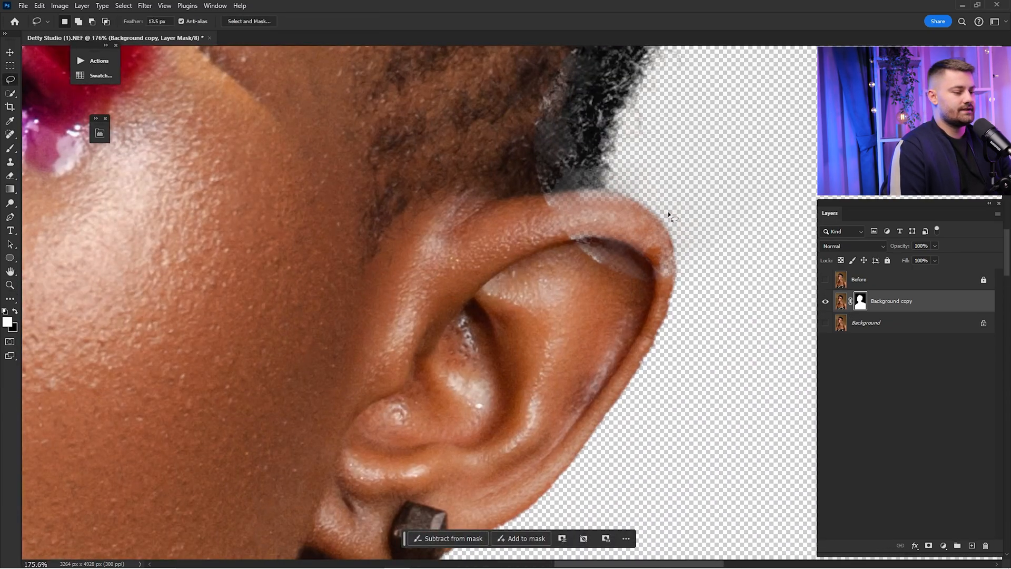
{"action": "key", "text": "b"}
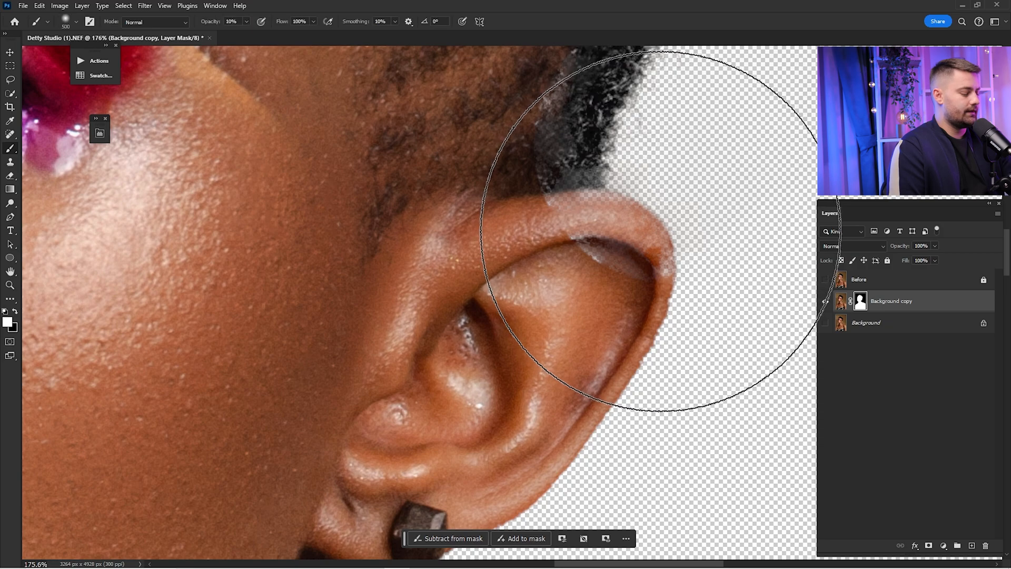
{"action": "key", "text": "bracketleft"}
{"action": "key", "text": "bracketleft"}
{"action": "key", "text": "bracketleft"}
{"action": "key", "text": "bracketleft"}
{"action": "key", "text": "bracketleft"}
{"action": "key", "text": "bracketleft"}
{"action": "key", "text": "bracketleft"}
{"action": "key", "text": "bracketleft"}
{"action": "key", "text": "bracketleft"}
{"action": "key", "text": "bracketleft"}
{"action": "key", "text": "bracketleft"}
{"action": "key", "text": "bracketleft"}
{"action": "key", "text": "bracketleft"}
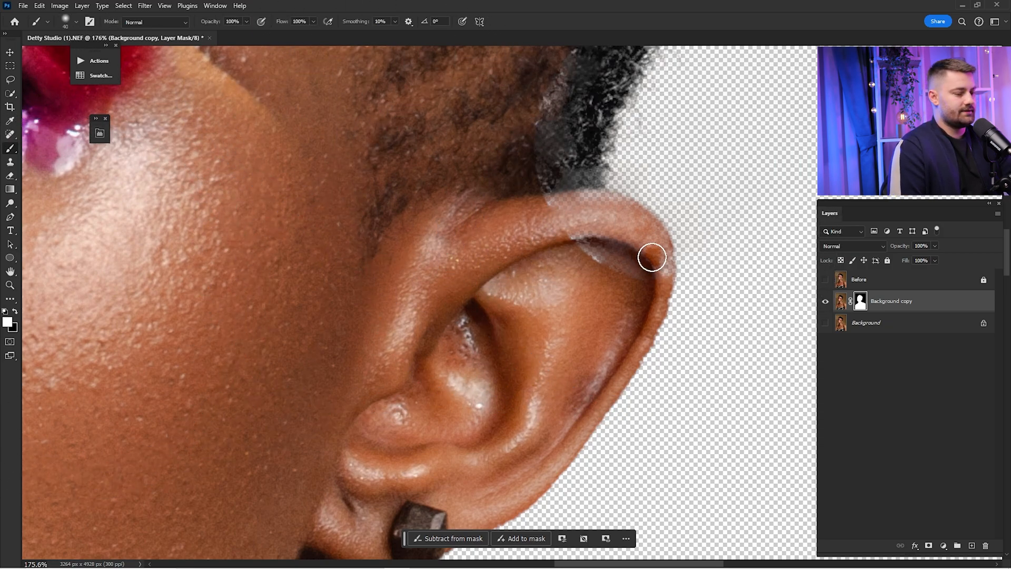
{"action": "left_click_drag", "start_coordinate": [553, 196], "coordinate": [550, 169]}
{"action": "key", "text": "bracketright"}
{"action": "left_click_drag", "start_coordinate": [547, 100], "coordinate": [534, 312]}
Restore the faded skin and eyeshadow edge beside the outer eye by painting white on the mask with a 30 px brush
{"action": "key", "text": "space"}
{"action": "left_click_drag", "start_coordinate": [578, 232], "coordinate": [555, 306]}
{"action": "mouse_move", "coordinate": [588, 253]}
{"action": "left_mouse_down"}
{"action": "mouse_move", "coordinate": [595, 260]}
{"action": "mouse_move", "coordinate": [605, 247]}
{"action": "left_mouse_up"}
{"action": "key", "text": "space"}
{"action": "left_click_drag", "start_coordinate": [597, 394], "coordinate": [575, 254]}
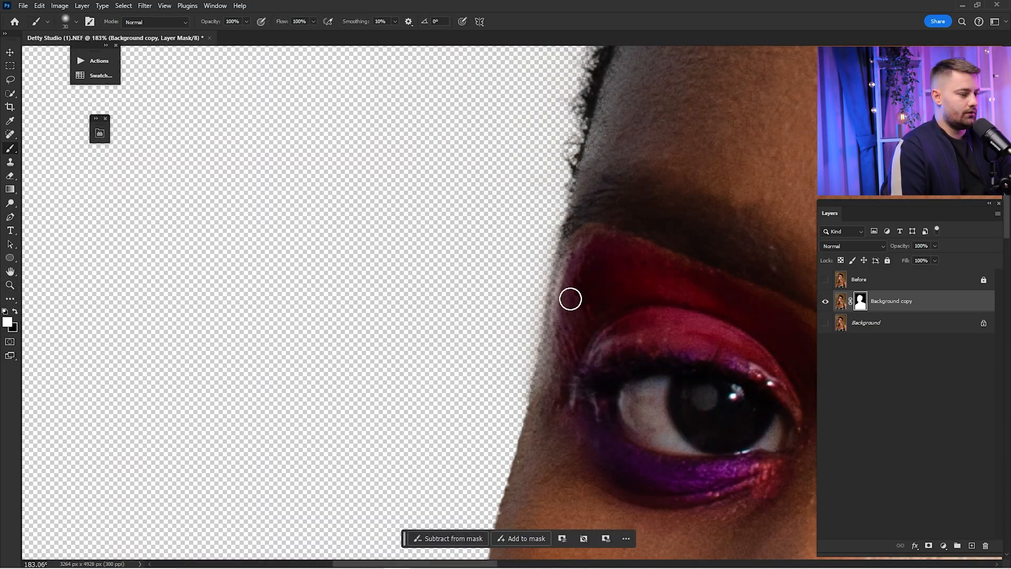
{"action": "left_click_drag", "start_coordinate": [572, 232], "coordinate": [555, 375]}
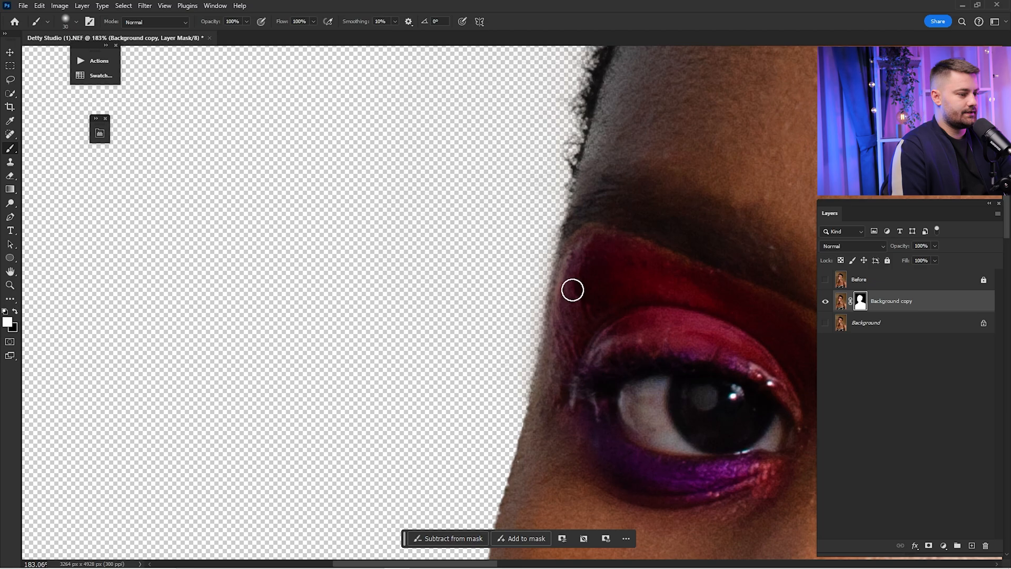
Paint white on the mask just inside the hair edge at the back of the head with a 50 px brush
{"action": "mouse_move", "coordinate": [594, 186]}
{"action": "left_mouse_down"}
{"action": "mouse_move", "coordinate": [560, 314]}
{"action": "mouse_move", "coordinate": [600, 178]}
{"action": "mouse_move", "coordinate": [618, 180]}
{"action": "mouse_move", "coordinate": [523, 335]}
{"action": "left_mouse_up"}
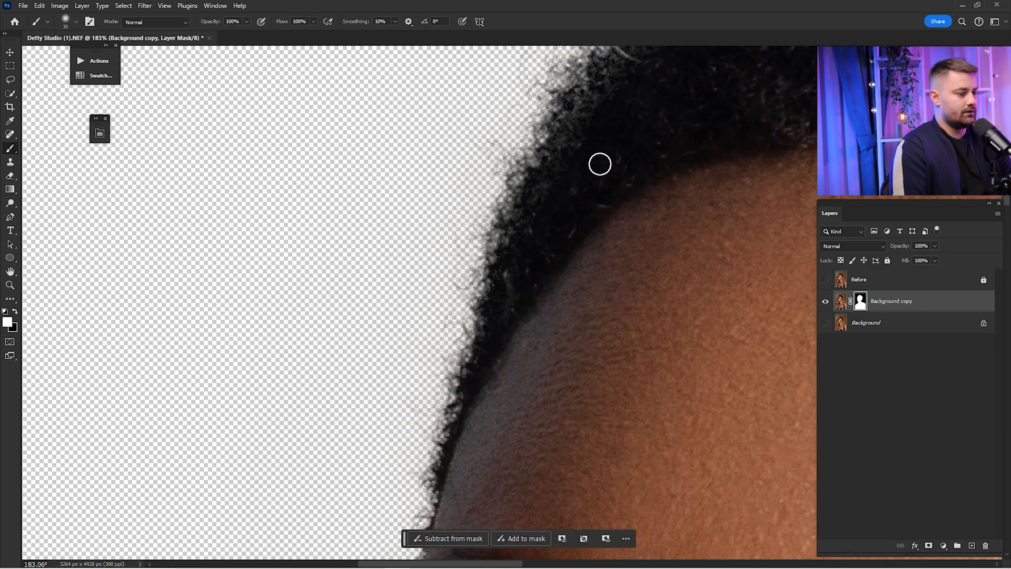
{"action": "mouse_move", "coordinate": [616, 184]}
{"action": "left_mouse_down"}
{"action": "mouse_move", "coordinate": [527, 197]}
{"action": "mouse_move", "coordinate": [464, 253]}
{"action": "left_mouse_up"}
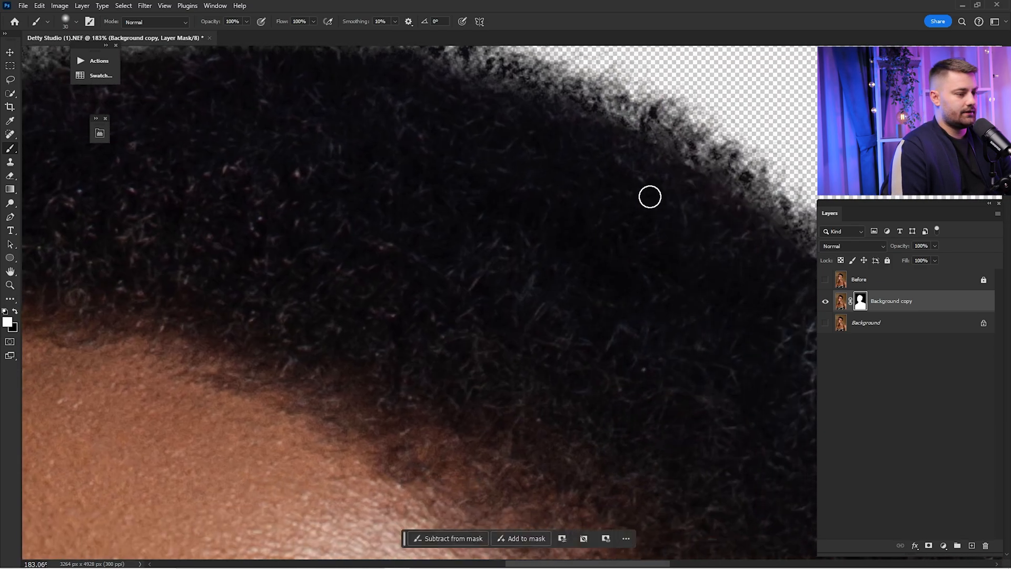
{"action": "left_click_drag", "start_coordinate": [660, 162], "coordinate": [470, 103]}
{"action": "left_click_drag", "start_coordinate": [706, 352], "coordinate": [612, 211]}
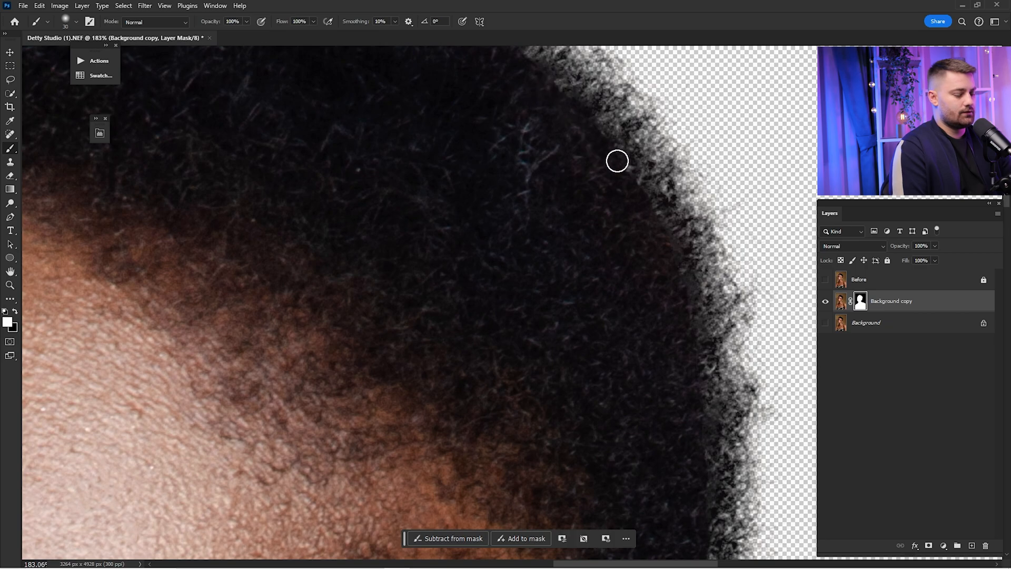
{"action": "key", "text": "]"}
{"action": "key", "text": "]"}
{"action": "key", "text": "]"}
{"action": "mouse_move", "coordinate": [565, 78]}
{"action": "left_mouse_down"}
{"action": "mouse_move", "coordinate": [645, 178]}
{"action": "mouse_move", "coordinate": [634, 167]}
{"action": "mouse_move", "coordinate": [706, 373]}
{"action": "left_mouse_up"}
Examine the cutout's mask edges around the ear, neck and shoulders, ending with the full portrait
{"action": "mouse_move", "coordinate": [686, 413]}
{"action": "left_mouse_down"}
{"action": "mouse_move", "coordinate": [698, 221]}
{"action": "mouse_move", "coordinate": [720, 403]}
{"action": "left_mouse_up"}
{"action": "left_click_drag", "start_coordinate": [715, 388], "coordinate": [705, 222]}
{"action": "left_click_drag", "start_coordinate": [629, 441], "coordinate": [662, 237]}
{"action": "left_click_drag", "start_coordinate": [591, 412], "coordinate": [628, 254]}
{"action": "left_click_drag", "start_coordinate": [672, 327], "coordinate": [671, 190]}
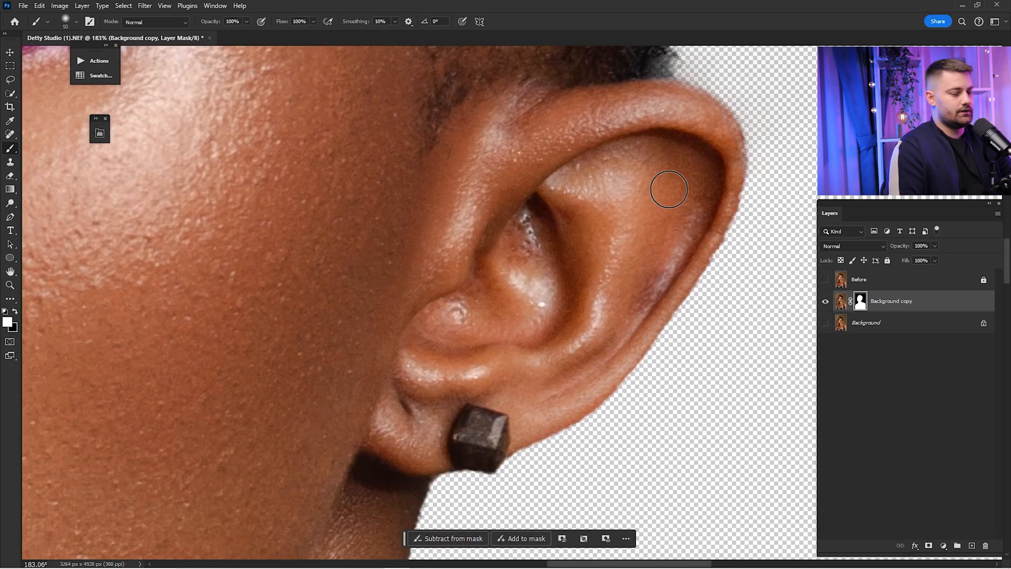
{"action": "left_click_drag", "start_coordinate": [584, 310], "coordinate": [689, 145]}
{"action": "left_click_drag", "start_coordinate": [592, 316], "coordinate": [508, 319]}
{"action": "mouse_move", "coordinate": [639, 432]}
{"action": "left_mouse_down"}
{"action": "mouse_move", "coordinate": [663, 261]}
{"action": "mouse_move", "coordinate": [516, 192]}
{"action": "left_mouse_up"}
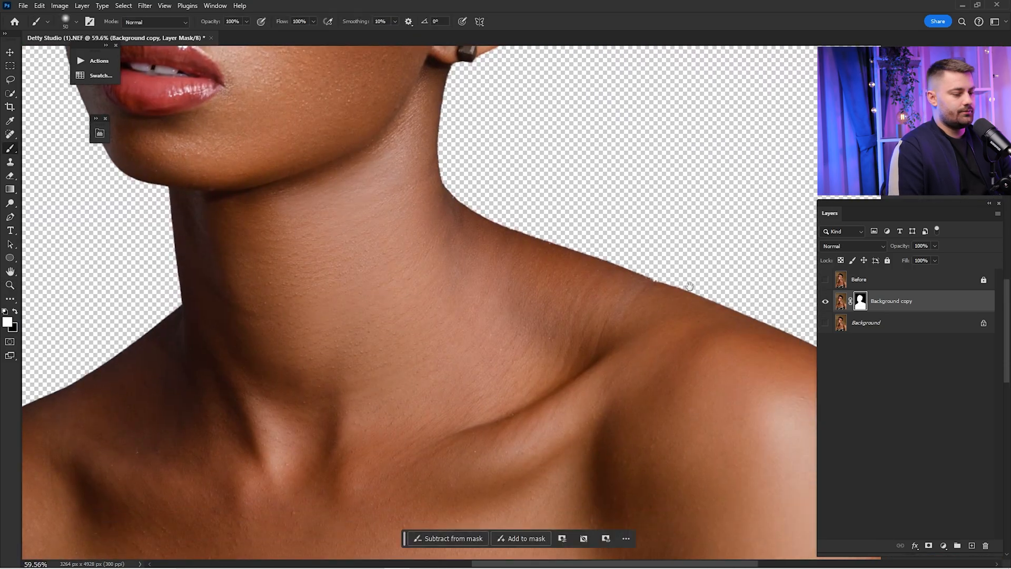
{"action": "left_click_drag", "start_coordinate": [706, 287], "coordinate": [602, 241]}
{"action": "left_click_drag", "start_coordinate": [674, 303], "coordinate": [726, 278]}
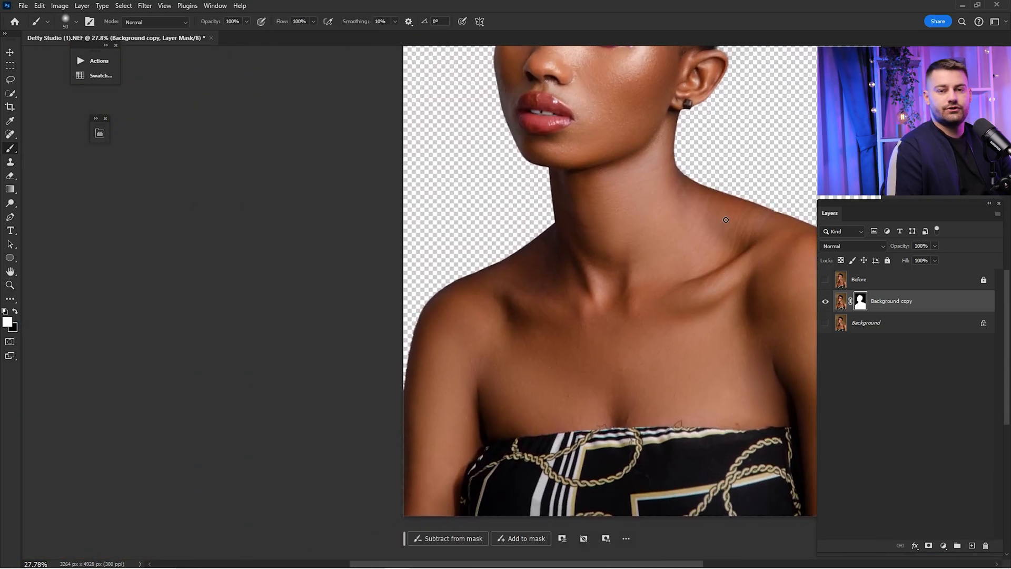
{"action": "key", "text": "ctrl+0"}
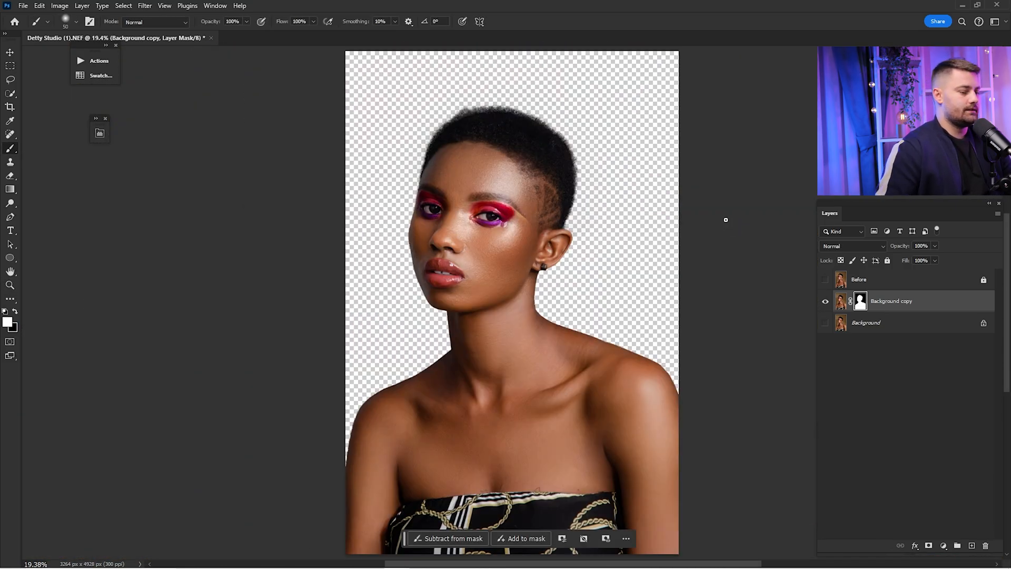
Compare the cutout with and without the Background layer, leaving that layer visible and selected
{"action": "left_click", "coordinate": [825, 319]}
{"action": "left_click", "coordinate": [823, 320]}
{"action": "left_click", "coordinate": [822, 320]}
{"action": "left_click", "coordinate": [821, 319]}
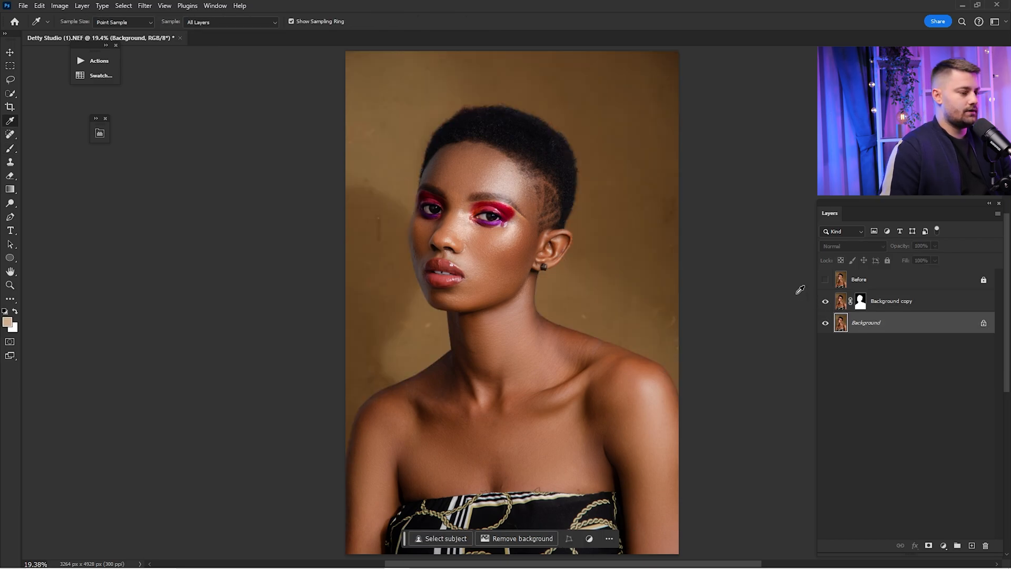
{"action": "left_click", "coordinate": [826, 323]}
{"action": "left_click", "coordinate": [826, 323]}
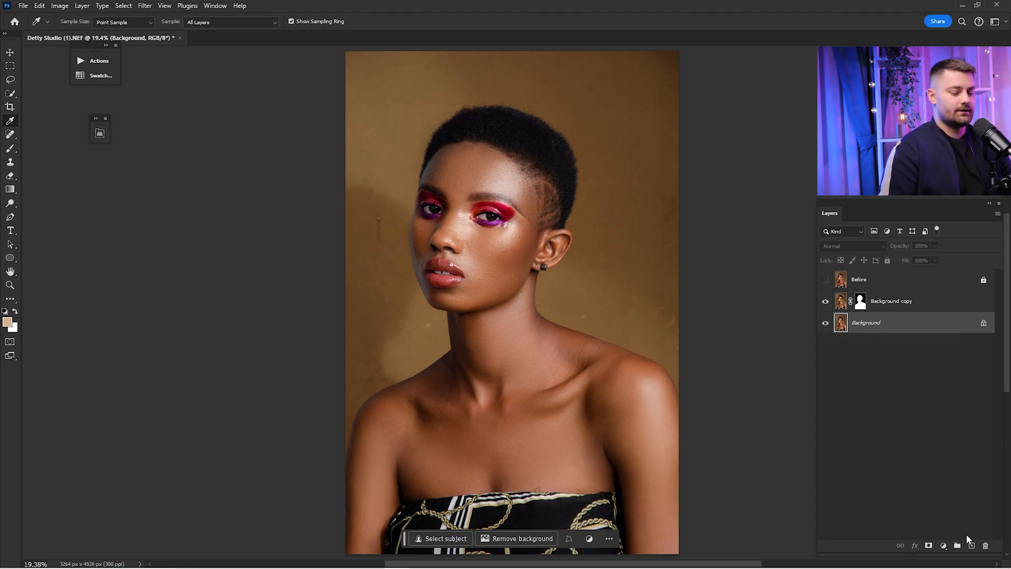
{"action": "left_click", "coordinate": [944, 546]}
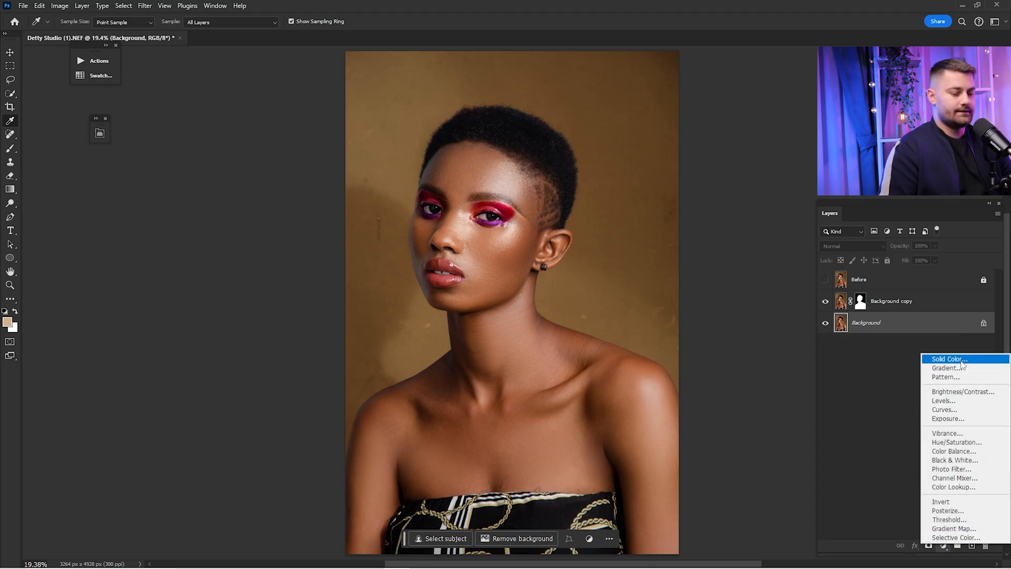
{"action": "left_click", "coordinate": [942, 361]}
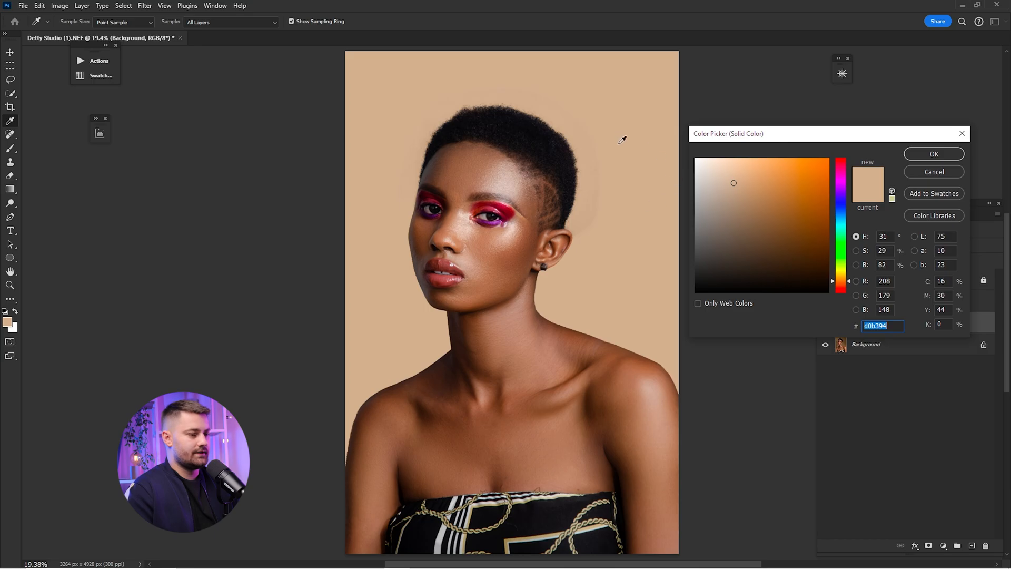
{"action": "left_click", "coordinate": [831, 164]}
{"action": "left_click_drag", "start_coordinate": [743, 175], "coordinate": [739, 159]}
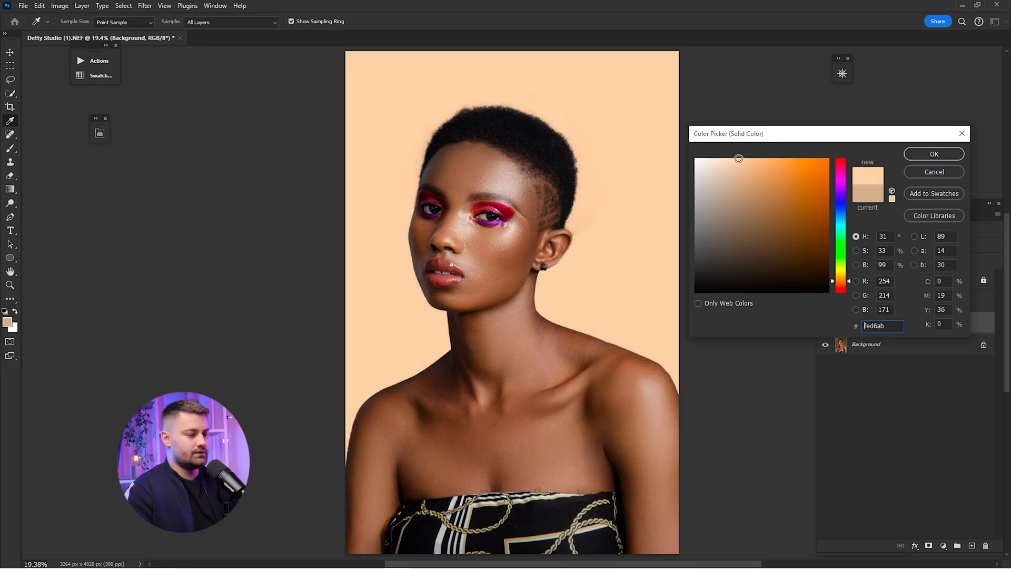
{"action": "left_click", "coordinate": [922, 174]}
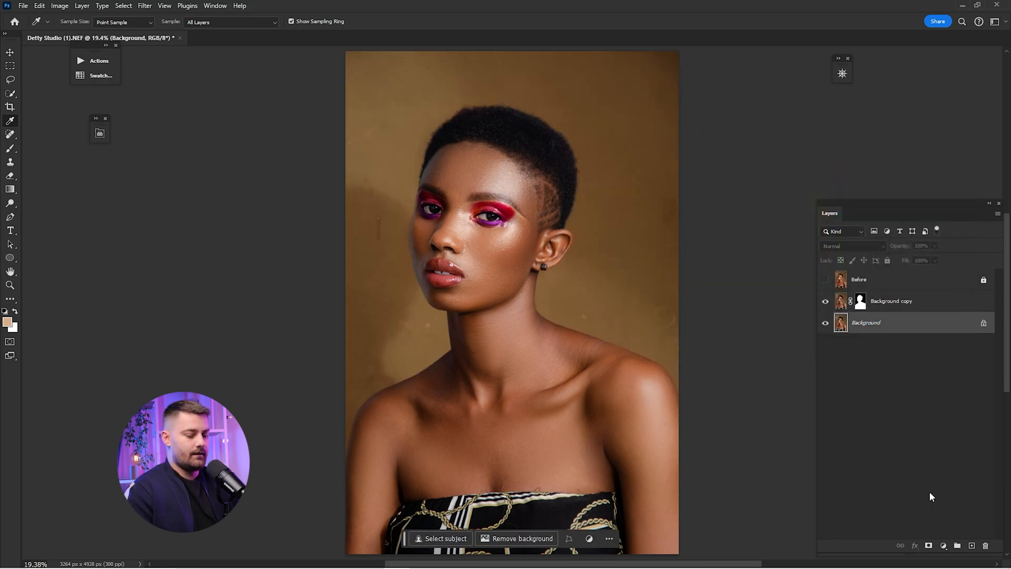
Add a solid colour fill layer in #d0b394 above the Background layer and compare the portrait with and without it
{"action": "left_click", "coordinate": [943, 545]}
{"action": "left_click", "coordinate": [945, 359]}
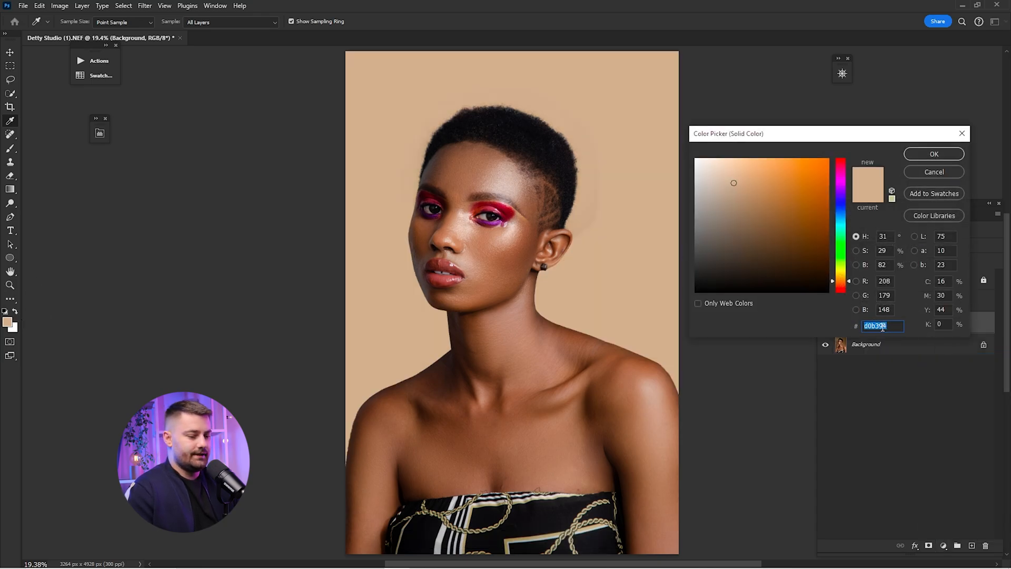
{"action": "left_click", "coordinate": [912, 157]}
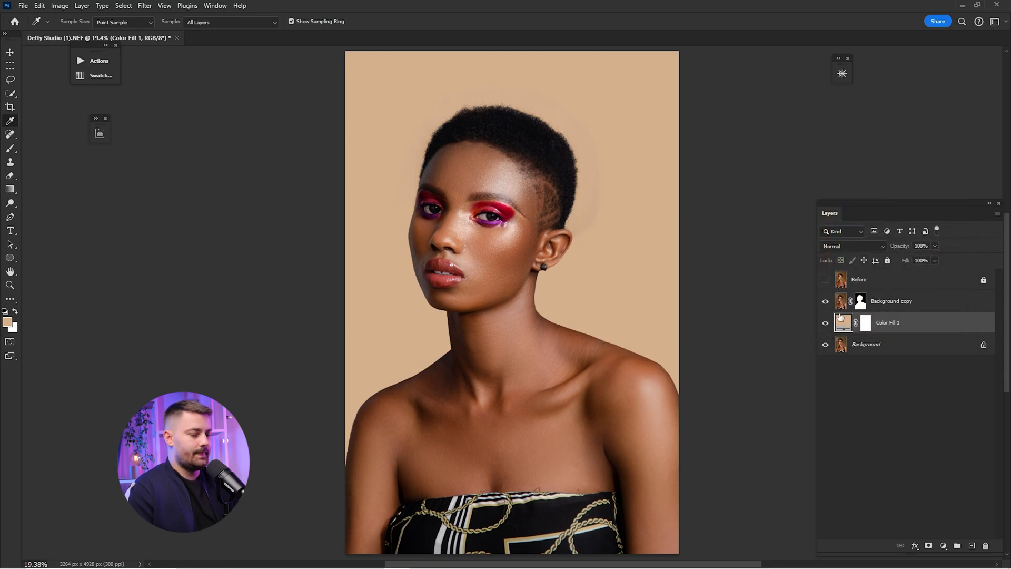
{"action": "left_click", "coordinate": [826, 322]}
{"action": "left_click", "coordinate": [826, 323]}
{"action": "left_click", "coordinate": [826, 323]}
{"action": "left_click", "coordinate": [826, 323]}
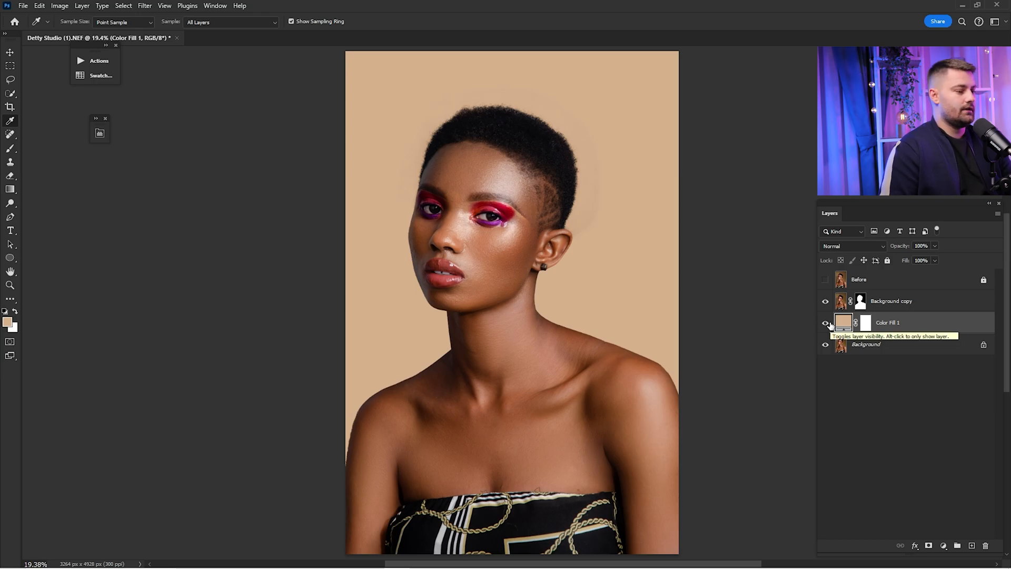
Paint black on the Background copy layer's mask beside the back of the head and ear, enlarging the brush to 250 px
{"action": "key", "text": "z"}
{"action": "left_click_drag", "start_coordinate": [567, 225], "coordinate": [654, 243]}
{"action": "key", "text": "space"}
{"action": "left_click_drag", "start_coordinate": [654, 243], "coordinate": [625, 332]}
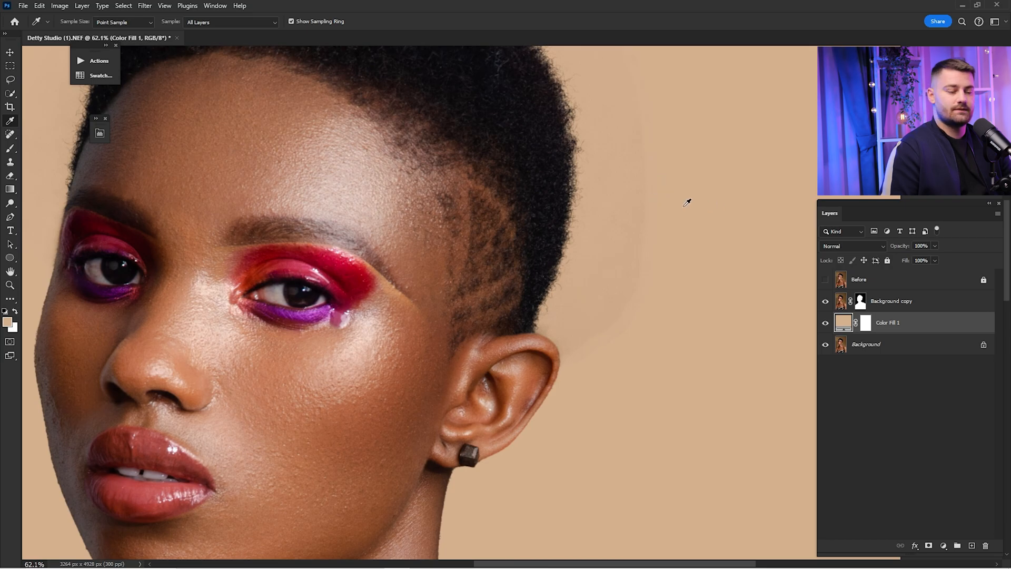
{"action": "left_click", "coordinate": [866, 303]}
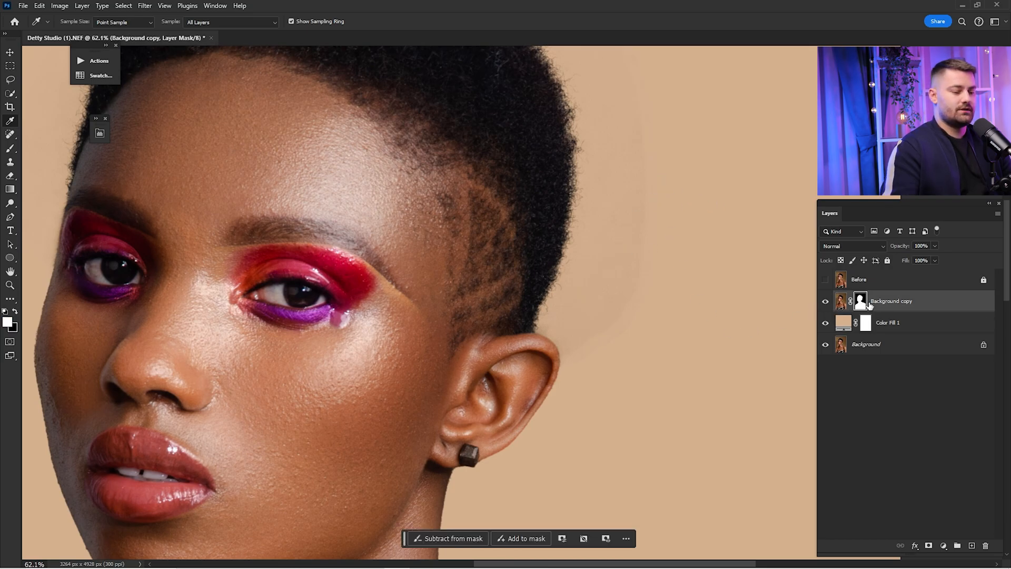
{"action": "key", "text": "b"}
{"action": "key", "text": "x"}
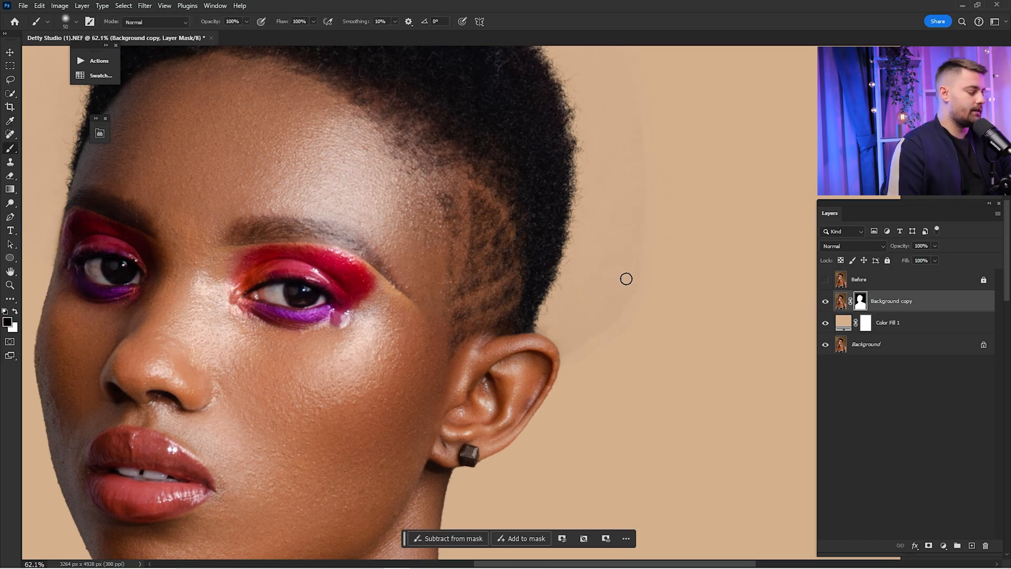
{"action": "key", "text": "]"}
{"action": "mouse_move", "coordinate": [607, 368]}
{"action": "left_mouse_down"}
{"action": "mouse_move", "coordinate": [652, 190]}
{"action": "mouse_move", "coordinate": [643, 110]}
{"action": "left_mouse_up"}
{"action": "mouse_move", "coordinate": [643, 109]}
{"action": "left_mouse_down"}
{"action": "mouse_move", "coordinate": [639, 307]}
{"action": "mouse_move", "coordinate": [671, 333]}
{"action": "left_mouse_up"}
{"action": "key", "text": "]"}
{"action": "mouse_move", "coordinate": [573, 158]}
{"action": "left_mouse_down"}
{"action": "mouse_move", "coordinate": [686, 471]}
{"action": "mouse_move", "coordinate": [658, 225]}
{"action": "left_mouse_up"}
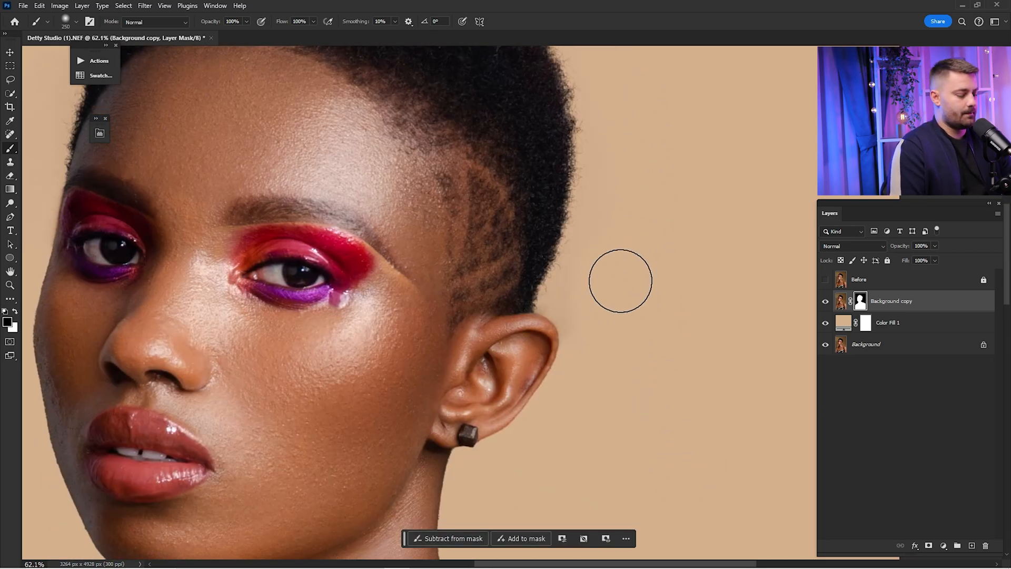
Paint black on the mask around the outside of the hair, from forehead to back of head, with a 150 px brush
{"action": "key", "text": "bracketleft"}
{"action": "key", "text": "bracketleft"}
{"action": "key", "text": "bracketleft"}
{"action": "key", "text": "bracketleft"}
{"action": "key", "text": "bracketleft"}
{"action": "scroll", "coordinate": [634, 239], "scroll_direction": "up", "scroll_amount": 5}
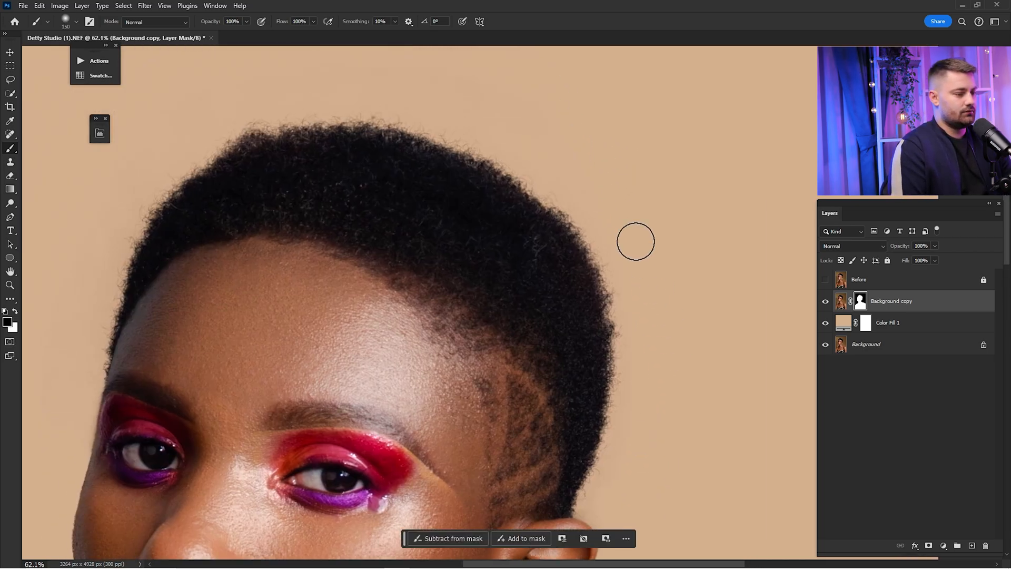
{"action": "scroll", "coordinate": [688, 242], "scroll_direction": "left", "scroll_amount": 4}
{"action": "left_click_drag", "start_coordinate": [359, 218], "coordinate": [502, 135]}
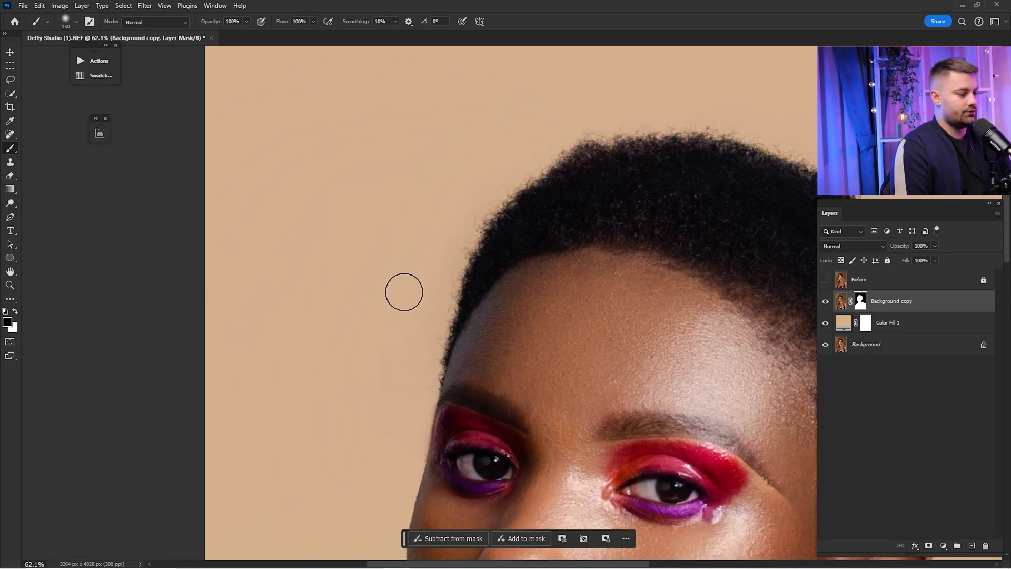
{"action": "left_click_drag", "start_coordinate": [401, 332], "coordinate": [415, 208]}
{"action": "left_click_drag", "start_coordinate": [461, 235], "coordinate": [350, 387]}
{"action": "left_click_drag", "start_coordinate": [498, 209], "coordinate": [382, 333]}
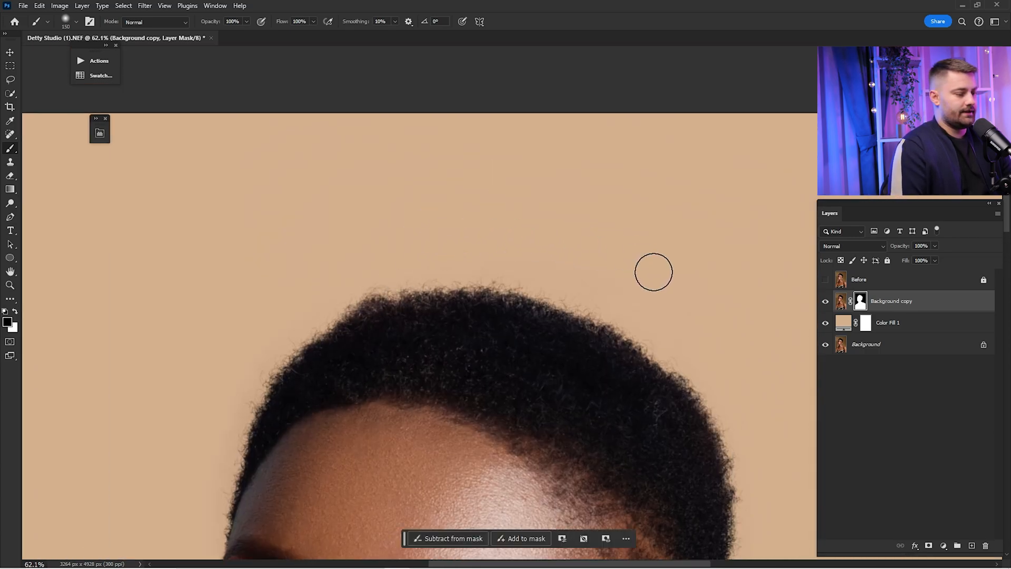
{"action": "left_click_drag", "start_coordinate": [653, 272], "coordinate": [536, 197]}
{"action": "left_click_drag", "start_coordinate": [637, 402], "coordinate": [621, 253]}
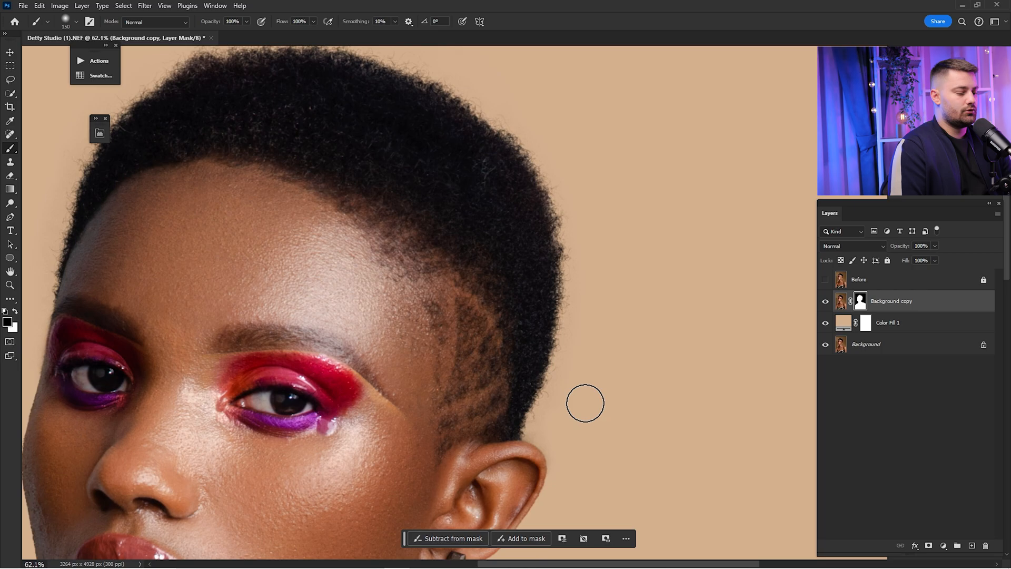
{"action": "left_click_drag", "start_coordinate": [582, 371], "coordinate": [624, 211]}
{"action": "key", "text": "ctrl+0"}
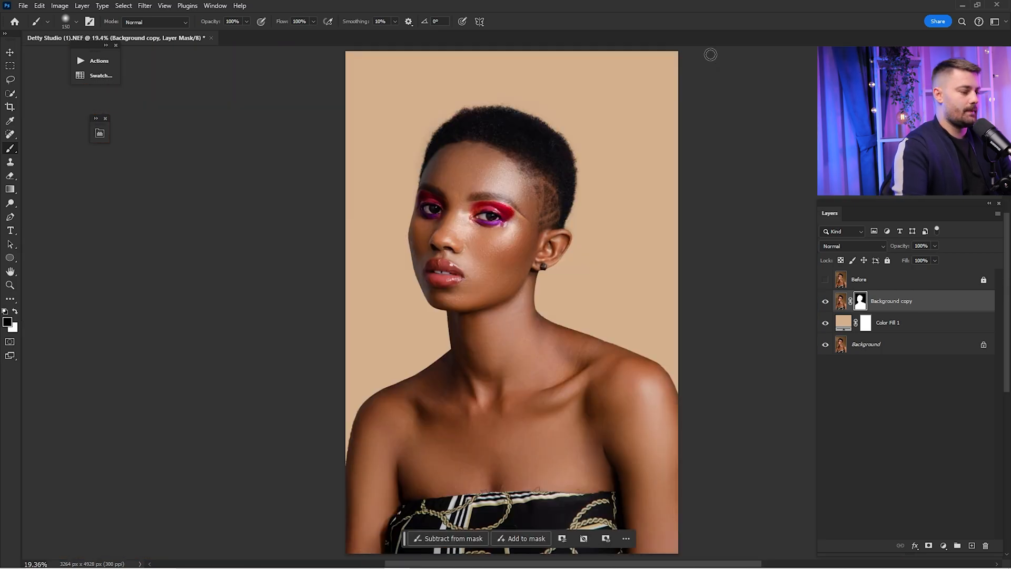
Darken the backdrop with a Curves adjustment above the Color Fill 1 layer, moving the midpoint to input 155, output 94
{"action": "left_click", "coordinate": [890, 329]}
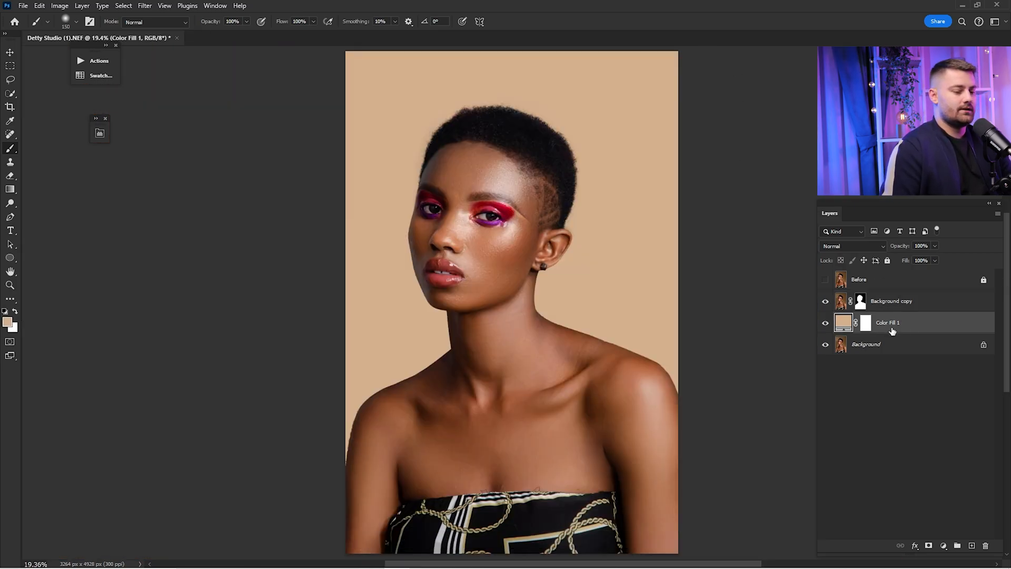
{"action": "left_click", "coordinate": [944, 545]}
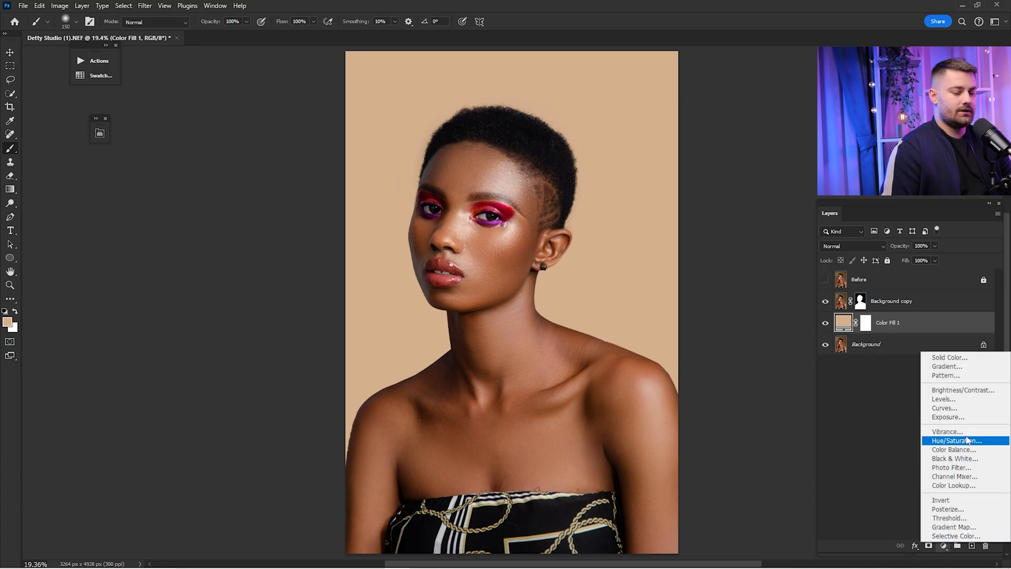
{"action": "left_click", "coordinate": [945, 408]}
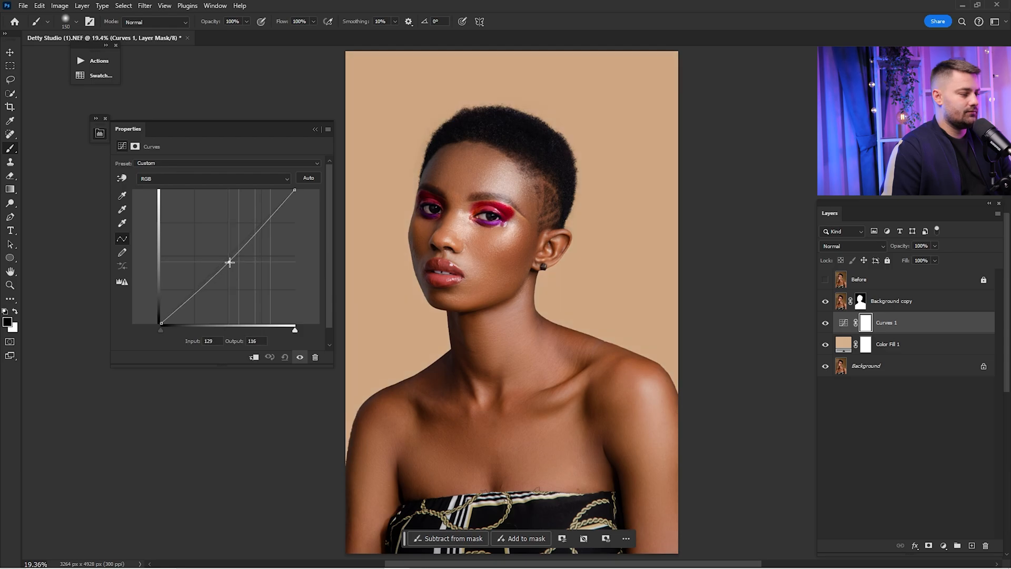
{"action": "left_click_drag", "start_coordinate": [230, 257], "coordinate": [244, 275]}
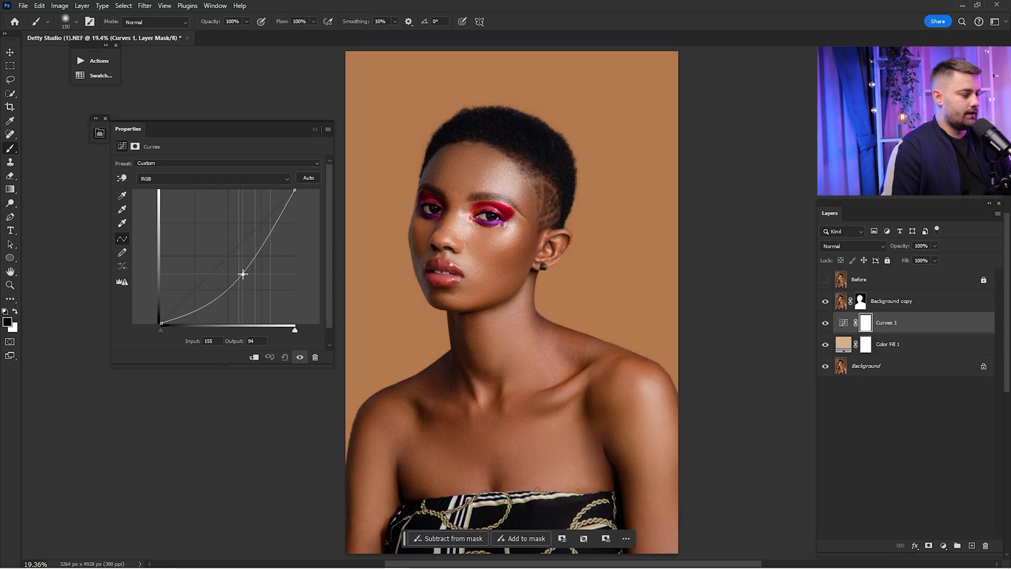
{"action": "left_click", "coordinate": [315, 130]}
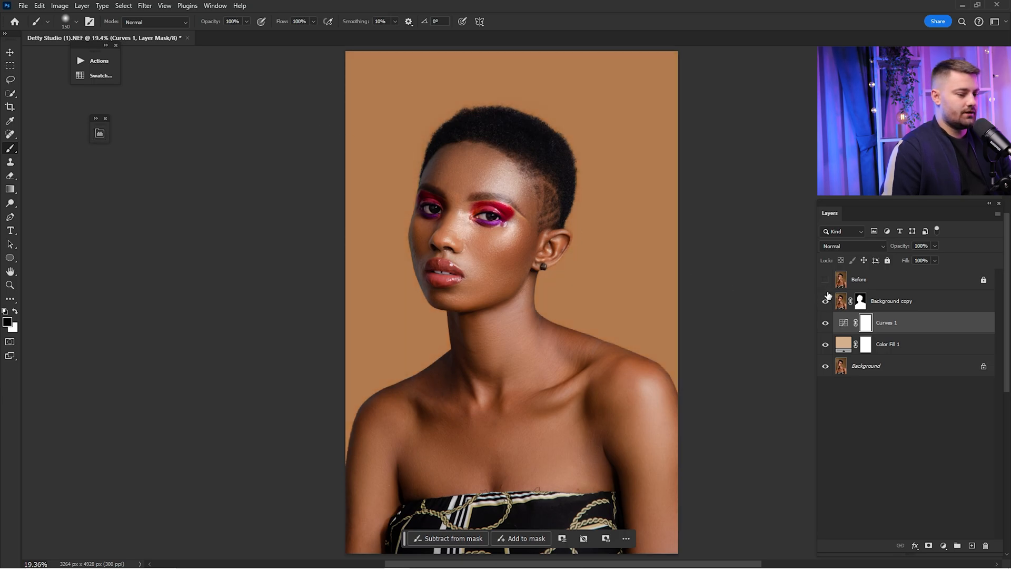
Compare the darkened backdrop with and without the Color Fill 1 layer, leaving the layer visible
{"action": "left_click", "coordinate": [825, 345]}
{"action": "left_click", "coordinate": [826, 344]}
{"action": "left_click", "coordinate": [826, 344]}
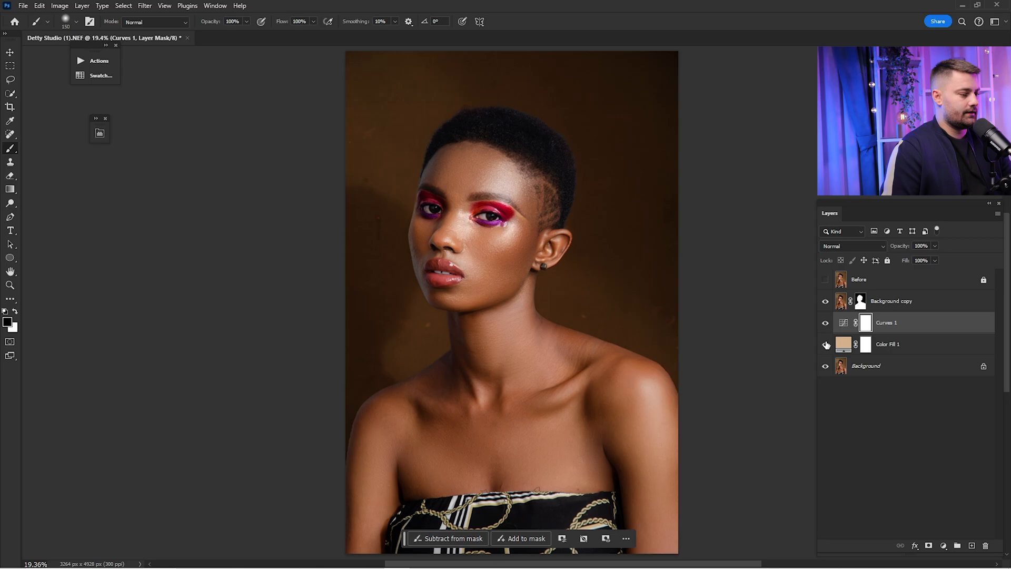
{"action": "left_click", "coordinate": [826, 345]}
{"action": "left_click", "coordinate": [825, 345]}
{"action": "left_click", "coordinate": [825, 344]}
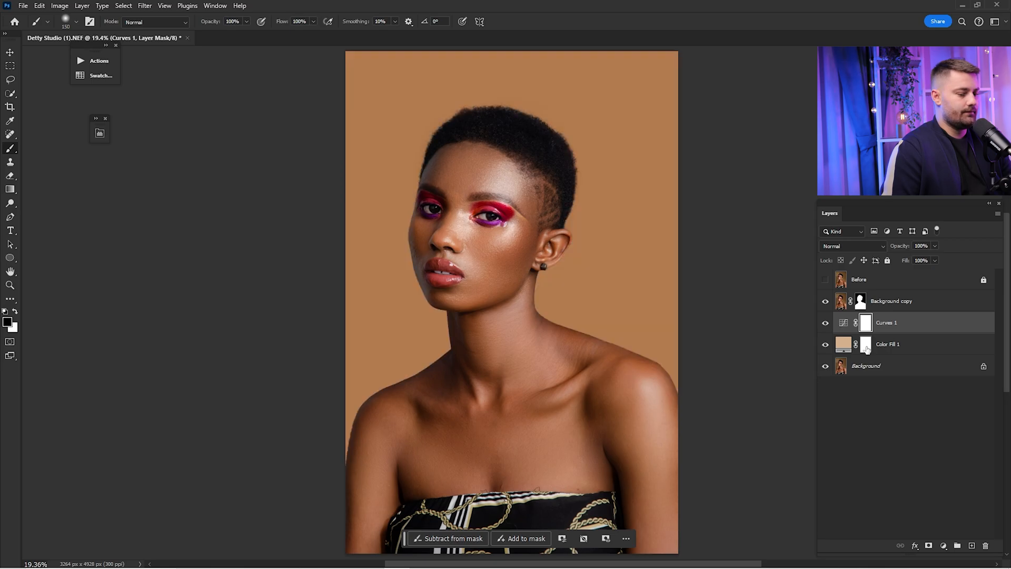
Merge the Curves 1 and Color Fill 1 layers into one backdrop layer and check it by toggling its visibility
{"action": "left_click", "coordinate": [886, 367]}
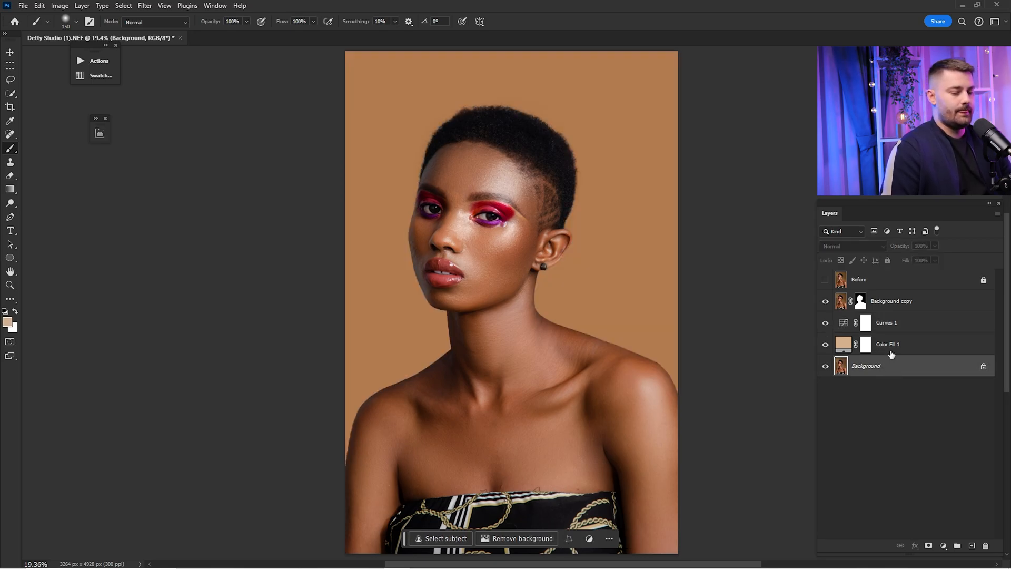
{"action": "left_click", "coordinate": [890, 348]}
{"action": "left_click", "coordinate": [893, 324], "text": "shift"}
{"action": "right_click", "coordinate": [890, 324]}
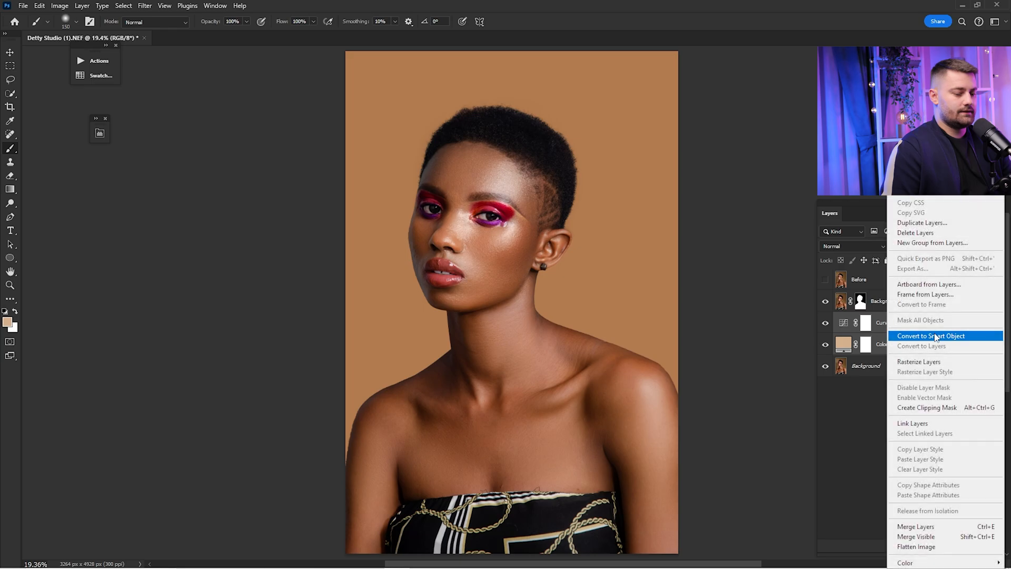
{"action": "left_click", "coordinate": [942, 527]}
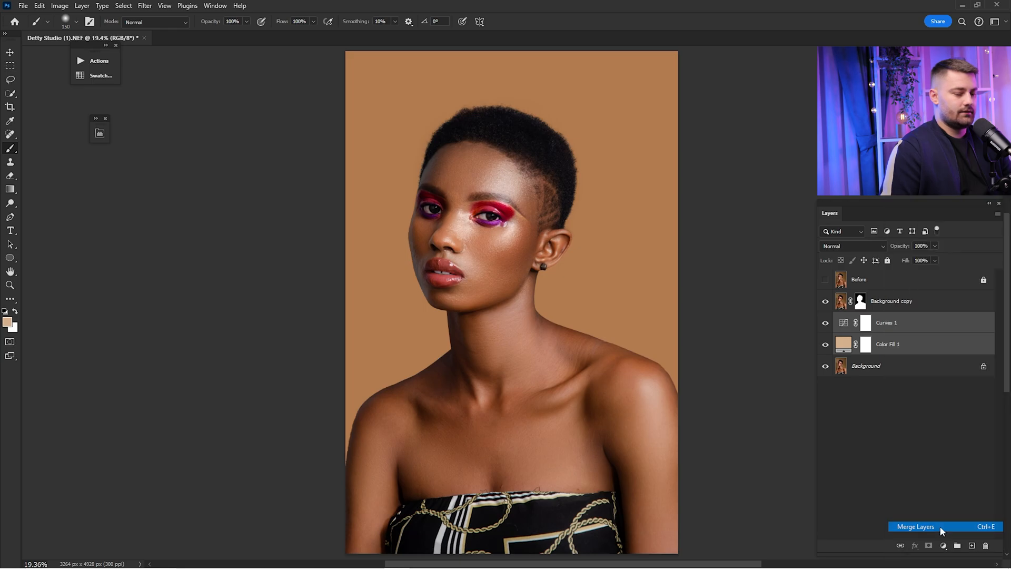
{"action": "left_click", "coordinate": [826, 325]}
{"action": "left_click", "coordinate": [825, 325]}
{"action": "left_click", "coordinate": [825, 325]}
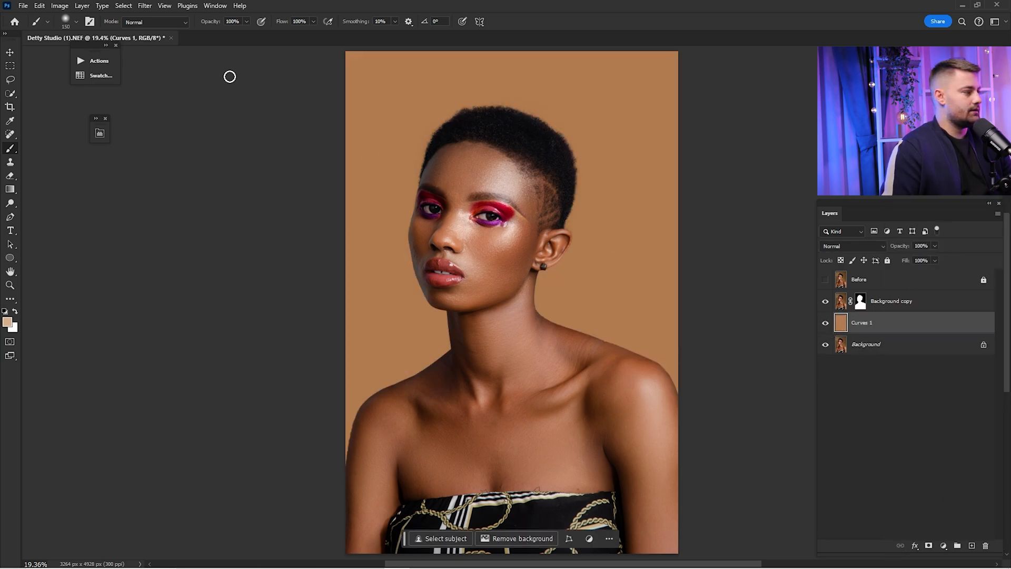
Add 7% uniform, monochromatic noise to the merged backdrop layer
{"action": "left_click", "coordinate": [144, 6]}
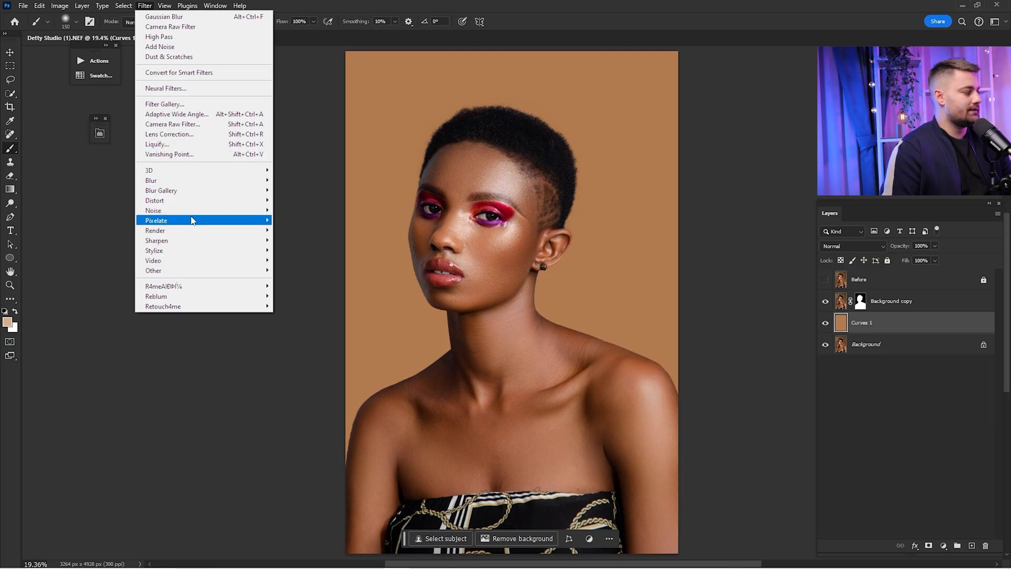
{"action": "left_click", "coordinate": [296, 210]}
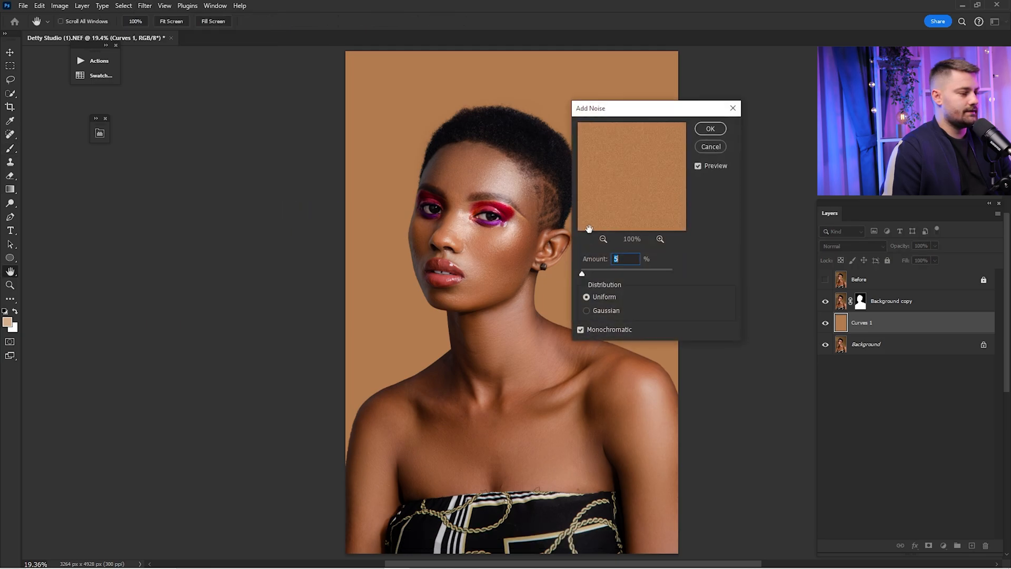
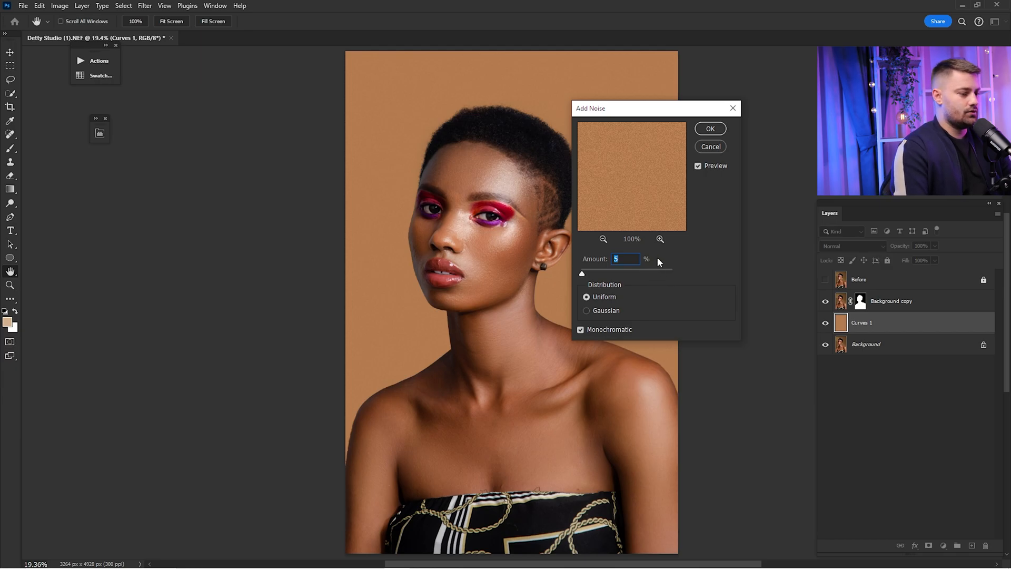
{"action": "type", "text": "7"}
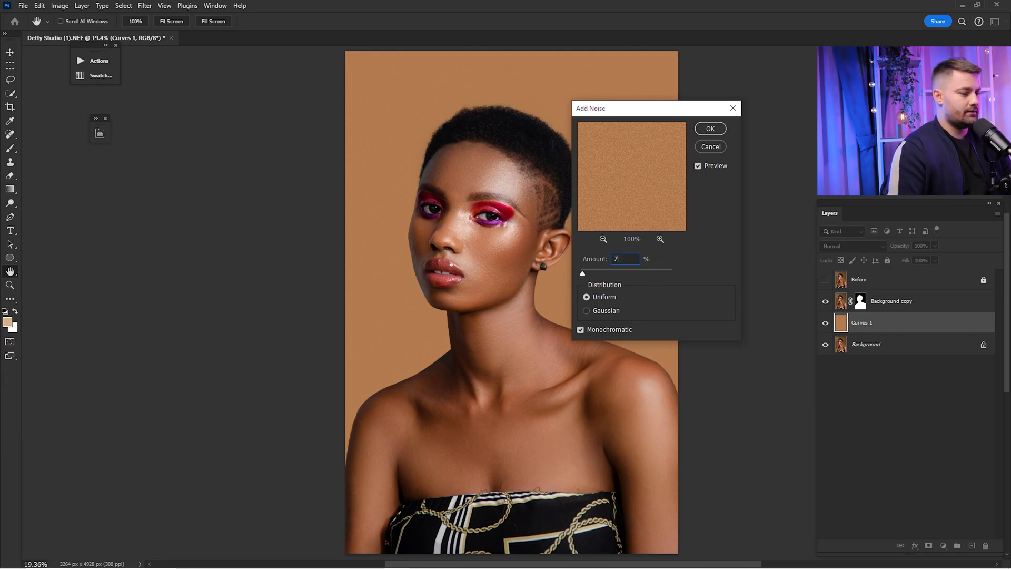
{"action": "left_click", "coordinate": [709, 129]}
{"action": "key", "text": "b"}
Compare the portrait with the original backdrop and the noisy solid backdrop, leaving the Curves 1 layer visible
{"action": "left_click", "coordinate": [826, 323]}
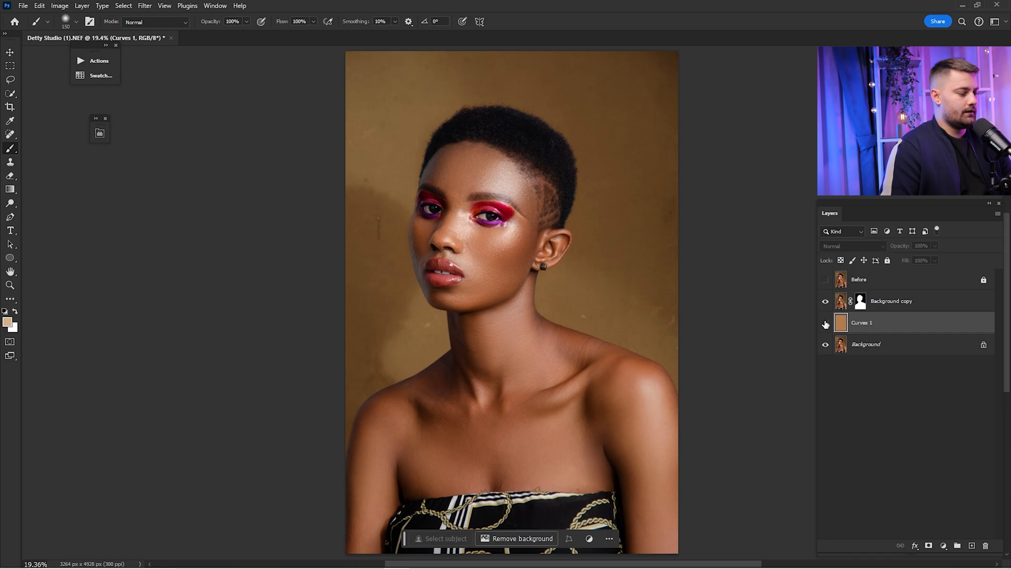
{"action": "left_click", "coordinate": [826, 324]}
{"action": "left_click", "coordinate": [825, 323]}
{"action": "left_click", "coordinate": [826, 324]}
{"action": "left_click", "coordinate": [825, 324]}
{"action": "left_click", "coordinate": [826, 324]}
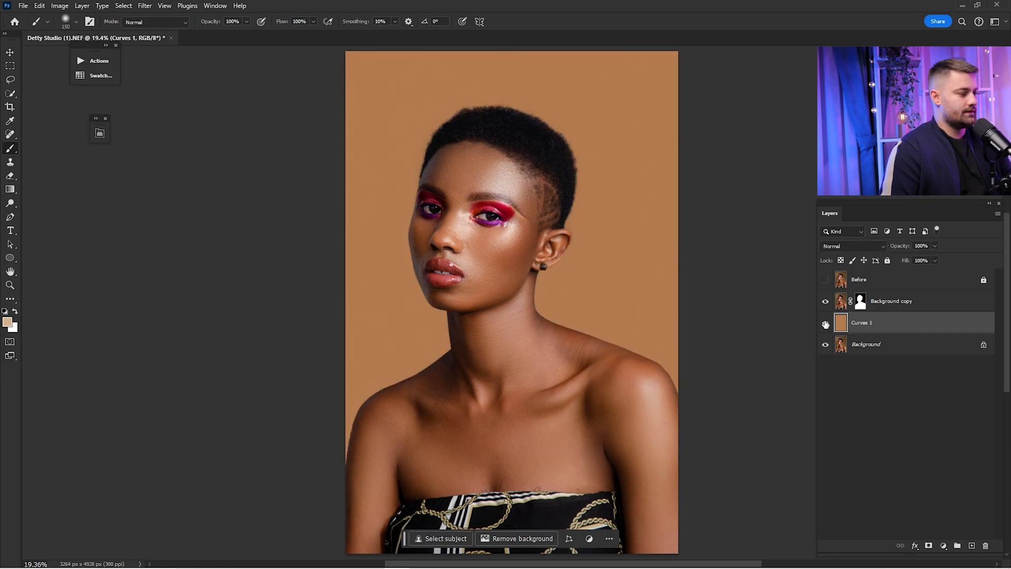
{"action": "left_click", "coordinate": [826, 323]}
{"action": "left_click", "coordinate": [825, 323]}
{"action": "left_click", "coordinate": [826, 323]}
{"action": "left_click", "coordinate": [826, 323]}
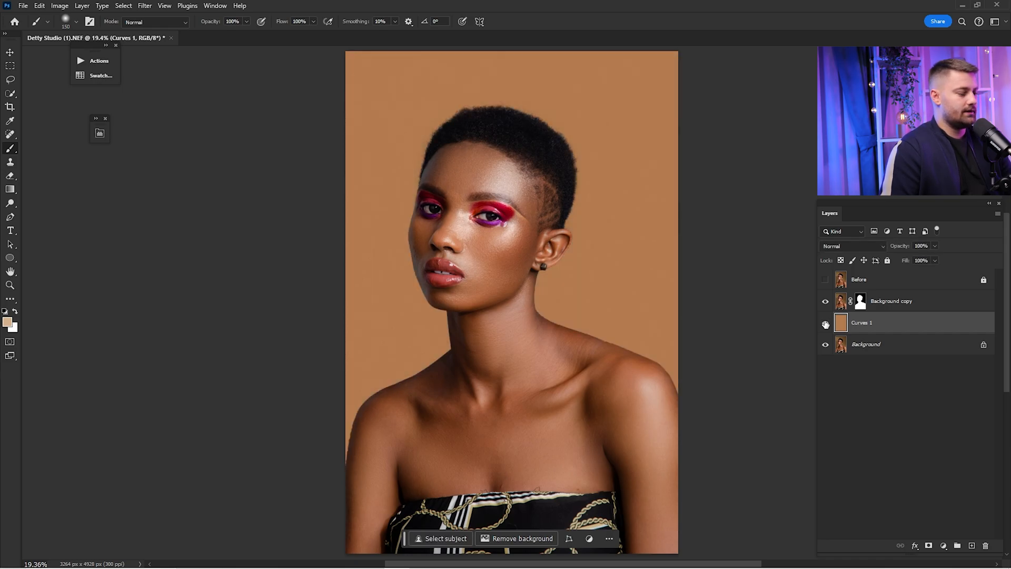
Target the Background copy layer's mask, inspect the cutout's shoulder edges, and switch to the Blur tool
{"action": "left_click", "coordinate": [860, 312]}
{"action": "key", "text": "z"}
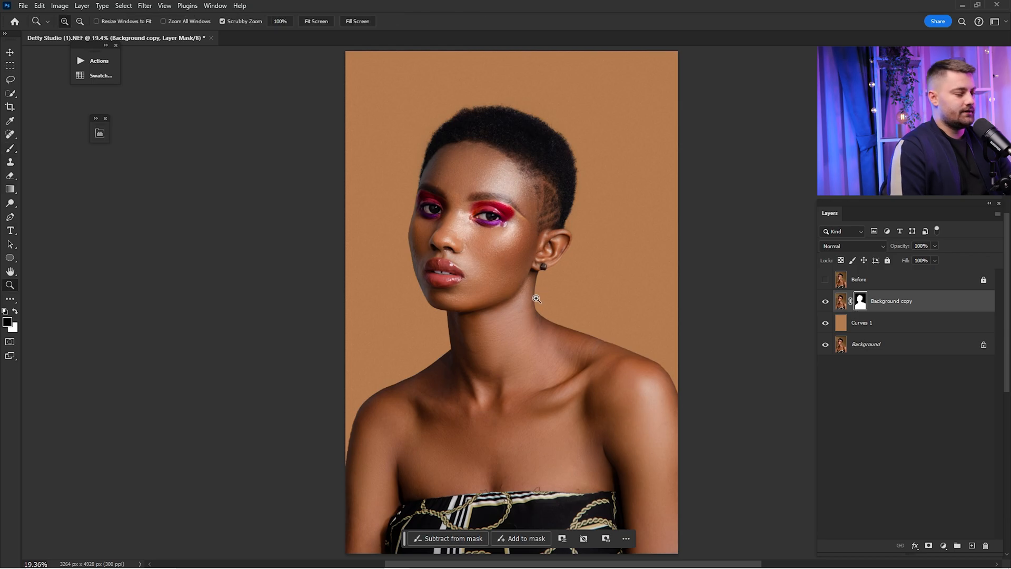
{"action": "left_click_drag", "start_coordinate": [537, 293], "coordinate": [574, 291]}
{"action": "mouse_move", "coordinate": [574, 292]}
{"action": "left_mouse_down"}
{"action": "mouse_move", "coordinate": [514, 176]}
{"action": "mouse_move", "coordinate": [453, 121]}
{"action": "left_mouse_up"}
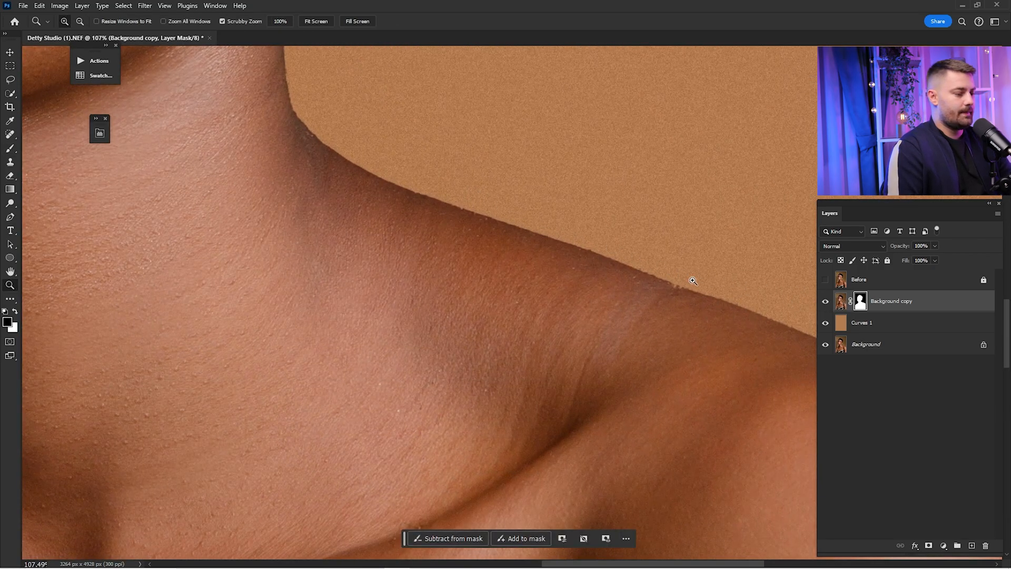
{"action": "left_click_drag", "start_coordinate": [693, 281], "coordinate": [537, 271]}
{"action": "left_click_drag", "start_coordinate": [537, 271], "coordinate": [748, 226]}
{"action": "mouse_move", "coordinate": [663, 263]}
{"action": "left_mouse_down"}
{"action": "mouse_move", "coordinate": [541, 293]}
{"action": "mouse_move", "coordinate": [671, 273]}
{"action": "left_mouse_up"}
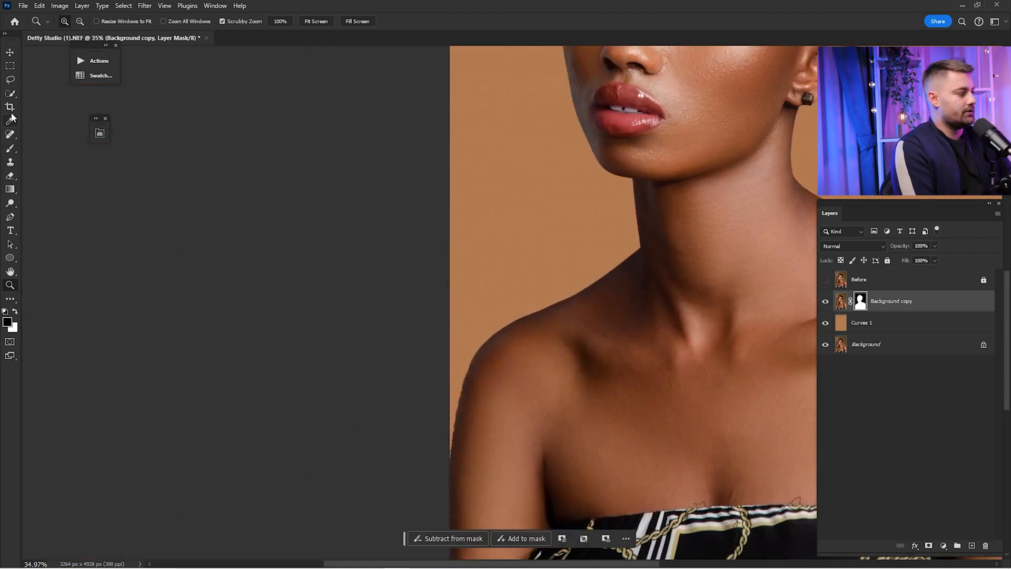
{"action": "right_click", "coordinate": [11, 151]}
{"action": "left_click", "coordinate": [57, 179]}
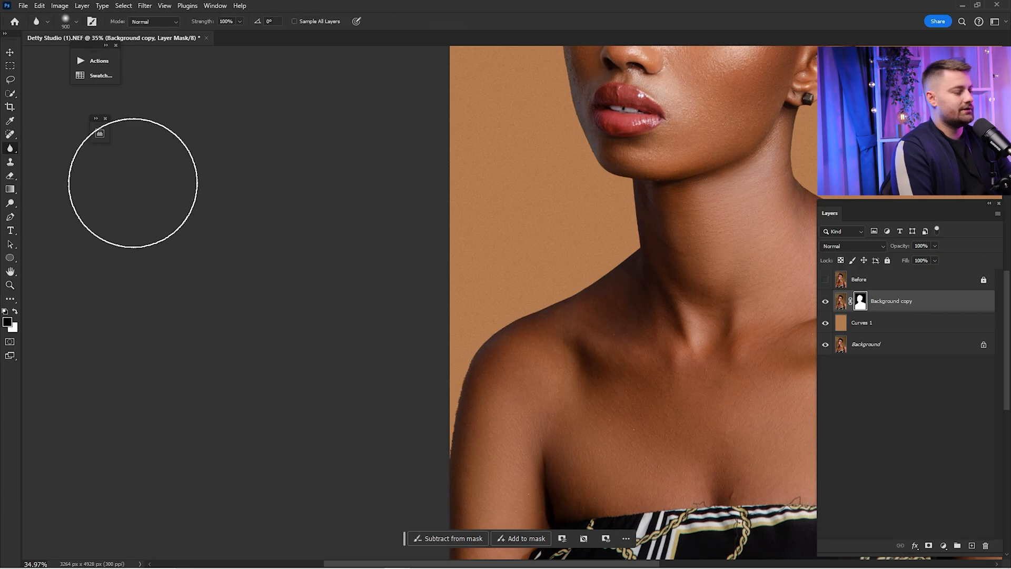
Blur the mask edge along the shoulder and arm on the photo's left side with a 250 px brush
{"action": "key", "text": "z"}
{"action": "left_click_drag", "start_coordinate": [551, 341], "coordinate": [599, 316]}
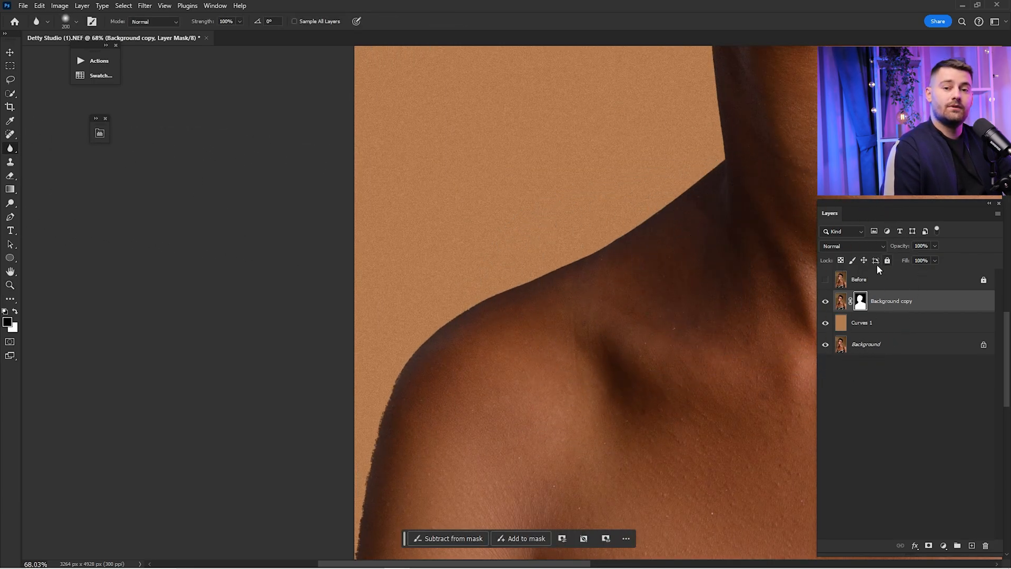
{"action": "key", "text": "bracketleft"}
{"action": "key", "text": "bracketleft"}
{"action": "key", "text": "space"}
{"action": "left_click_drag", "start_coordinate": [442, 399], "coordinate": [497, 254]}
{"action": "key", "text": "bracketright"}
{"action": "key", "text": "bracketright"}
{"action": "key", "text": "bracketright"}
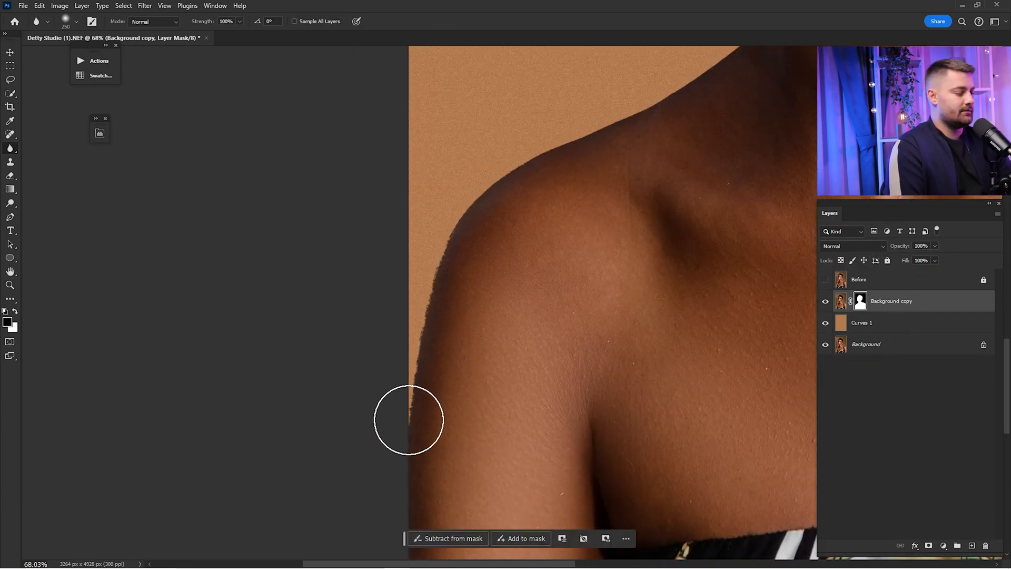
{"action": "mouse_move", "coordinate": [409, 420]}
{"action": "left_mouse_down"}
{"action": "mouse_move", "coordinate": [427, 316]}
{"action": "mouse_move", "coordinate": [467, 213]}
{"action": "mouse_move", "coordinate": [489, 186]}
{"action": "mouse_move", "coordinate": [580, 132]}
{"action": "left_mouse_up"}
{"action": "key", "text": "space"}
{"action": "left_click_drag", "start_coordinate": [722, 58], "coordinate": [612, 182]}
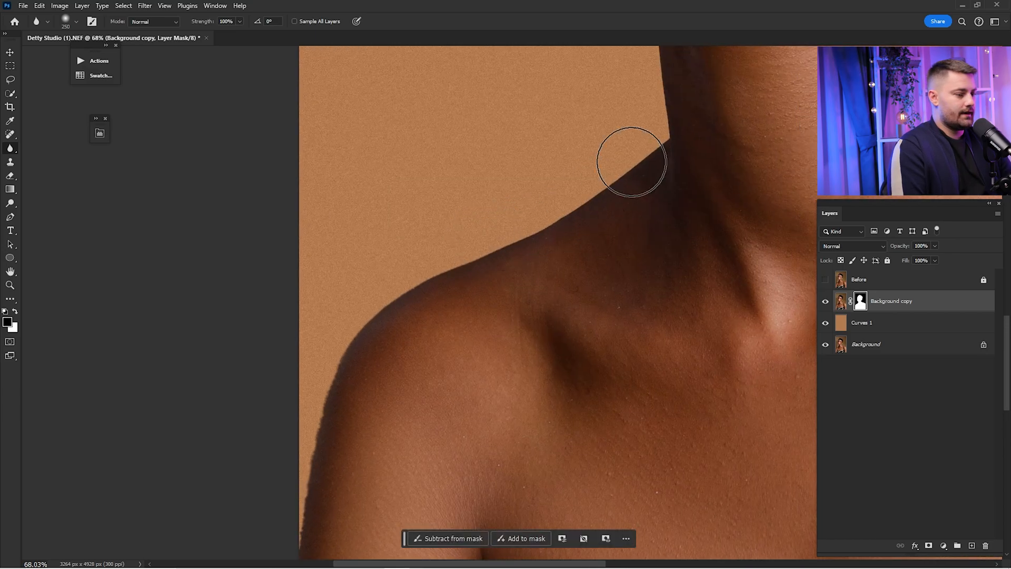
{"action": "key", "text": "space"}
{"action": "left_click_drag", "start_coordinate": [433, 289], "coordinate": [545, 157]}
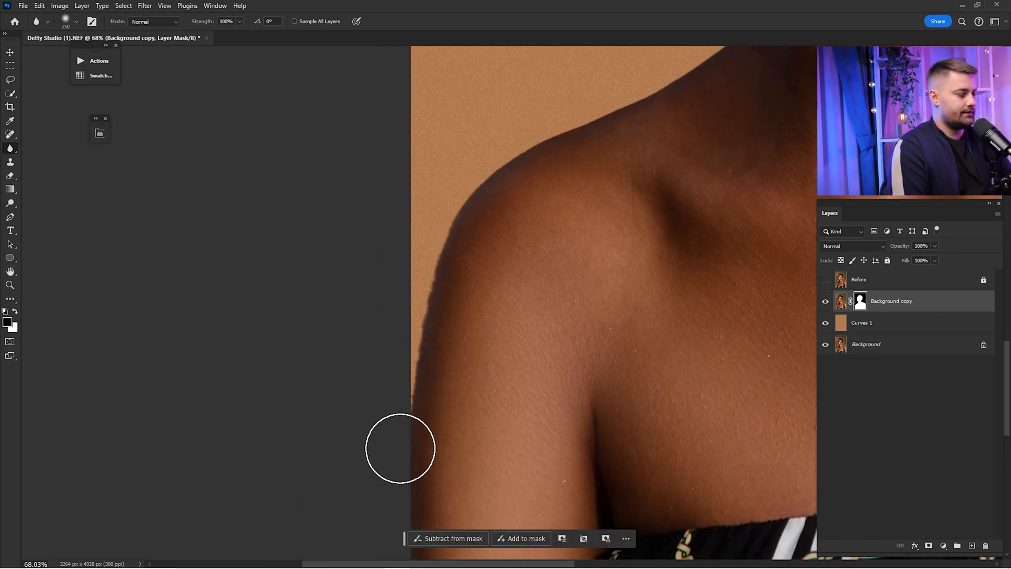
Blur the mask edge along the shoulder on the photo's right side and up the neck towards the ear
{"action": "key", "text": "space"}
{"action": "left_click_drag", "start_coordinate": [514, 200], "coordinate": [221, 326]}
{"action": "left_click_drag", "start_coordinate": [737, 158], "coordinate": [407, 327]}
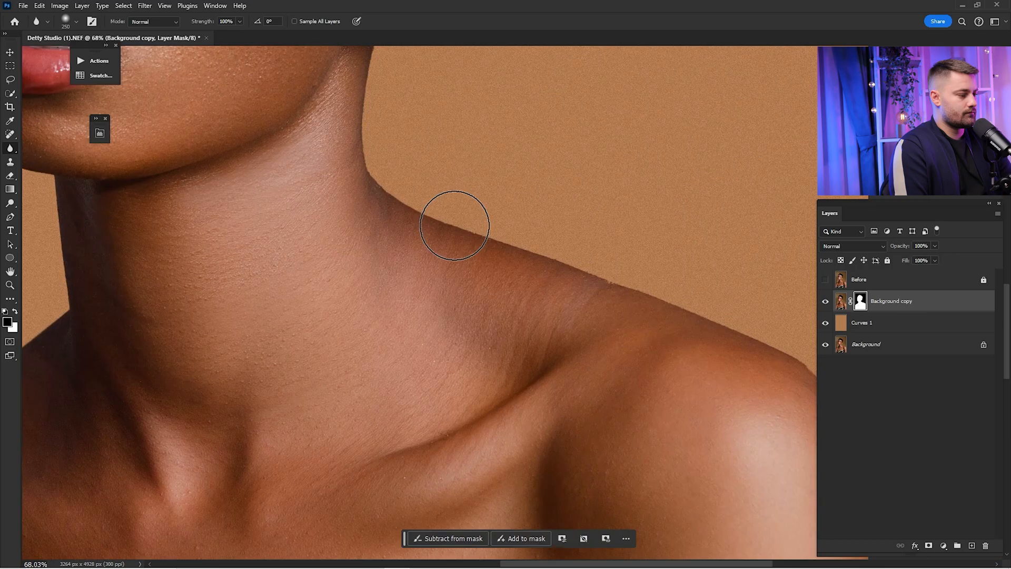
{"action": "mouse_move", "coordinate": [455, 226]}
{"action": "left_mouse_down"}
{"action": "mouse_move", "coordinate": [657, 286]}
{"action": "mouse_move", "coordinate": [600, 281]}
{"action": "mouse_move", "coordinate": [426, 228]}
{"action": "left_mouse_up"}
{"action": "key", "text": "space"}
{"action": "left_click_drag", "start_coordinate": [657, 366], "coordinate": [695, 433]}
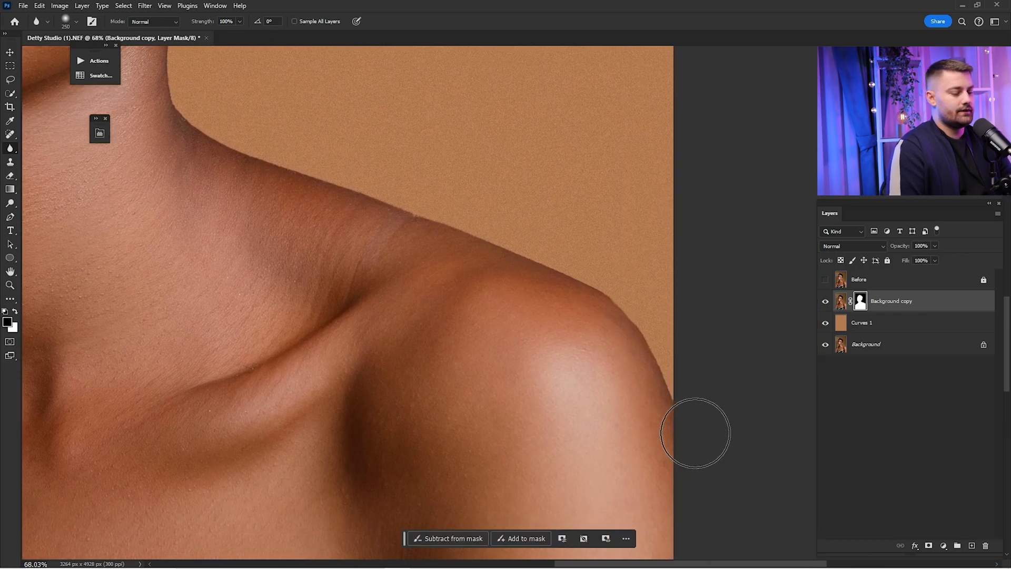
{"action": "key", "text": "space"}
{"action": "left_click_drag", "start_coordinate": [628, 312], "coordinate": [750, 407]}
{"action": "key", "text": "space"}
{"action": "left_click_drag", "start_coordinate": [434, 264], "coordinate": [589, 340]}
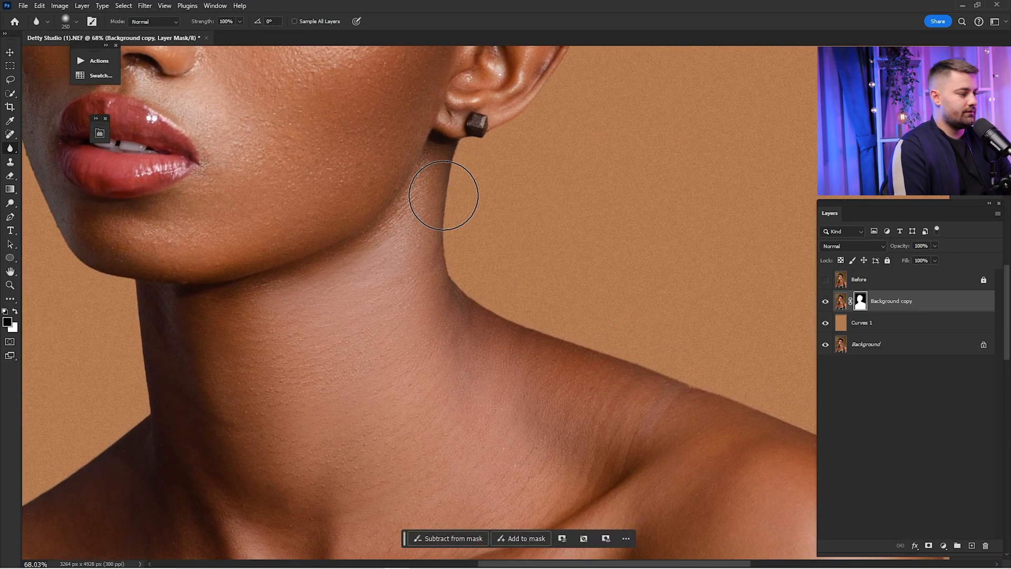
{"action": "key", "text": "space"}
{"action": "left_click_drag", "start_coordinate": [540, 138], "coordinate": [508, 353]}
Blur the mask edge along the jaw and cheek on the photo's left side, then fit the whole portrait in view
{"action": "key", "text": "space"}
{"action": "left_click_drag", "start_coordinate": [237, 414], "coordinate": [697, 234]}
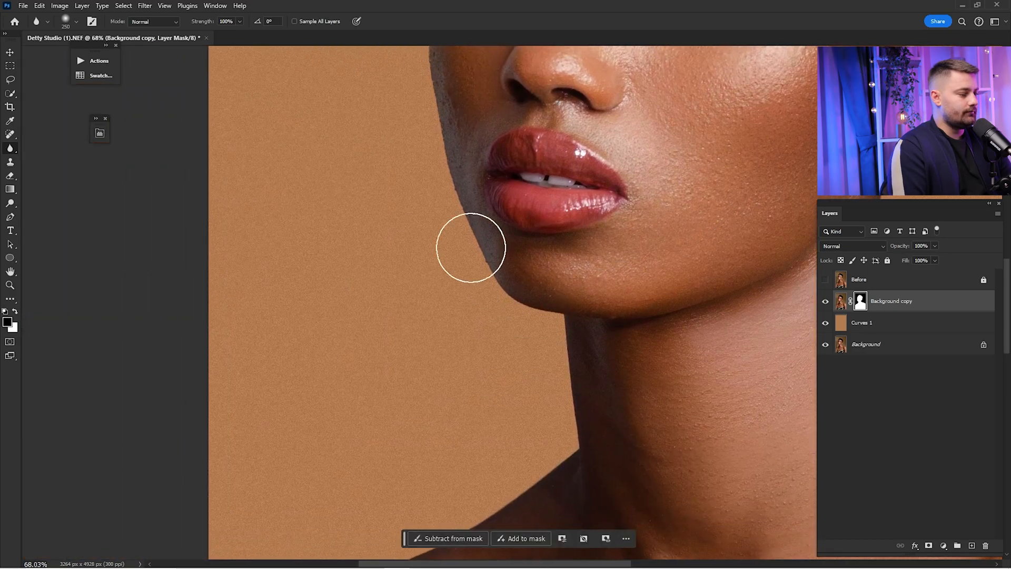
{"action": "key", "text": "space"}
{"action": "mouse_move", "coordinate": [438, 155]}
{"action": "left_mouse_down"}
{"action": "mouse_move", "coordinate": [487, 371]}
{"action": "mouse_move", "coordinate": [473, 198]}
{"action": "left_mouse_up"}
{"action": "key", "text": "space"}
{"action": "left_click_drag", "start_coordinate": [478, 262], "coordinate": [458, 302]}
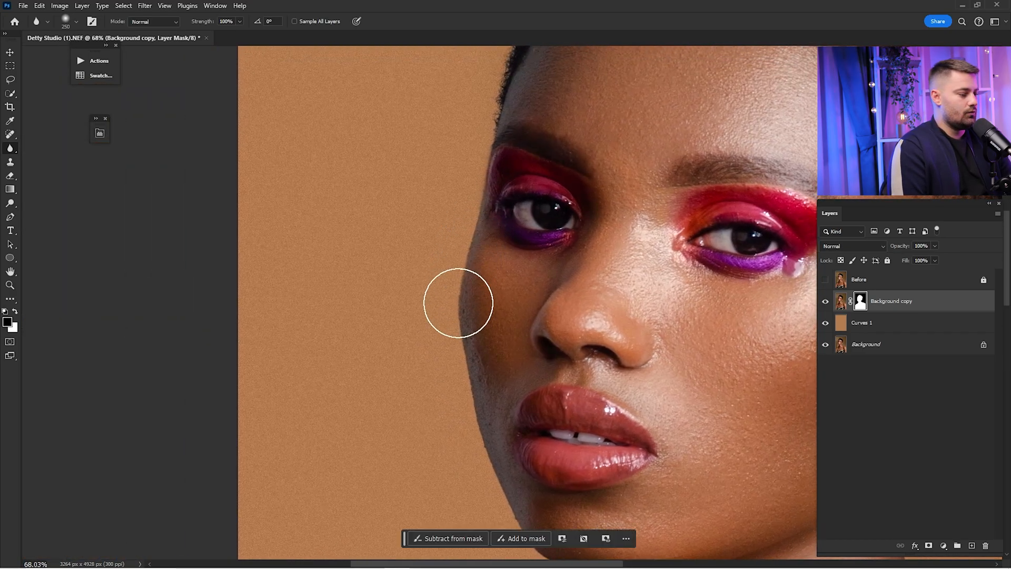
{"action": "key", "text": "space"}
{"action": "left_click_drag", "start_coordinate": [478, 449], "coordinate": [429, 233]}
{"action": "key", "text": "space"}
{"action": "left_click_drag", "start_coordinate": [509, 359], "coordinate": [611, 178]}
{"action": "key", "text": "space"}
{"action": "key", "text": "space"}
{"action": "left_click_drag", "start_coordinate": [314, 477], "coordinate": [335, 281]}
{"action": "key", "text": "ctrl+0"}
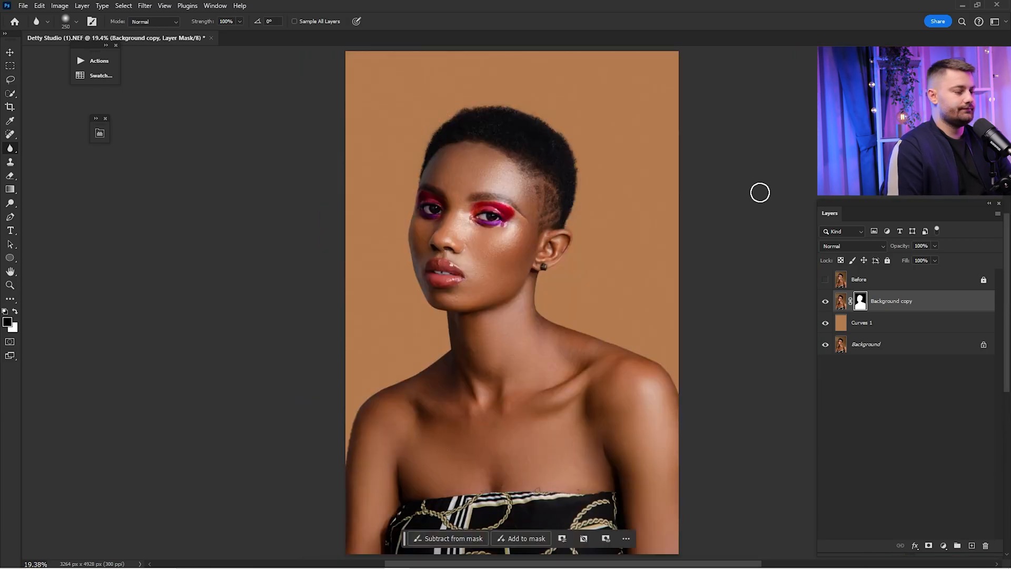
Compare the retouched portrait with the original using the Before layer, leaving that layer hidden
{"action": "left_click", "coordinate": [825, 284]}
{"action": "left_click", "coordinate": [825, 285]}
{"action": "left_click", "coordinate": [827, 286]}
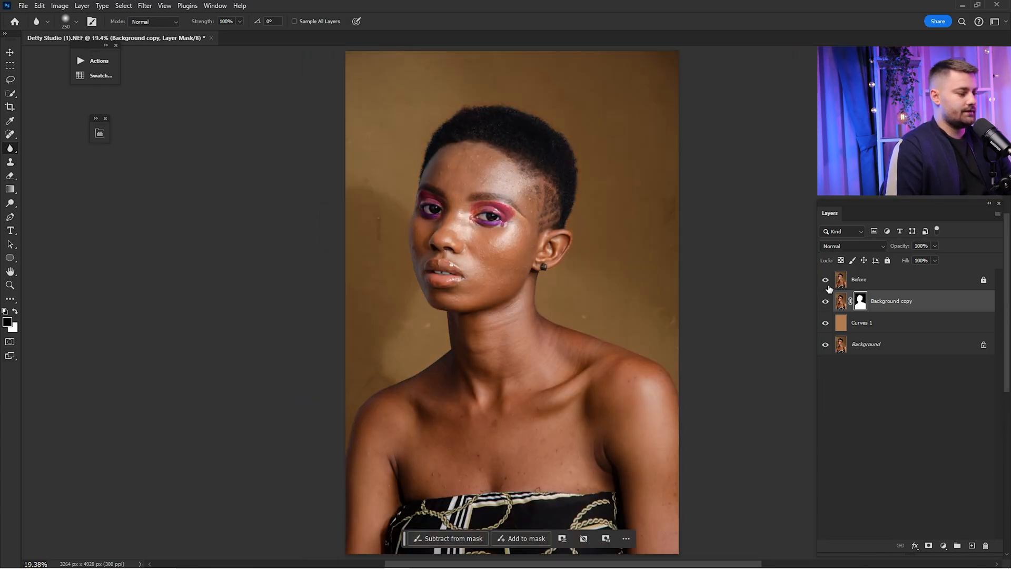
{"action": "left_click", "coordinate": [828, 287]}
{"action": "left_click", "coordinate": [827, 287]}
{"action": "left_click", "coordinate": [827, 287]}
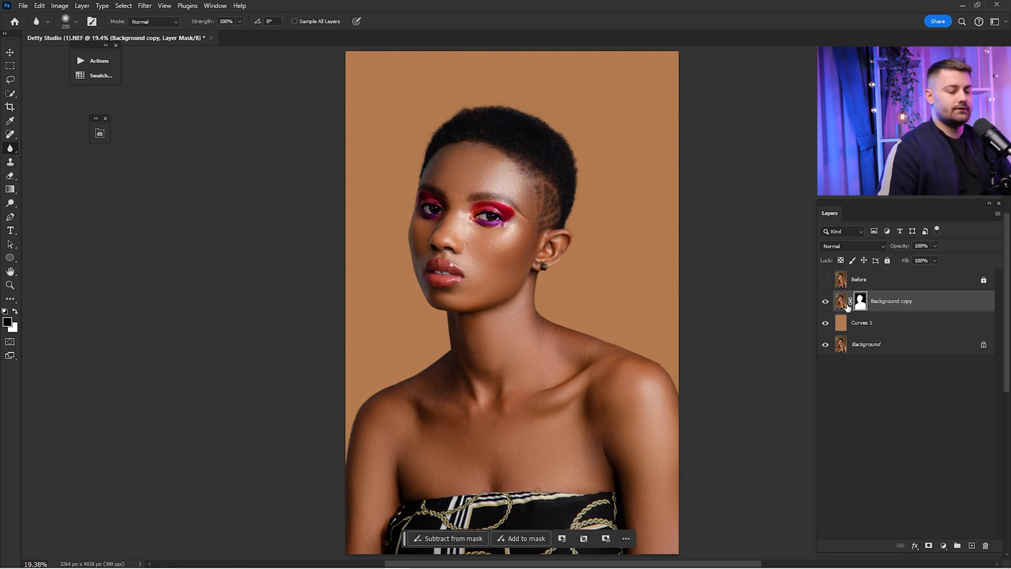
Select the Curves 1 layer and compare the portrait with and without the solid backdrop
{"action": "left_click", "coordinate": [877, 326]}
{"action": "left_click", "coordinate": [825, 323]}
{"action": "left_click", "coordinate": [825, 323]}
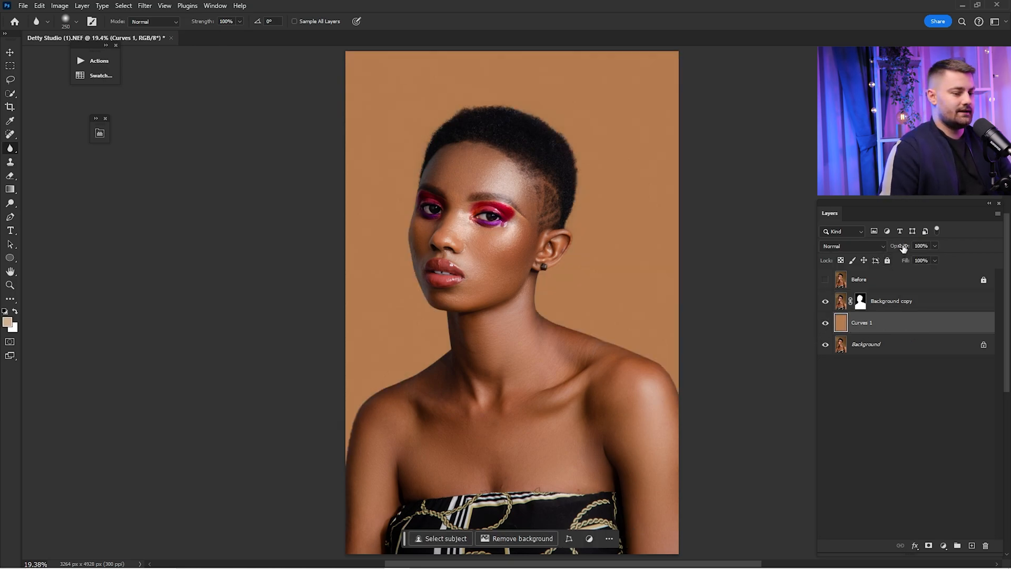
Try the Curves 1 layer at 46% opacity, undo it, and compare the solid backdrop with the original one
{"action": "left_click_drag", "start_coordinate": [891, 248], "coordinate": [886, 246]}
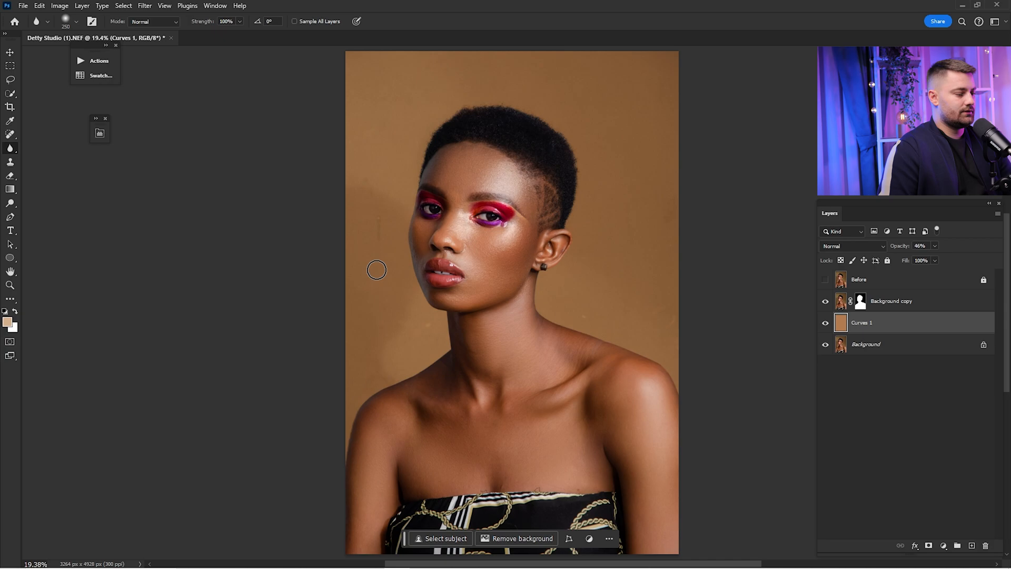
{"action": "key", "text": "ctrl+z"}
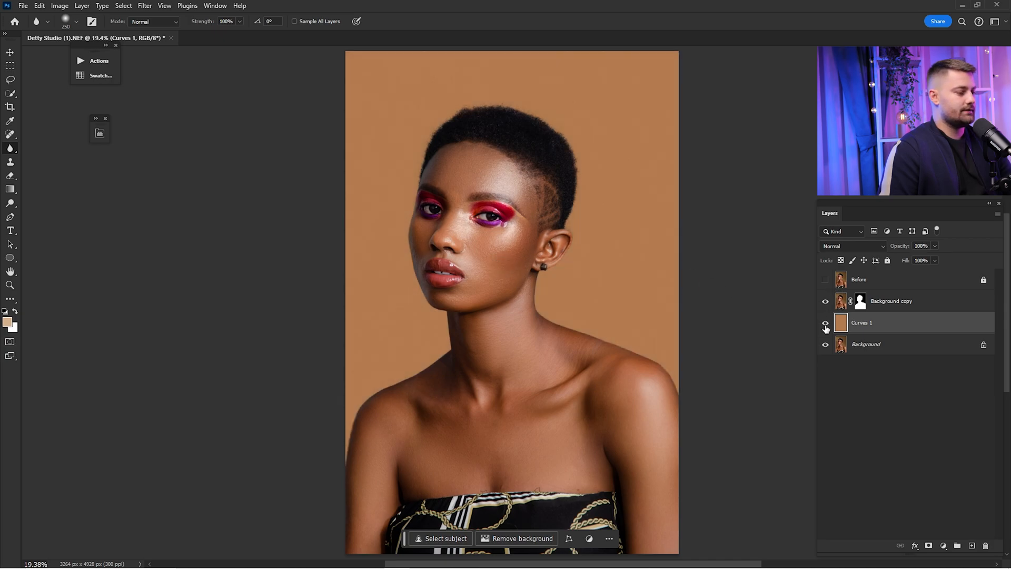
{"action": "left_click", "coordinate": [825, 324]}
{"action": "left_click", "coordinate": [825, 324]}
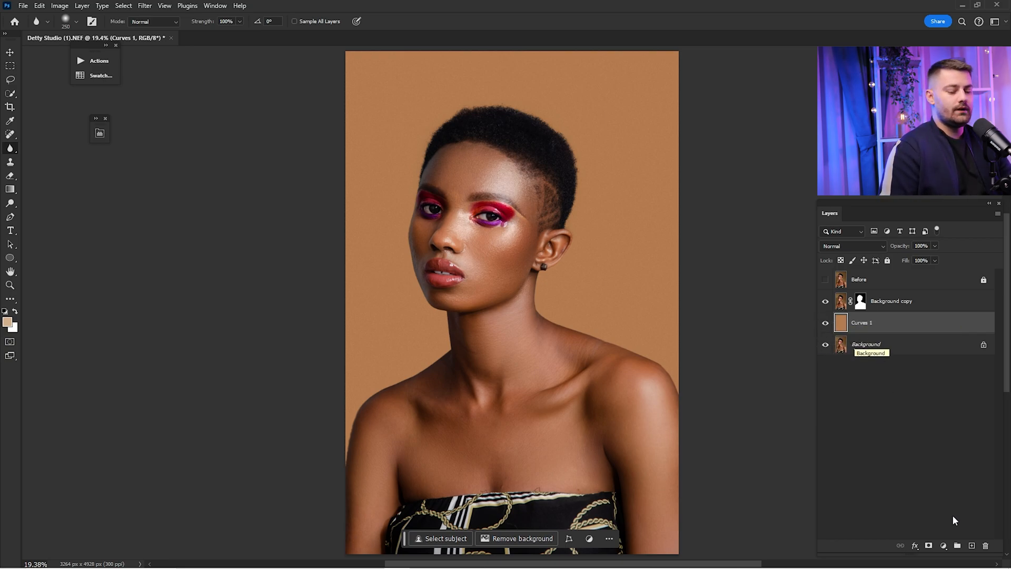
Add a new layer above Curves 1 and fill the selection loaded from the Background copy mask with black
{"action": "left_click", "coordinate": [970, 546]}
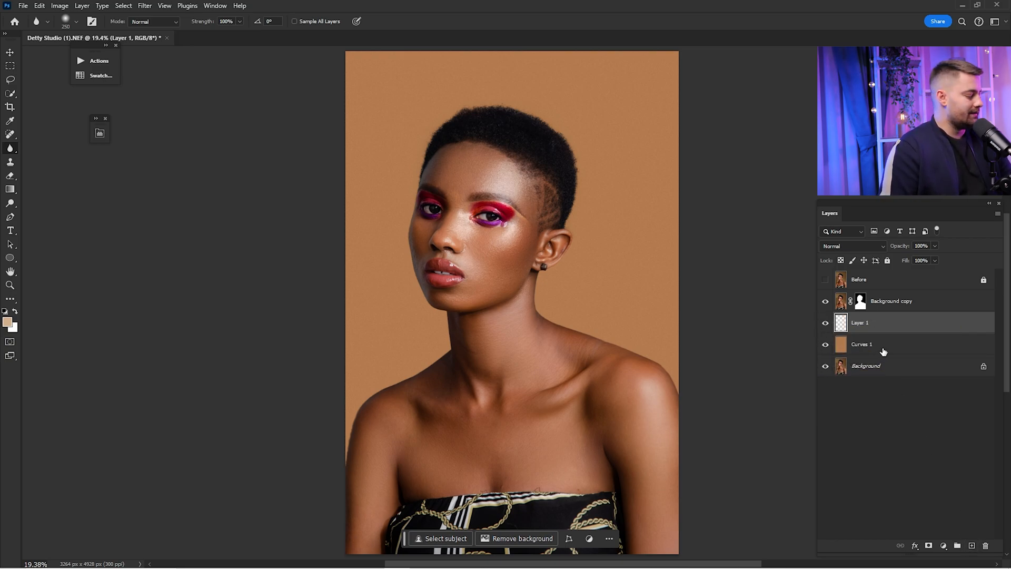
{"action": "left_click", "coordinate": [863, 305], "text": "ctrl"}
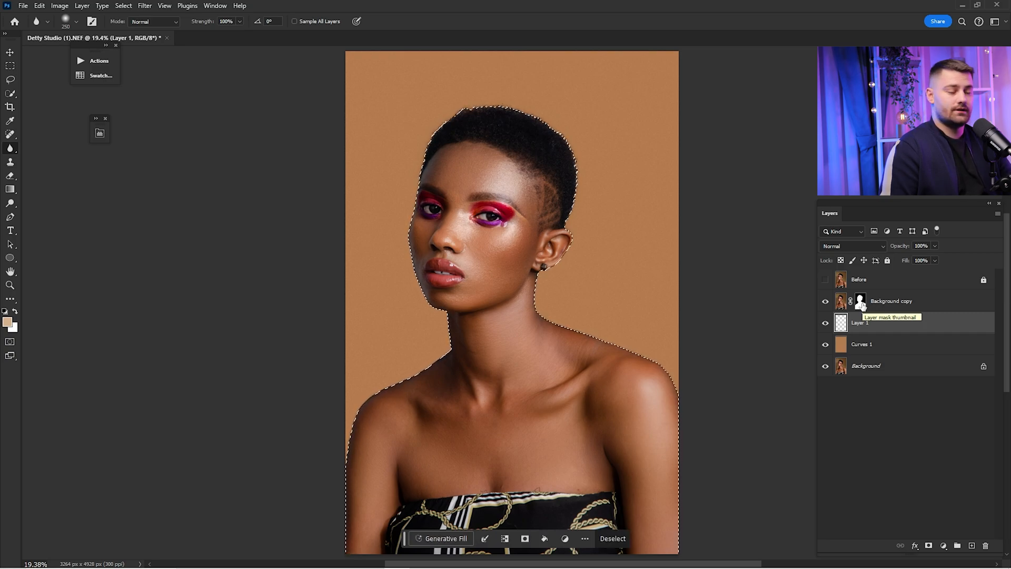
{"action": "key", "text": "d"}
{"action": "key", "text": "x"}
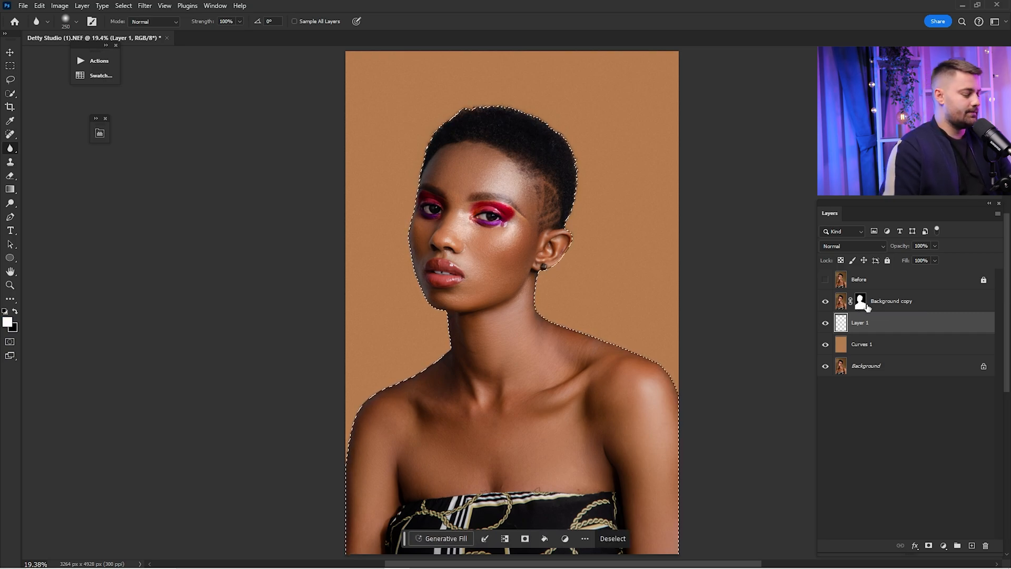
{"action": "key", "text": "ctrl+BackSpace"}
{"action": "key", "text": "ctrl+d"}
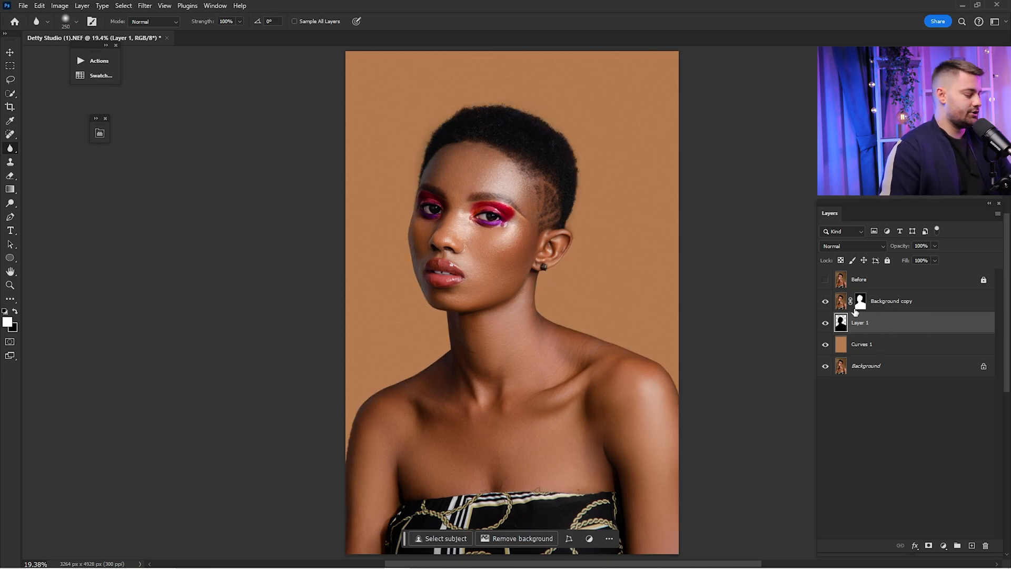
Shift the black silhouette left and down behind the woman and soften it with a Gaussian Blur
{"action": "key", "text": "v"}
{"action": "left_click_drag", "start_coordinate": [632, 302], "coordinate": [549, 339]}
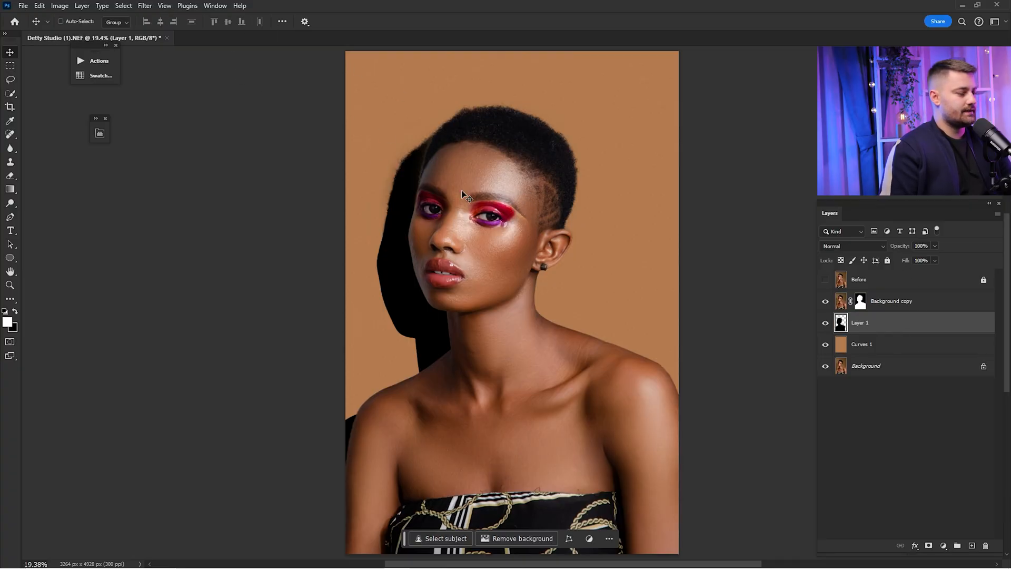
{"action": "left_click", "coordinate": [143, 7]}
{"action": "mouse_move", "coordinate": [192, 181]}
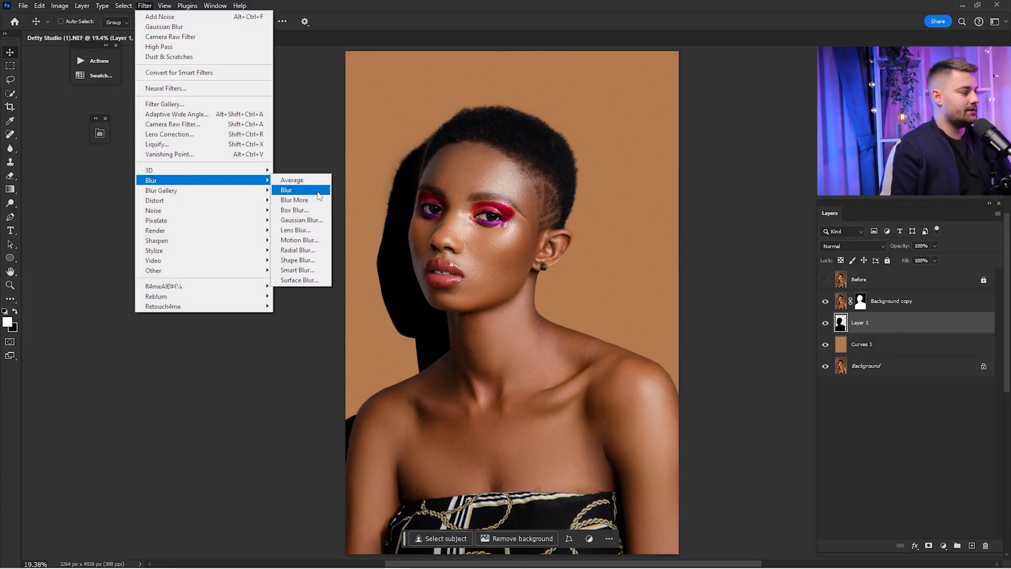
{"action": "left_click", "coordinate": [310, 221]}
{"action": "left_click", "coordinate": [758, 330]}
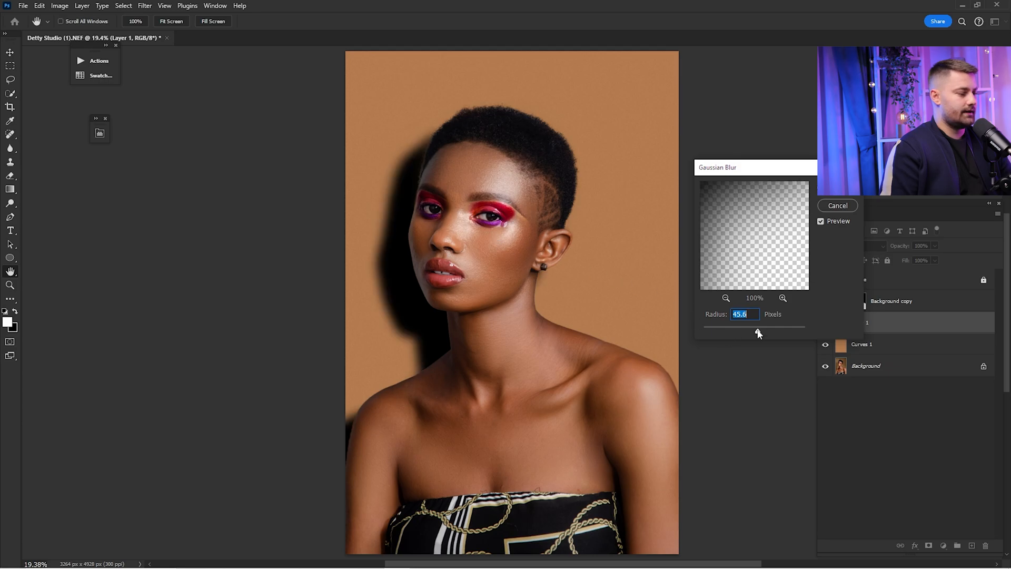
{"action": "left_click", "coordinate": [765, 331]}
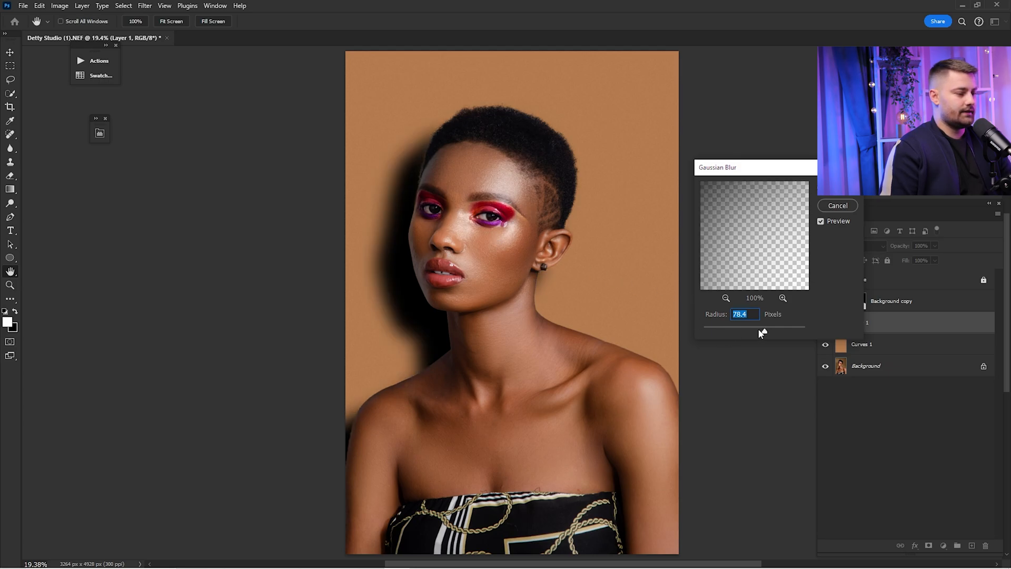
{"action": "left_click_drag", "start_coordinate": [748, 330], "coordinate": [753, 330]}
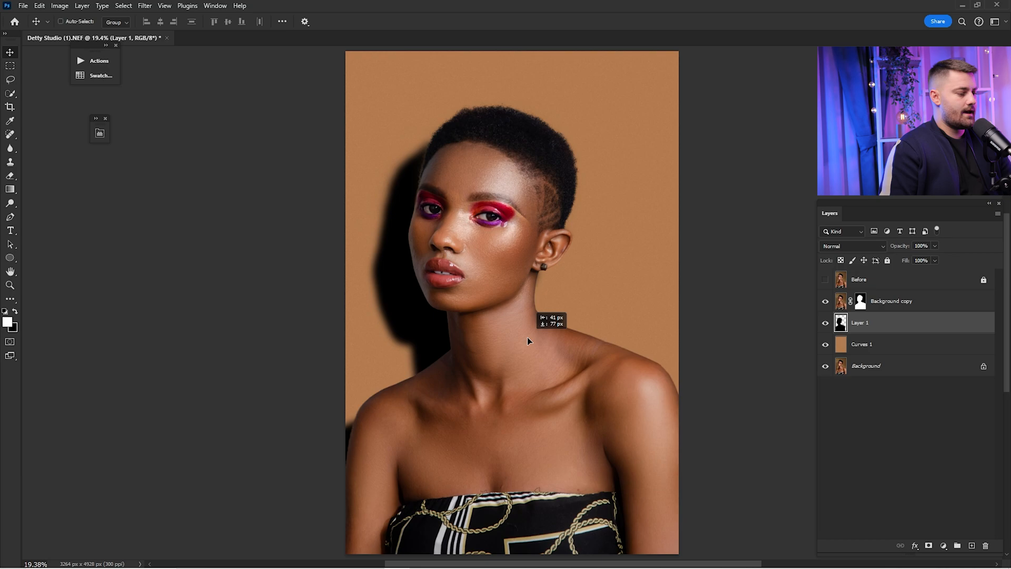
Reposition the blurred shadow behind the woman and set its layer opacity to 48%
{"action": "left_click_drag", "start_coordinate": [528, 340], "coordinate": [528, 340]}
{"action": "left_click_drag", "start_coordinate": [893, 251], "coordinate": [893, 249]}
{"action": "left_click_drag", "start_coordinate": [521, 331], "coordinate": [494, 321]}
Hide the Curves 1 layer, move the shadow further left against the original backdrop, and show Curves 1 again
{"action": "left_click", "coordinate": [824, 322]}
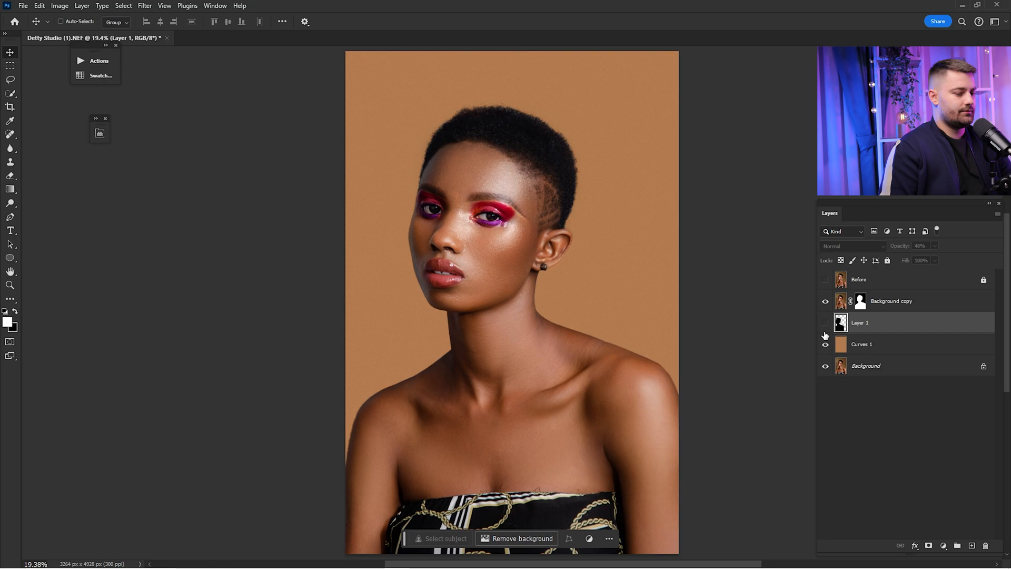
{"action": "left_click", "coordinate": [825, 345]}
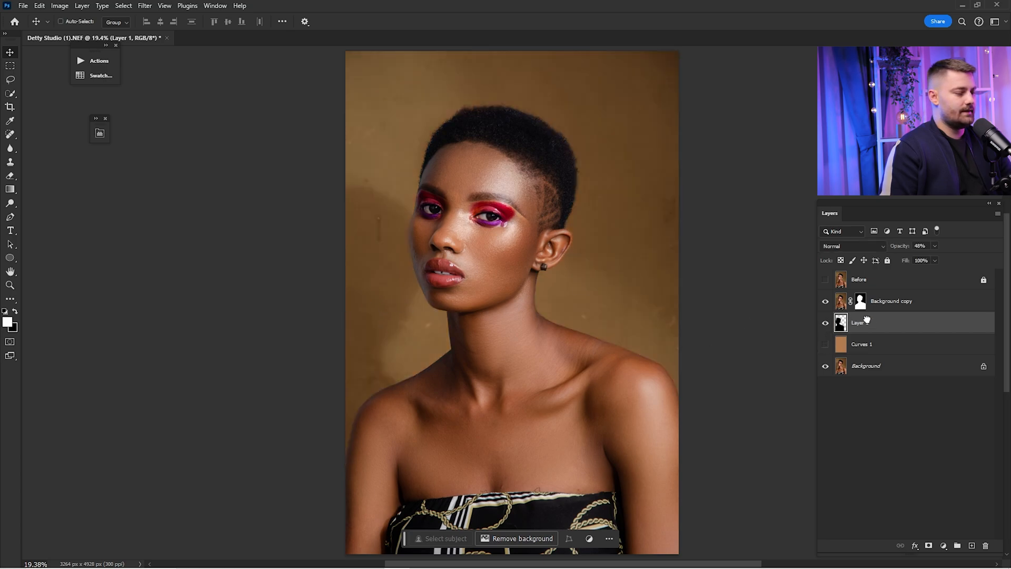
{"action": "left_click_drag", "start_coordinate": [474, 295], "coordinate": [400, 303]}
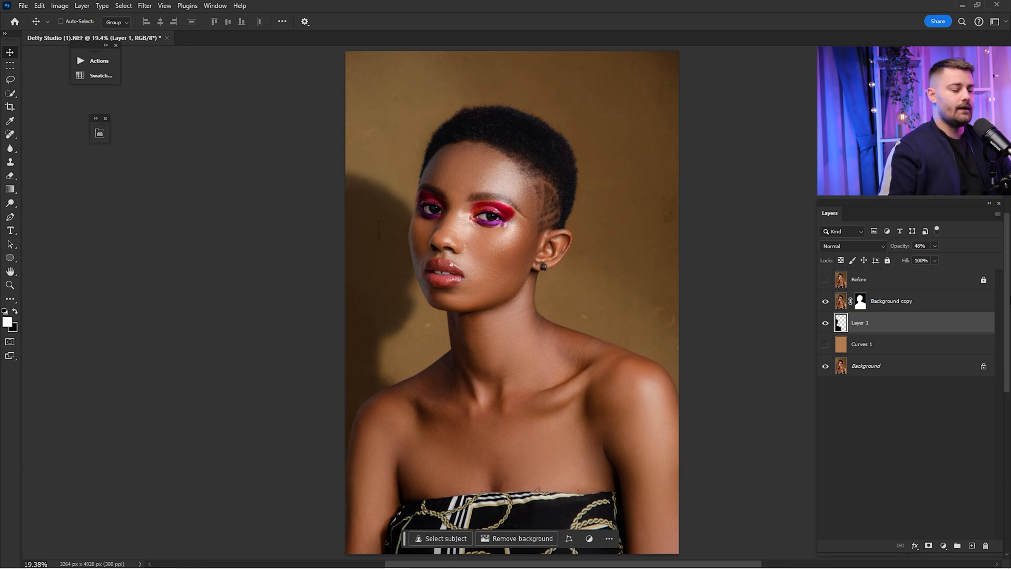
{"action": "left_click", "coordinate": [825, 346]}
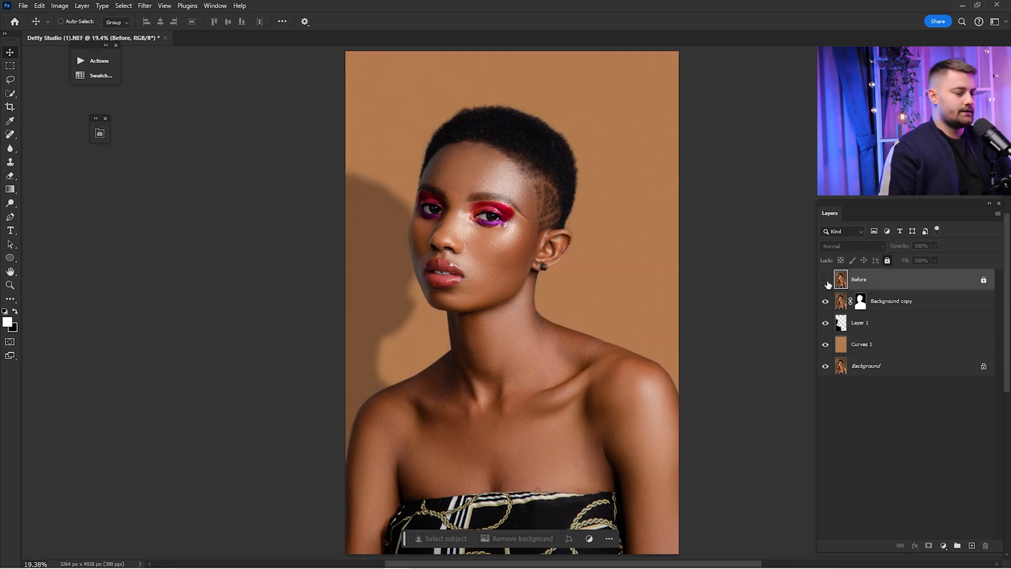
Toggle the Before layer to compare the original photo with the portrait and its new shadow, leaving it hidden
{"action": "left_click", "coordinate": [824, 281]}
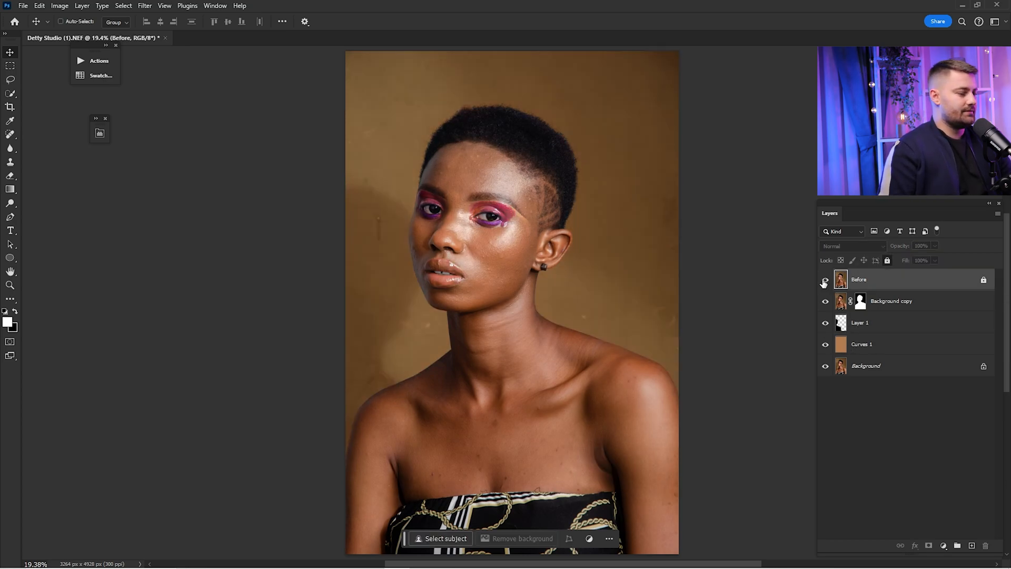
{"action": "left_click", "coordinate": [824, 281]}
{"action": "left_click", "coordinate": [824, 282]}
{"action": "left_click", "coordinate": [824, 282]}
{"action": "left_click", "coordinate": [824, 281]}
{"action": "left_click", "coordinate": [824, 281]}
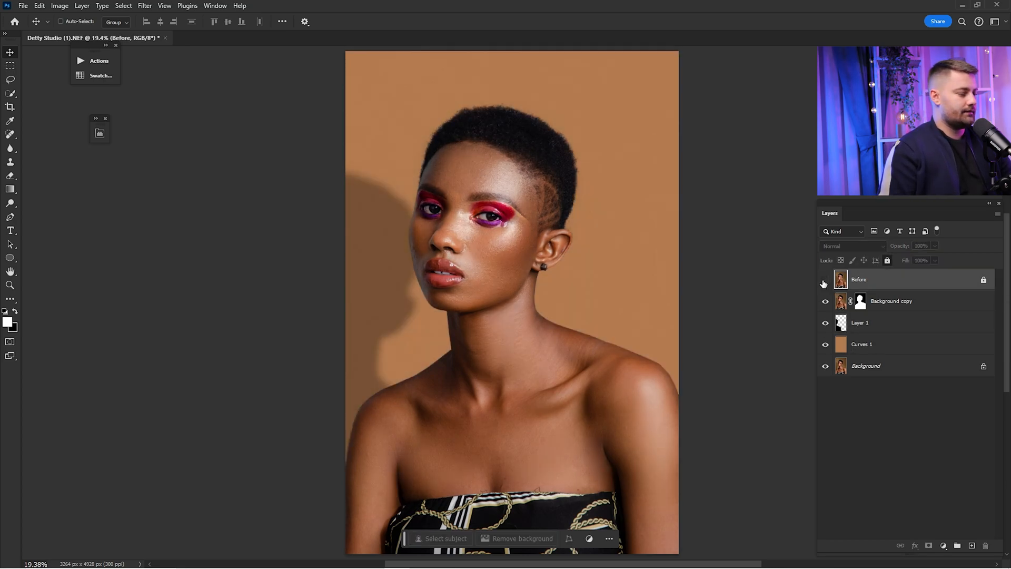
Compare the original photo with the new-backdrop portrait again by switching the Before layer's visibility, leaving it hidden
{"action": "left_click", "coordinate": [824, 281]}
{"action": "left_click", "coordinate": [824, 281]}
{"action": "left_click", "coordinate": [824, 281]}
{"action": "left_click", "coordinate": [824, 281]}
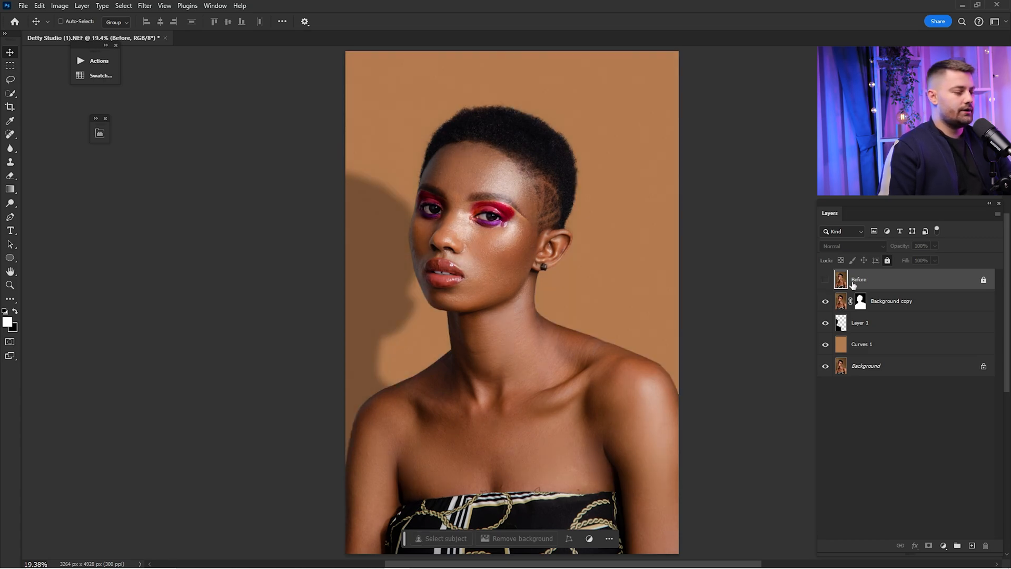
Select the Background copy layer and expand the Black Tone Actions set to list its BTA actions
{"action": "left_click", "coordinate": [885, 303]}
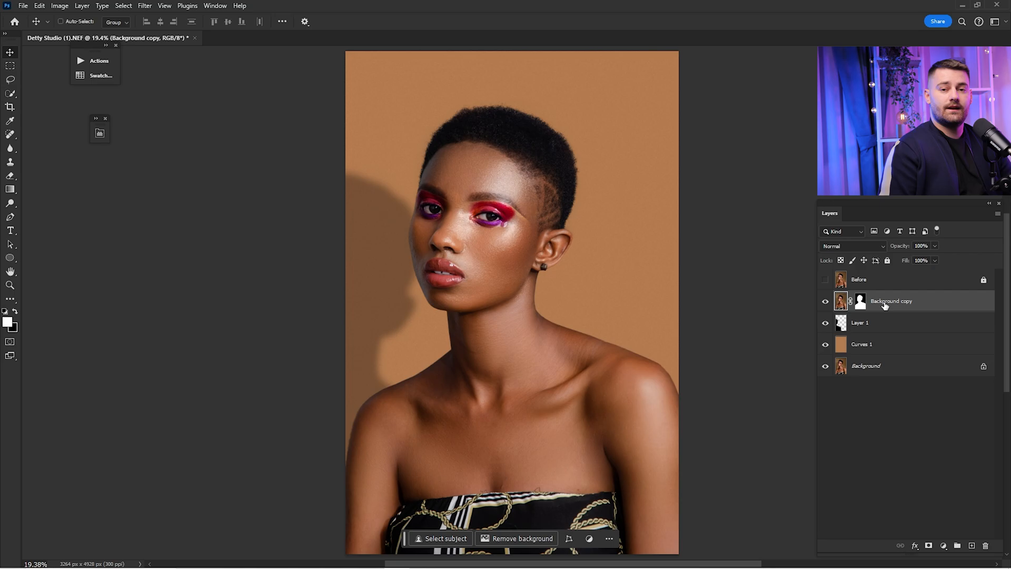
{"action": "left_click", "coordinate": [95, 62]}
{"action": "left_click", "coordinate": [149, 113]}
{"action": "left_click", "coordinate": [171, 125]}
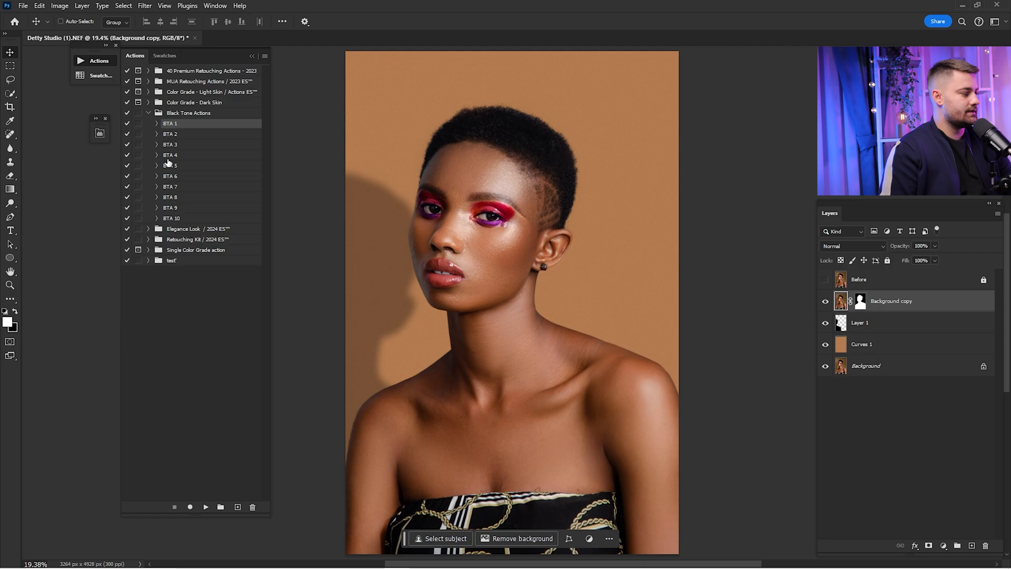
Try the BTA 5, BTA 4, BTA 3 and BTA 2 actions one by one above Background copy, deleting each resulting group
{"action": "left_click", "coordinate": [169, 164]}
{"action": "left_click", "coordinate": [205, 508]}
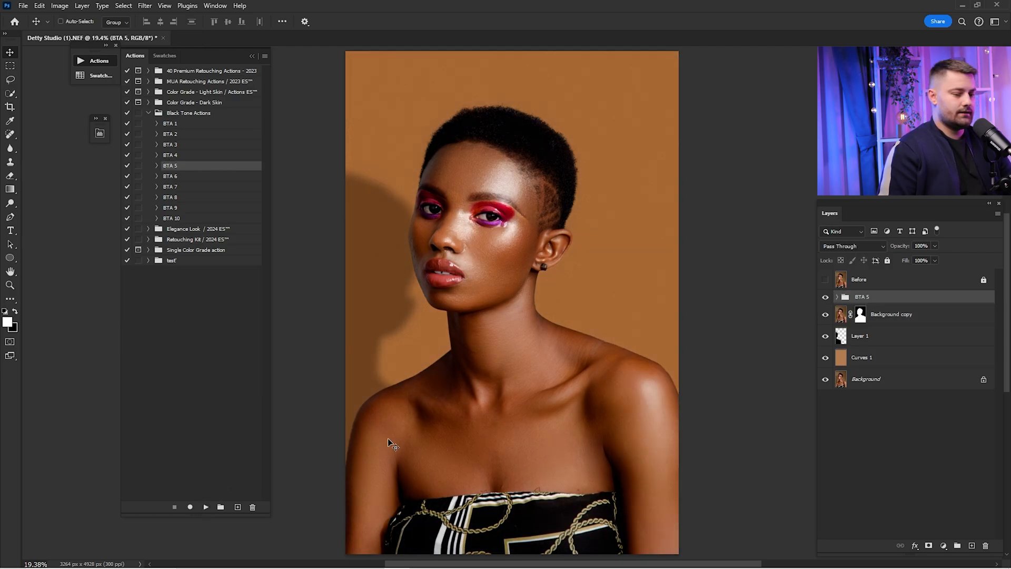
{"action": "key", "text": "Delete"}
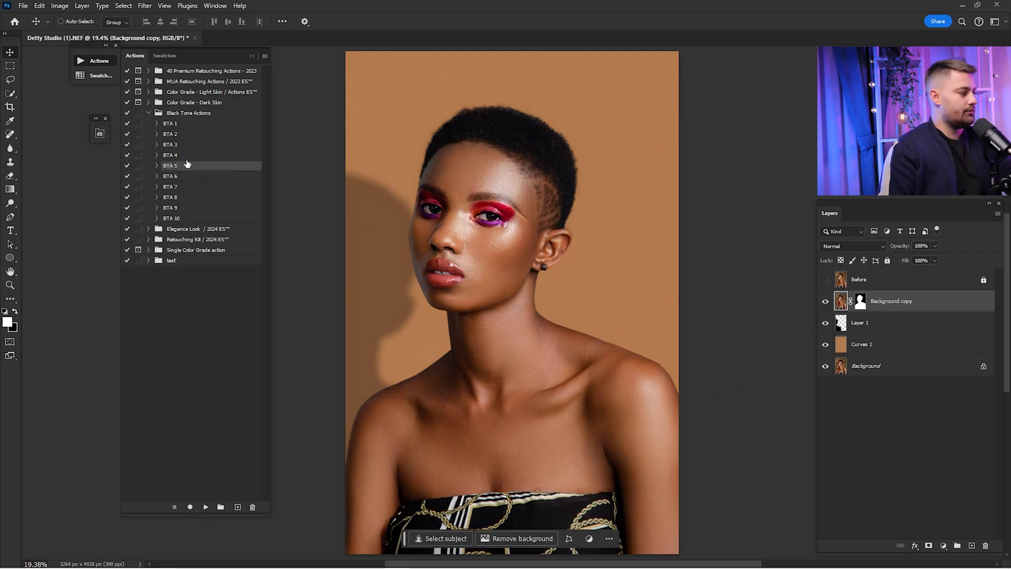
{"action": "left_click", "coordinate": [173, 155]}
{"action": "left_click", "coordinate": [206, 507]}
{"action": "key", "text": "Delete"}
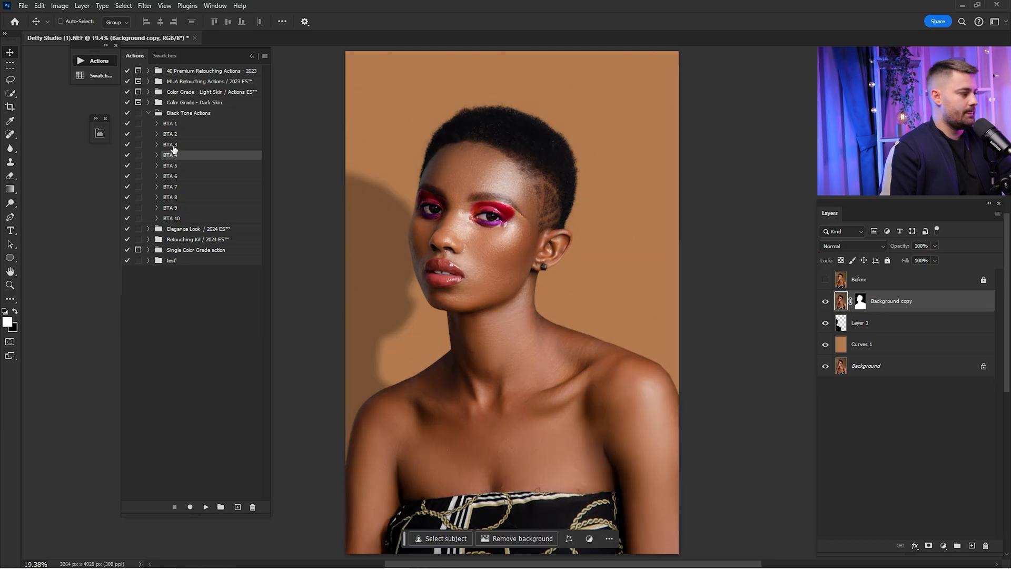
{"action": "left_click", "coordinate": [173, 145]}
{"action": "left_click", "coordinate": [206, 508]}
{"action": "key", "text": "Delete"}
{"action": "left_click", "coordinate": [172, 134]}
{"action": "left_click", "coordinate": [205, 507]}
{"action": "key", "text": "Delete"}
Try the BTA 1, BTA 10 and BTA 9 actions on the portrait, deleting each resulting group
{"action": "left_click", "coordinate": [169, 123]}
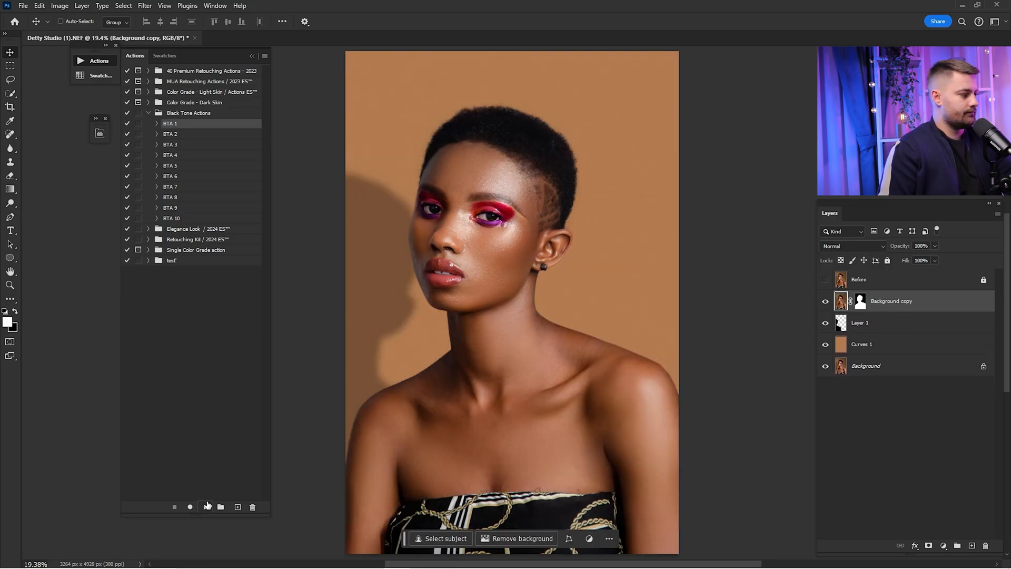
{"action": "left_click", "coordinate": [206, 507]}
{"action": "key", "text": "Delete"}
{"action": "left_click", "coordinate": [171, 218]}
{"action": "left_click", "coordinate": [205, 507]}
{"action": "key", "text": "Delete"}
{"action": "left_click", "coordinate": [171, 208]}
{"action": "left_click", "coordinate": [205, 508]}
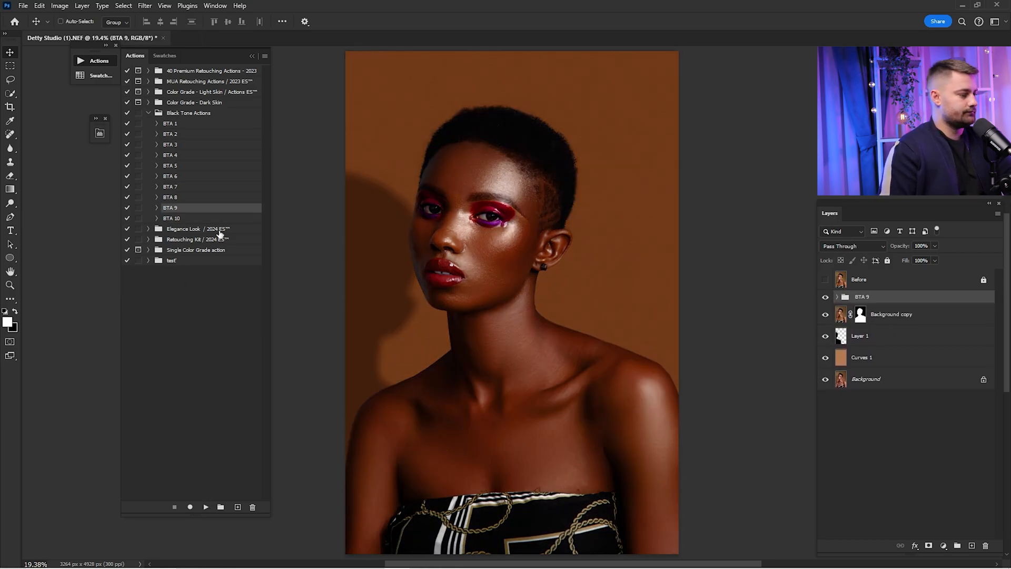
{"action": "key", "text": "Delete"}
Try the BTA 8, BTA 7 and BTA 6 actions on the portrait, deleting each resulting group
{"action": "left_click", "coordinate": [171, 197]}
{"action": "left_click", "coordinate": [205, 507]}
{"action": "key", "text": "Delete"}
{"action": "left_click", "coordinate": [170, 187]}
{"action": "left_click", "coordinate": [206, 507]}
{"action": "key", "text": "Delete"}
{"action": "left_click", "coordinate": [170, 176]}
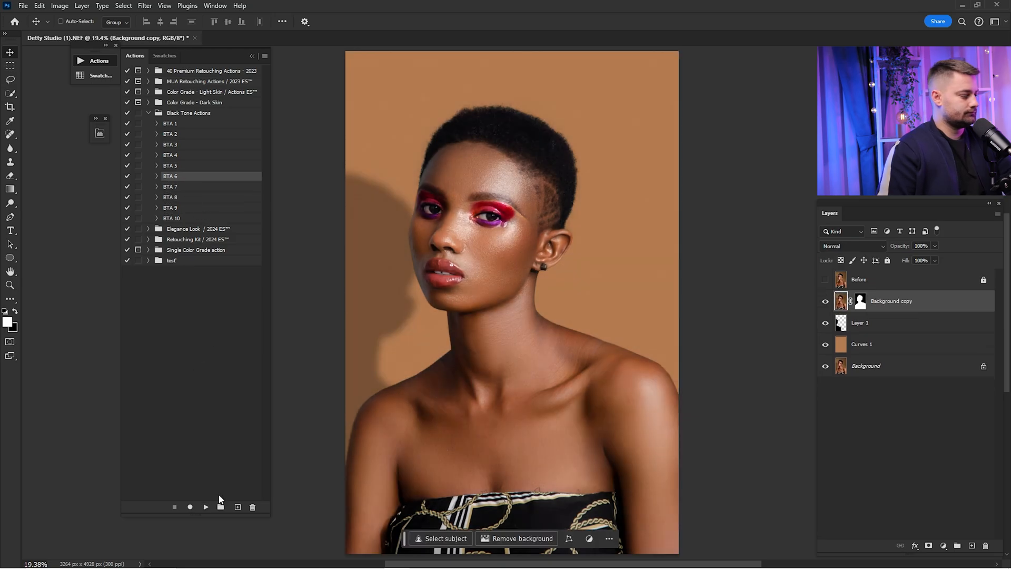
{"action": "left_click", "coordinate": [206, 508]}
{"action": "key", "text": "Delete"}
Run the BTA 9 action above the Background copy layer and set the BTA 9 group's opacity to 50%
{"action": "left_click", "coordinate": [170, 209]}
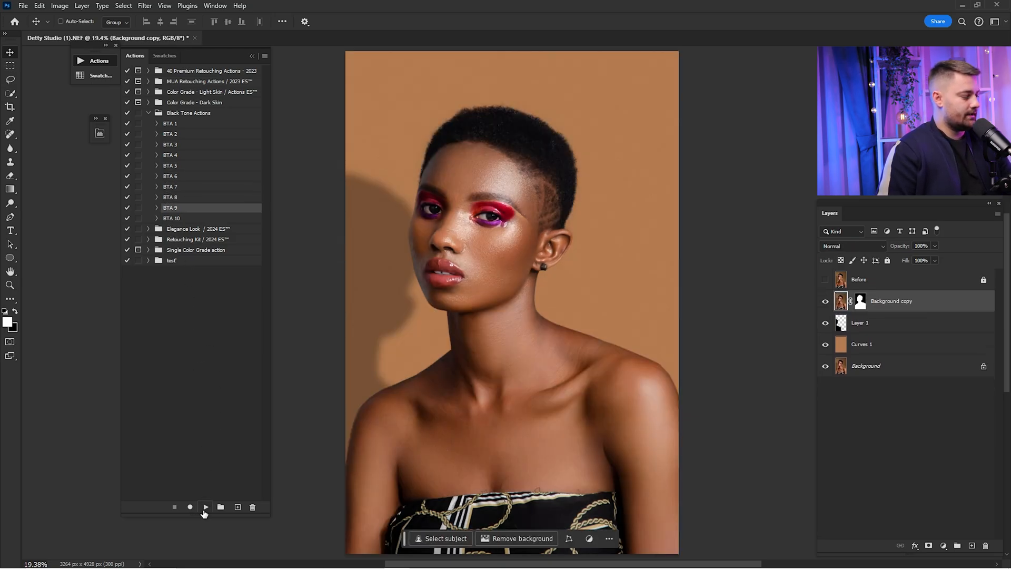
{"action": "left_click", "coordinate": [835, 296]}
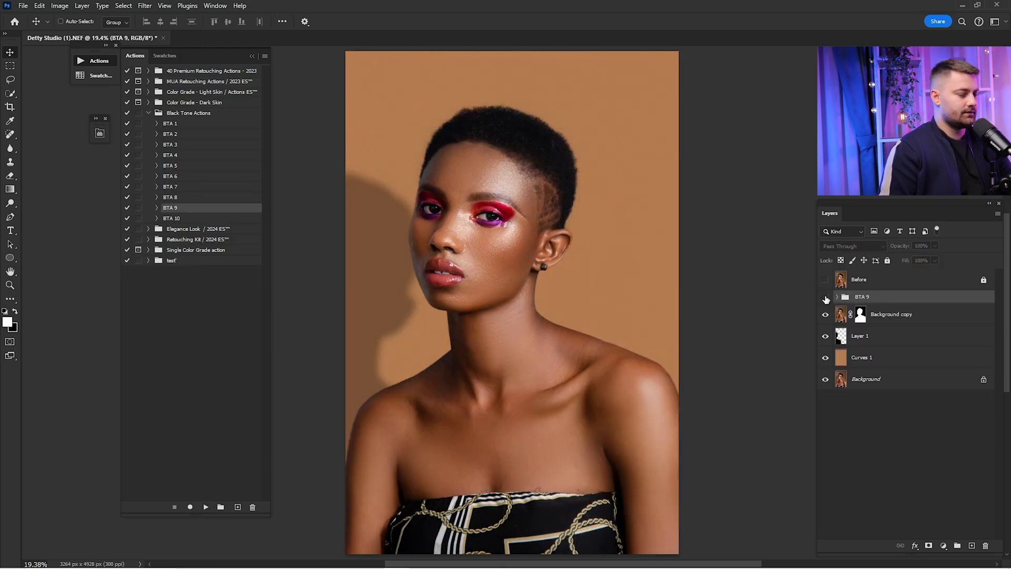
{"action": "left_click", "coordinate": [834, 296]}
{"action": "left_click", "coordinate": [835, 297]}
{"action": "left_click", "coordinate": [835, 296]}
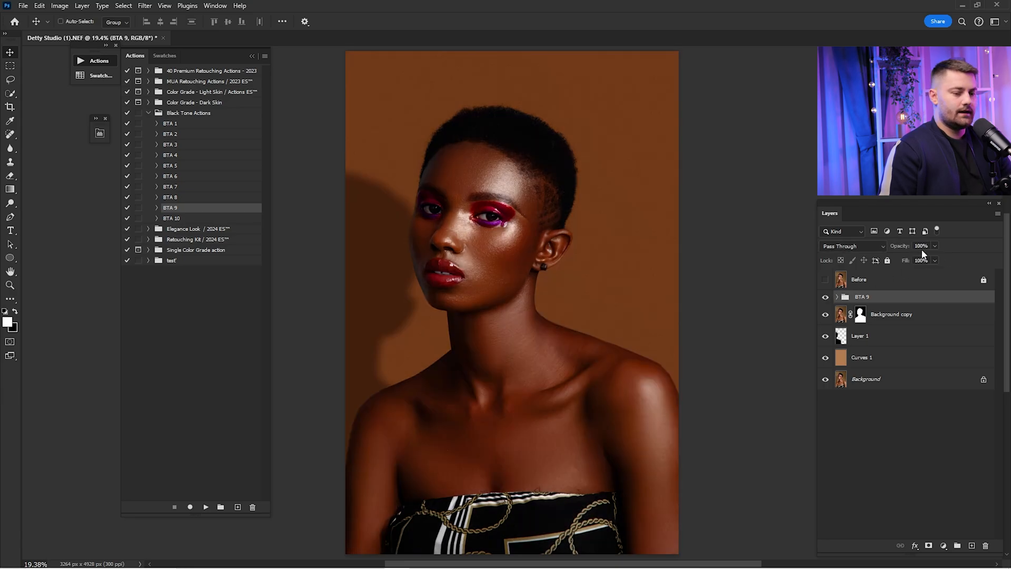
{"action": "type", "text": "50"}
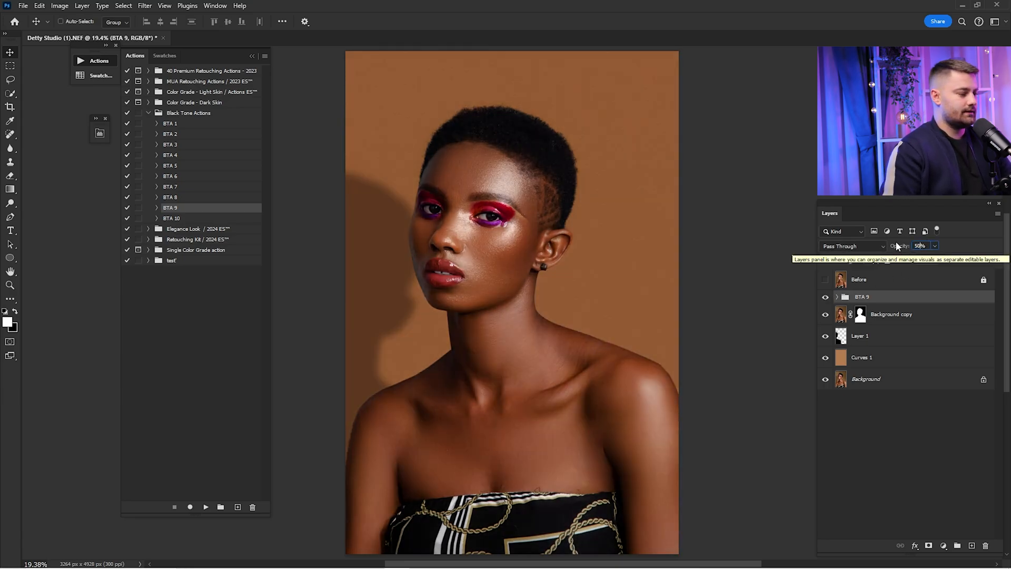
{"action": "key", "text": "Return"}
Switch the BTA 9 group's visibility repeatedly to judge the softened colour grade, leaving the group shown
{"action": "left_click", "coordinate": [825, 297]}
{"action": "left_click", "coordinate": [826, 297]}
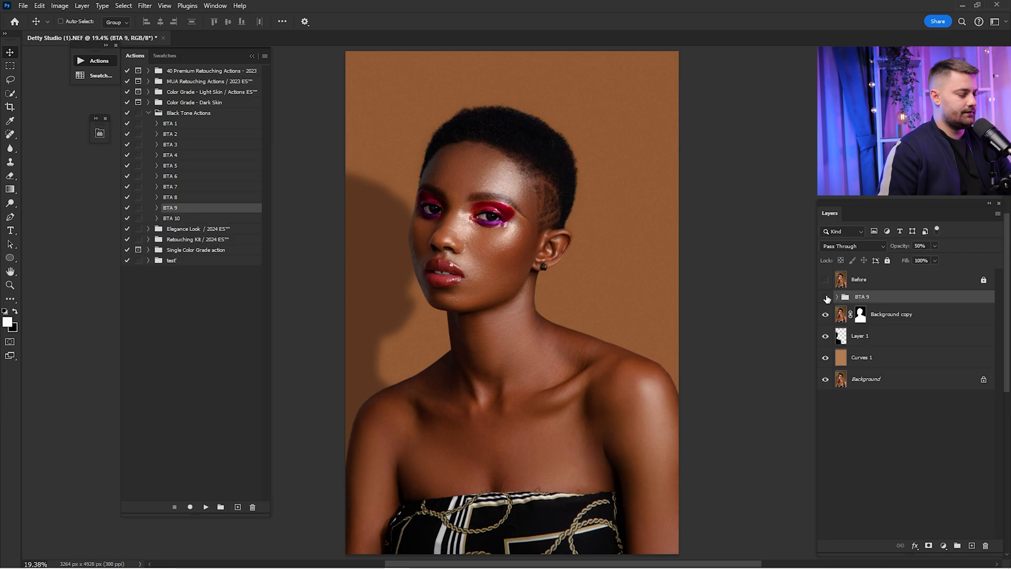
{"action": "left_click", "coordinate": [826, 297]}
{"action": "left_click", "coordinate": [826, 297]}
{"action": "left_click", "coordinate": [825, 297]}
{"action": "left_click", "coordinate": [827, 298]}
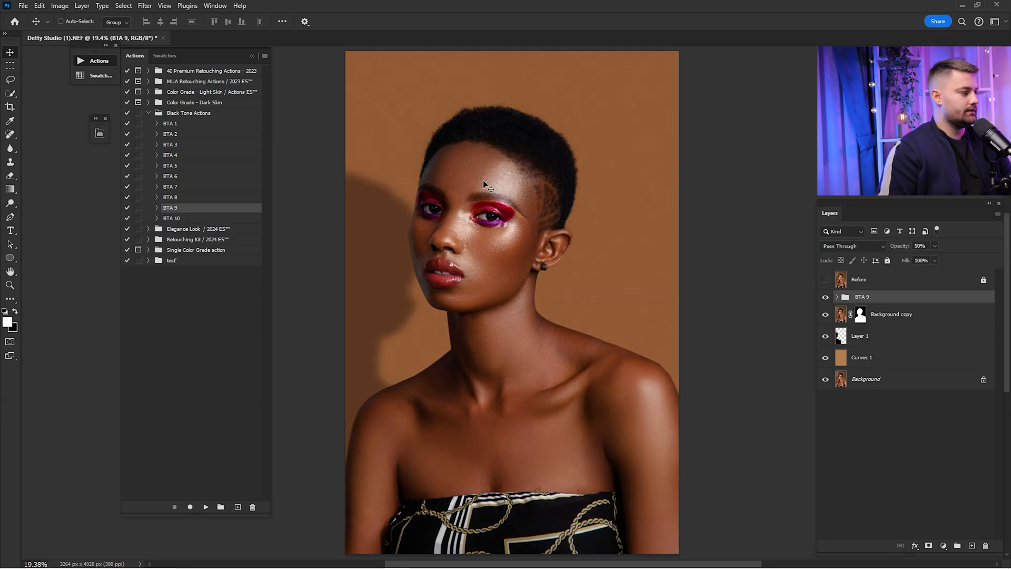
Run the Face Contouring action from the 40 Premium Retouching Actions set and preview the portrait with and without the Contour layer
{"action": "left_click", "coordinate": [148, 113]}
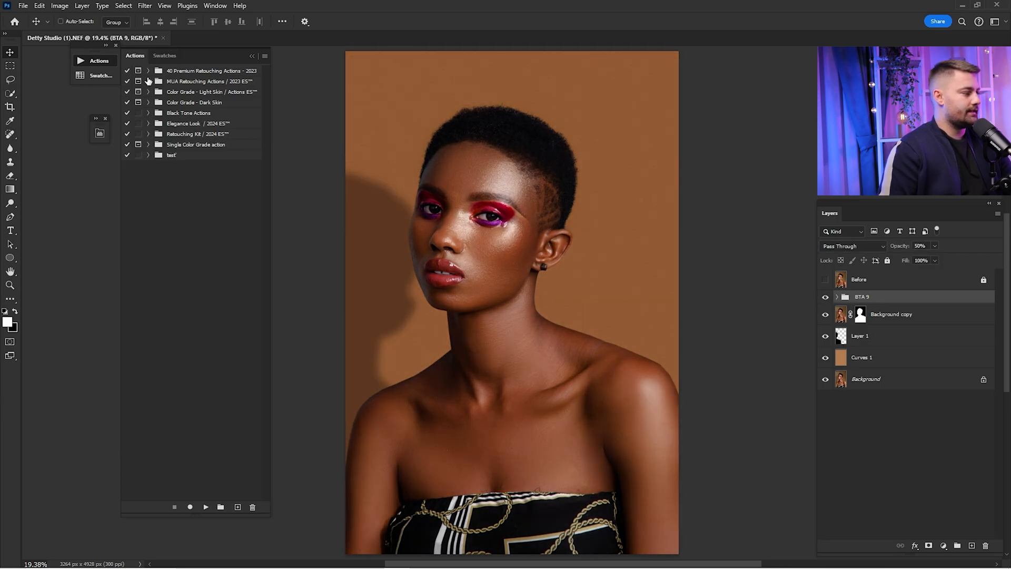
{"action": "left_click", "coordinate": [148, 72]}
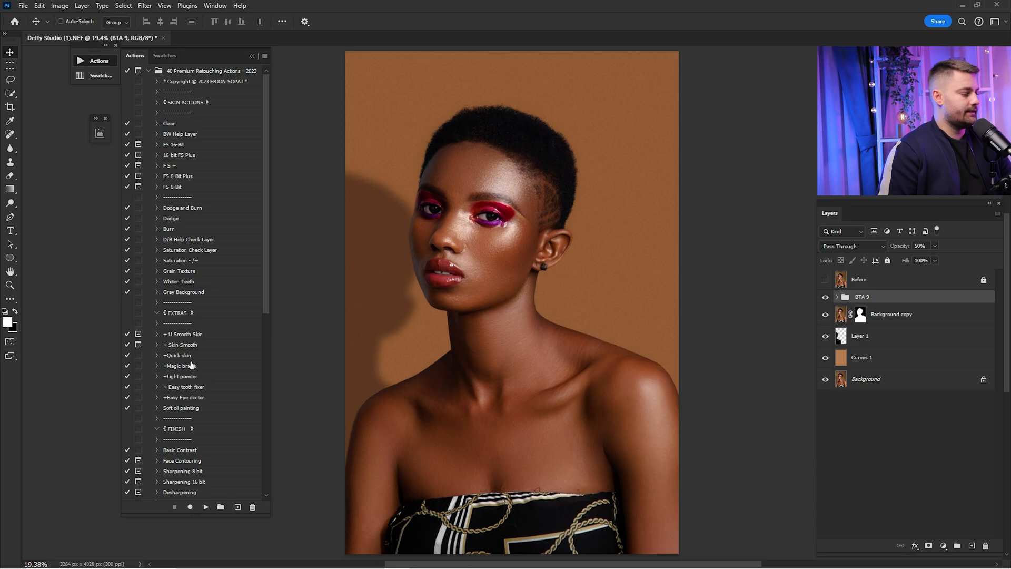
{"action": "left_click", "coordinate": [186, 463]}
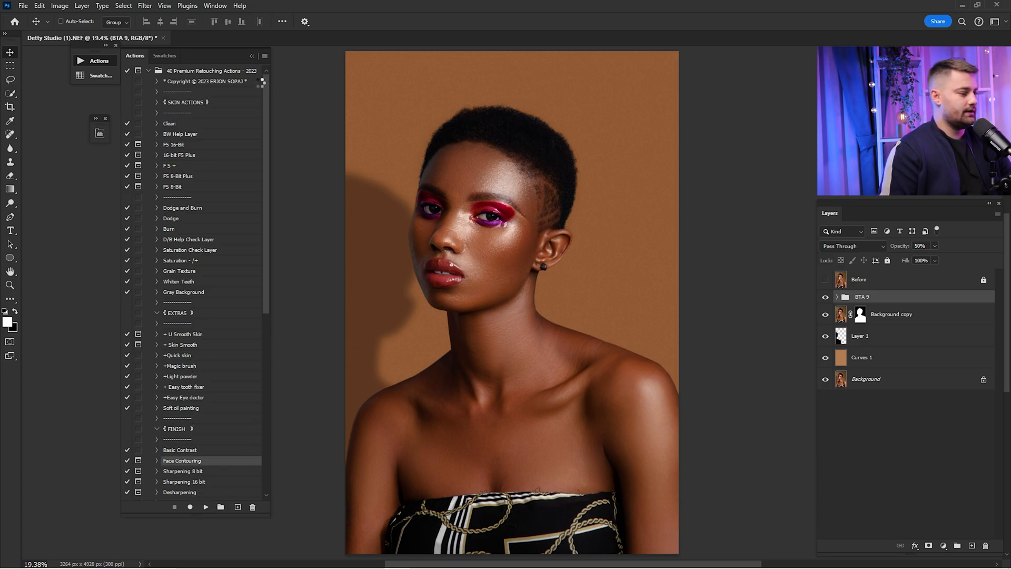
{"action": "left_click", "coordinate": [263, 218]}
{"action": "left_click", "coordinate": [253, 57]}
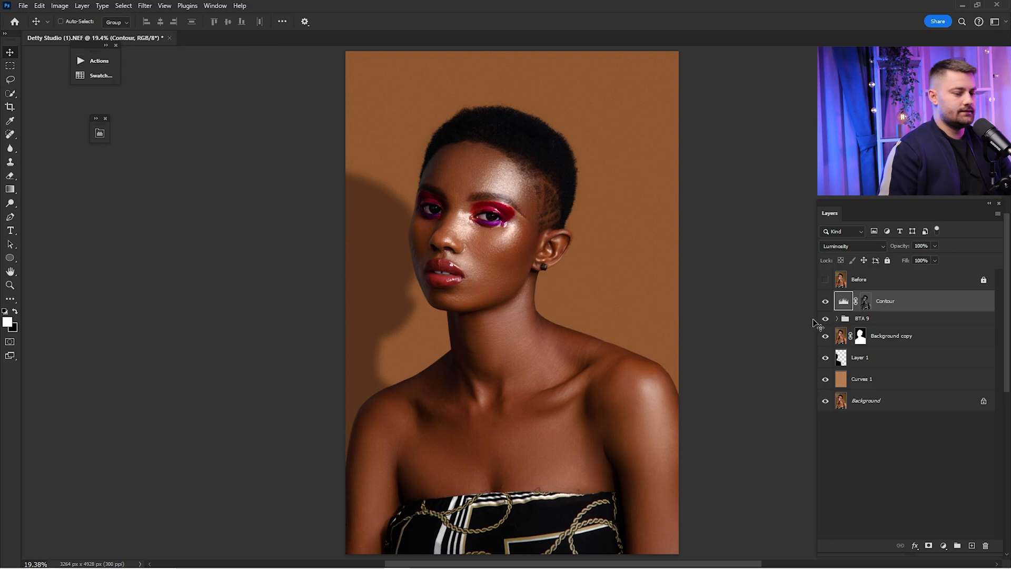
{"action": "left_click", "coordinate": [825, 302]}
{"action": "left_click", "coordinate": [825, 302]}
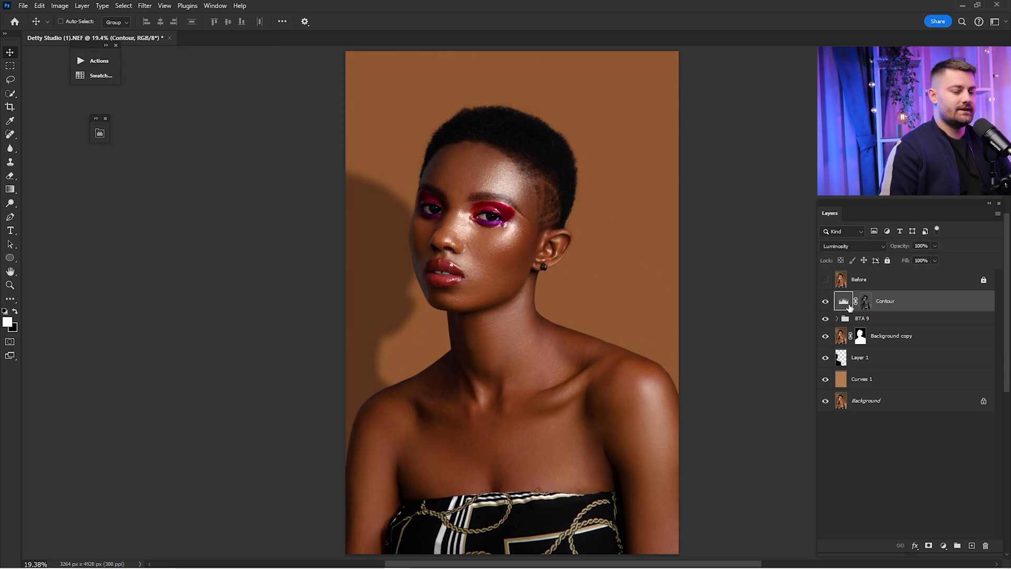
Set the Contour layer's Levels input black point to 41 and white point to 216
{"action": "double_click", "coordinate": [844, 303]}
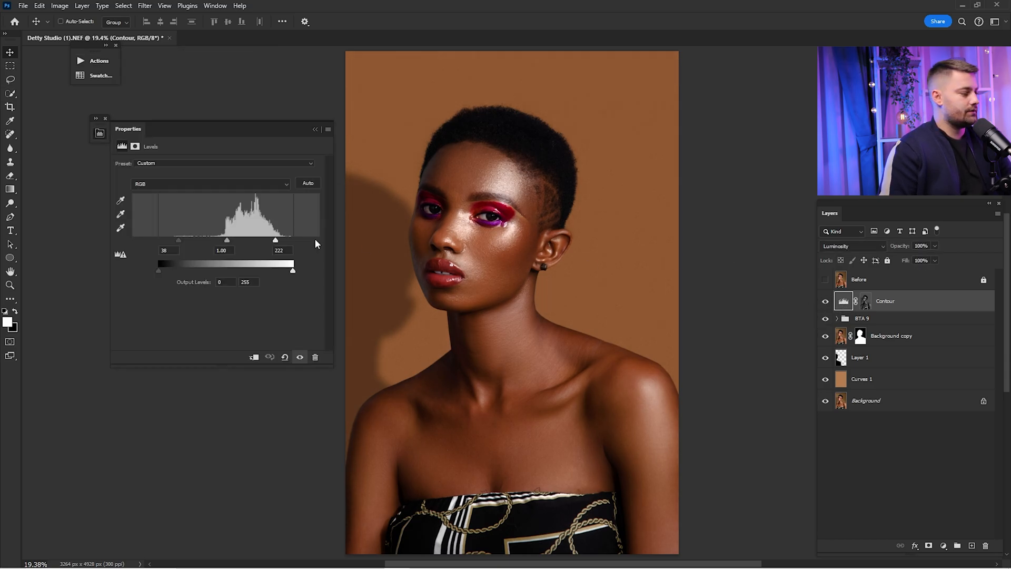
{"action": "mouse_move", "coordinate": [181, 240]}
{"action": "left_mouse_down"}
{"action": "mouse_move", "coordinate": [172, 240]}
{"action": "mouse_move", "coordinate": [275, 243]}
{"action": "mouse_move", "coordinate": [267, 246]}
{"action": "left_mouse_up"}
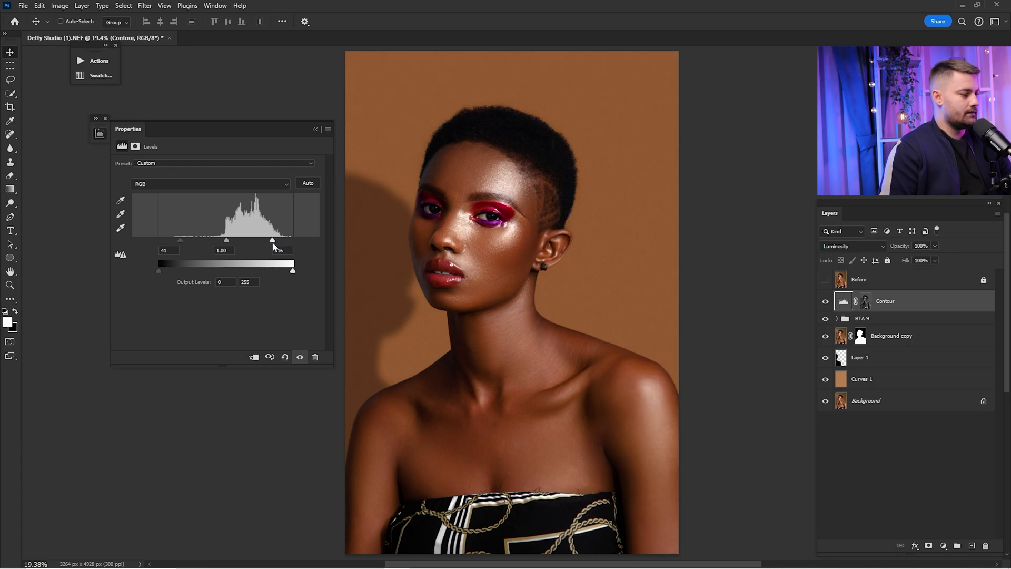
{"action": "left_click", "coordinate": [315, 129]}
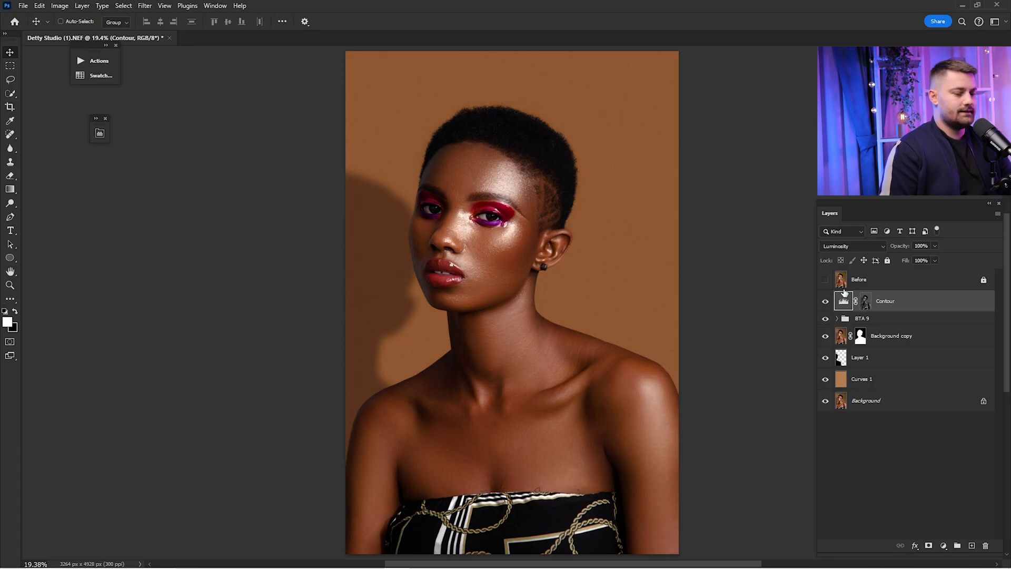
Toggle the Before layer to compare the whole original photo with the colour-graded, contoured portrait, leaving it hidden
{"action": "left_click", "coordinate": [826, 279]}
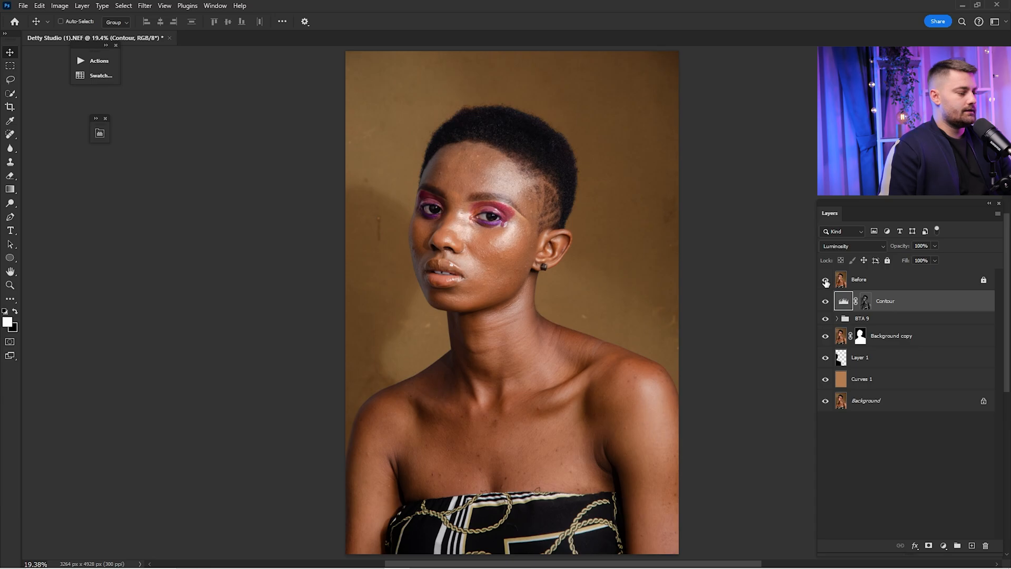
{"action": "left_click", "coordinate": [825, 281]}
{"action": "left_click", "coordinate": [826, 280]}
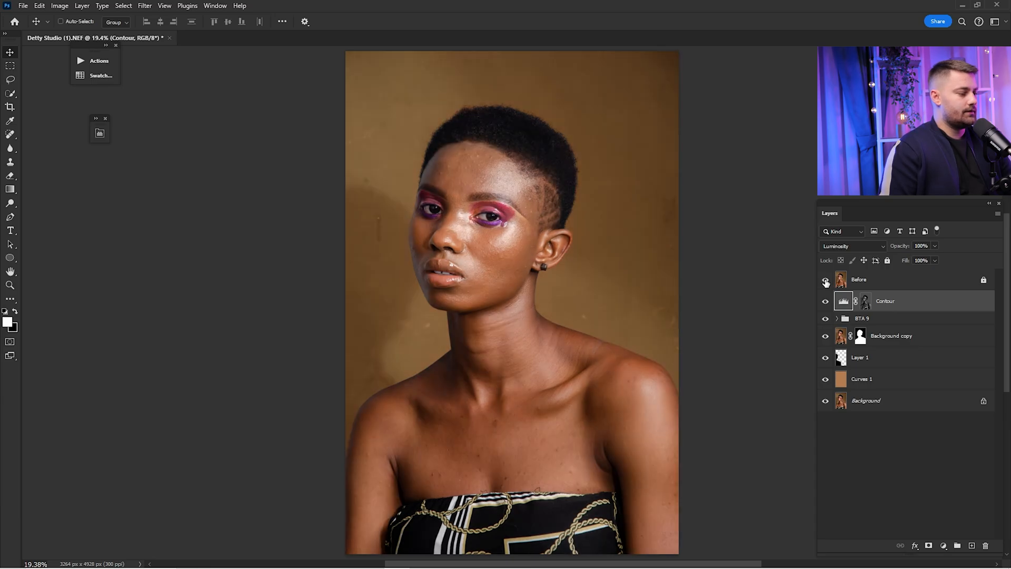
{"action": "left_click", "coordinate": [826, 281]}
Examine the face up close and compare its skin and makeup with the original using the Before layer
{"action": "key", "text": "z"}
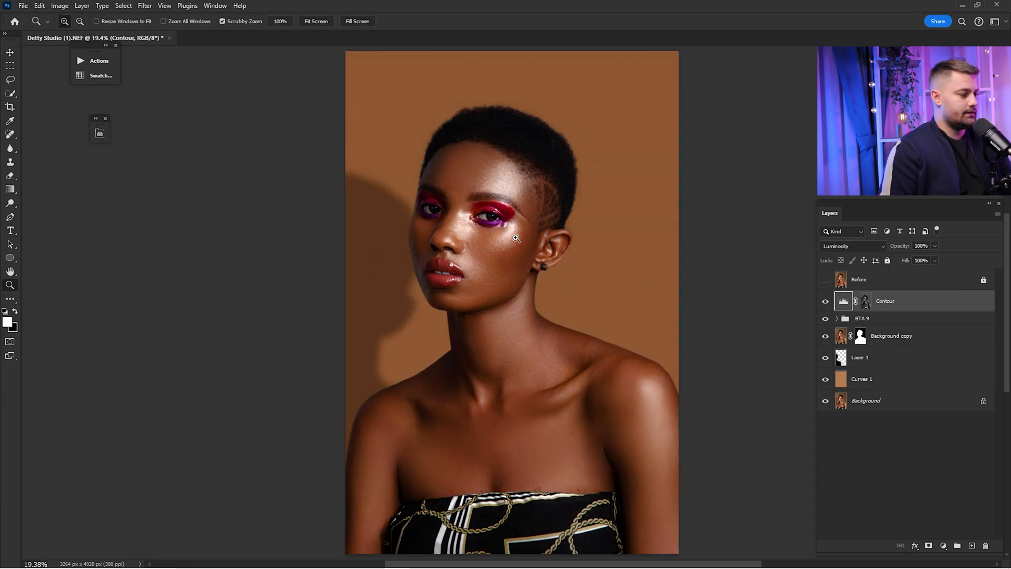
{"action": "left_click", "coordinate": [541, 246]}
{"action": "key", "text": "v"}
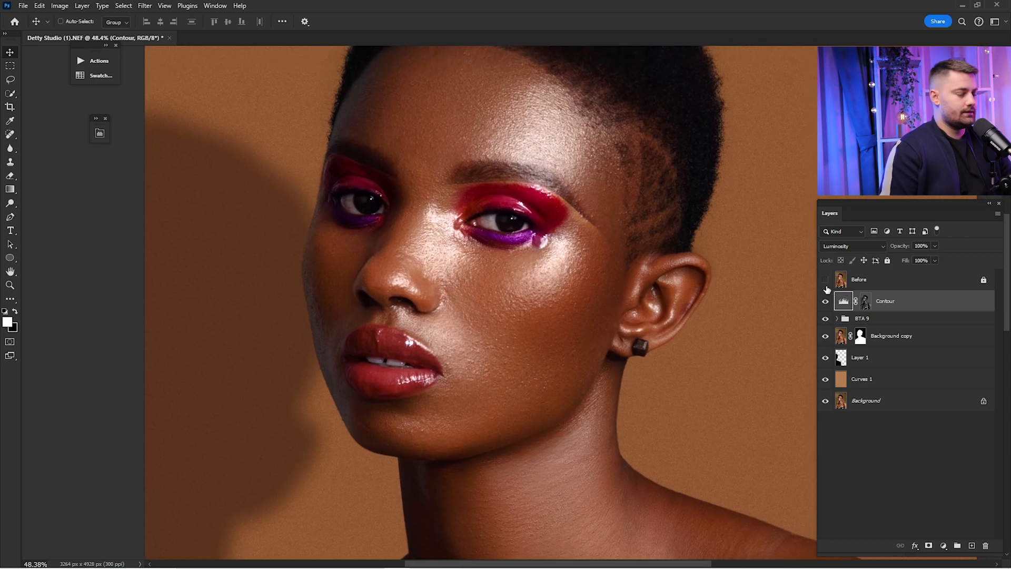
{"action": "left_click", "coordinate": [825, 281]}
{"action": "left_click", "coordinate": [825, 280]}
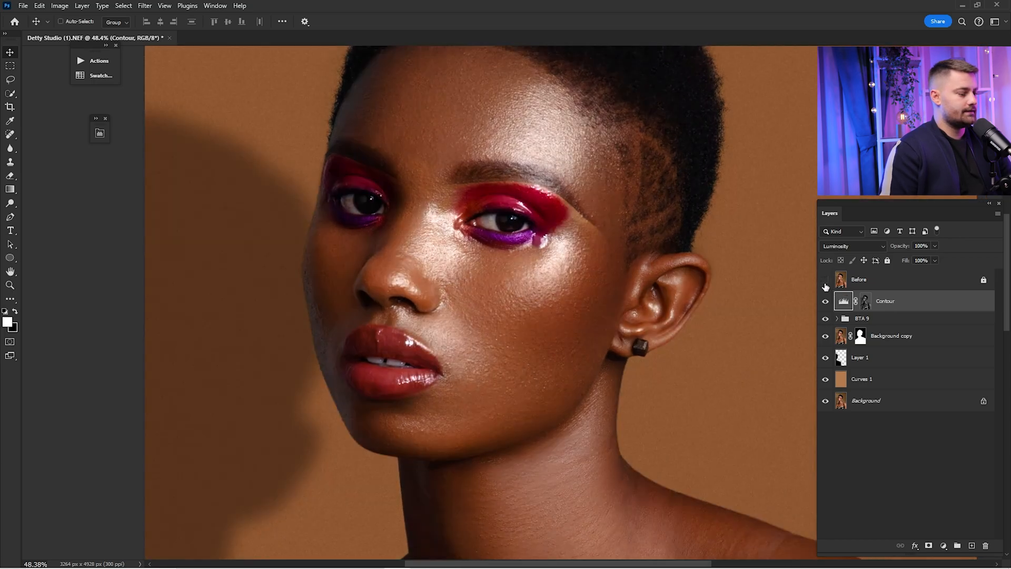
{"action": "key", "text": "ctrl+0"}
{"action": "left_click", "coordinate": [825, 280]}
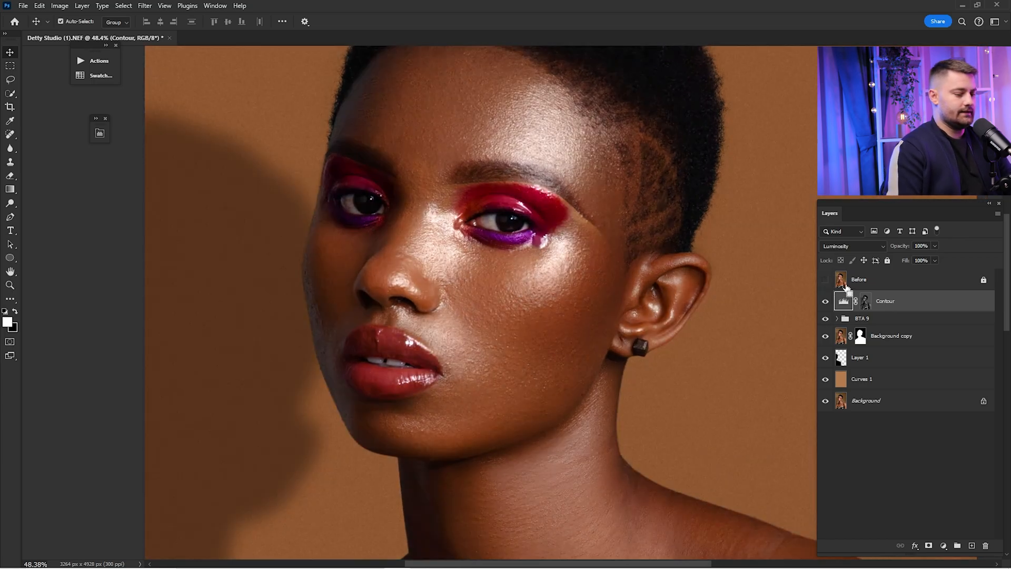